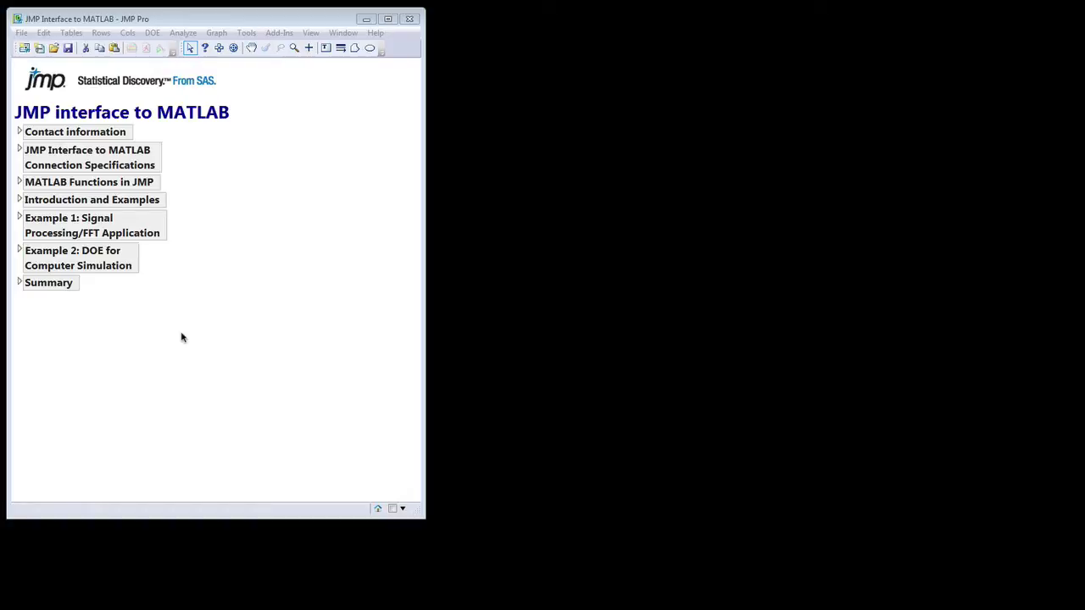
Review the contact information and the four points of the JMP Interface to MATLAB Connection Specifications in the journal
click(18, 131)
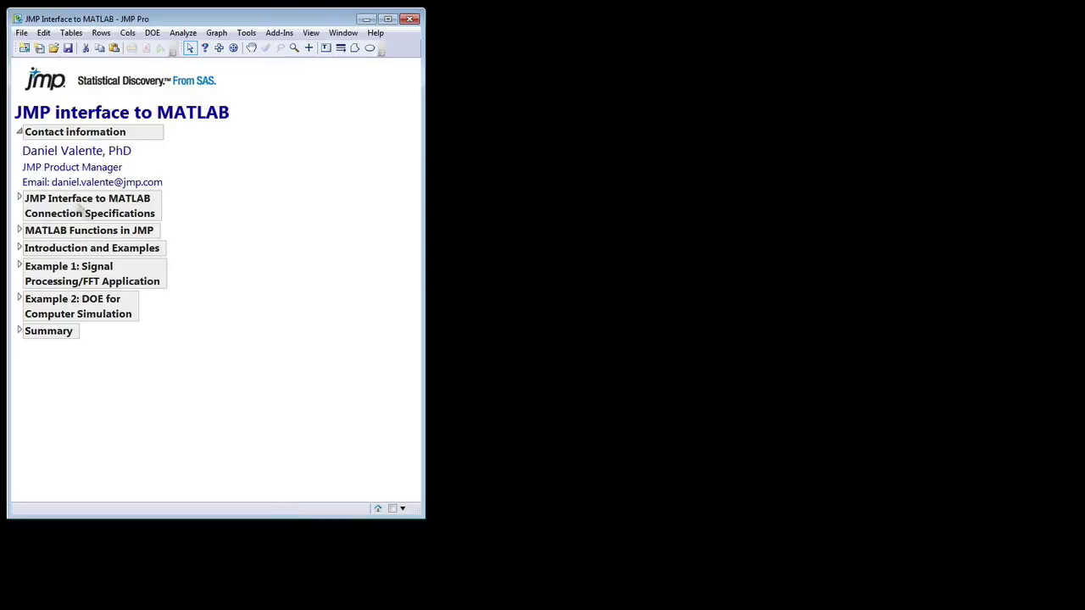
click(18, 132)
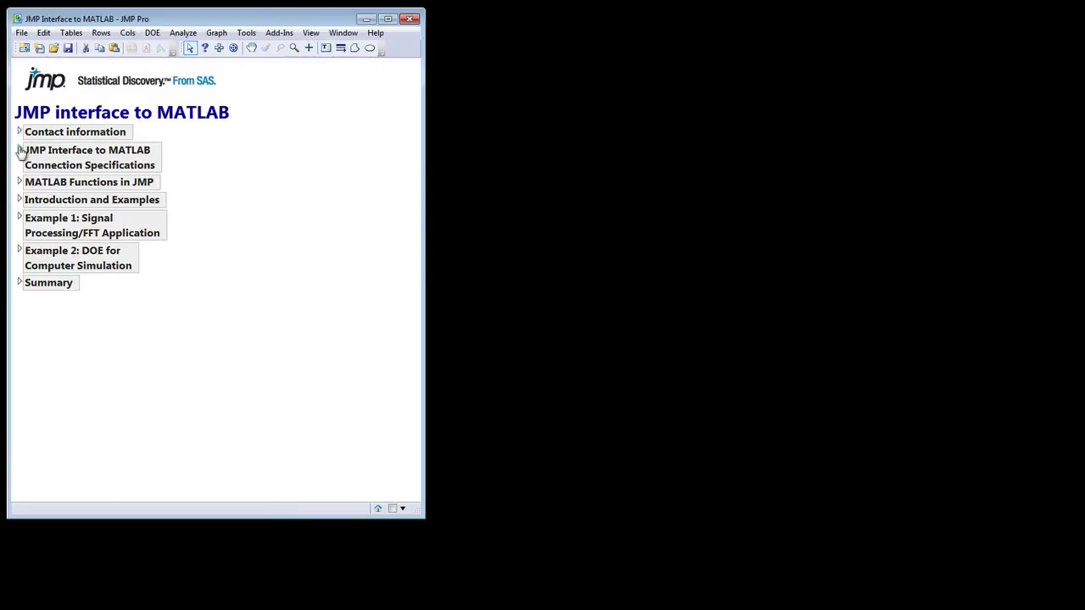
click(19, 149)
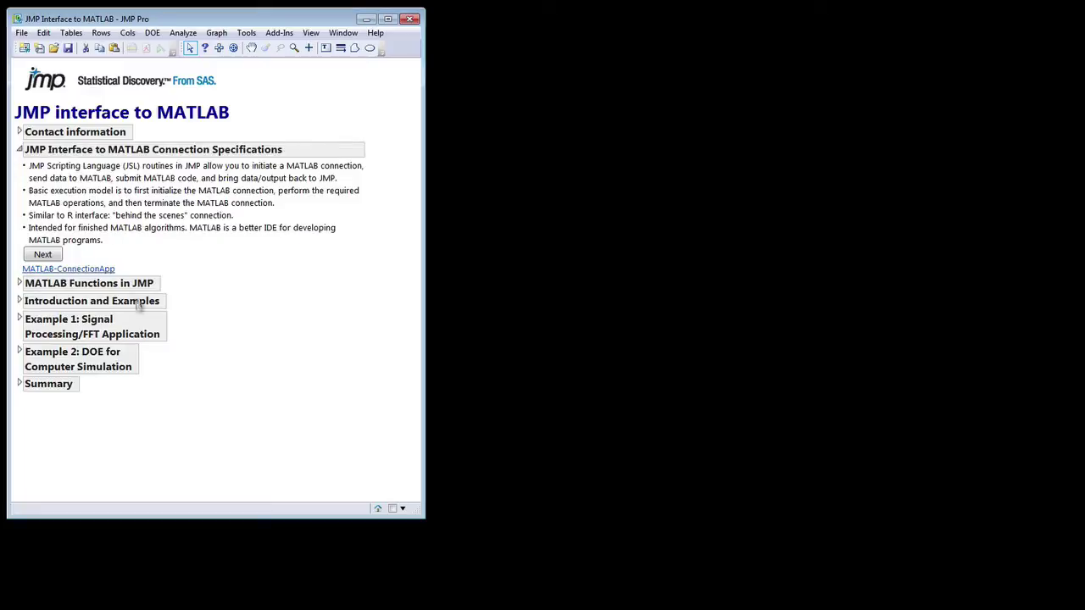
click(215, 178)
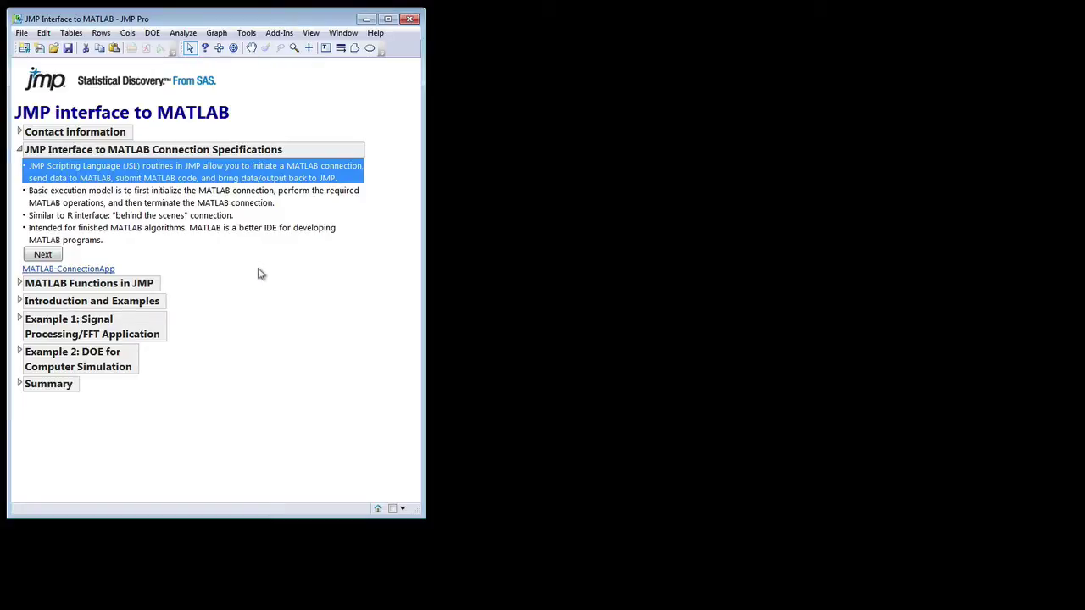
click(235, 206)
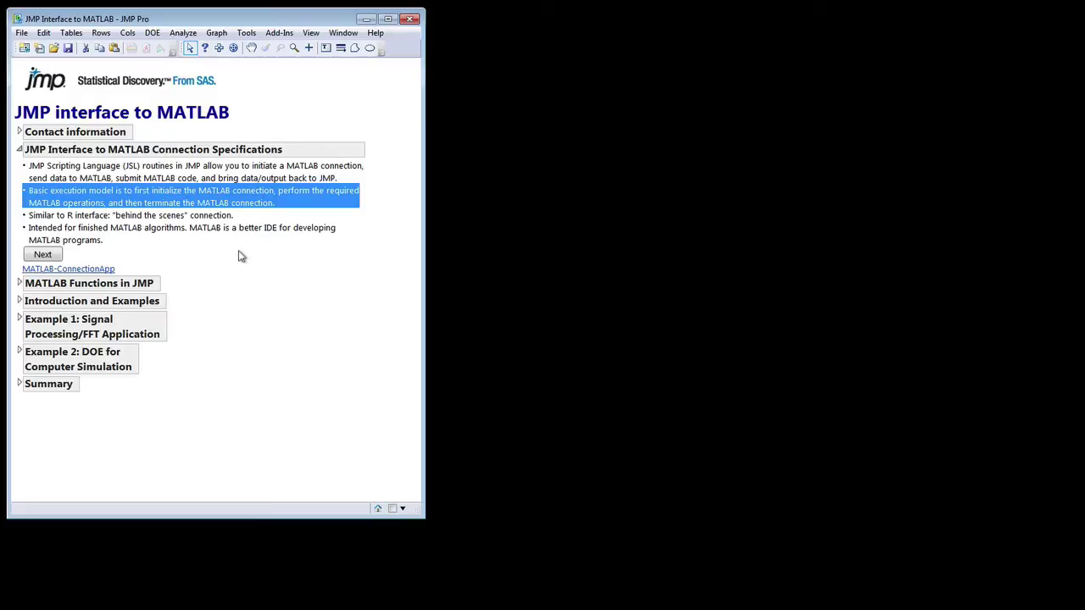
click(223, 219)
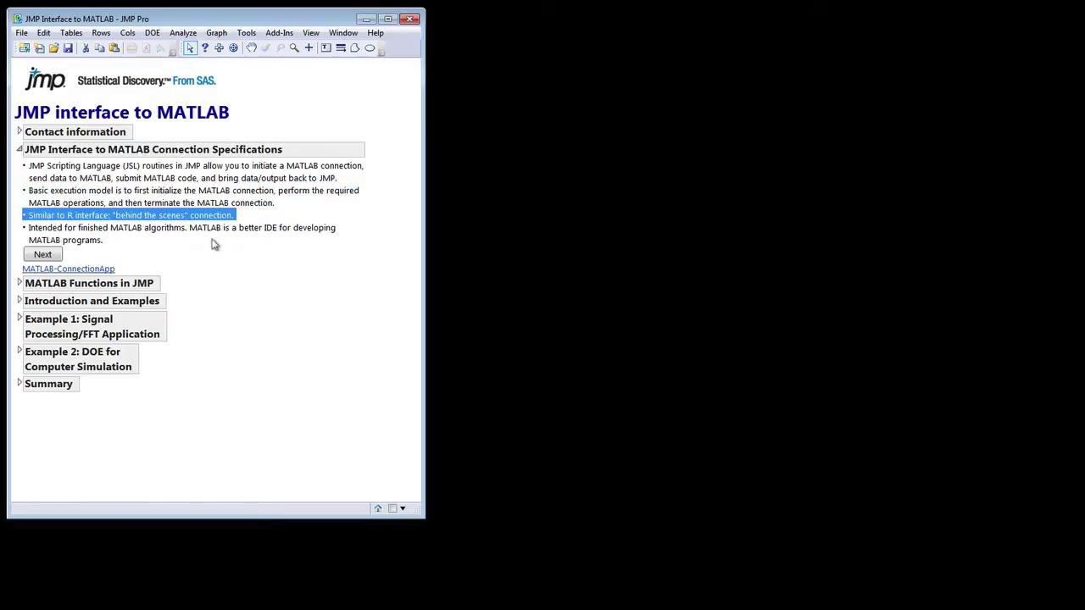
click(224, 240)
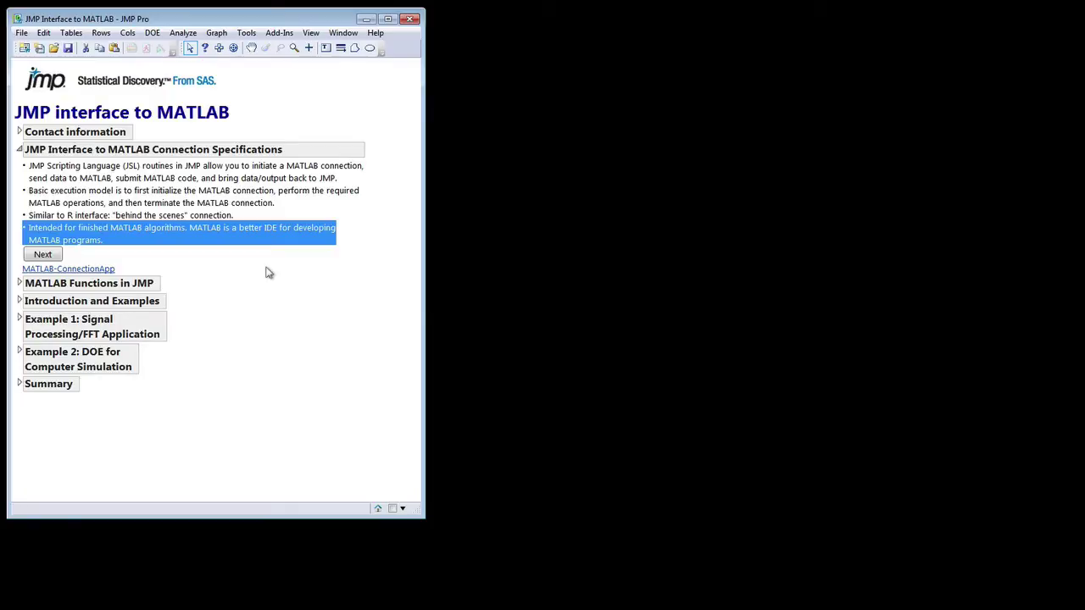
Open the MATLAB-ConnectionApp script from the journal and show its embedded log, giving the code area more height than the log
click(73, 269)
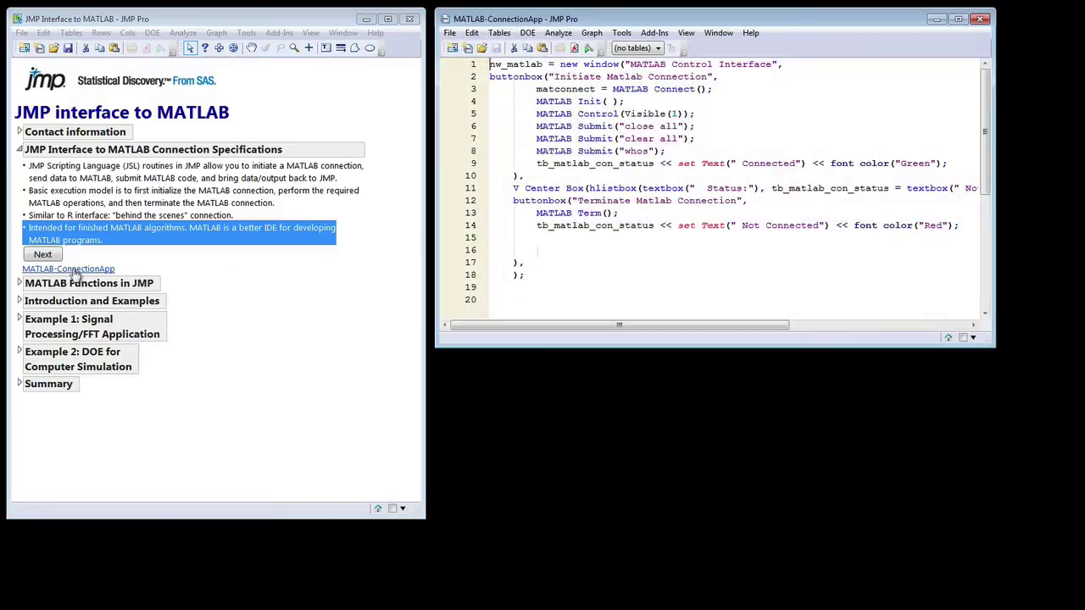
right_click(625, 291)
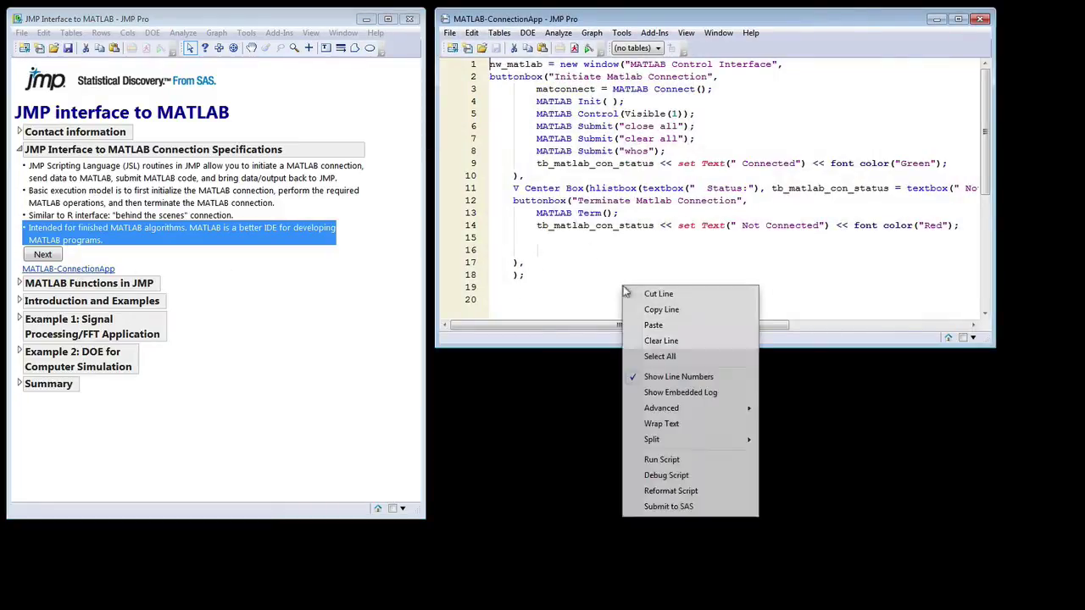
click(680, 392)
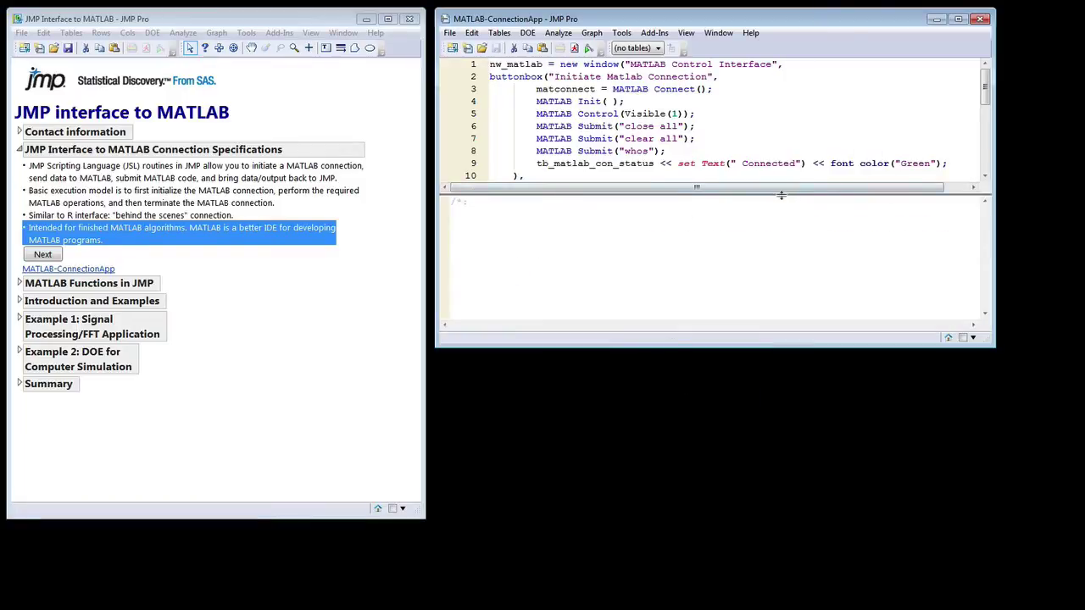
drag(784, 194, 780, 227)
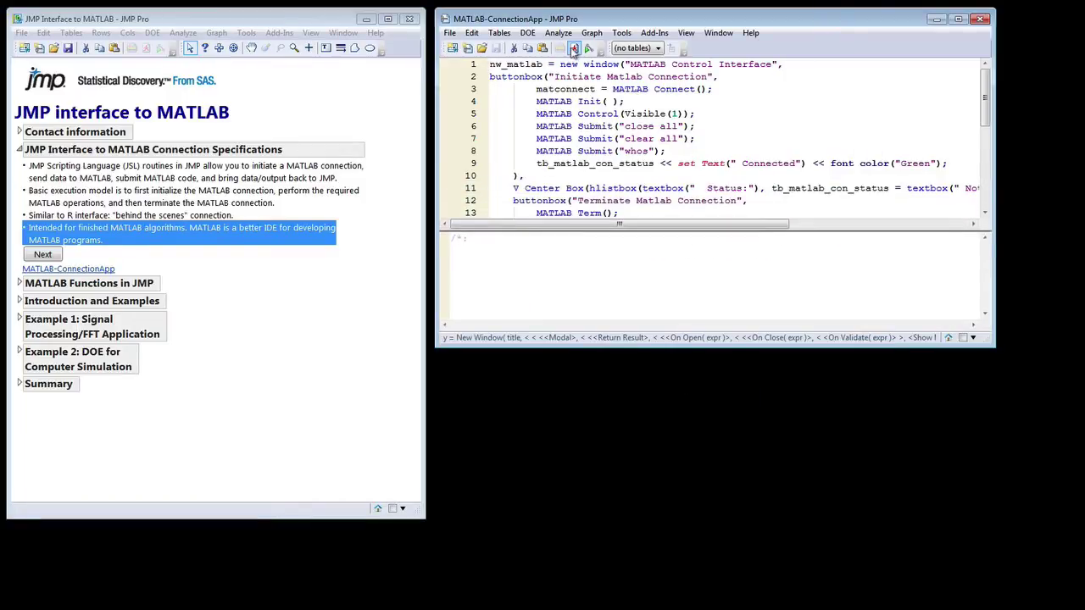
Run the connection script, place its control window below the script, and initiate the MATLAB connection
click(574, 48)
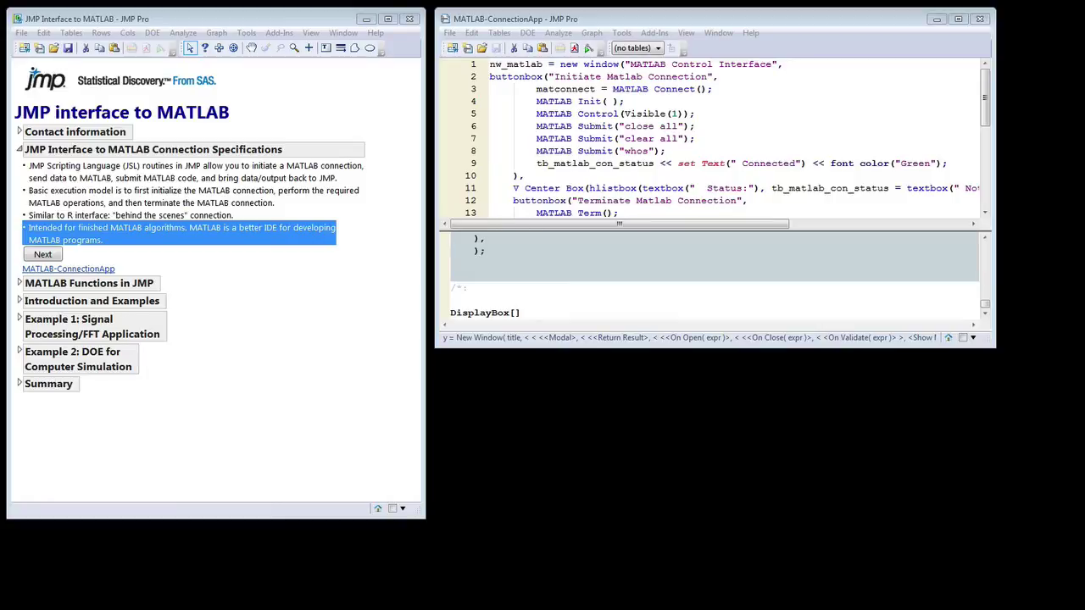
drag(2, 265, 464, 378)
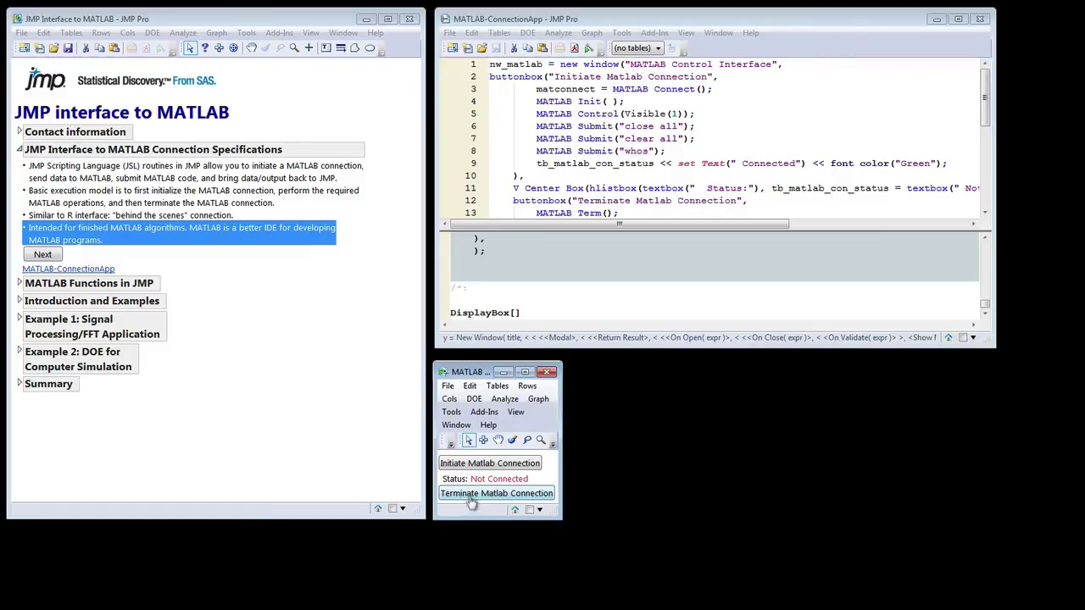
click(501, 465)
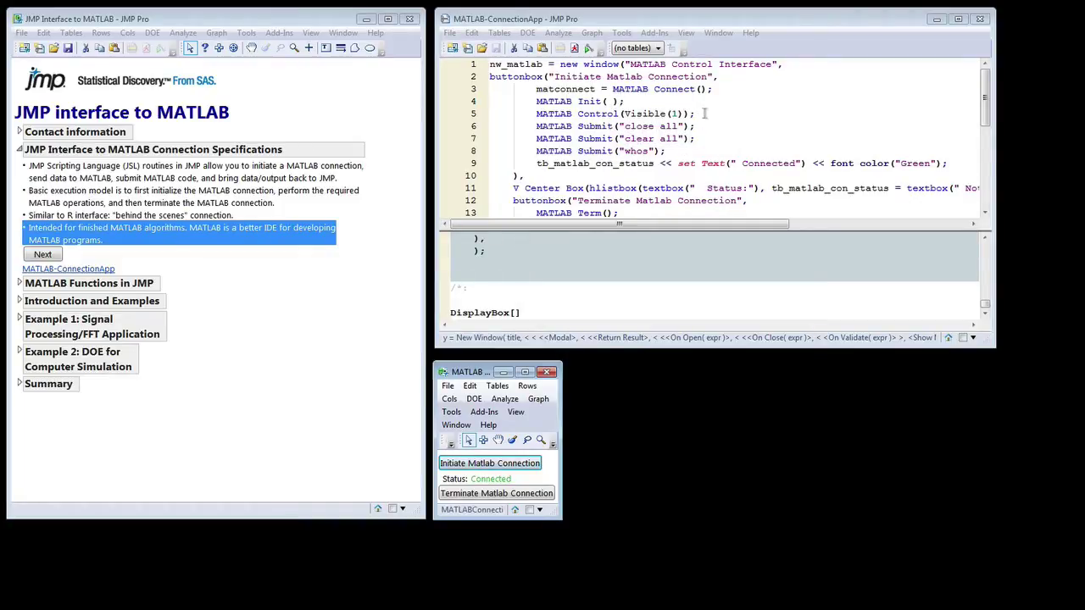
Examine the MATLAB Control(Visible(1)) line and the three MATLAB Submit lines in the connection script
drag(705, 113, 536, 114)
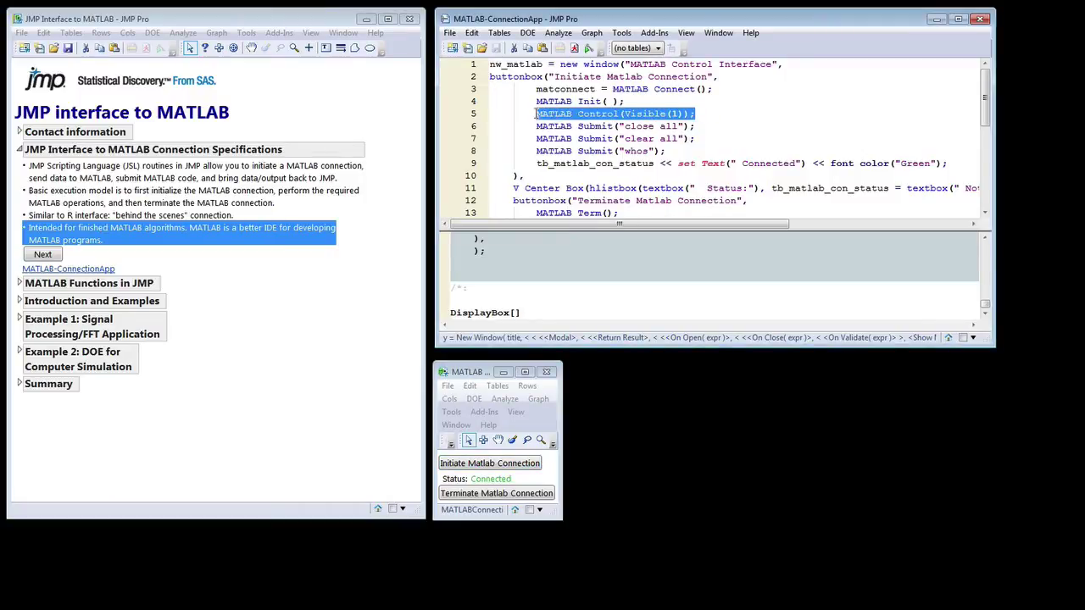
drag(670, 151, 536, 125)
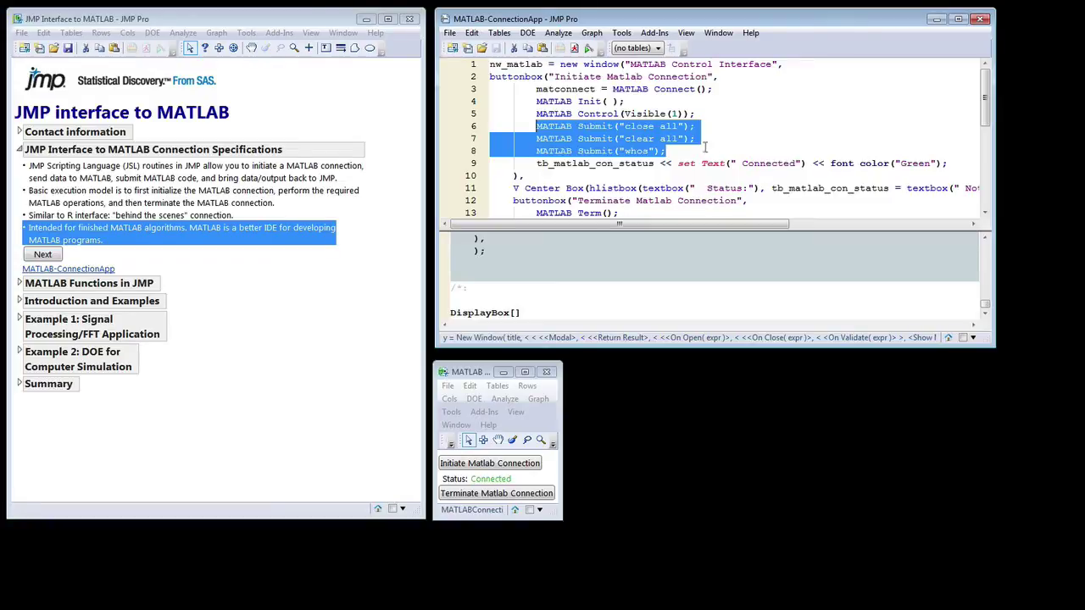
click(737, 153)
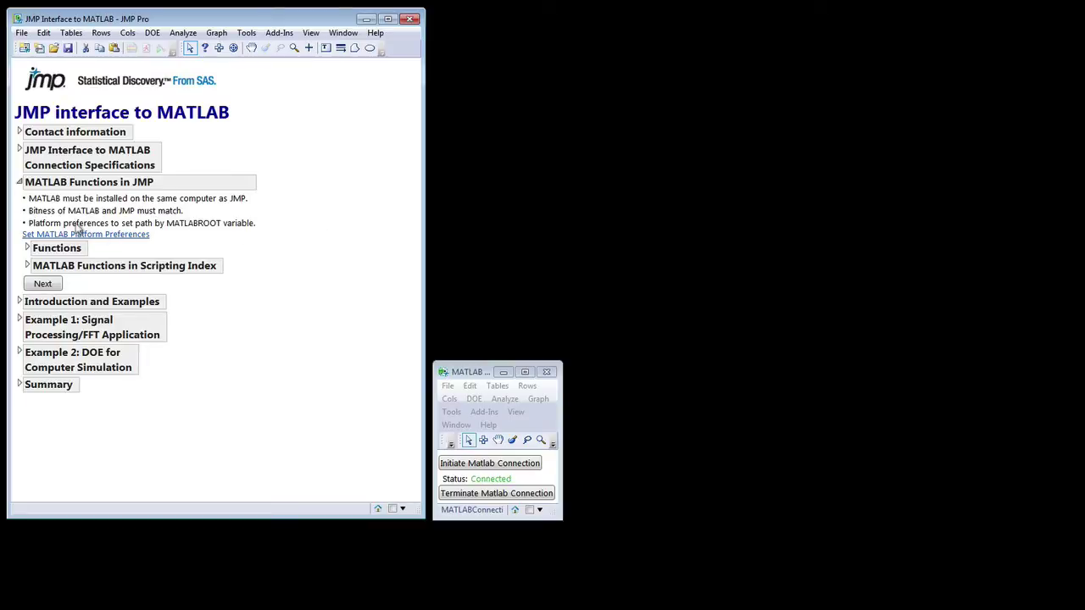
Review the installation, bitness and MATLABROOT path requirements in the MATLAB Functions in JMP section
triple_click(118, 200)
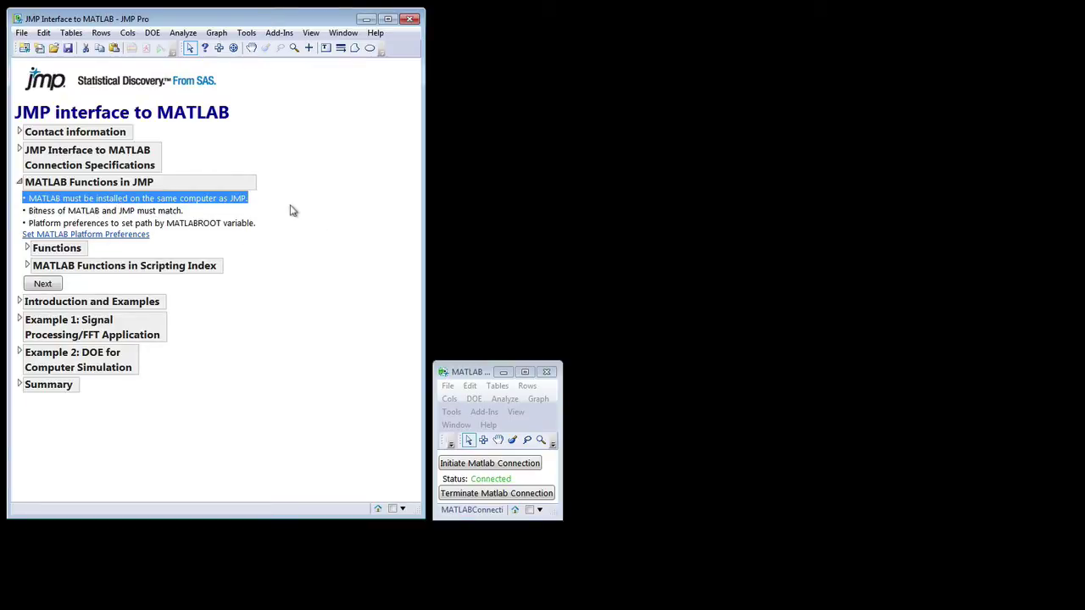
triple_click(169, 212)
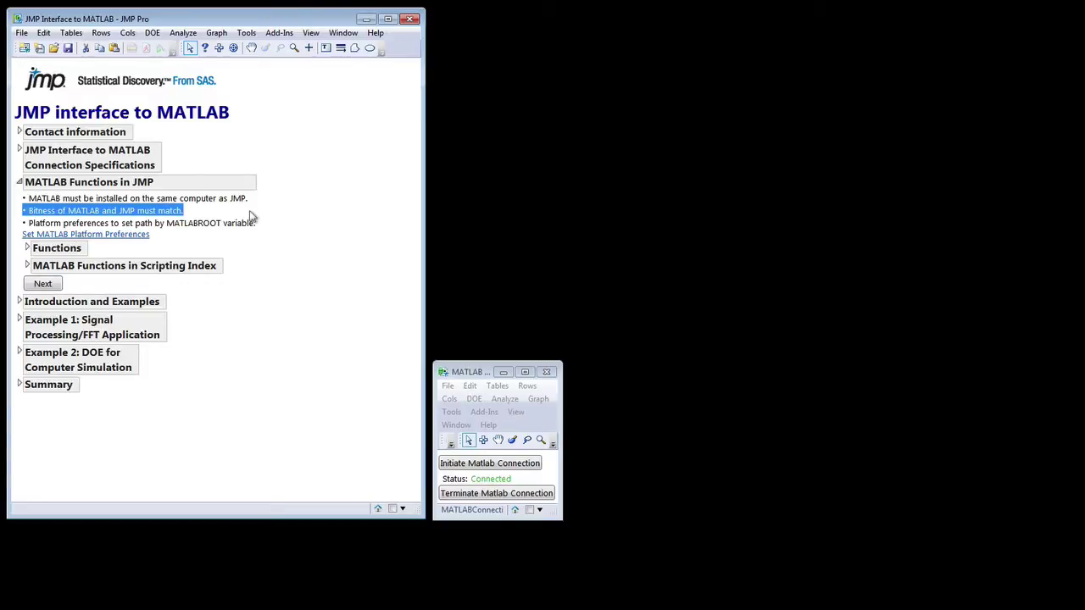
triple_click(214, 224)
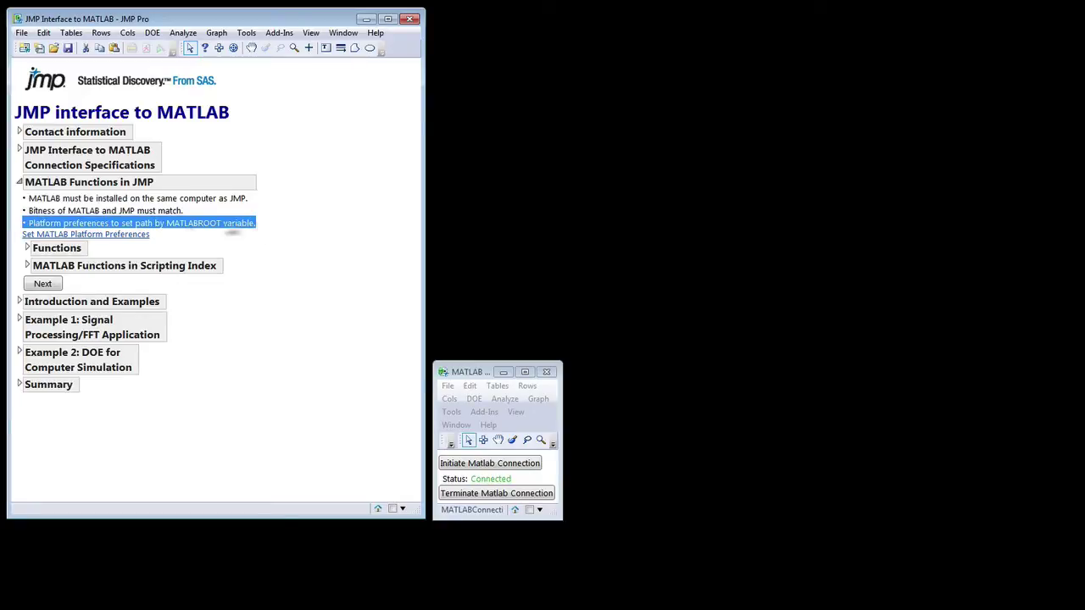
Examine the MATLABROOT32 and MATLABROOT paths in the Set MATLAB Platform Preferences script, then close the script
click(141, 236)
drag(0, 18, 853, 21)
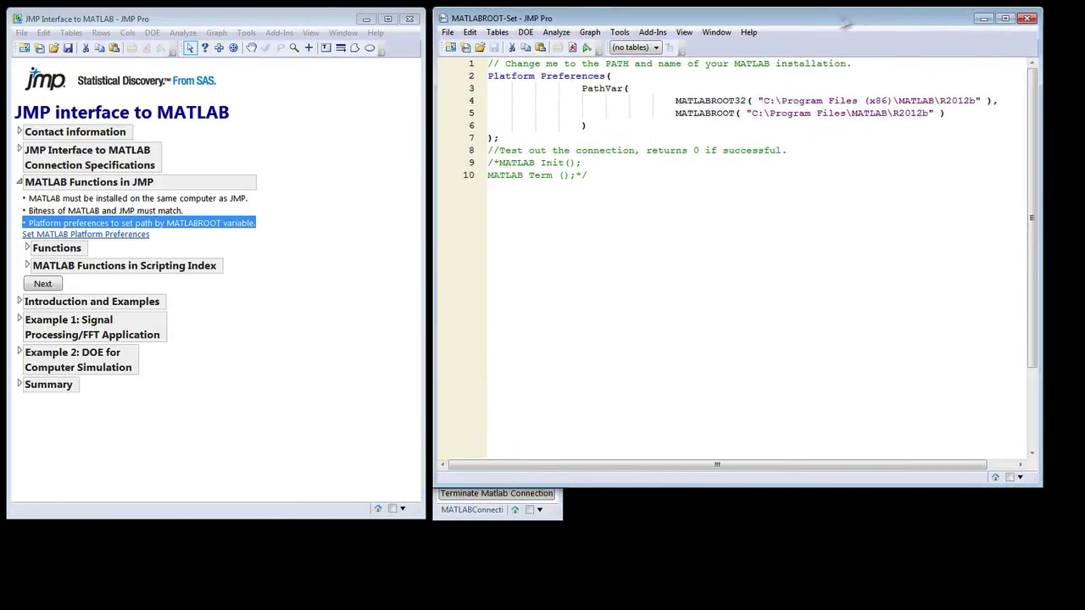
drag(489, 76, 742, 99)
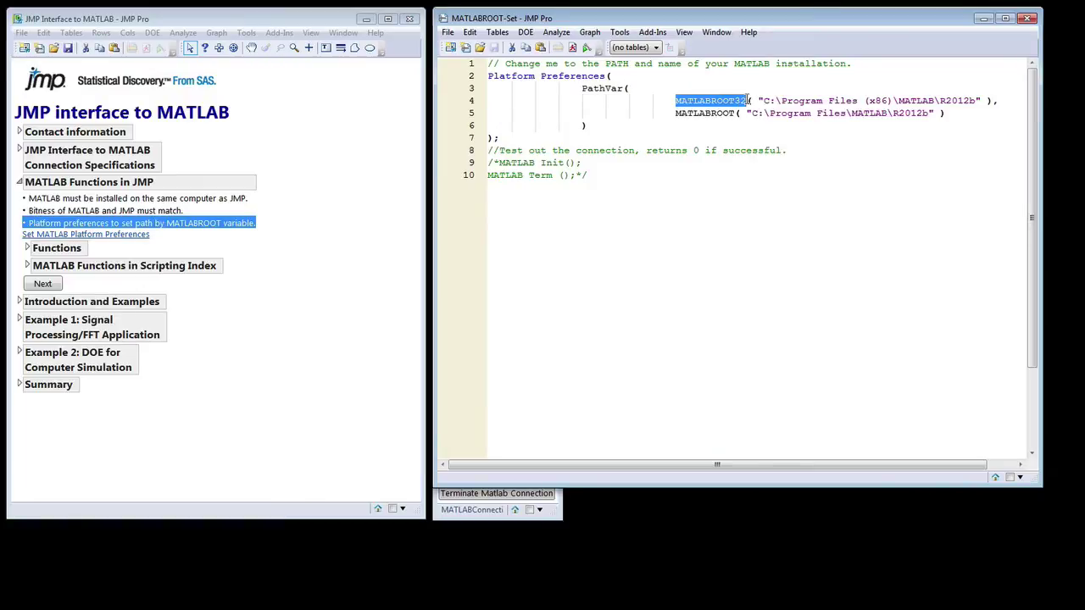
click(677, 113)
drag(675, 113, 734, 113)
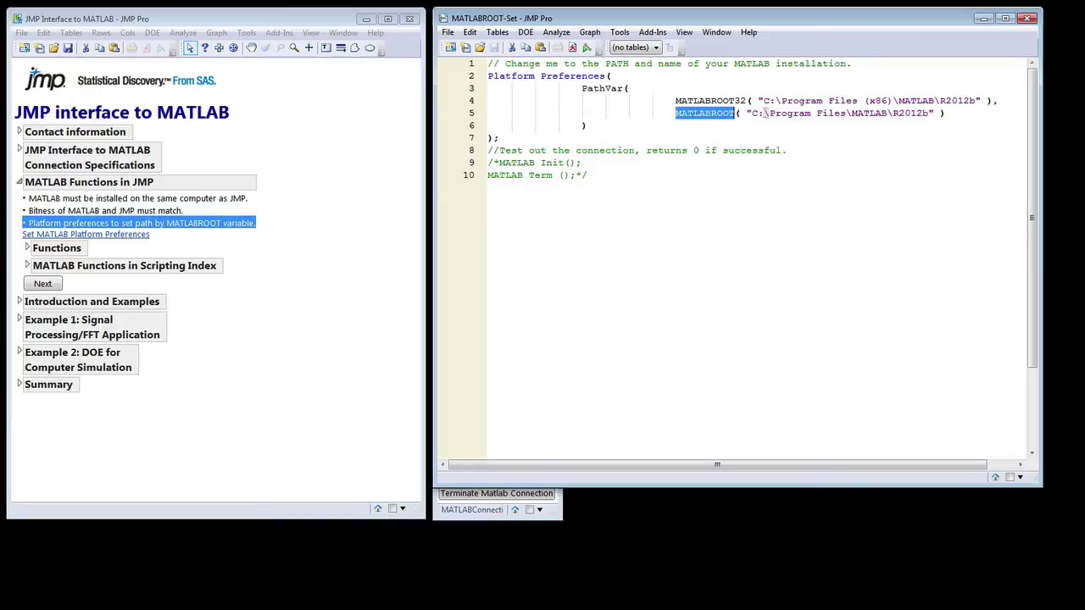
drag(752, 112, 930, 110)
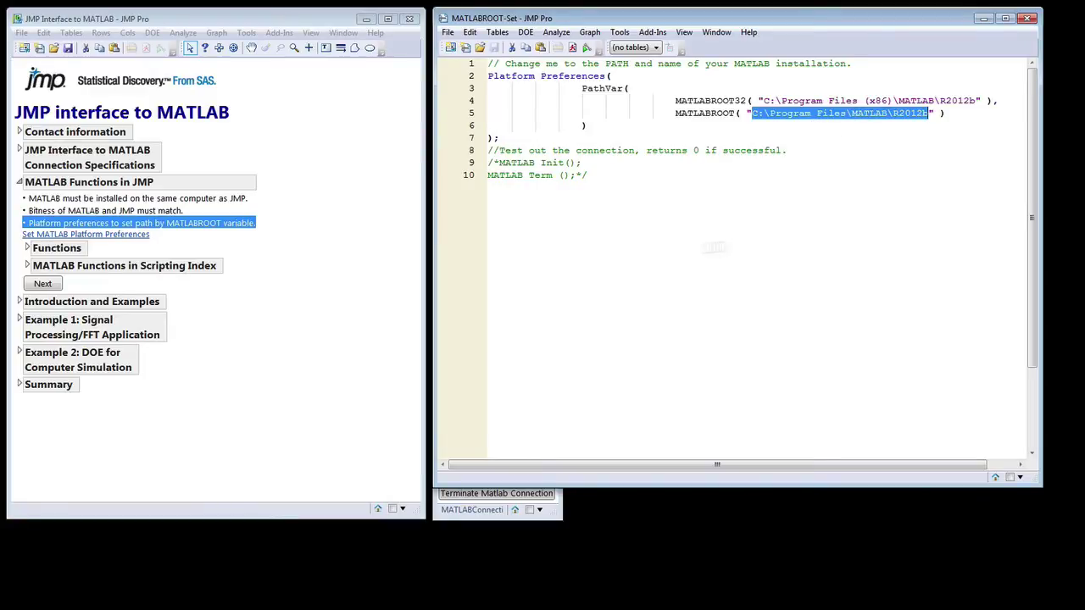
drag(507, 140, 477, 79)
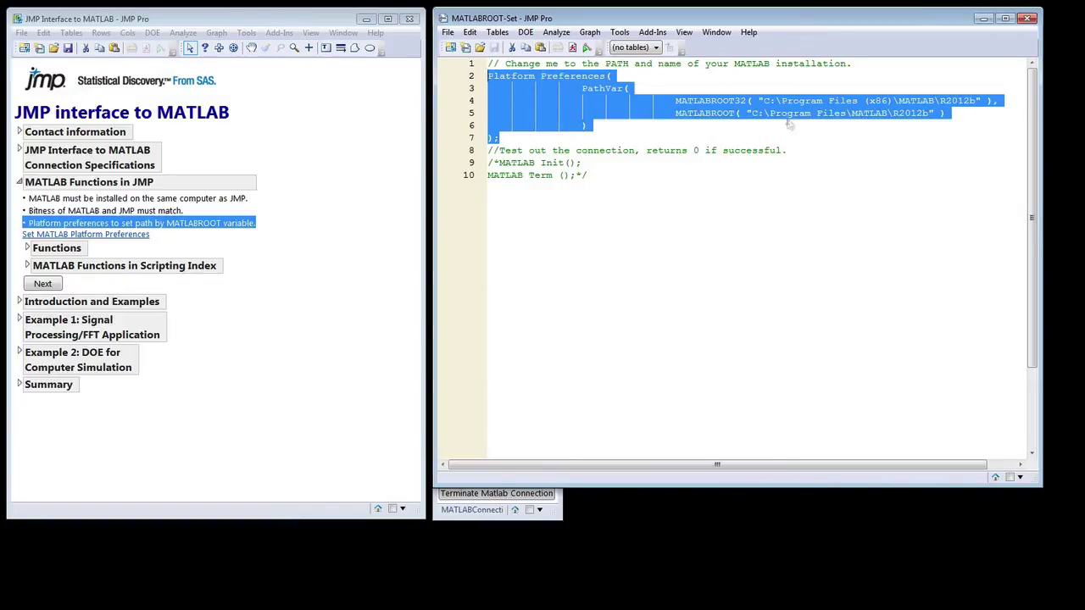
click(1026, 18)
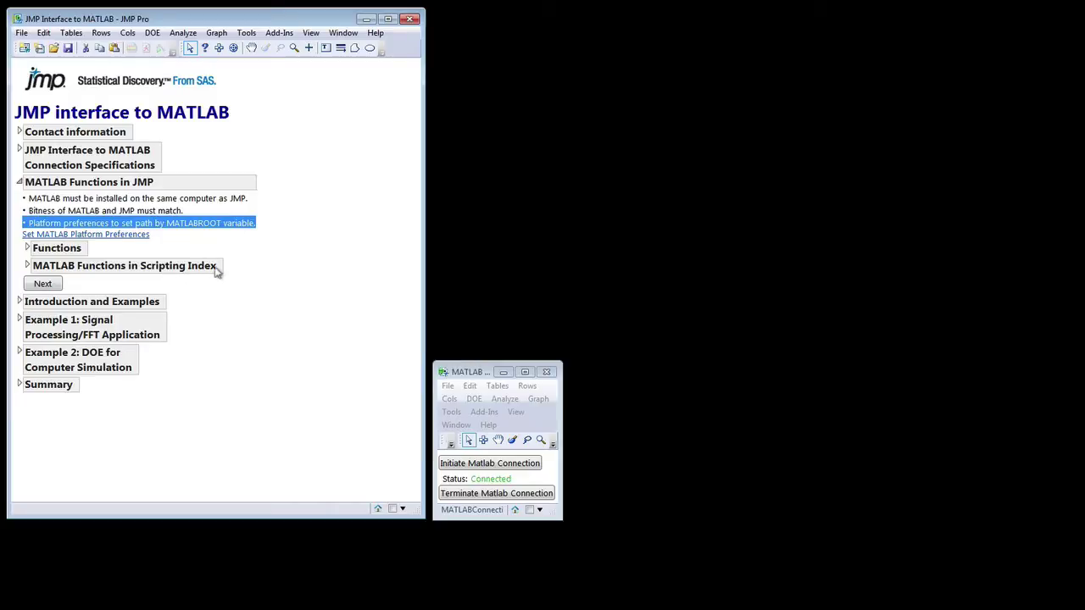
Open the Scripting Index beside the journal and list its MATLAB functions
click(376, 33)
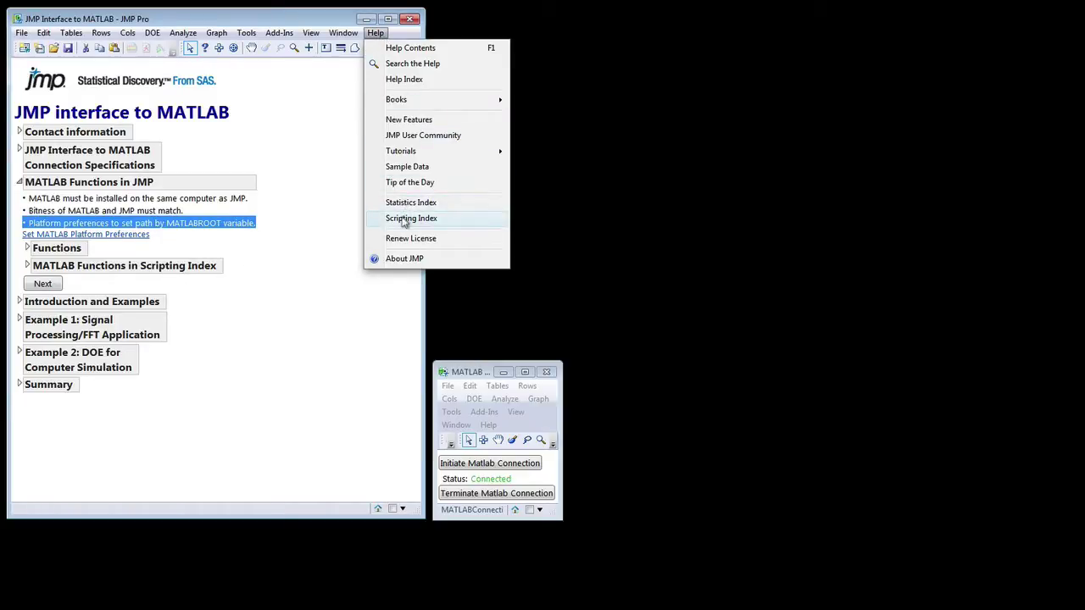
click(400, 217)
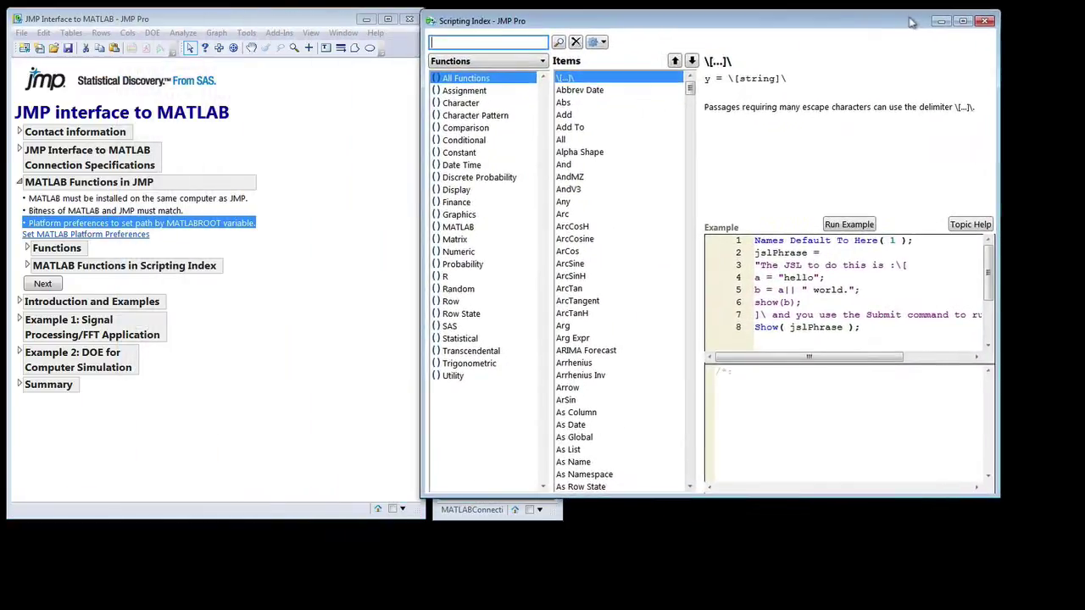
drag(911, 22, 917, 19)
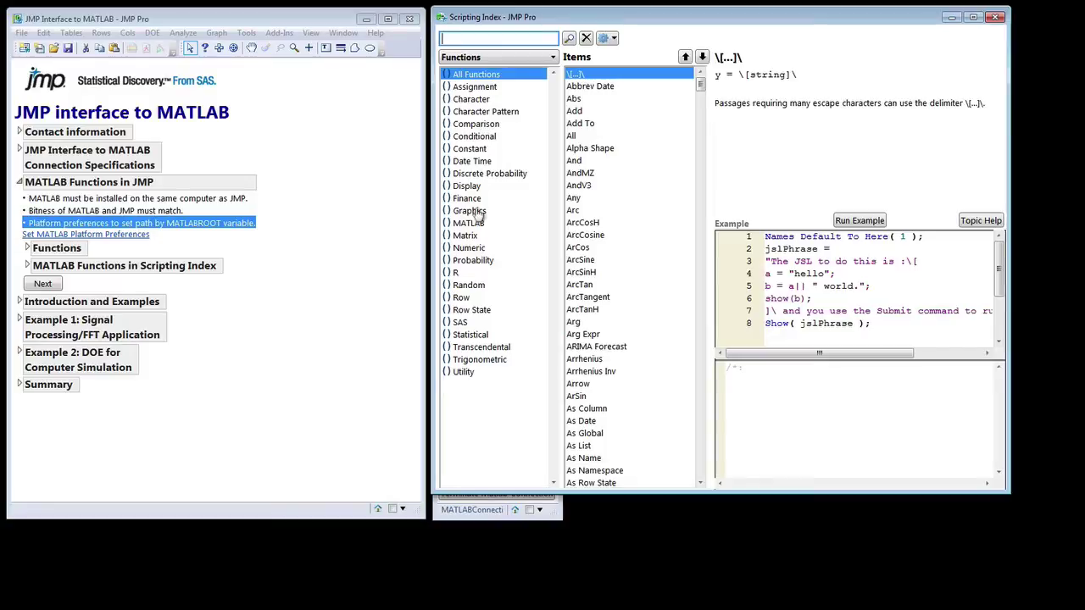
click(475, 224)
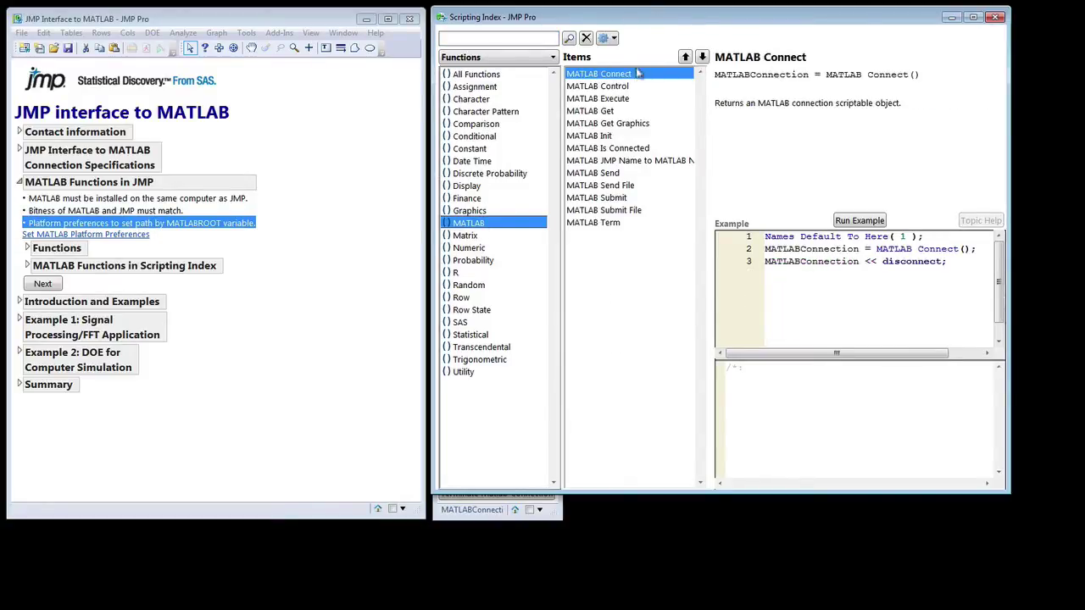
Review the MATLAB Control, Execute, Get, Get Graphics and Send entries, and select the whole example code of MATLAB Send
click(611, 86)
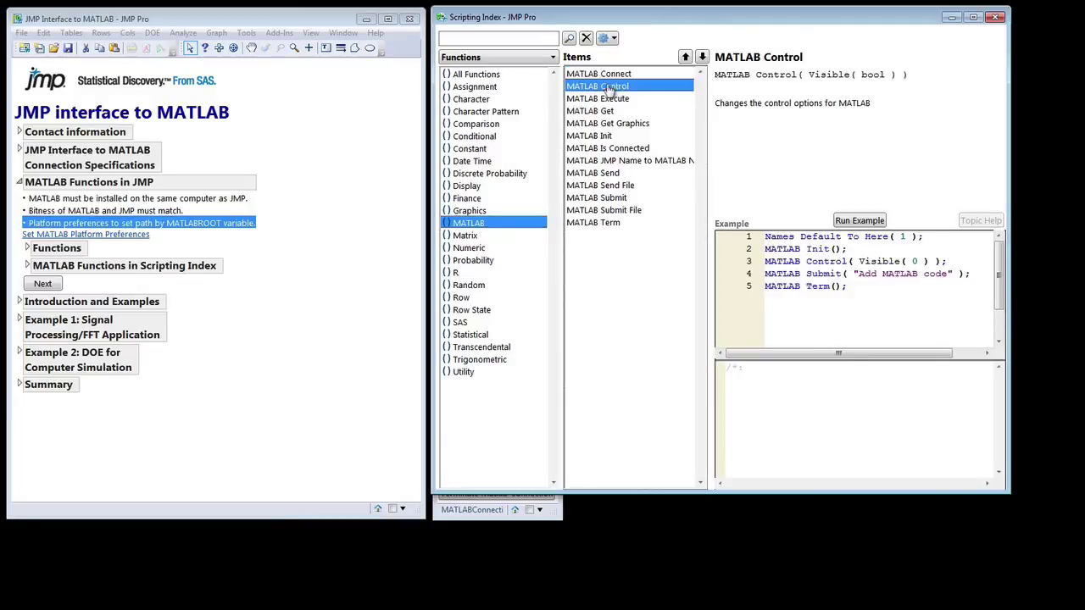
click(610, 100)
click(608, 111)
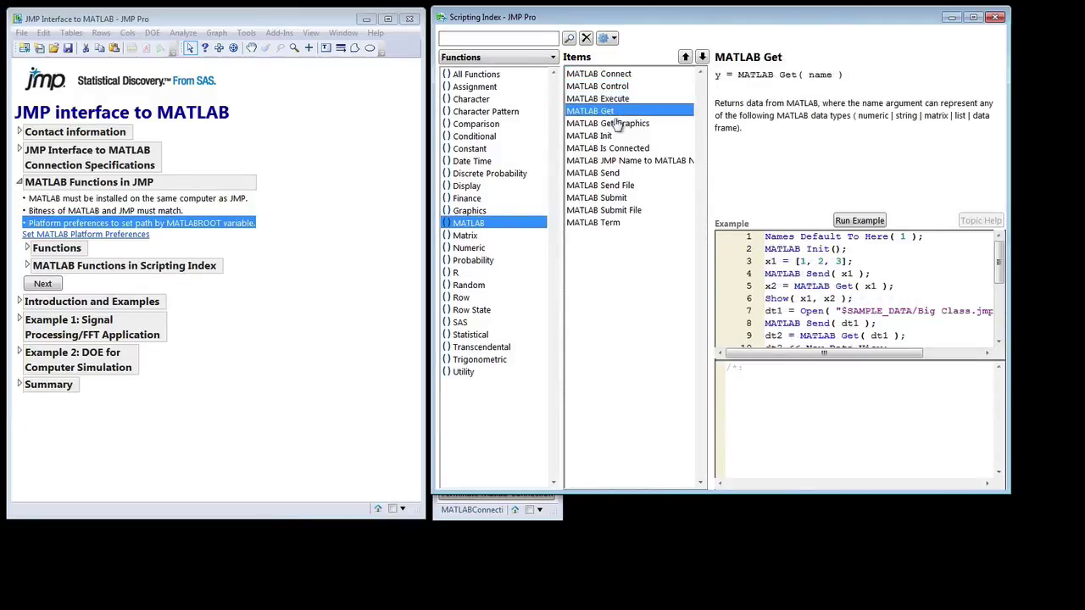
click(611, 123)
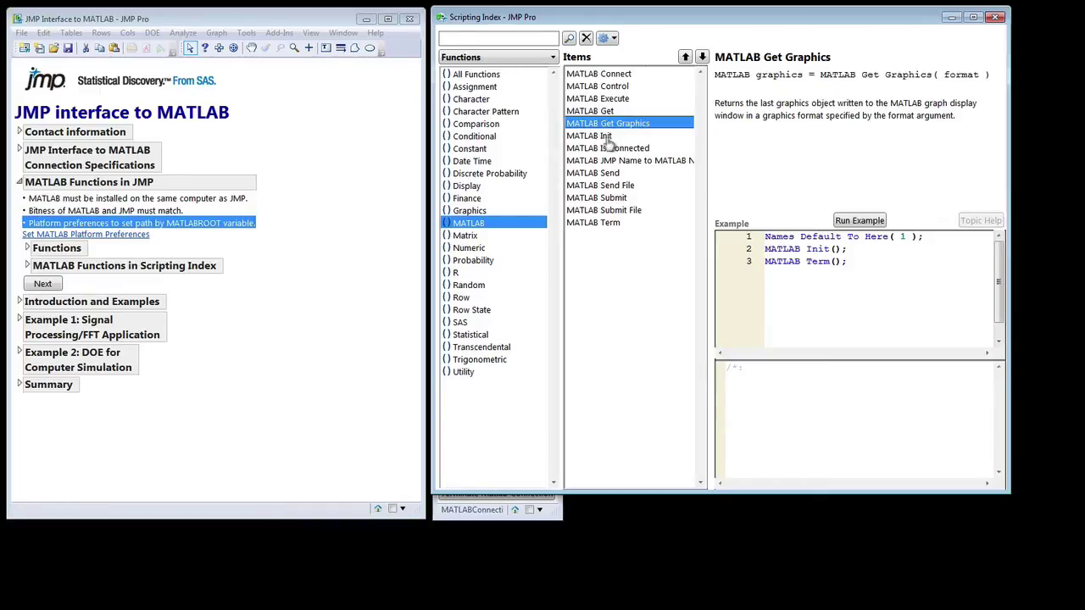
click(609, 173)
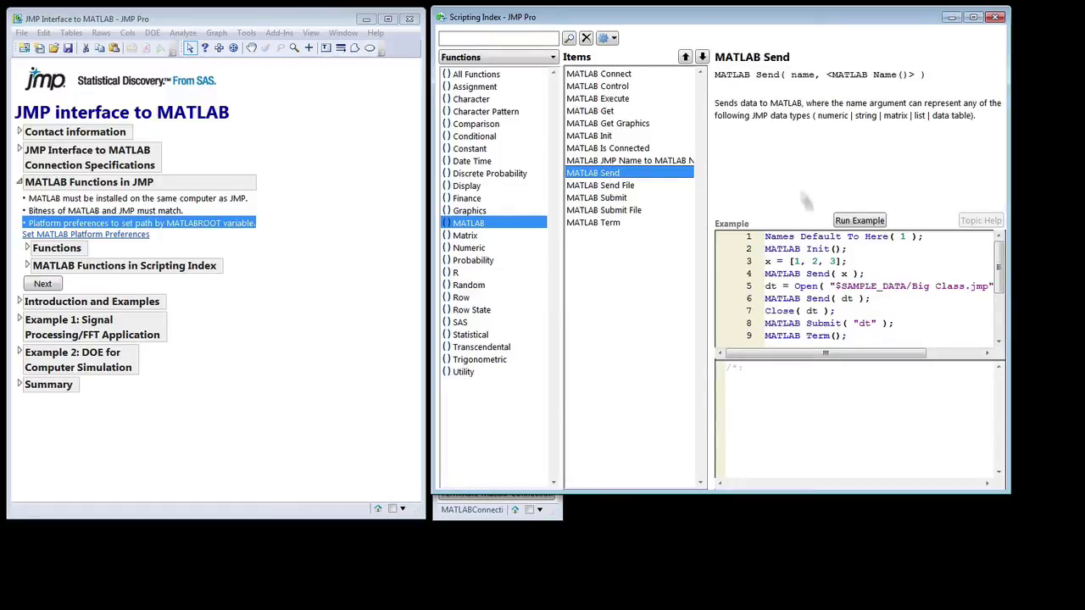
drag(848, 336, 739, 222)
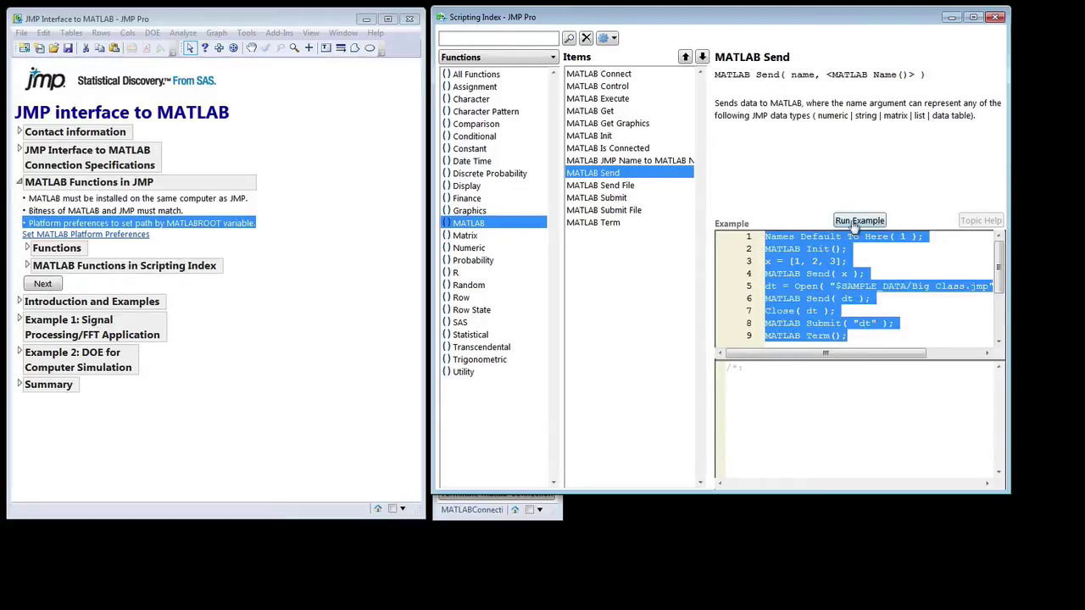
Run the MATLAB Send example and look through its output in the log
click(860, 220)
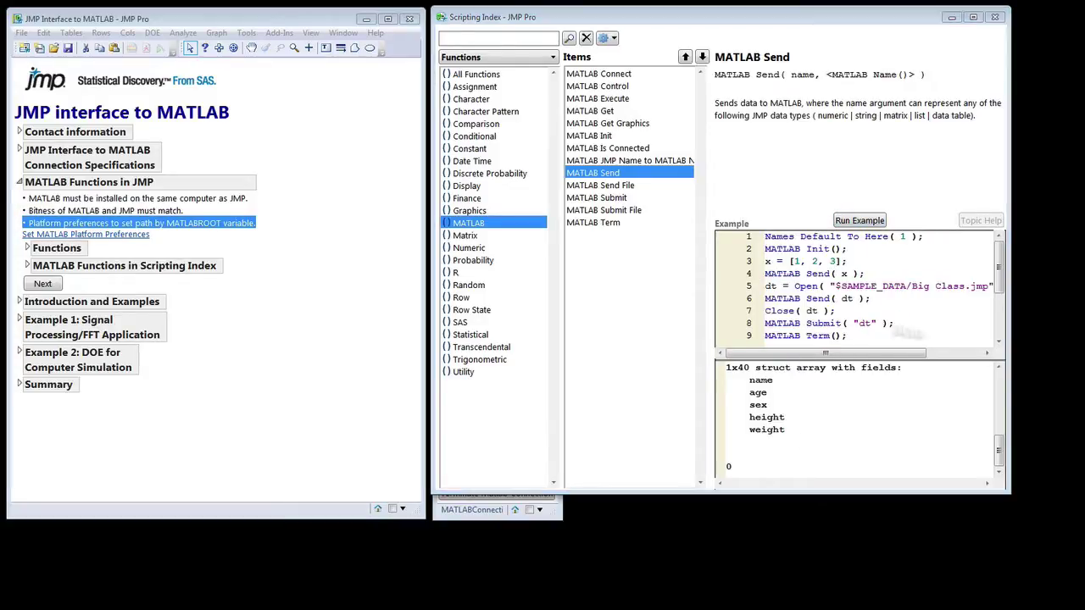
mouse_move(998, 451)
mouse_down()
mouse_move(1001, 416)
mouse_move(998, 455)
mouse_up()
drag(998, 455, 997, 450)
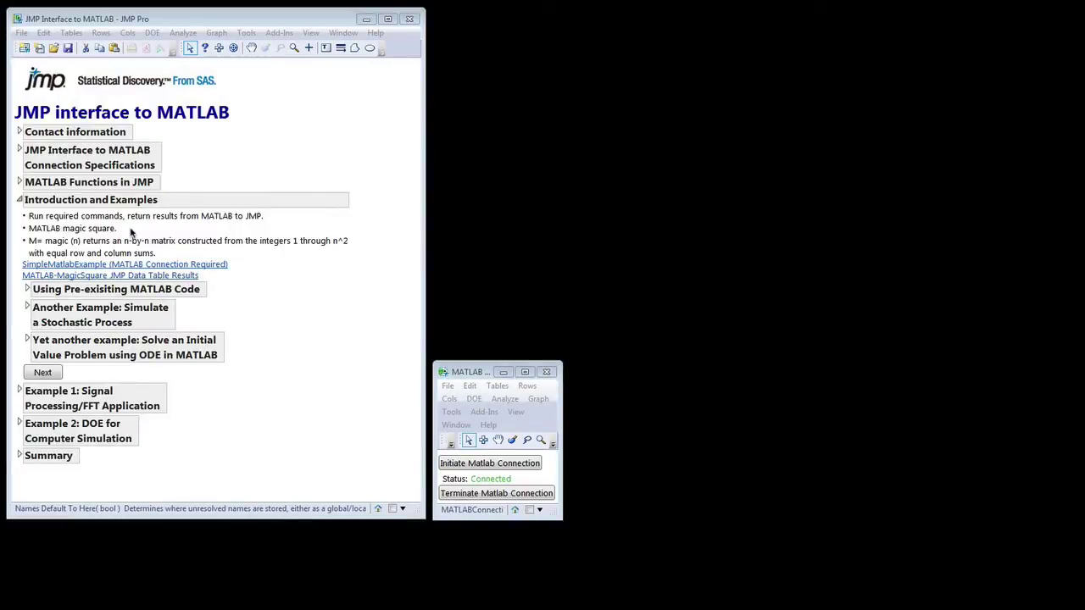
Review the magic square notes under Introduction and Examples, and open the SimpleMatlabExample script
click(129, 219)
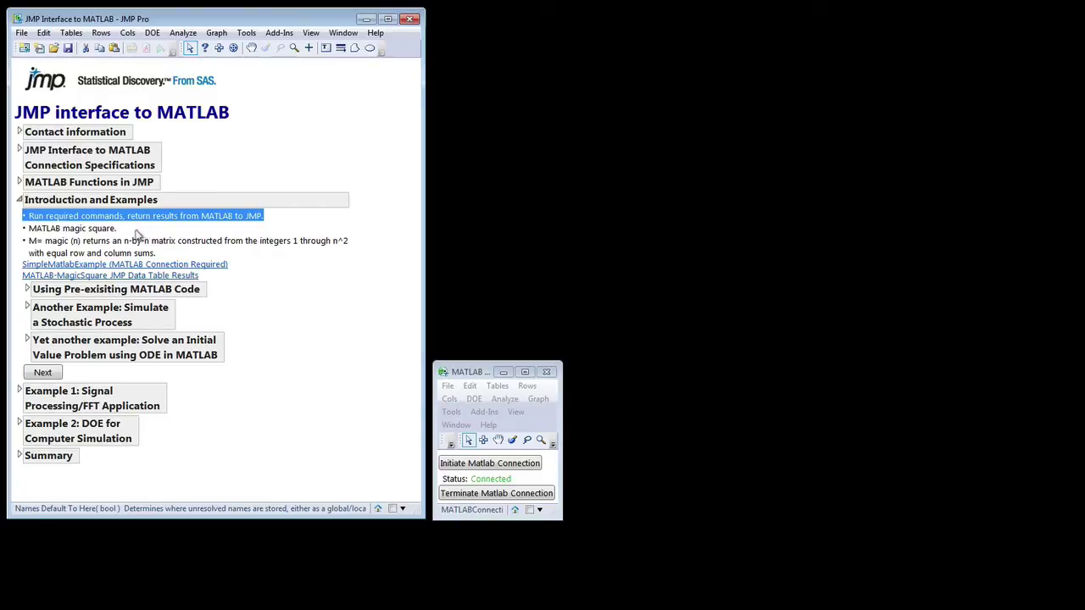
click(110, 230)
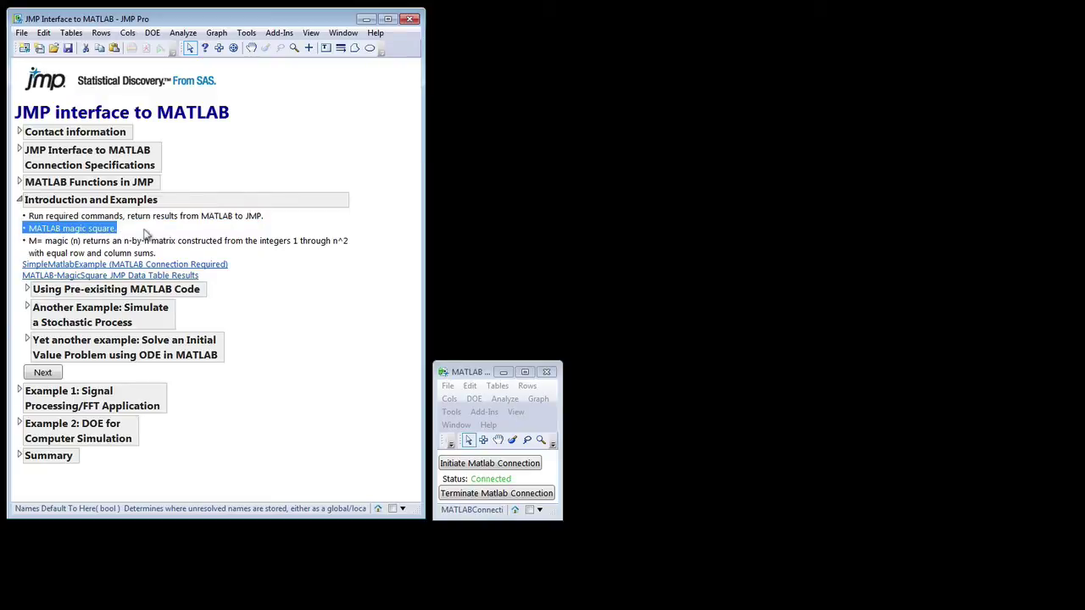
click(148, 244)
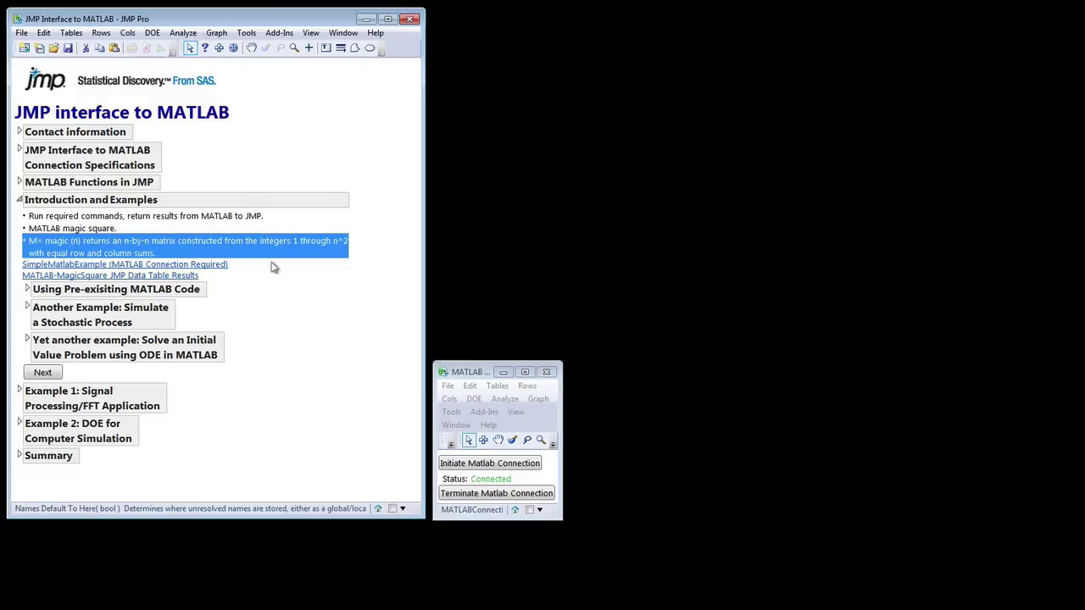
click(190, 266)
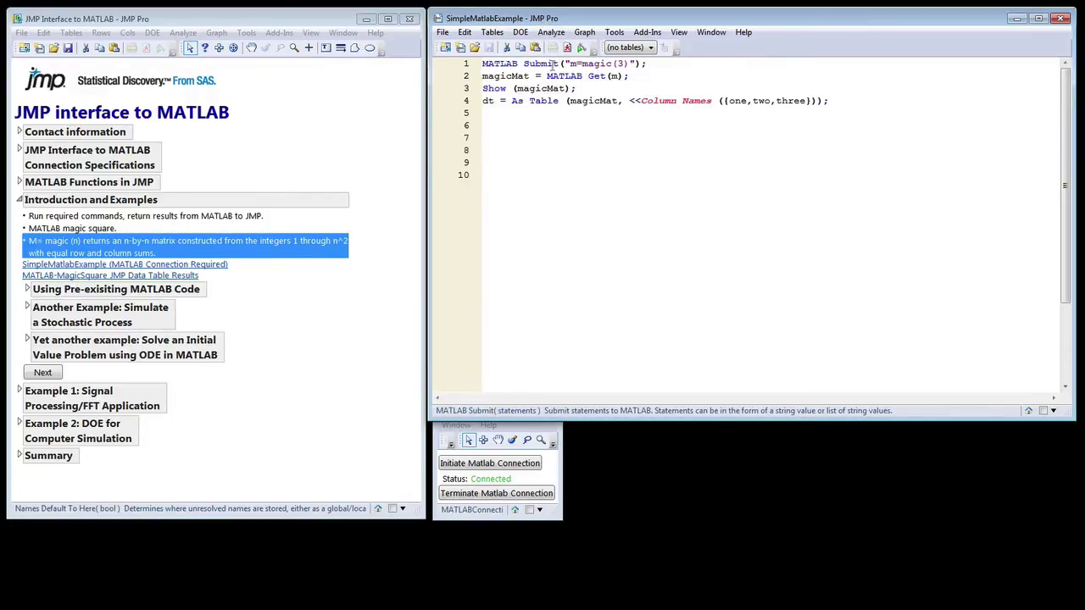
Examine the script's MATLAB Submit, MATLAB Get, Show and As Table calls and their magic(3), m and magicMat arguments
drag(558, 65, 465, 65)
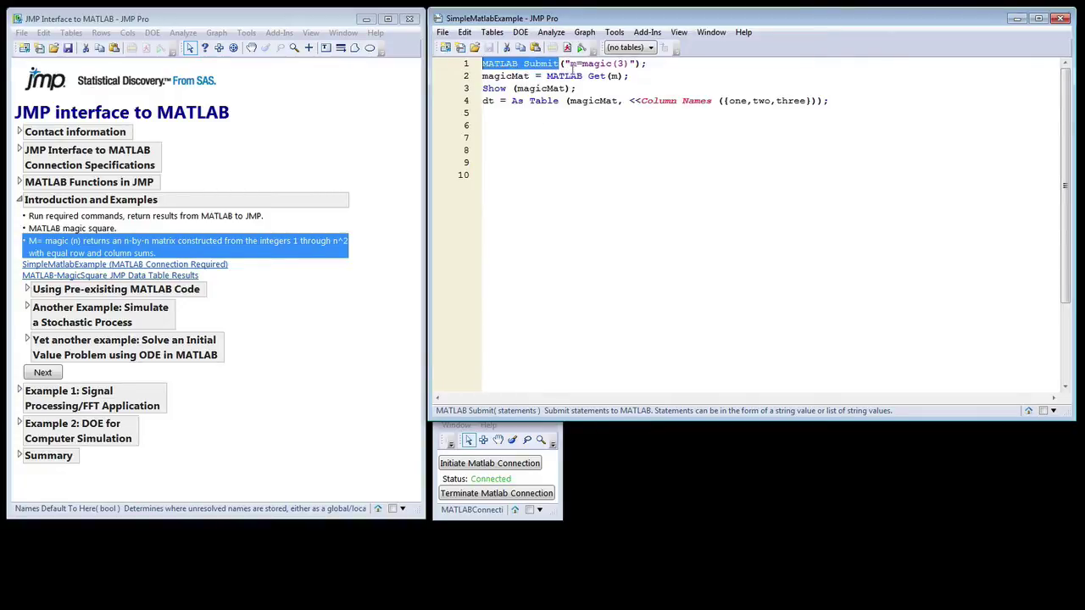
drag(564, 64, 631, 64)
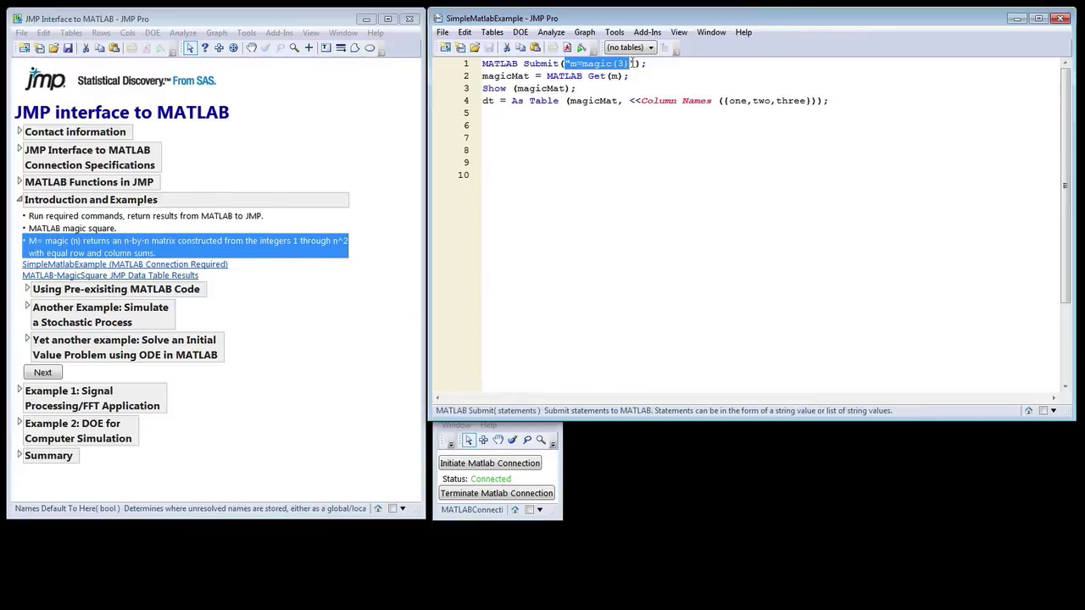
click(608, 90)
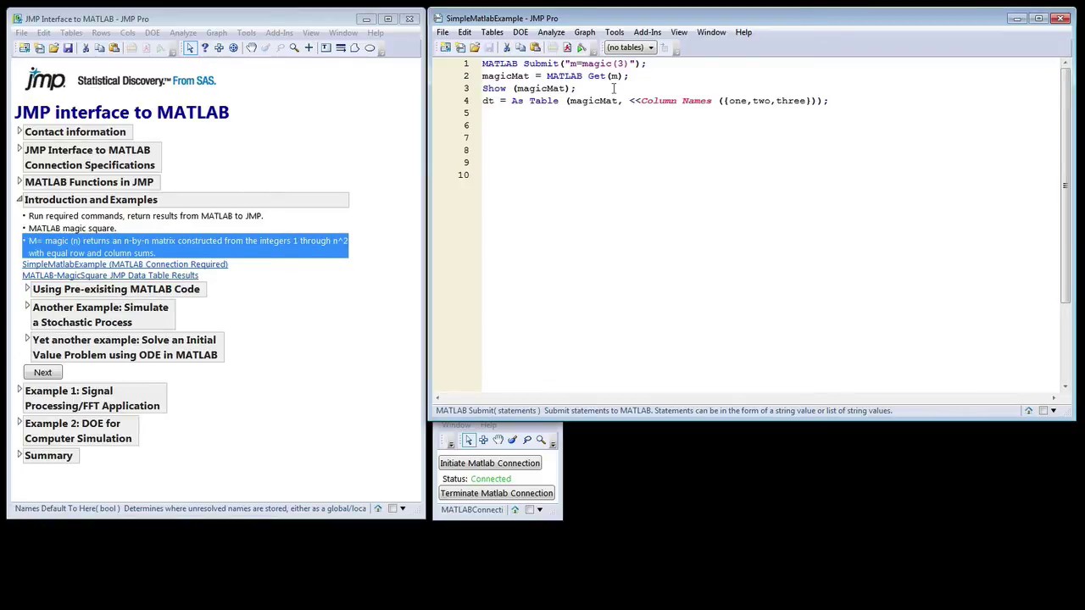
drag(546, 76, 600, 75)
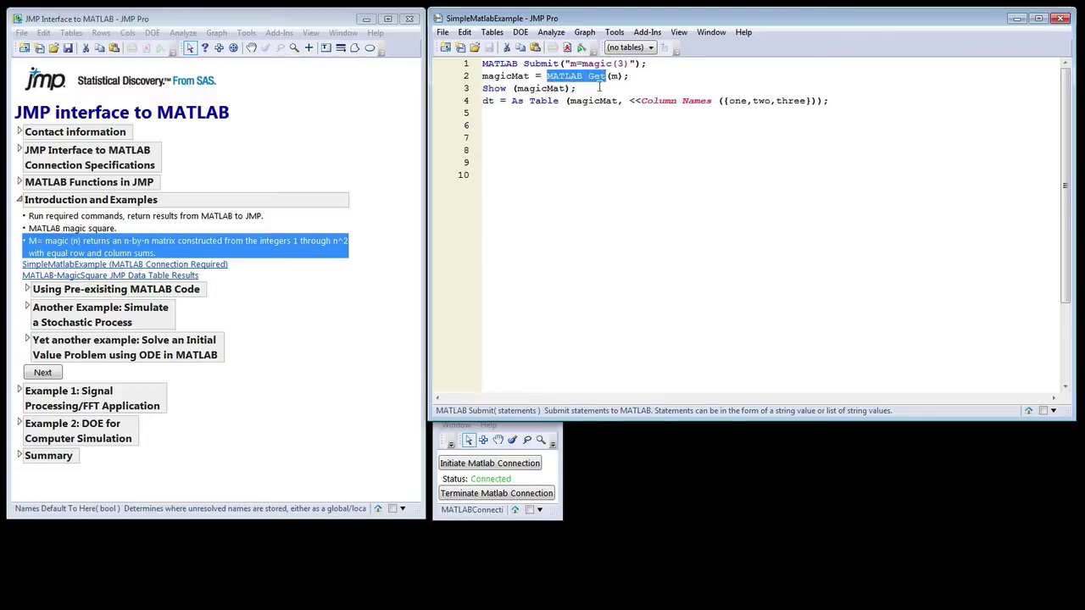
double_click(612, 76)
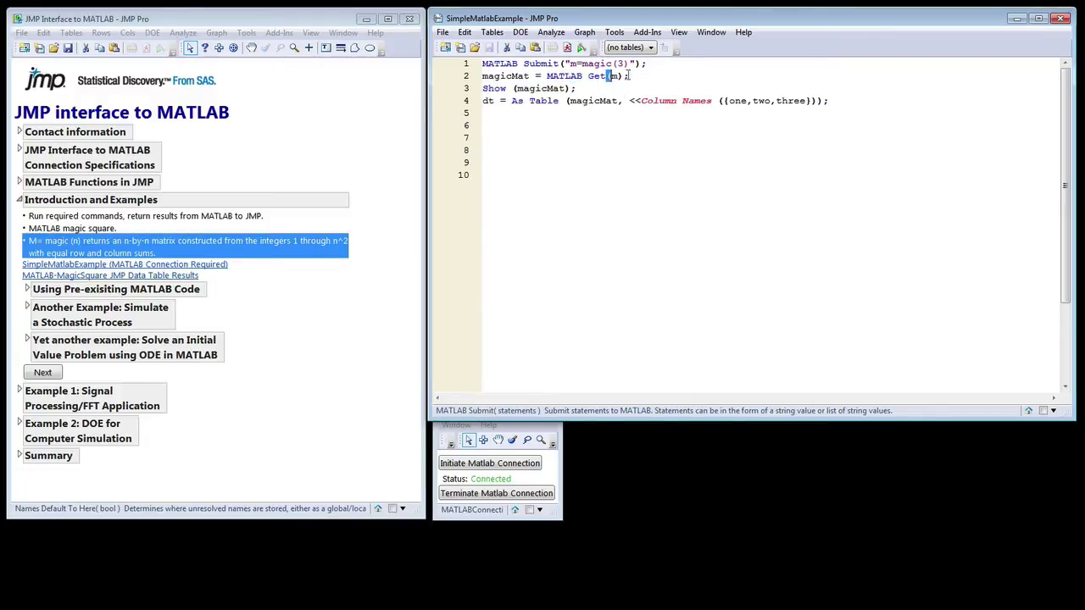
double_click(505, 77)
double_click(501, 89)
click(524, 126)
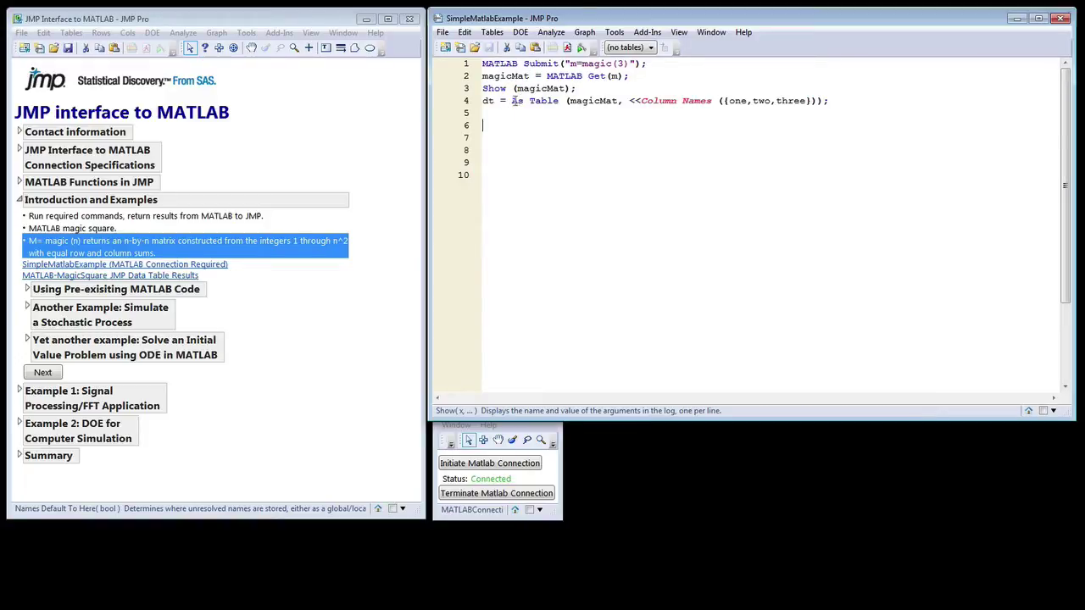
drag(513, 100, 623, 100)
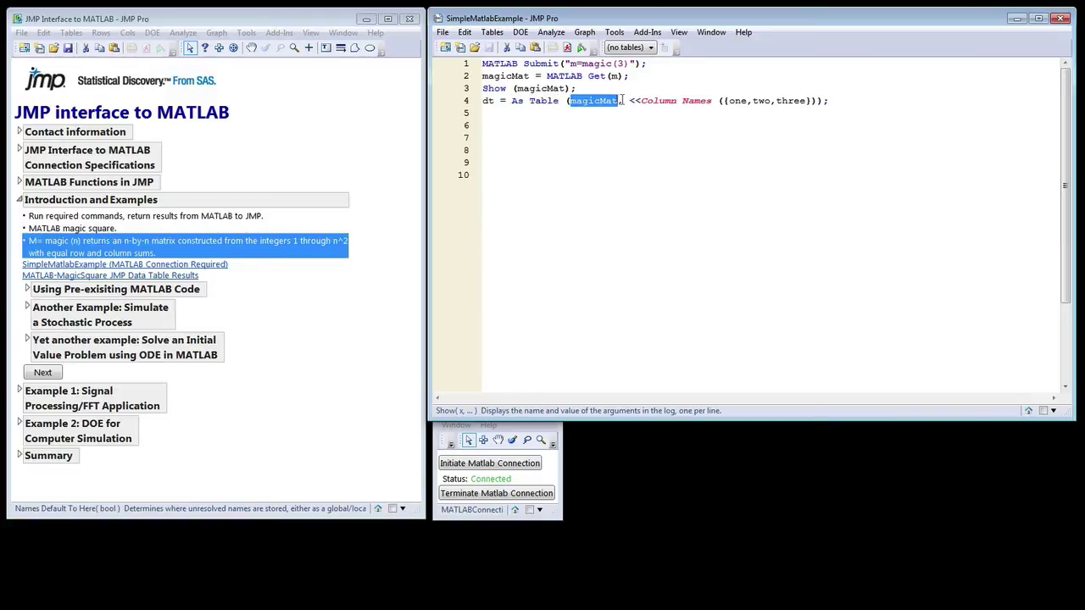
Show the embedded log in the script window and run the whole SimpleMatlabExample script
right_click(641, 162)
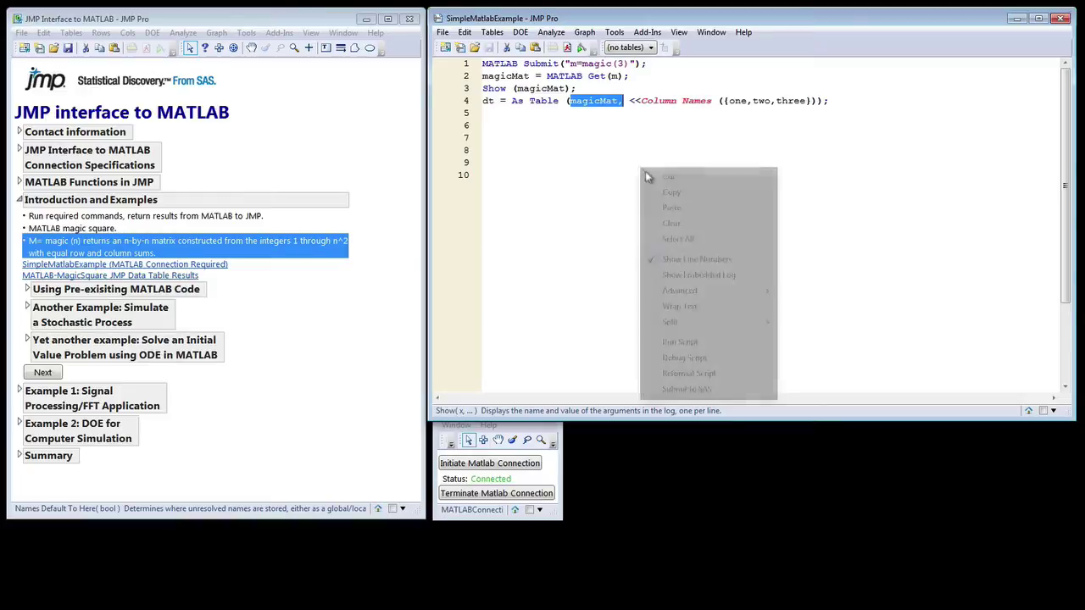
click(671, 274)
click(637, 134)
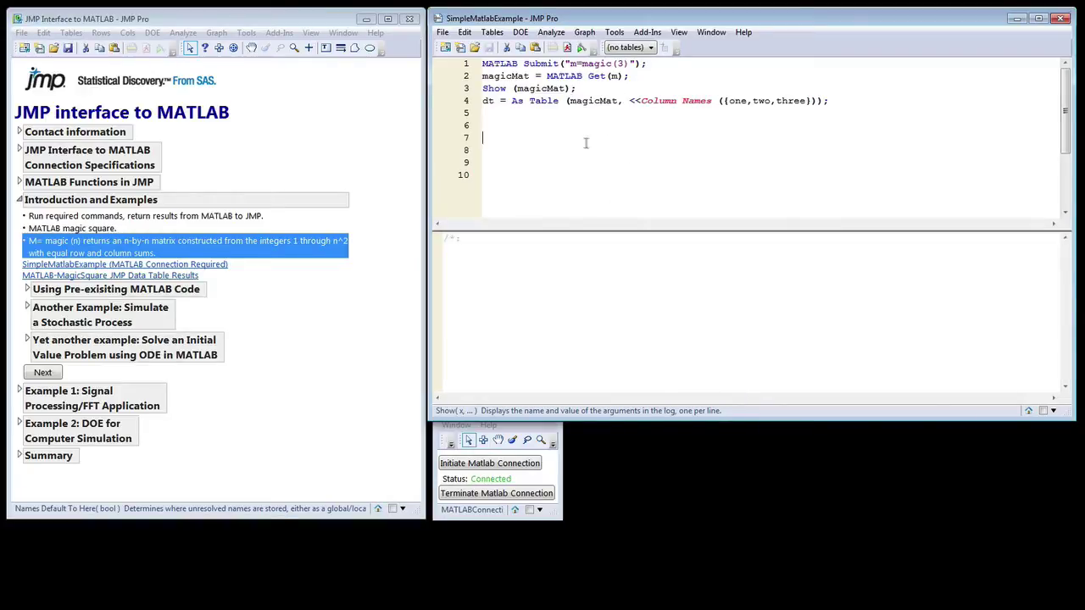
click(567, 47)
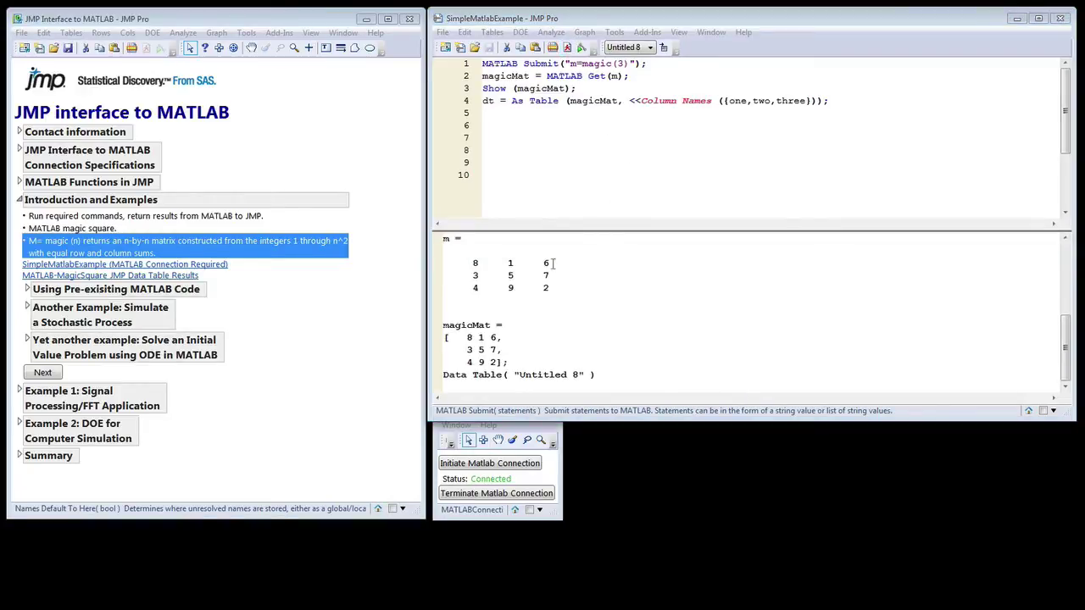
Compare the MATLAB matrix m with the JMP matrix magicMat in the embedded log
drag(1066, 380, 1060, 335)
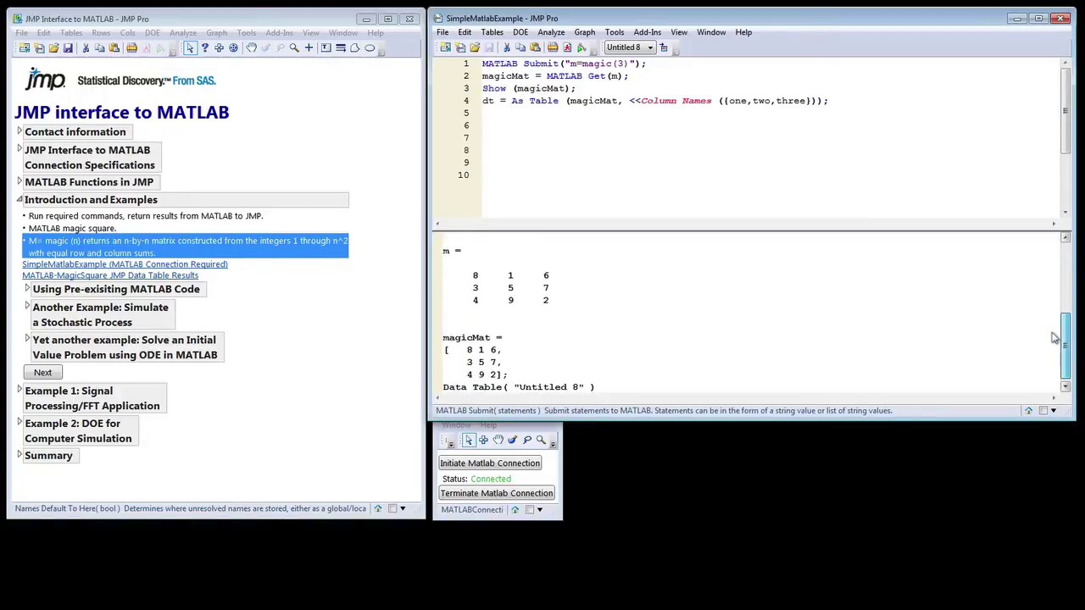
drag(514, 312, 430, 251)
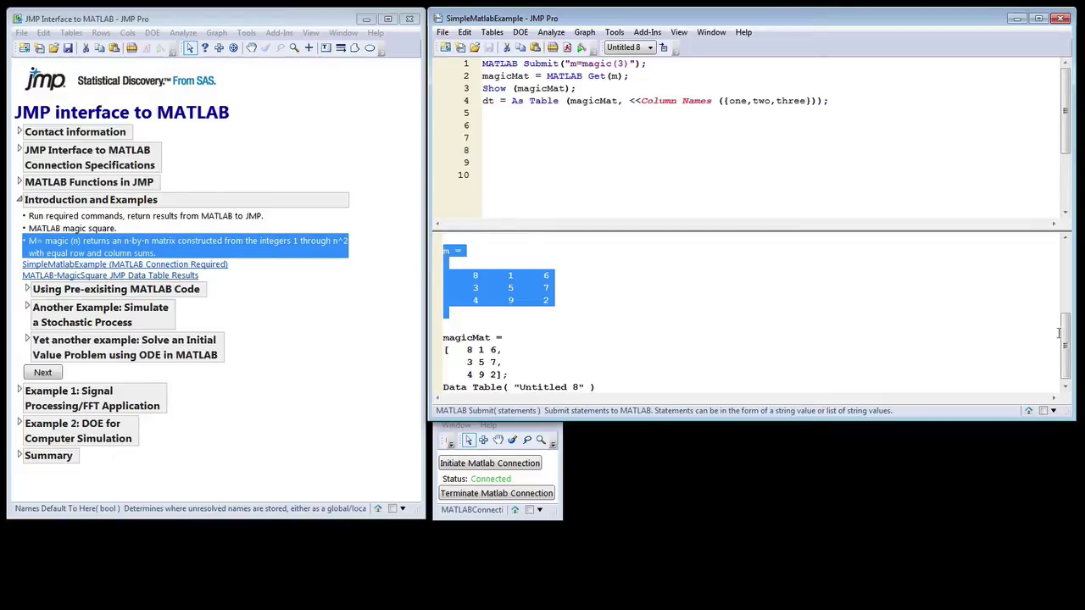
drag(537, 340, 441, 338)
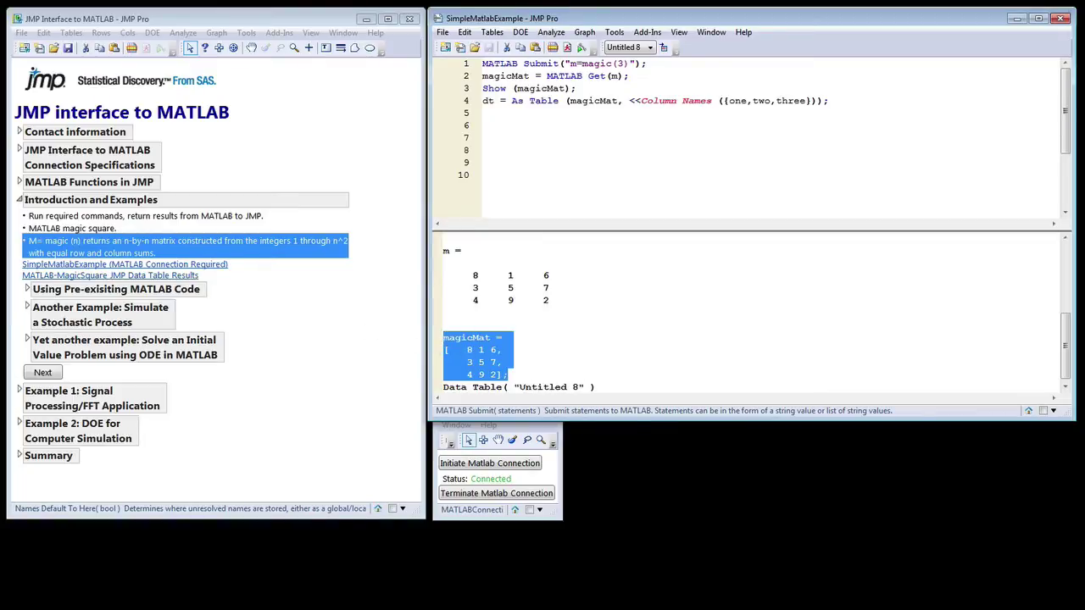
Check columns one, two and three of the new data table, and place its window beside the journal below the script
drag(0, 152, 535, 238)
click(430, 290)
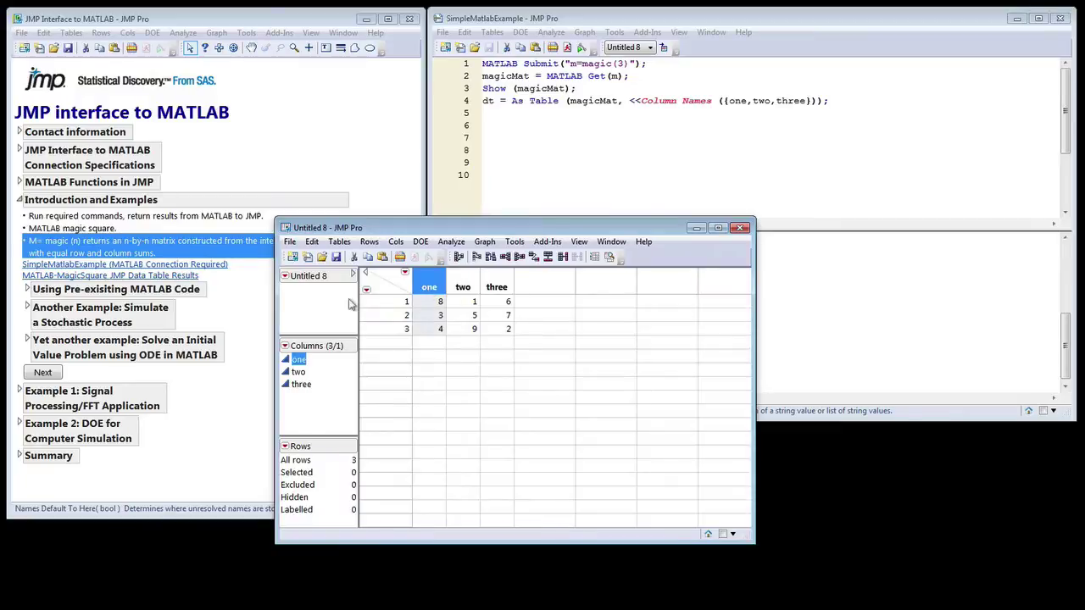
click(463, 288)
click(497, 289)
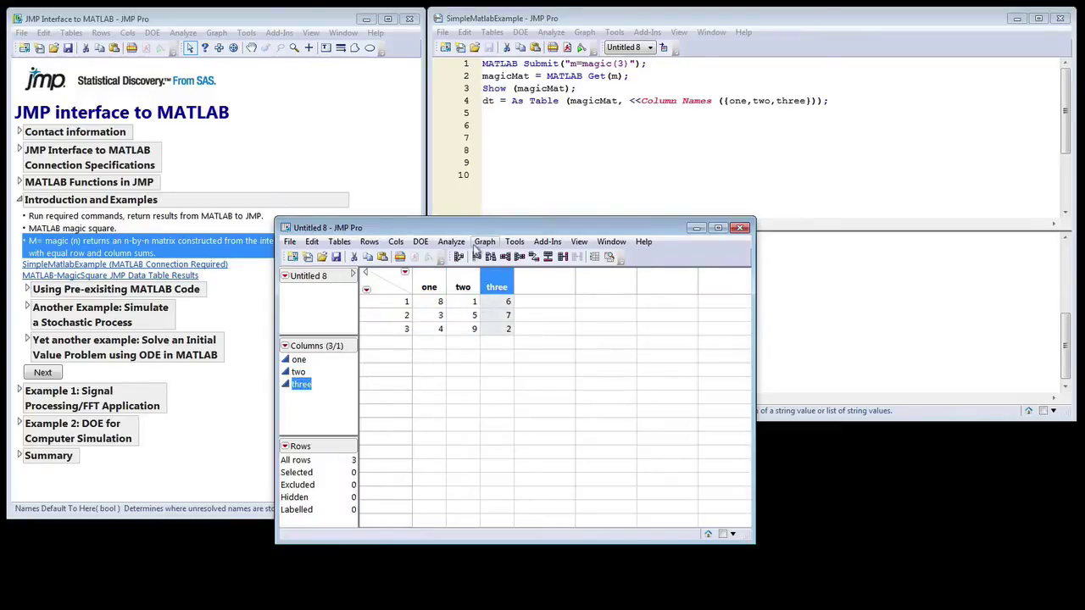
drag(474, 229, 625, 256)
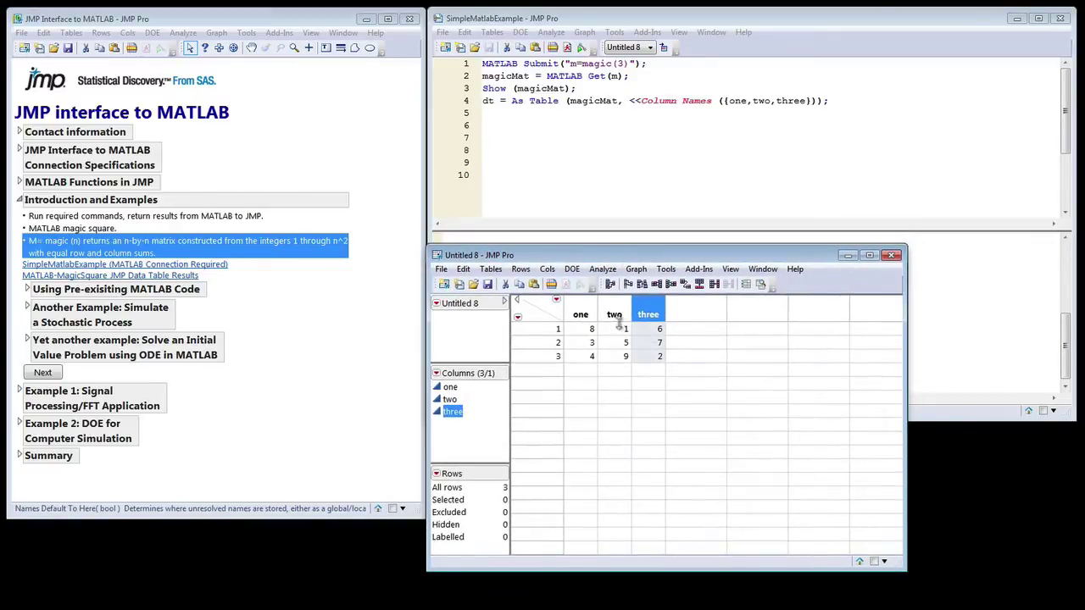
click(545, 309)
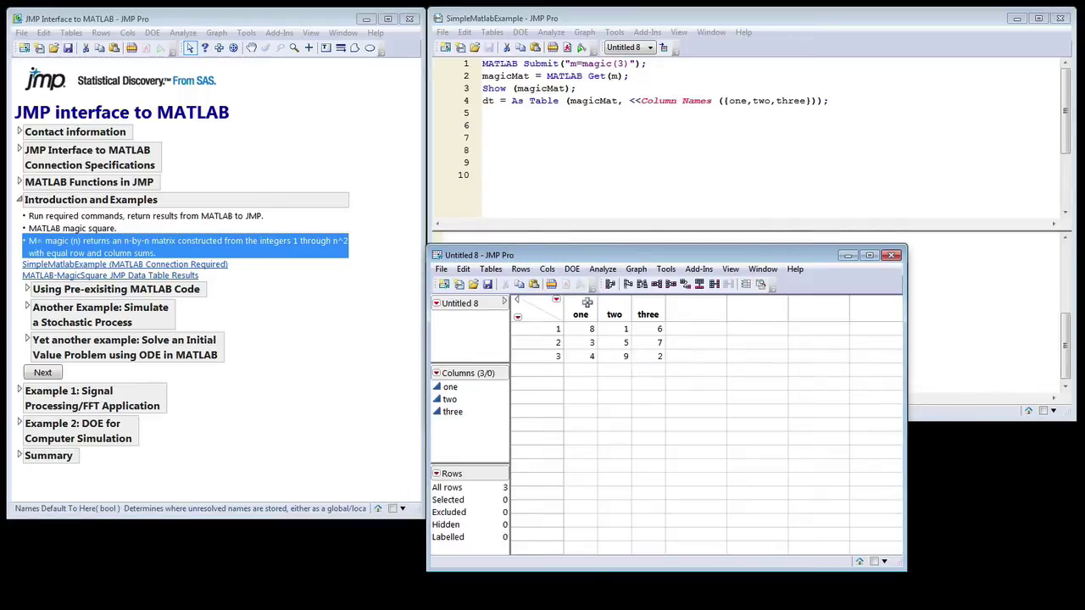
Create a Distribution report with columns one, two and three as the Y columns
click(635, 269)
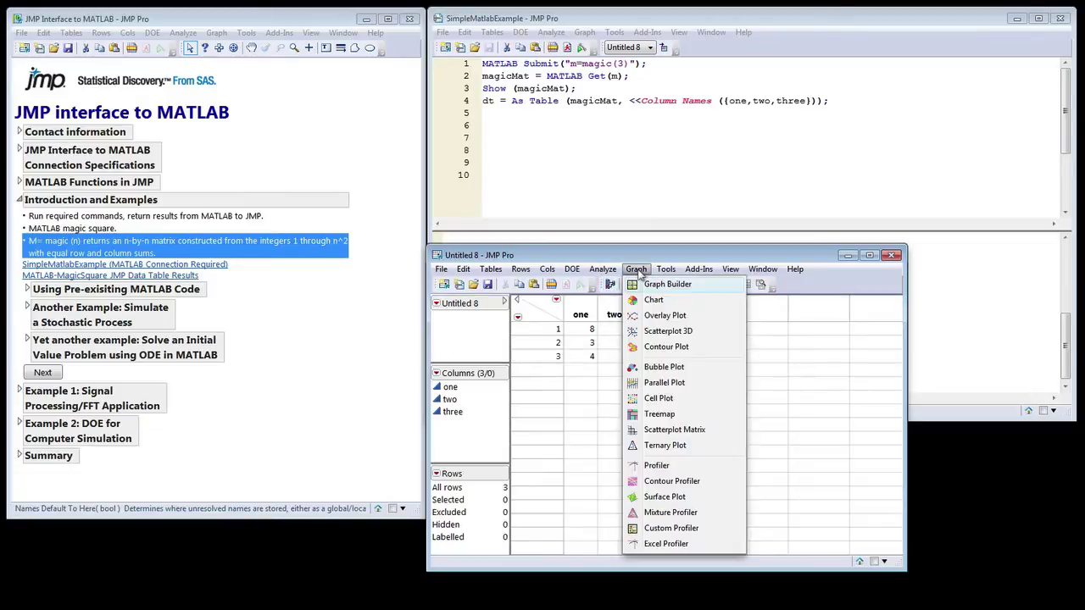
click(623, 285)
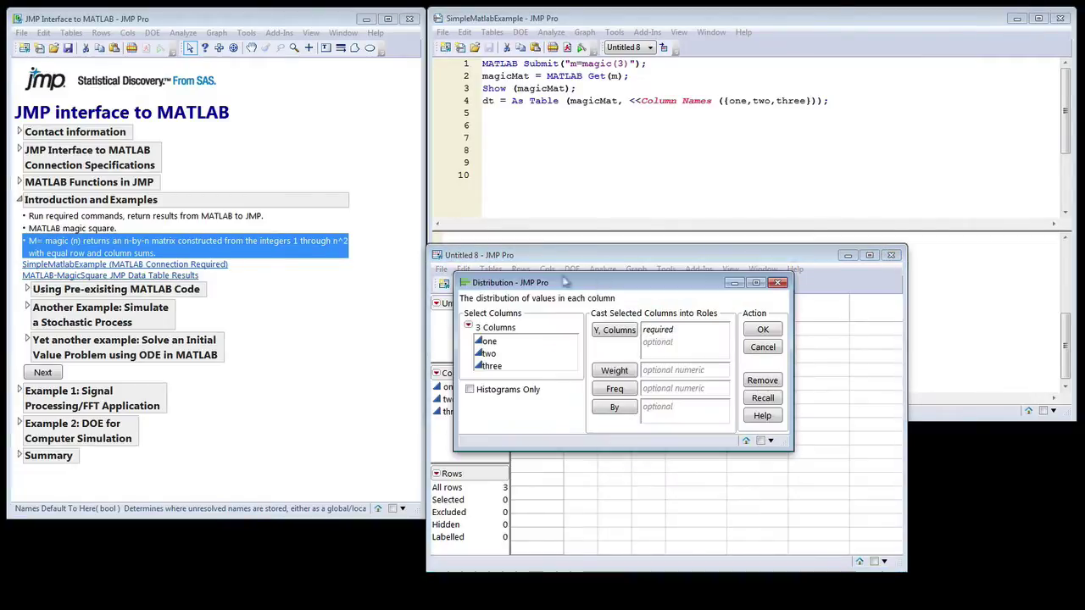
click(519, 342)
shift+click(519, 366)
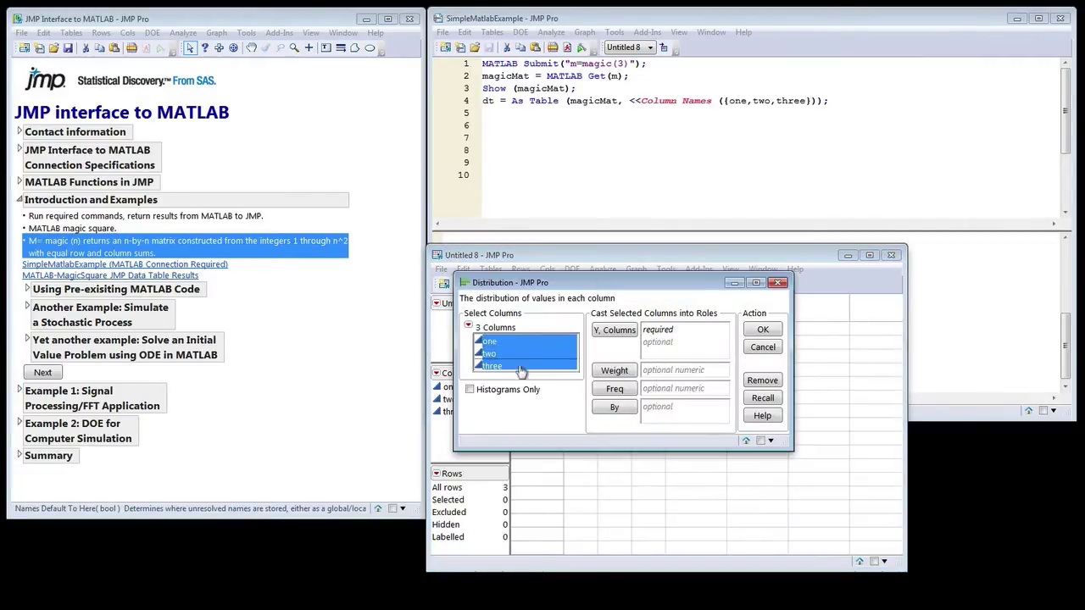
click(613, 331)
click(764, 330)
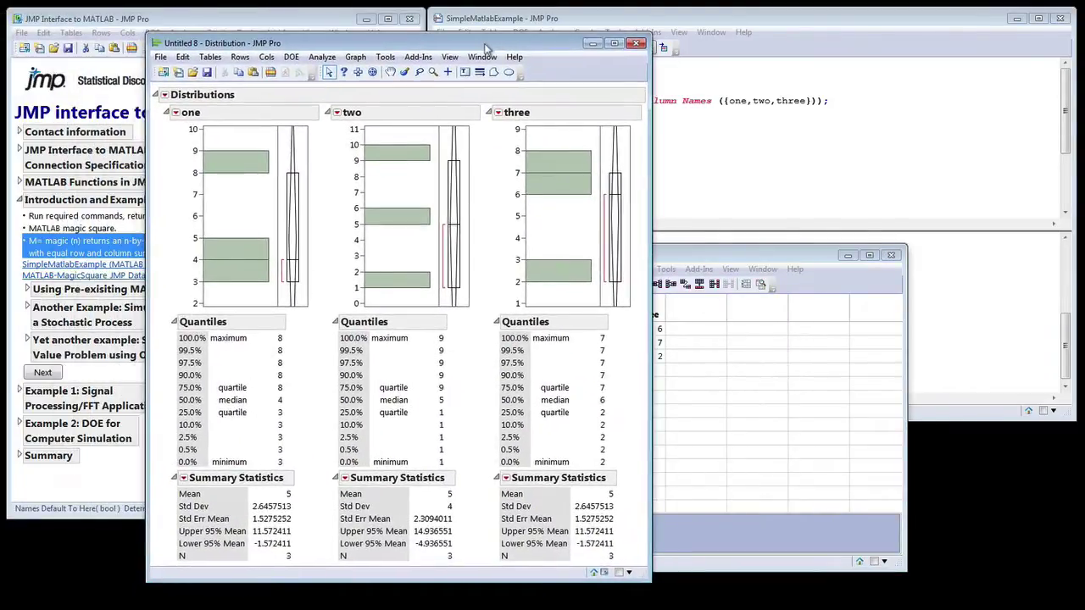
Select different bars in the histograms of columns one and two to examine the linked rows across all three distributions
click(414, 158)
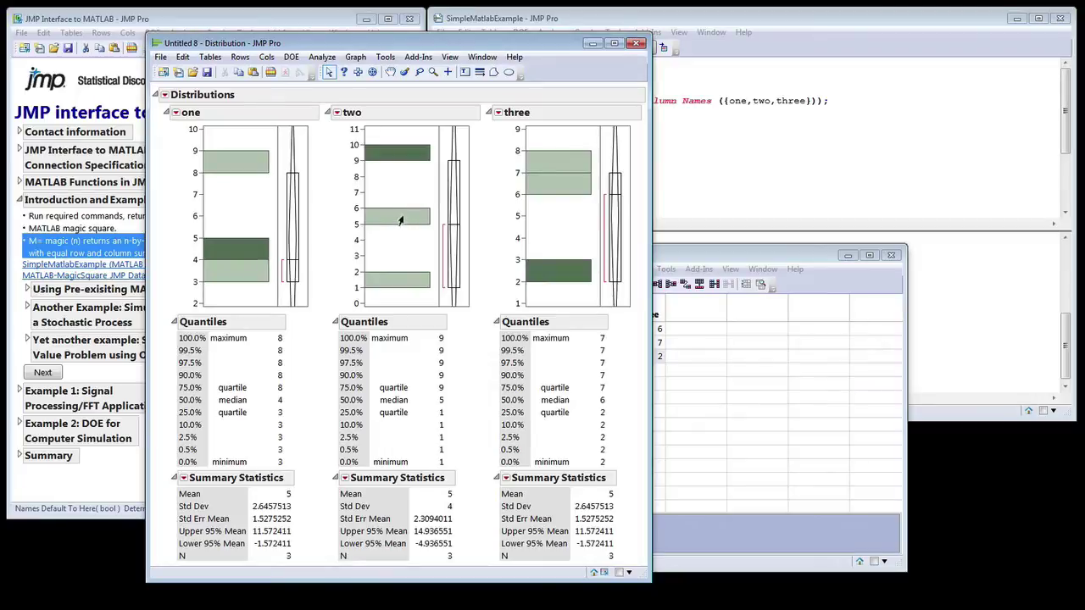
click(407, 221)
click(401, 278)
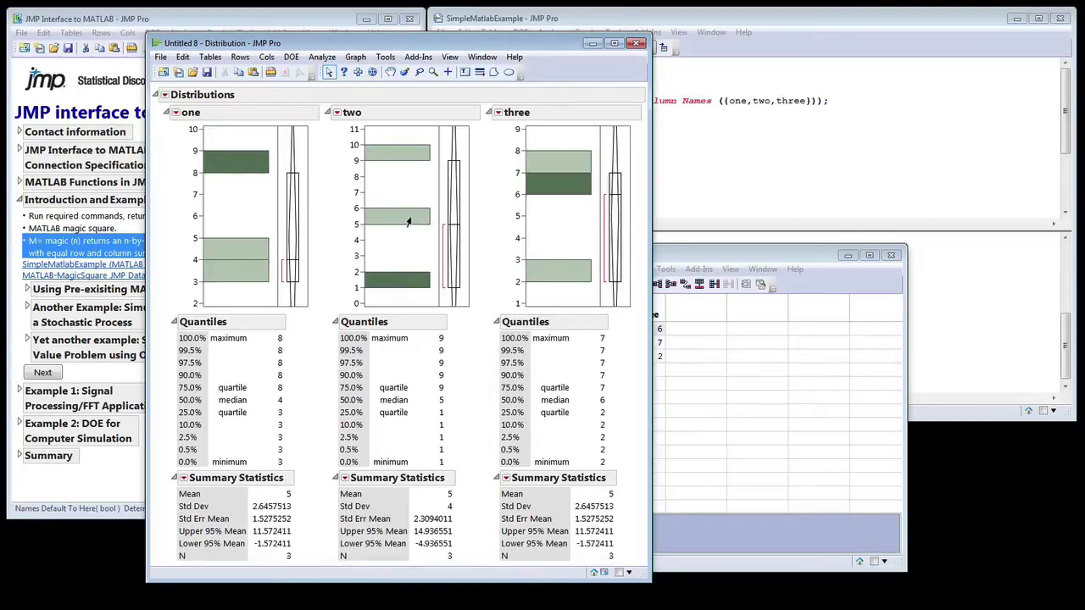
click(408, 221)
click(388, 156)
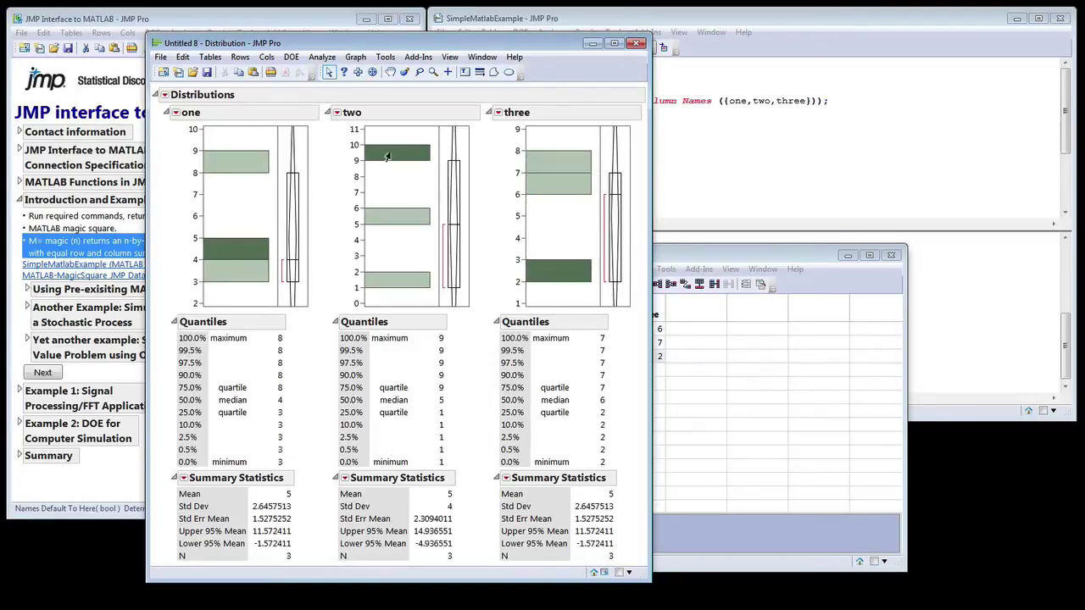
click(241, 161)
click(251, 248)
click(254, 277)
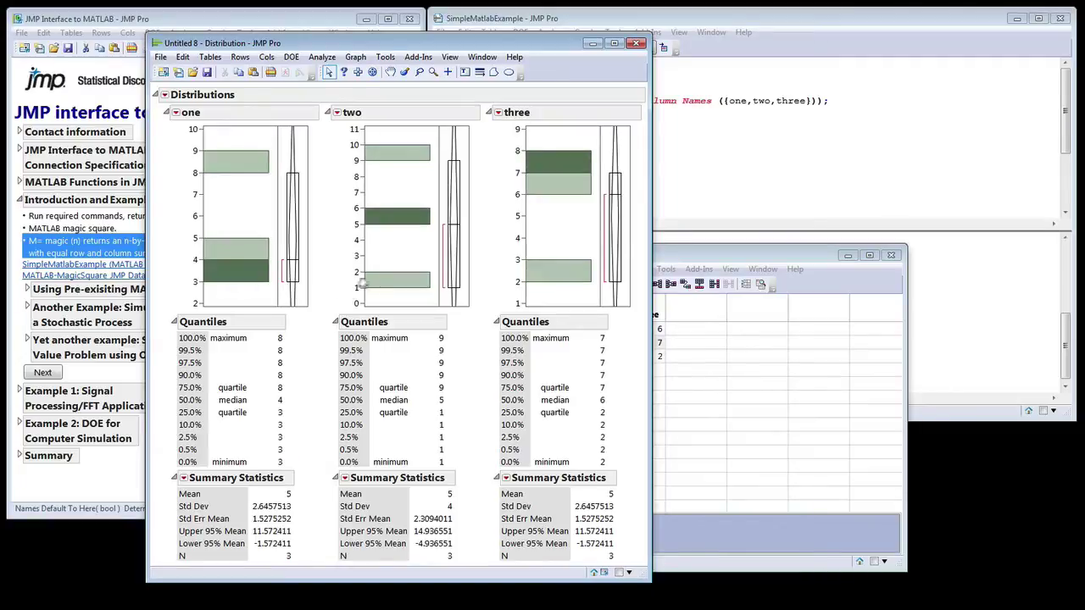
click(385, 287)
click(408, 219)
click(417, 155)
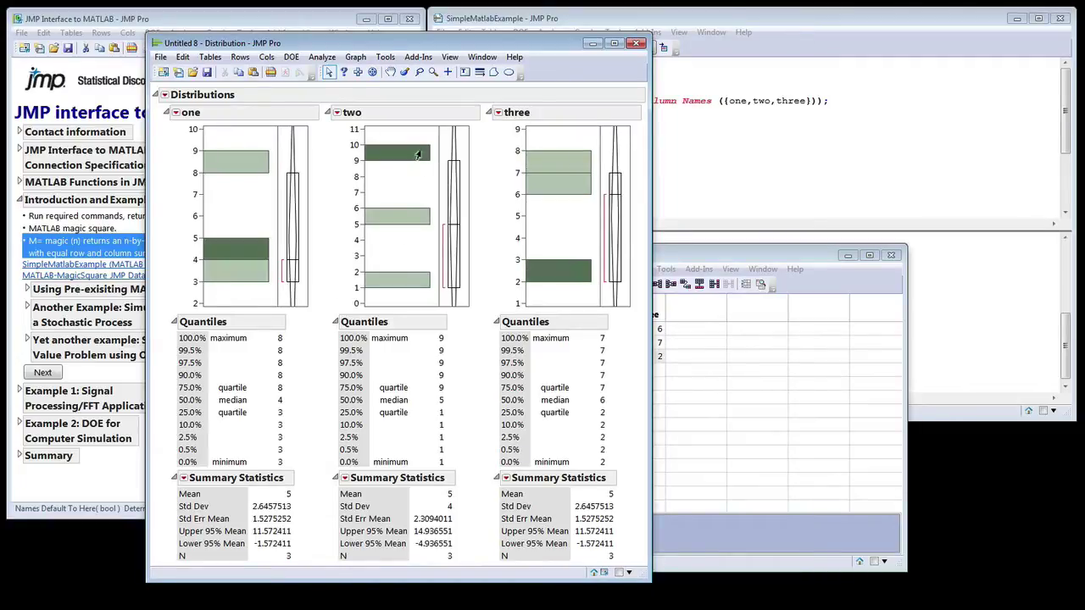
click(396, 224)
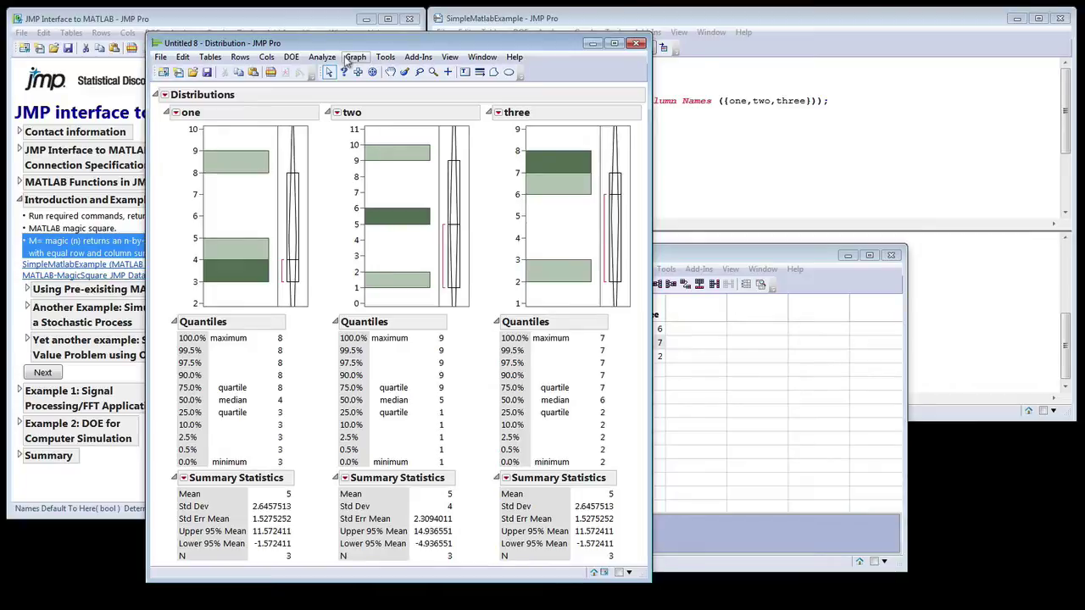
Close the Distribution report, the data table without saving its changes, and the SimpleMatlabExample script
click(638, 44)
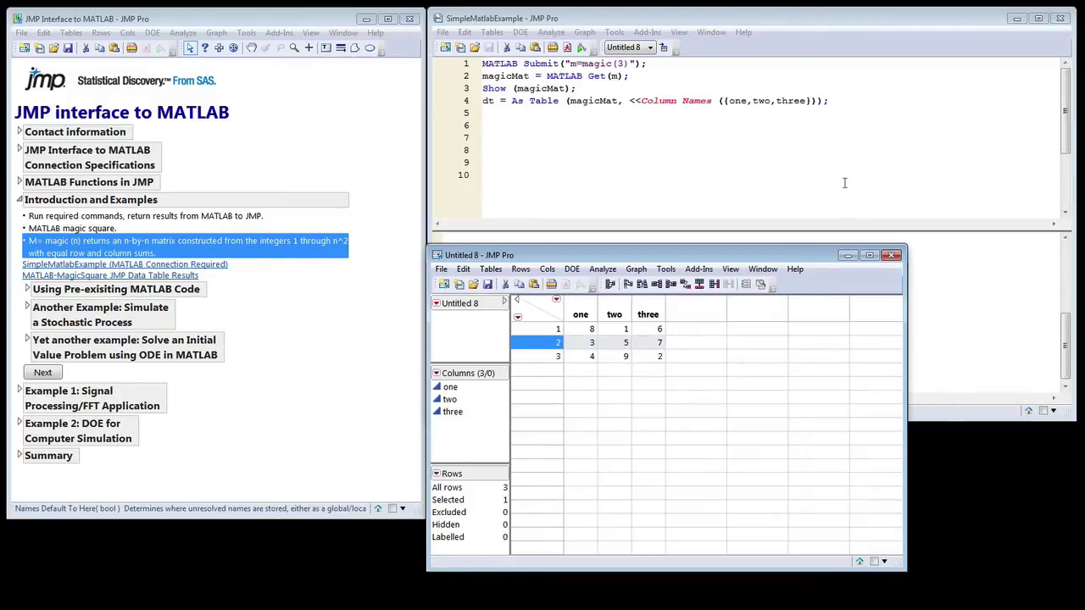
click(891, 255)
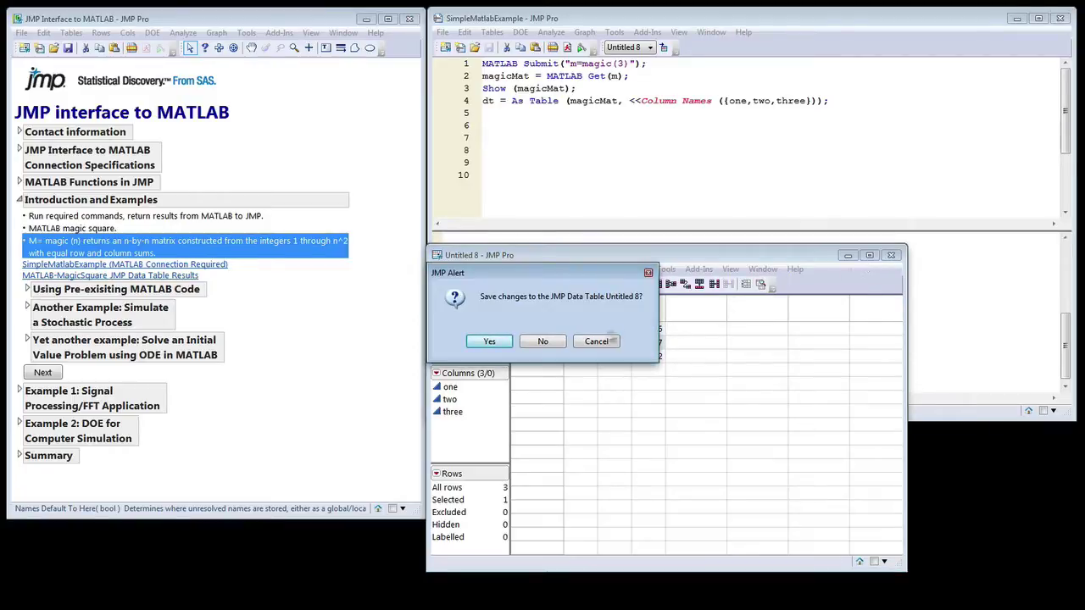
click(559, 341)
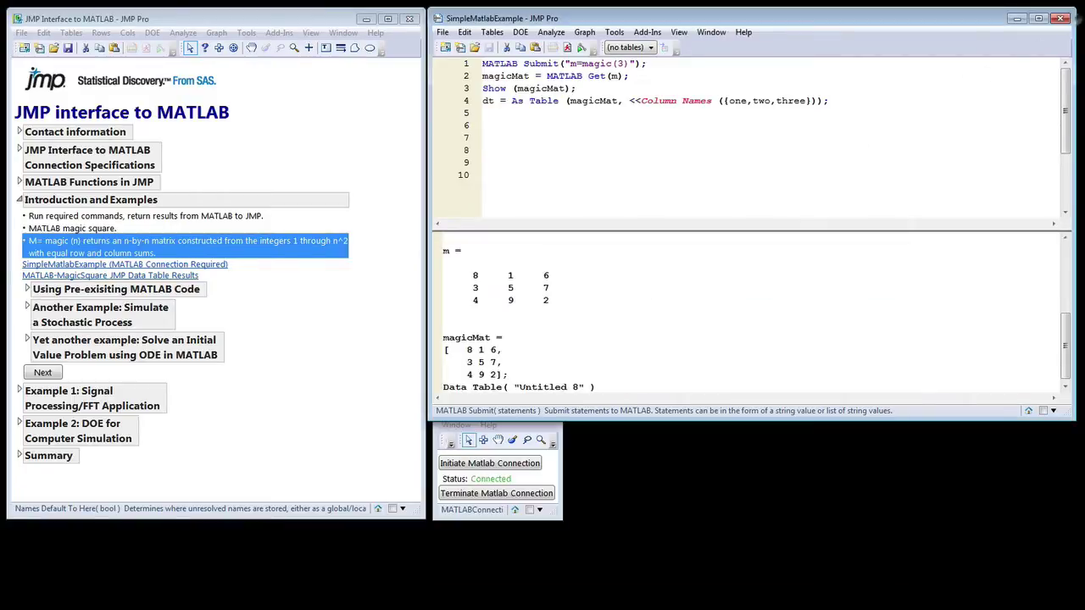
click(1062, 19)
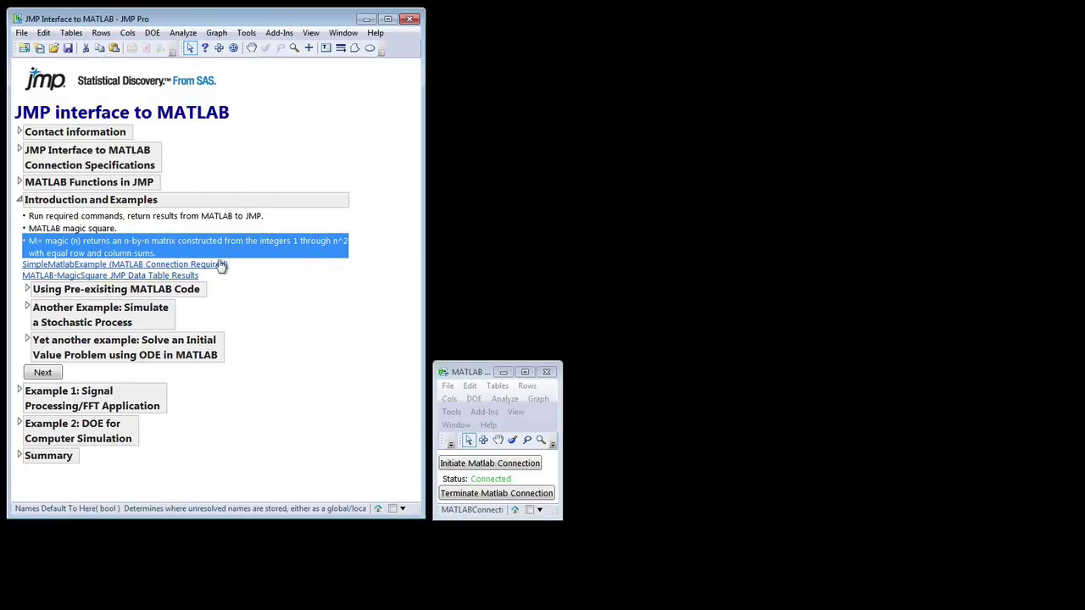
Expand the Using Pre-existing MATLAB Code section of the journal and highlight its two notes on custom functions and the file path
click(27, 289)
click(309, 317)
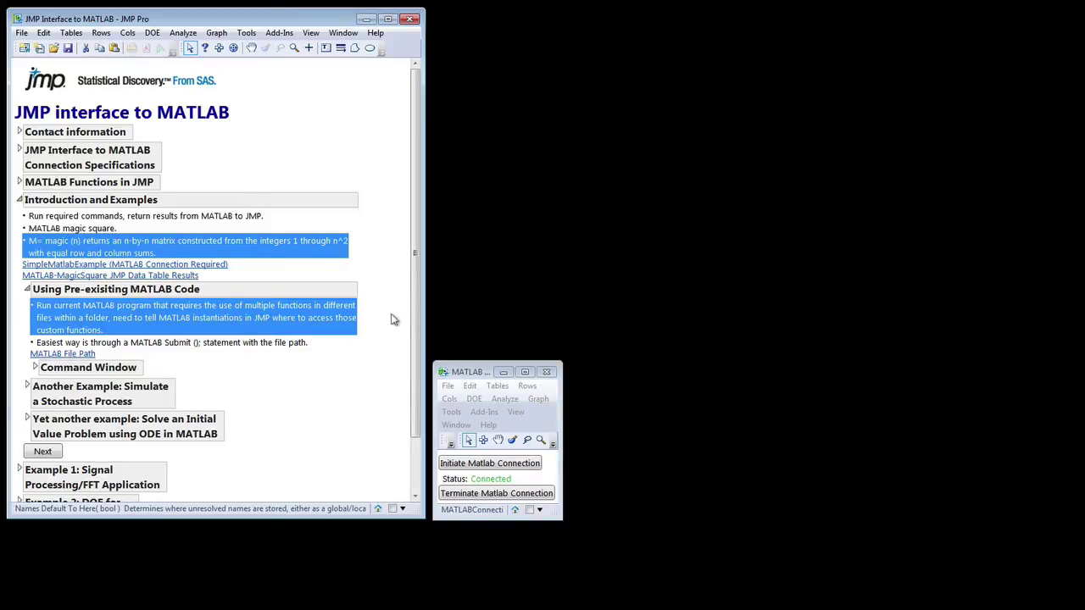
click(239, 343)
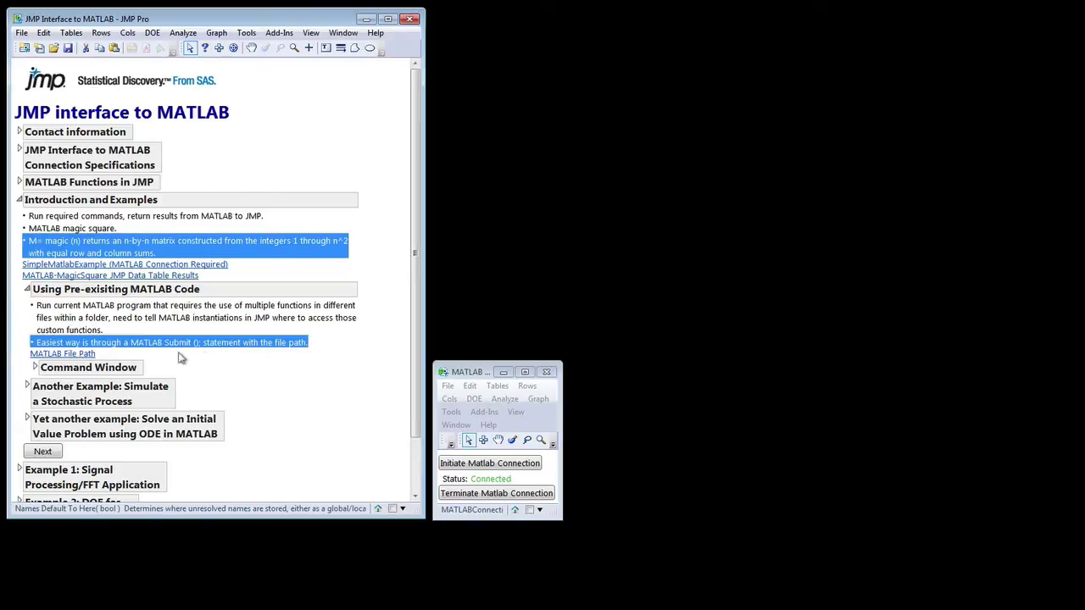
Open the MATLAB File Path script from the journal, shrink its window and place it beside the journal
click(85, 354)
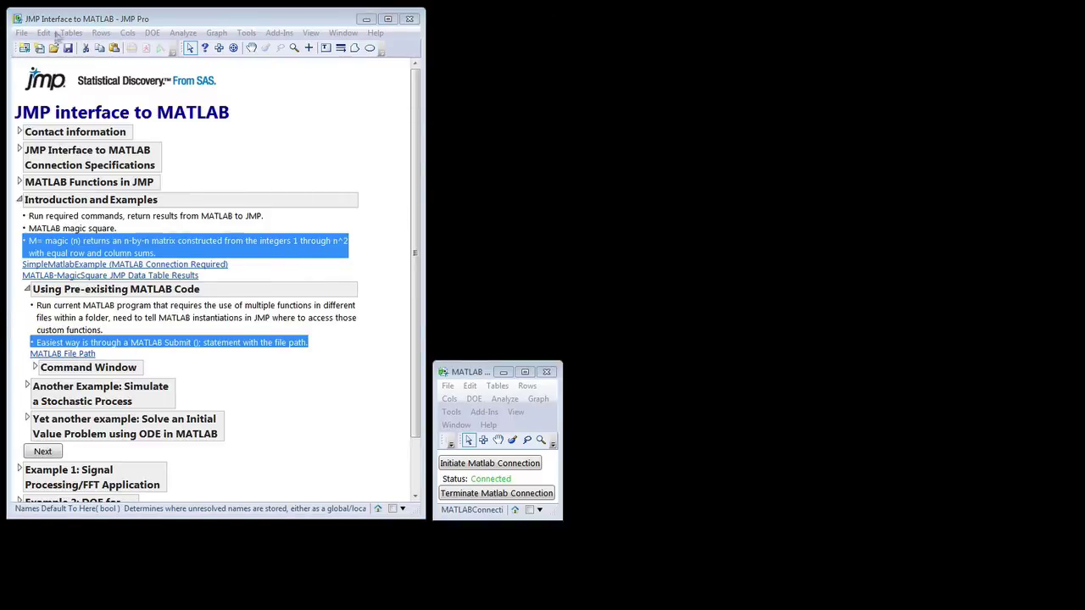
drag(763, 34, 948, 43)
drag(1063, 341, 842, 370)
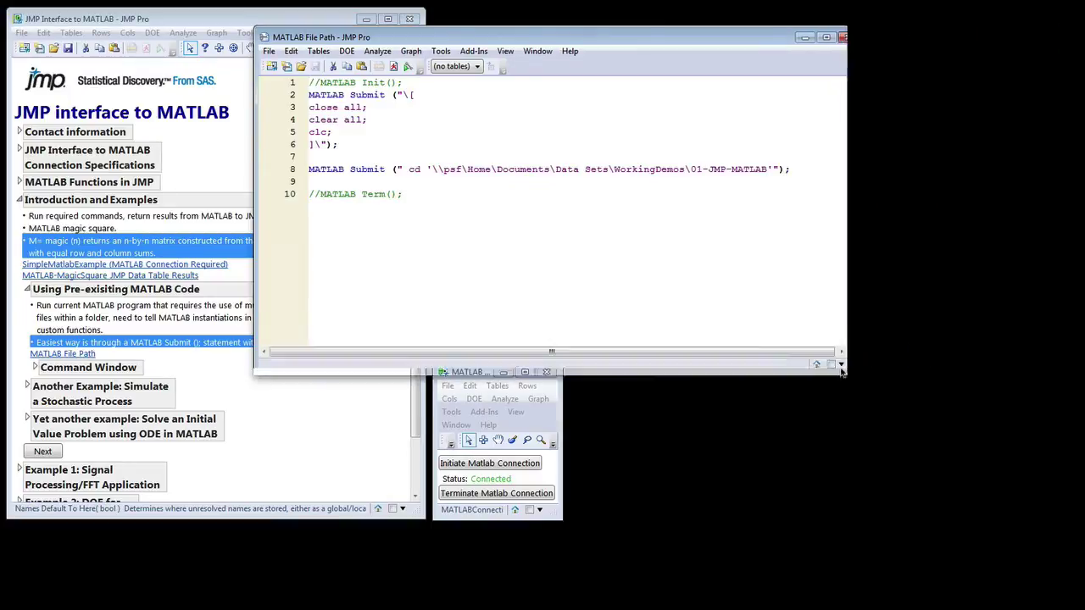
drag(504, 38, 682, 16)
Examine the script's MATLAB Submit block of clearing commands and the cd statement with the 01-JMP-MATLAB folder path
drag(514, 123, 483, 74)
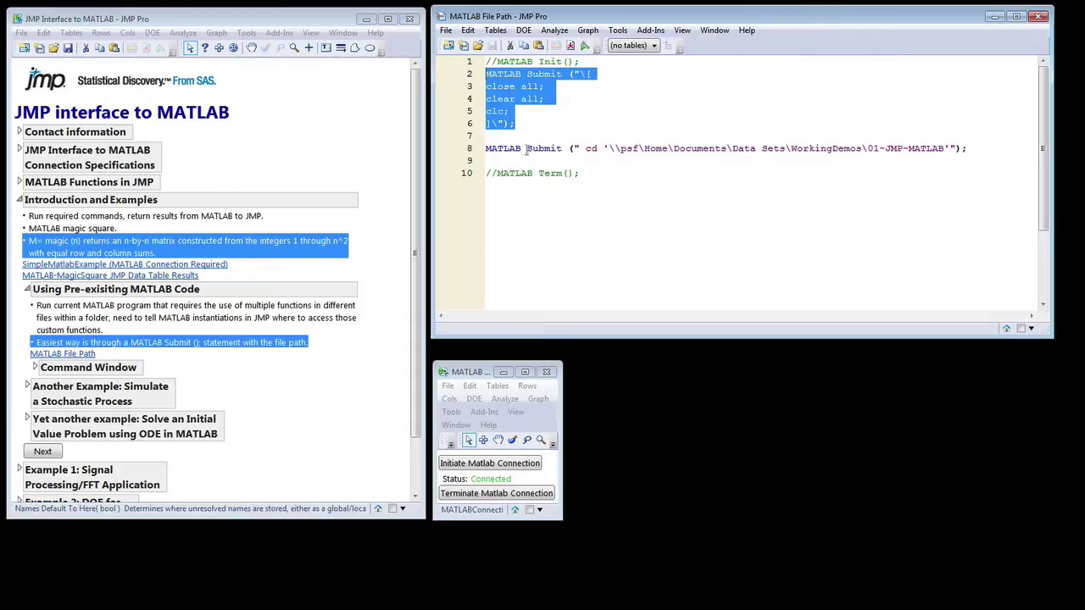
drag(564, 148, 486, 148)
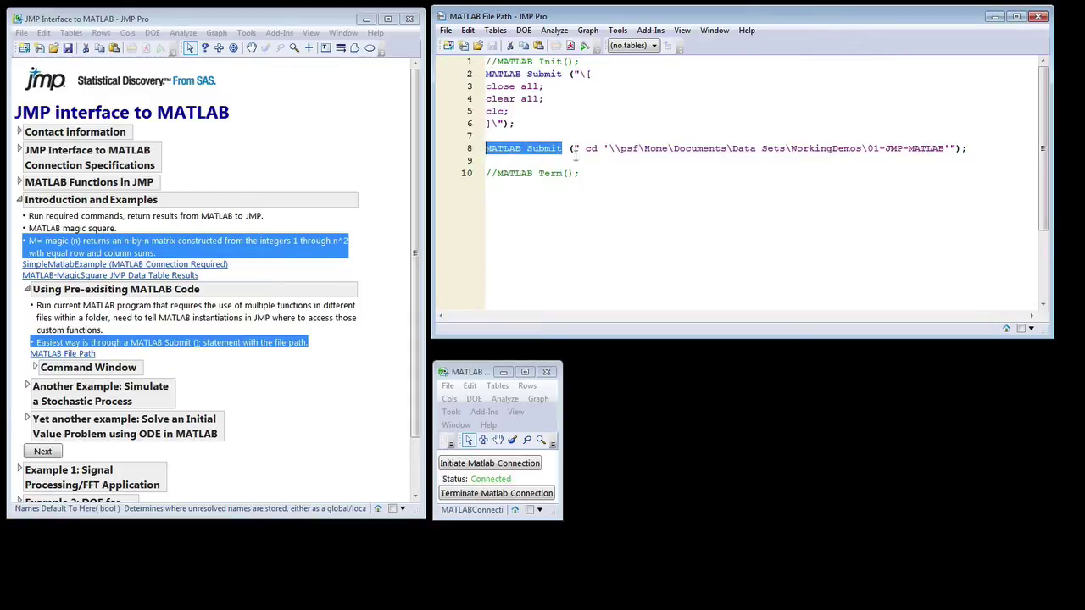
drag(585, 149, 608, 149)
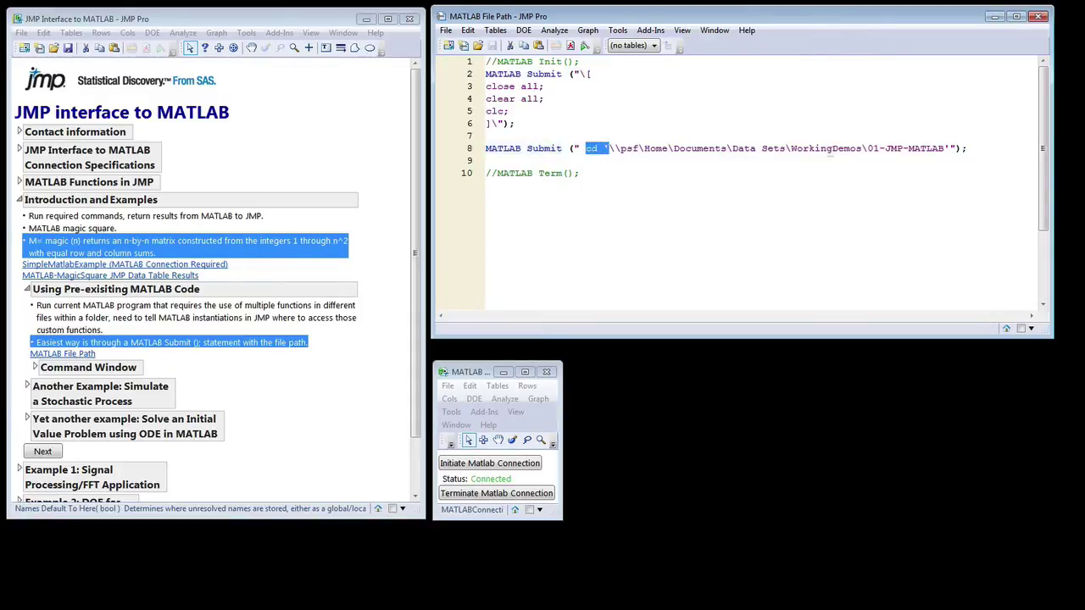
drag(950, 148, 605, 148)
click(642, 200)
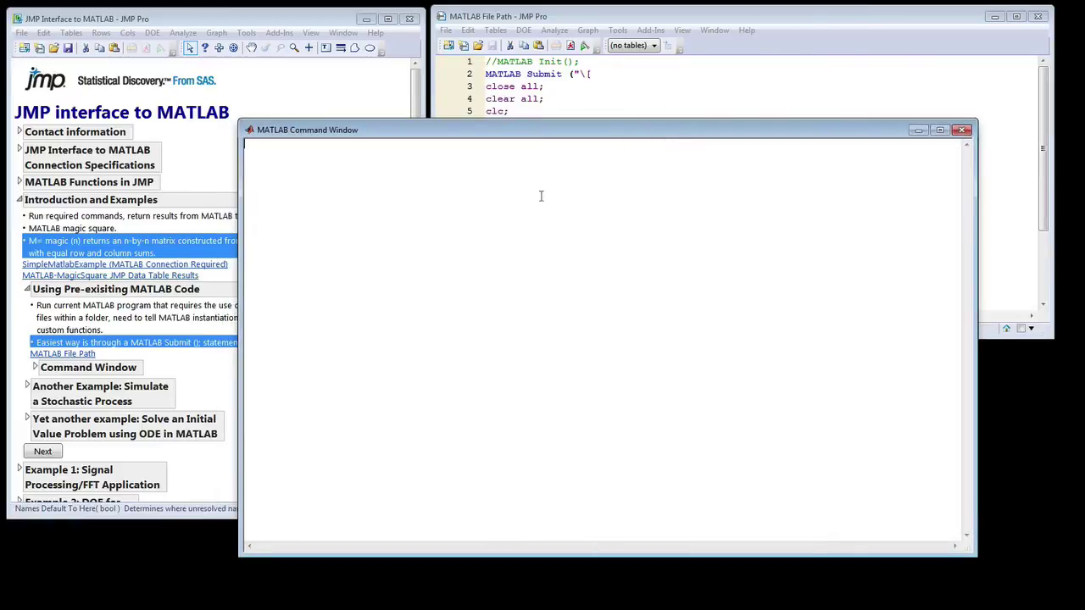
List the working folder's files with ls in the MATLAB Command Window and highlight SimModel2.m
text(s)
key(Return)
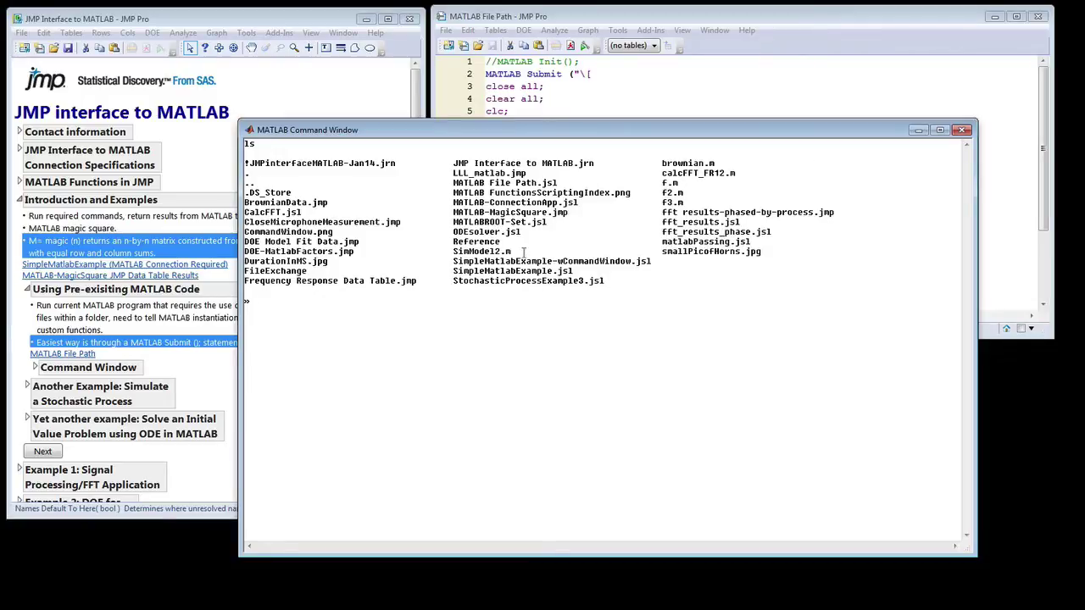
drag(523, 252, 448, 251)
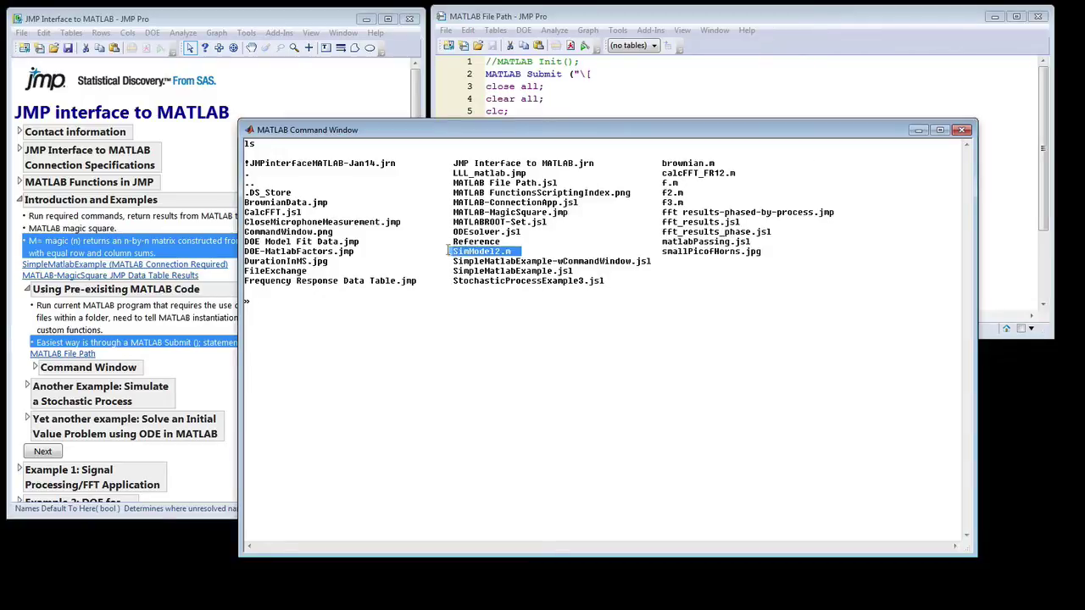
click(459, 309)
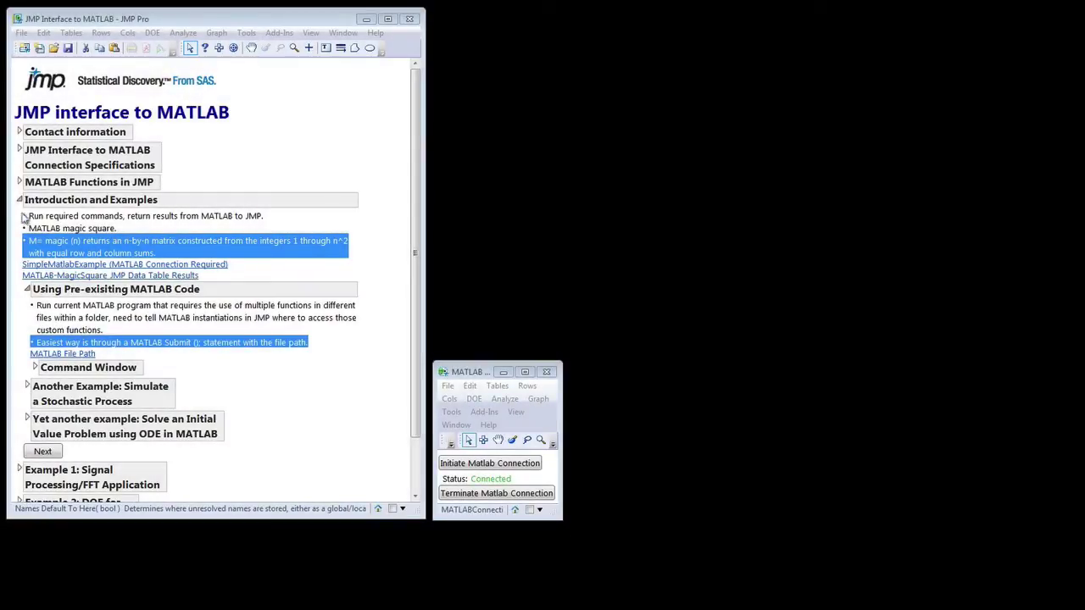
Expand the Simulate a Stochastic Process example, collapse the Using Pre-existing MATLAB Code section and clear the highlighted magic square note
click(28, 386)
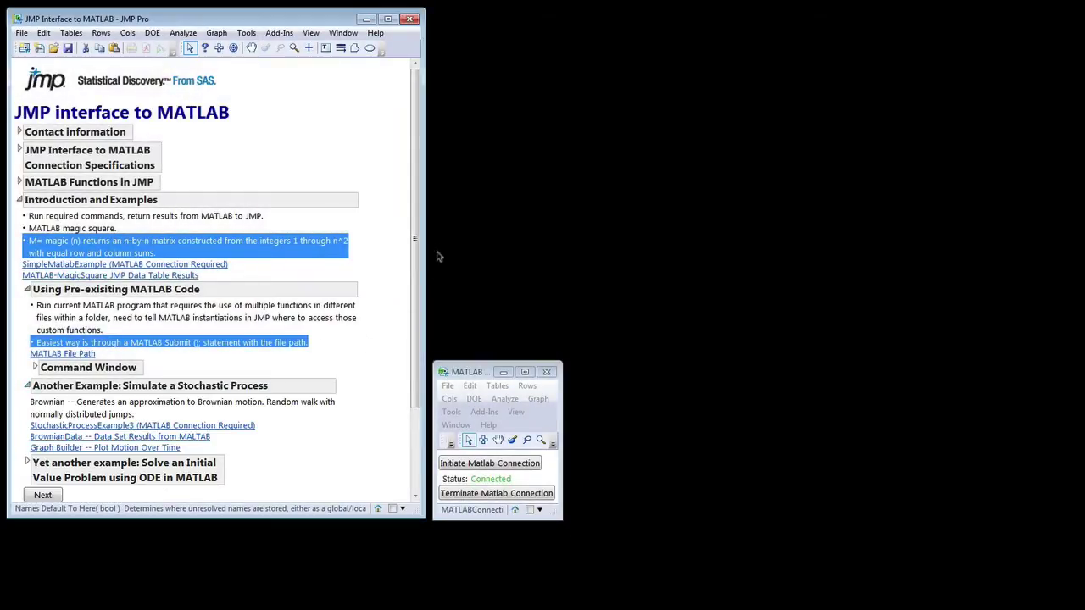
click(27, 289)
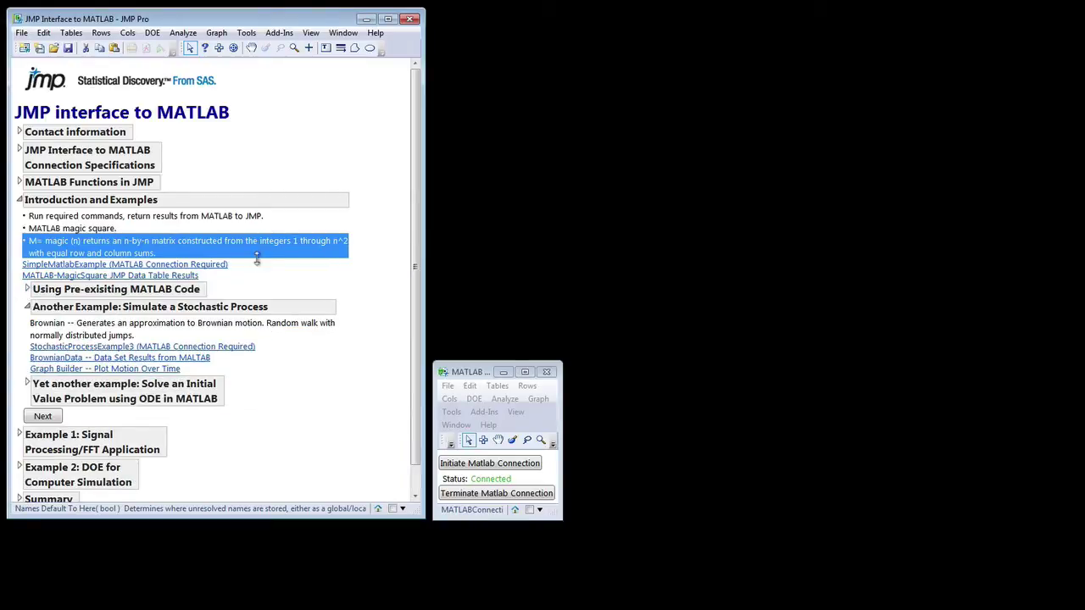
key(c)
click(281, 265)
click(349, 255)
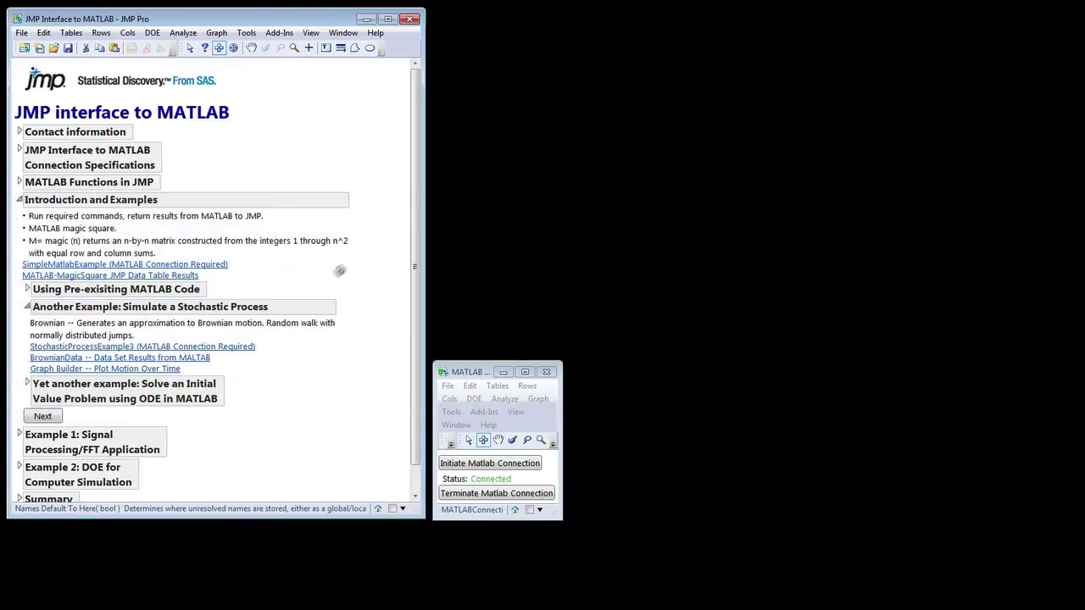
key(a)
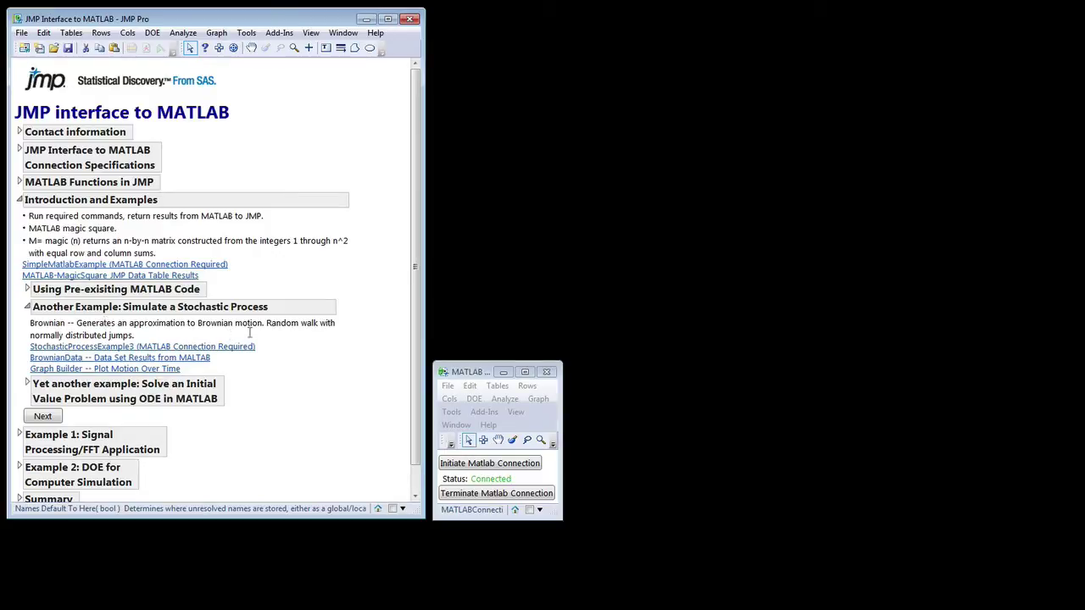
Open the StochasticProcessExample3 script from the journal, reduce its window and place it beside the journal
click(156, 348)
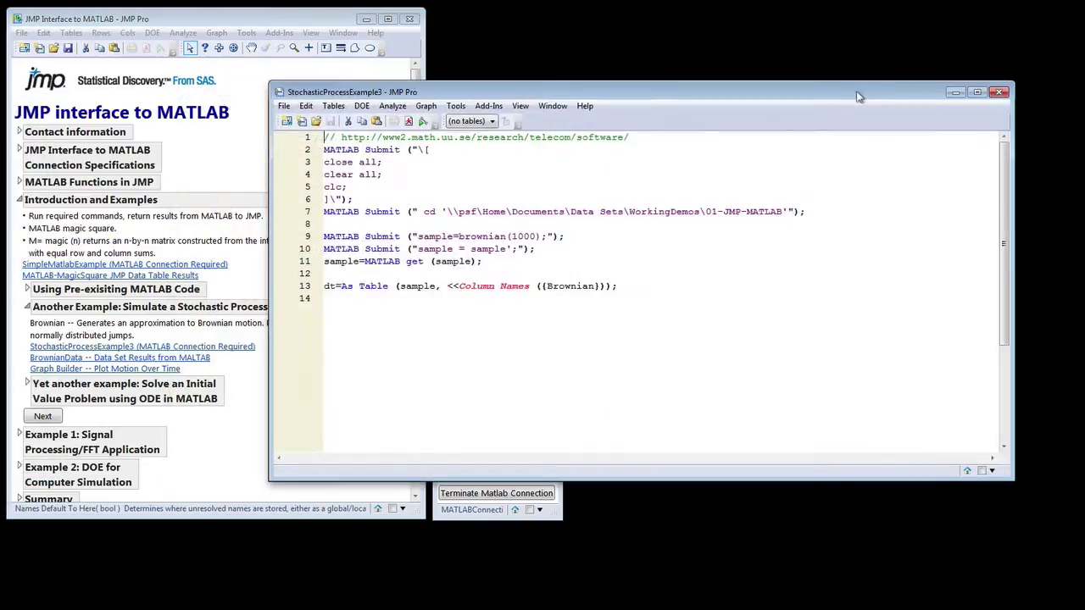
drag(865, 92, 926, 28)
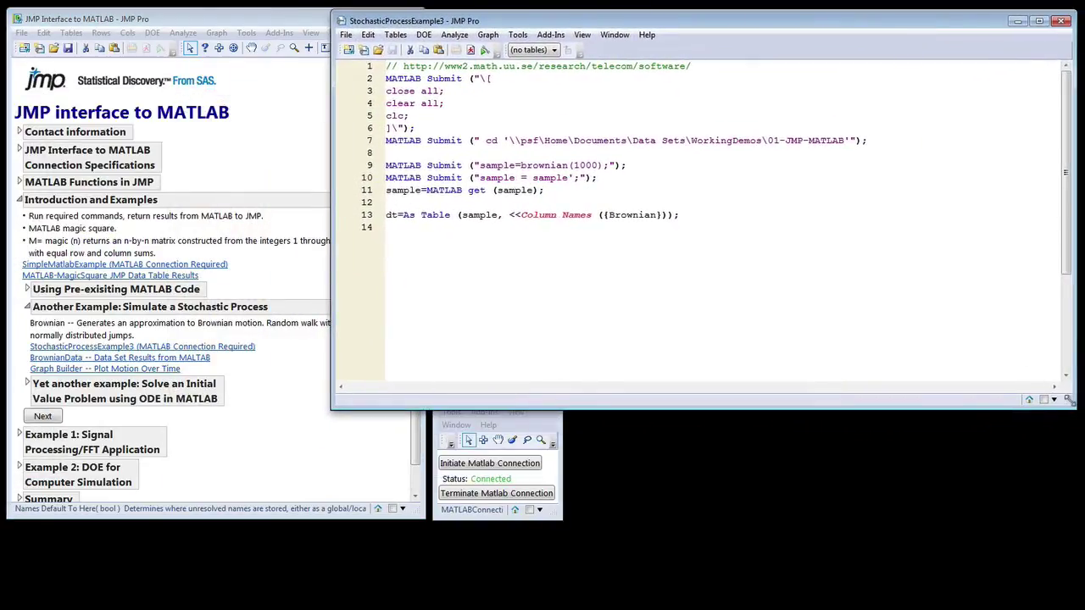
drag(1074, 407, 916, 365)
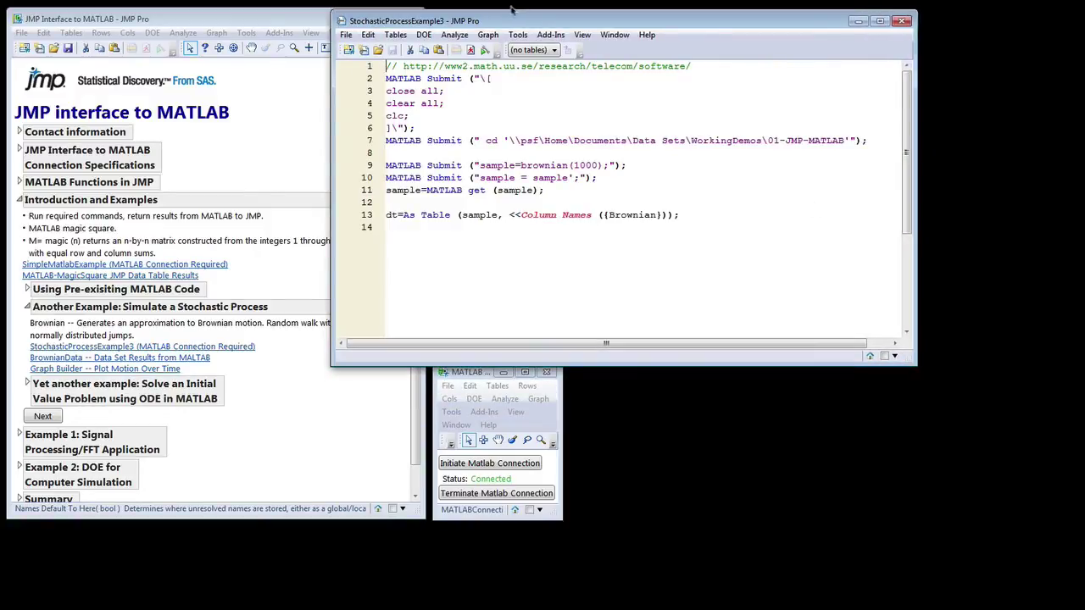
drag(511, 31, 606, 23)
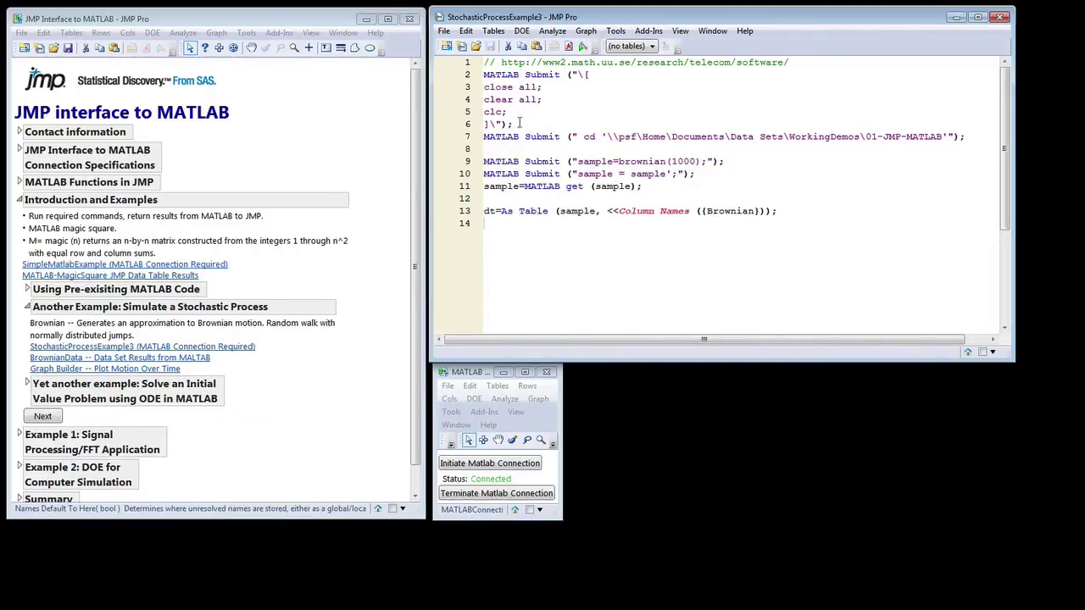
Examine the script's clearing commands, the cd folder path and the sample=brownian(1000) call
drag(520, 123, 470, 75)
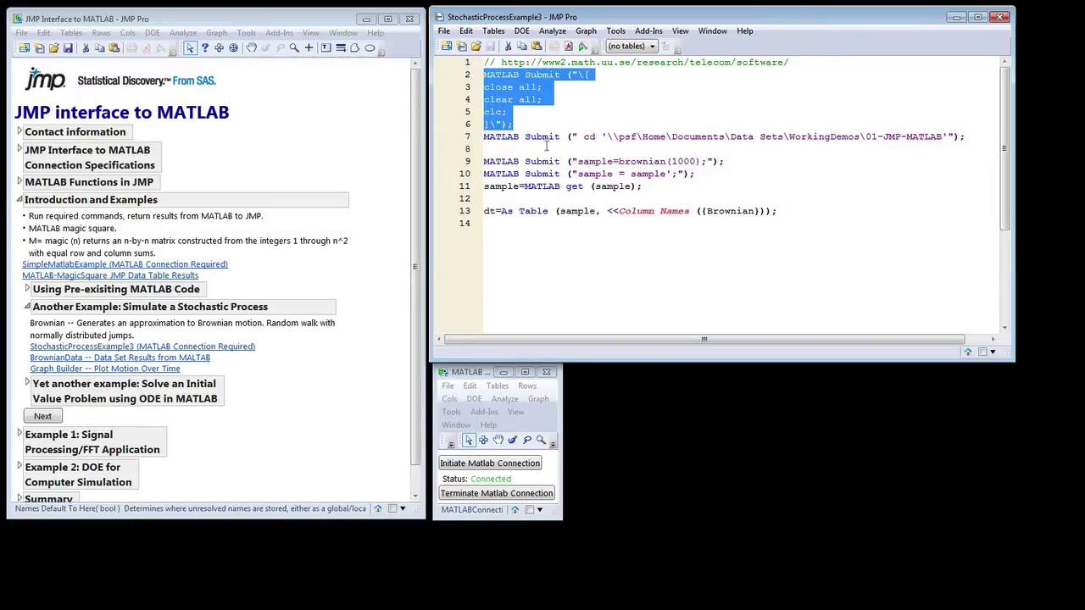
drag(579, 137, 956, 138)
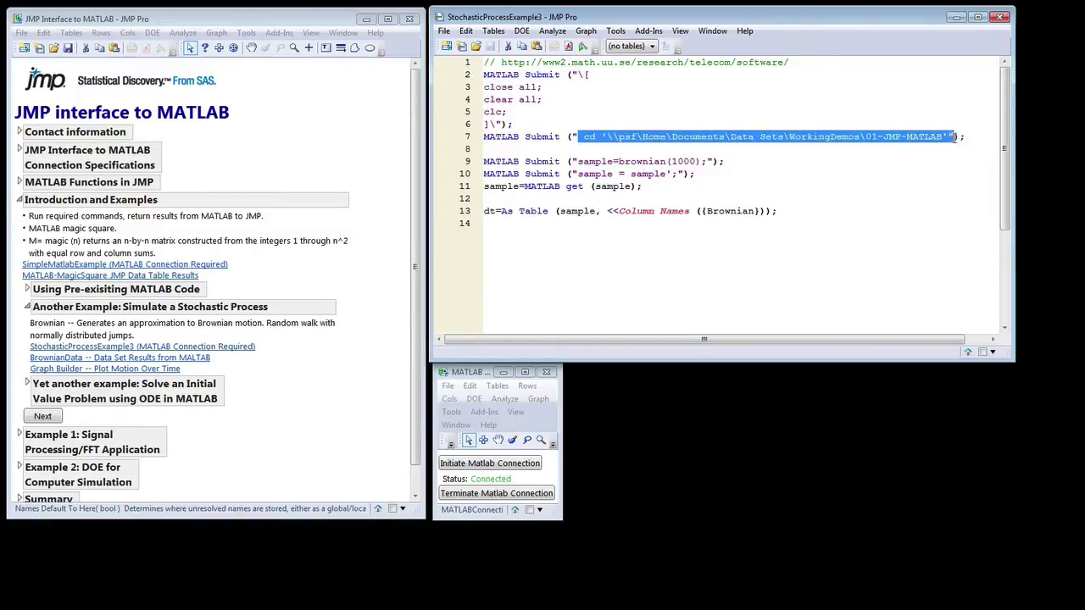
click(558, 161)
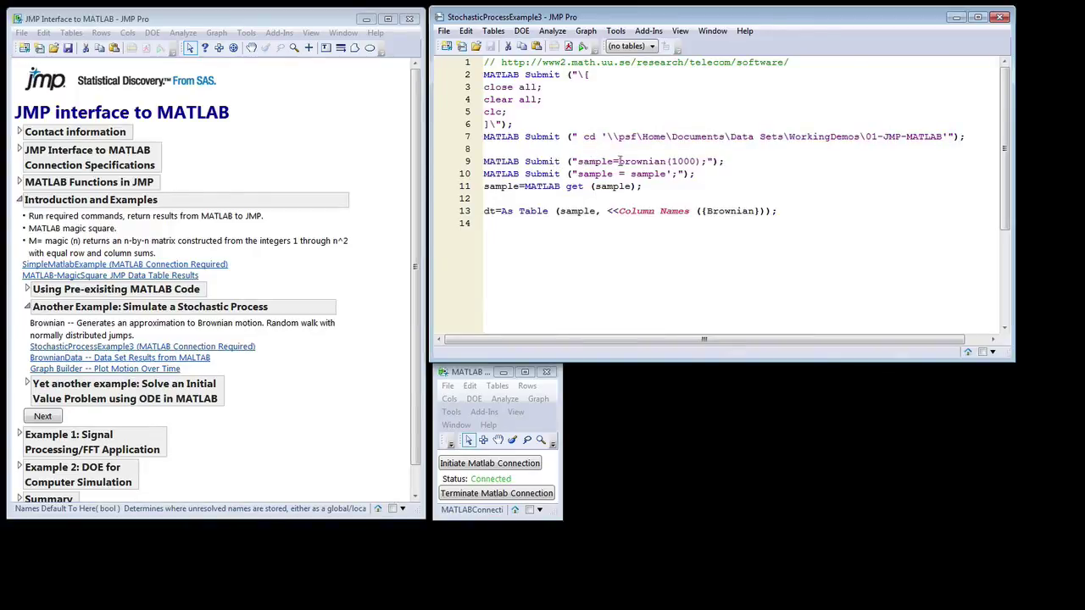
drag(618, 161, 695, 161)
double_click(594, 162)
Examine how the script retrieves sample with MATLAB get and converts it with As Table into a Brownian column
drag(584, 187, 527, 187)
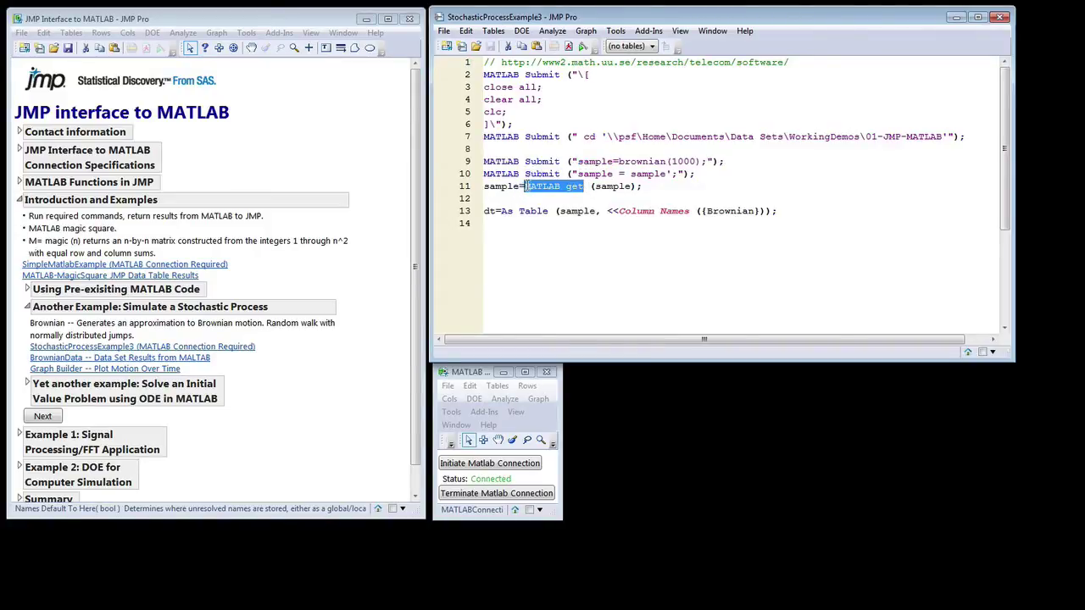
double_click(513, 186)
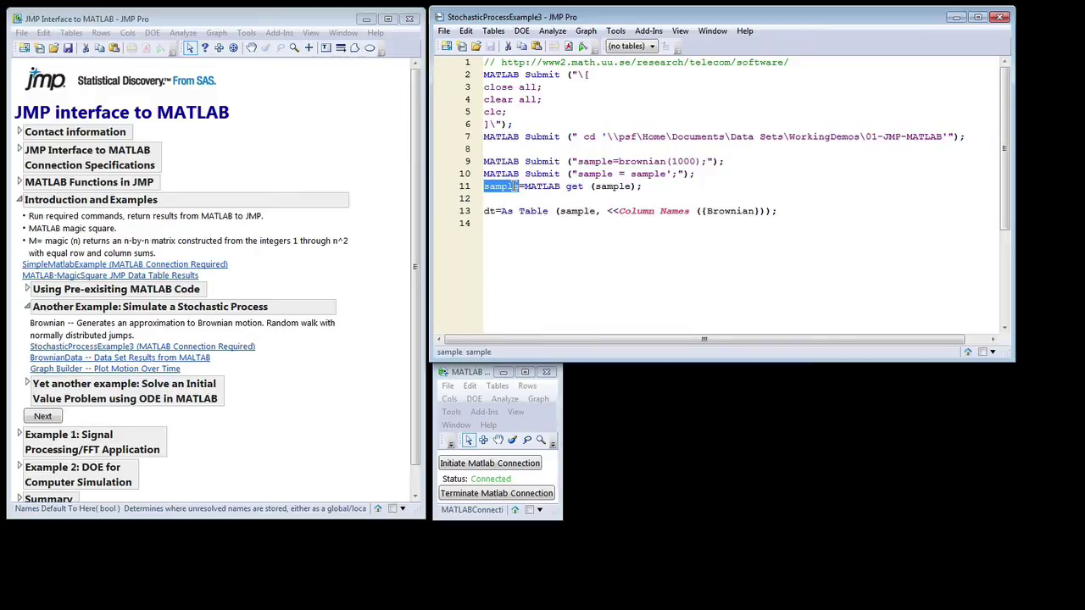
click(513, 223)
drag(502, 211, 551, 211)
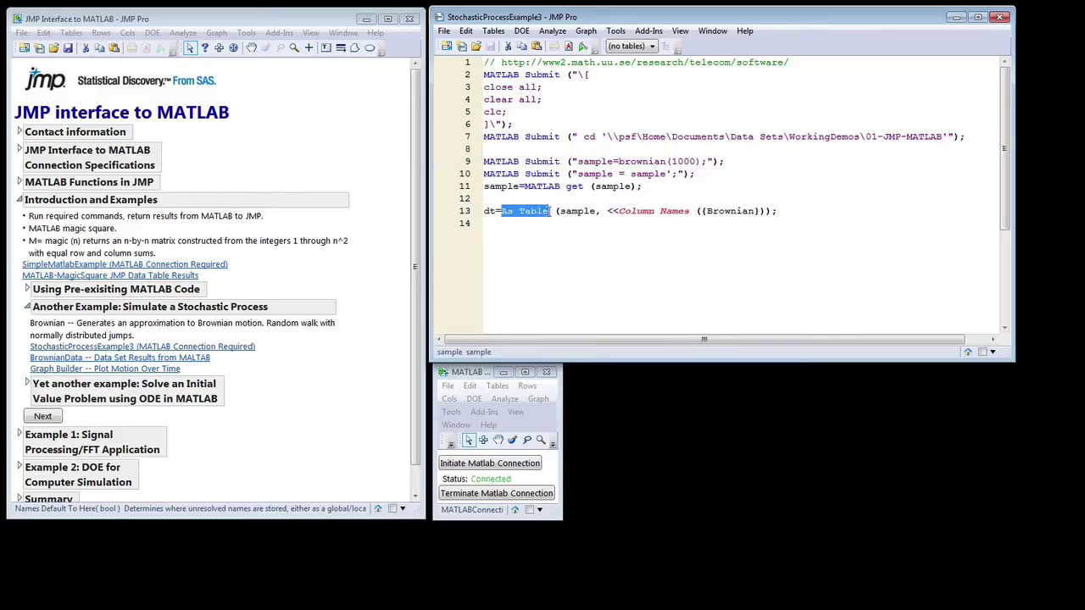
click(587, 211)
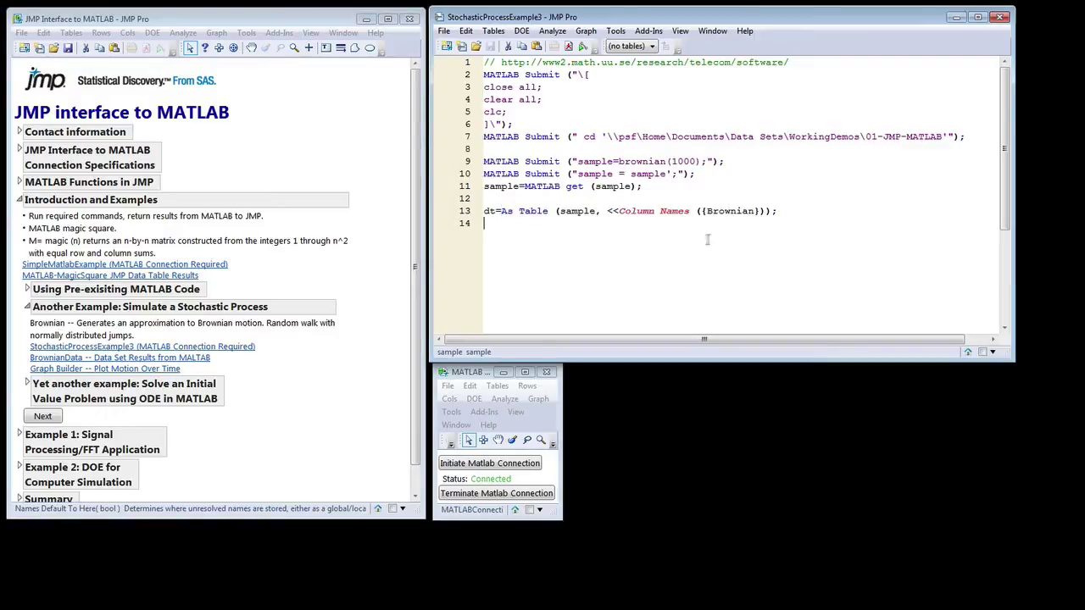
Run the StochasticProcessExample3 script and enlarge the window of the resulting data table to show more rows
click(583, 47)
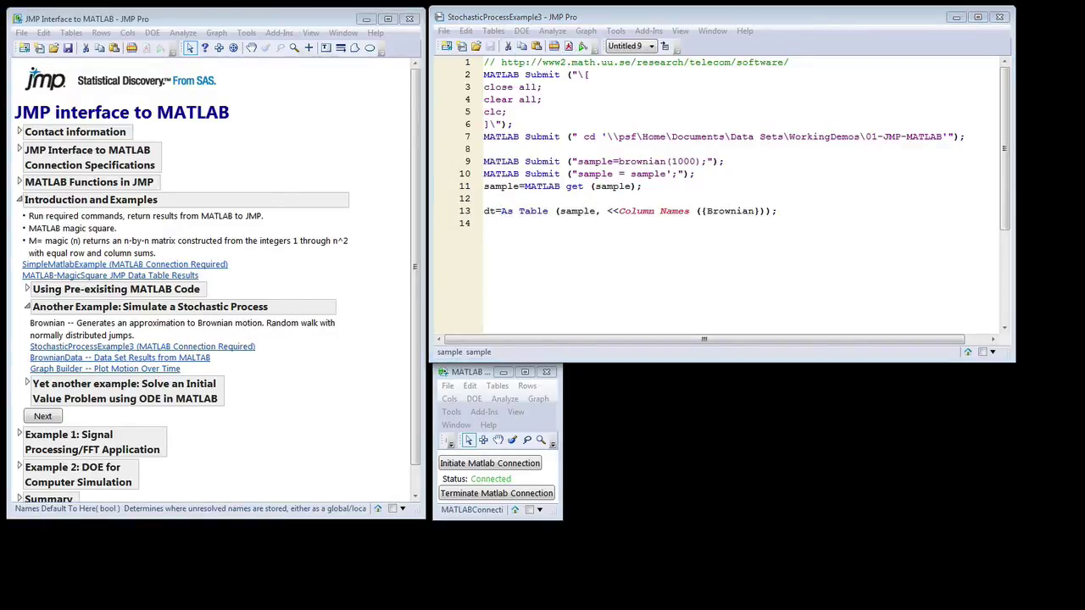
drag(589, 184, 740, 113)
drag(833, 419, 854, 554)
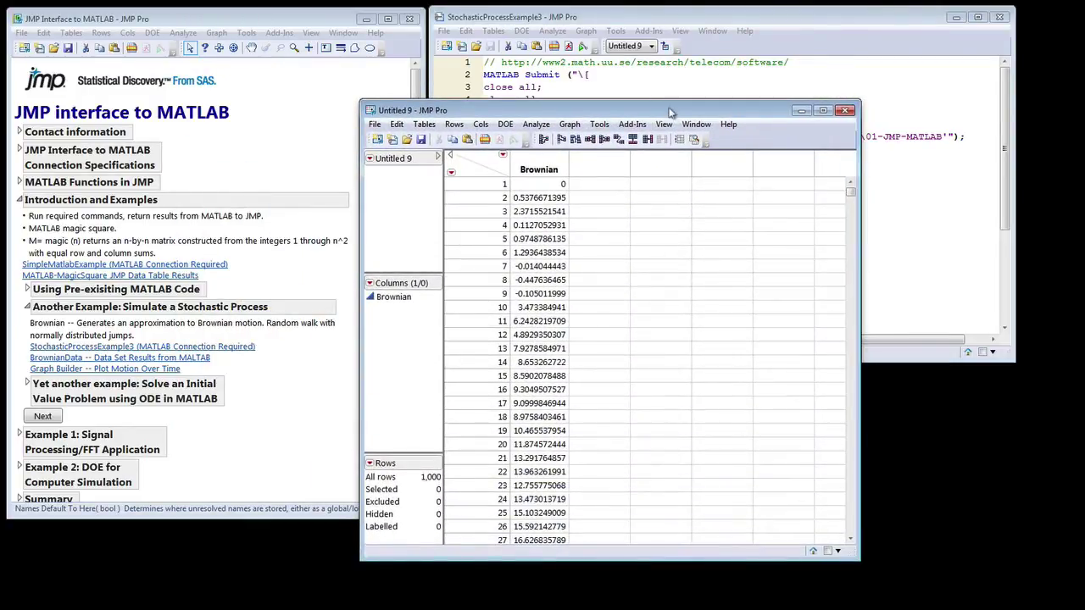
Move the new data table clear of the journal and select its Brownian column
drag(670, 112, 763, 122)
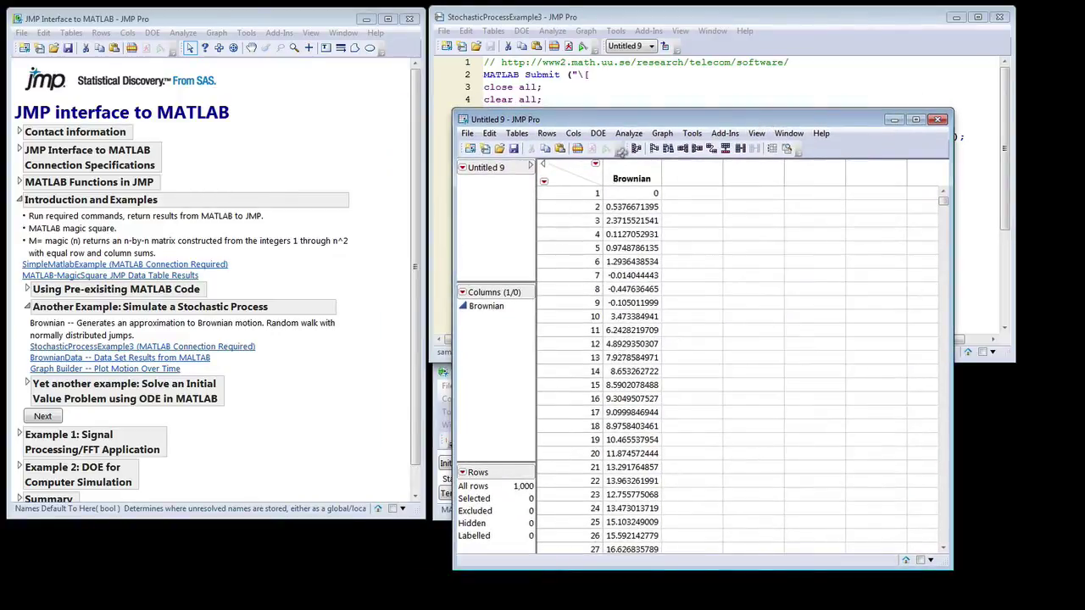
drag(670, 121, 763, 129)
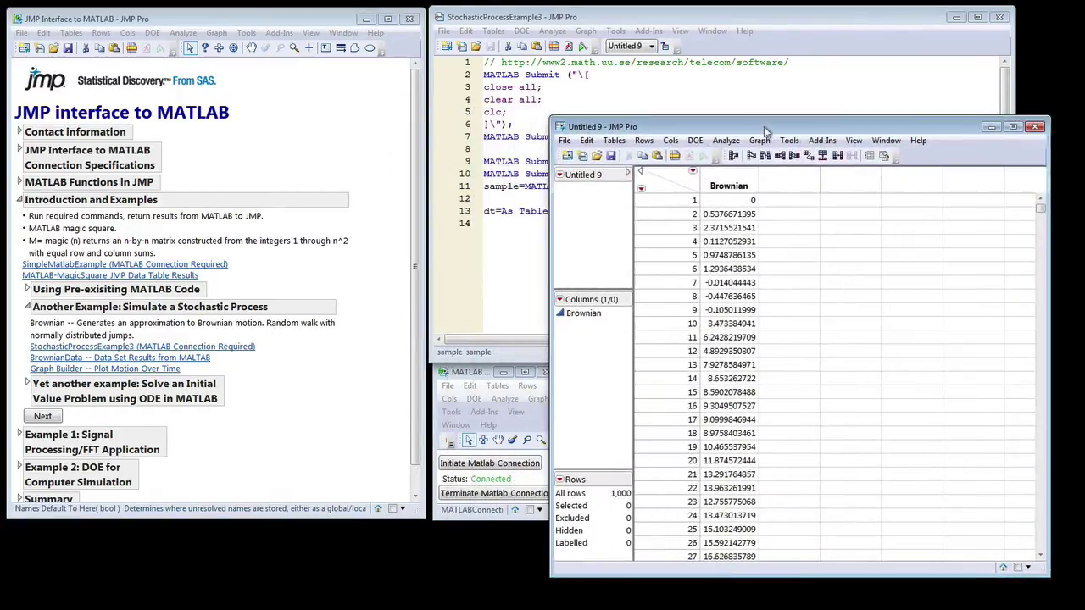
click(734, 177)
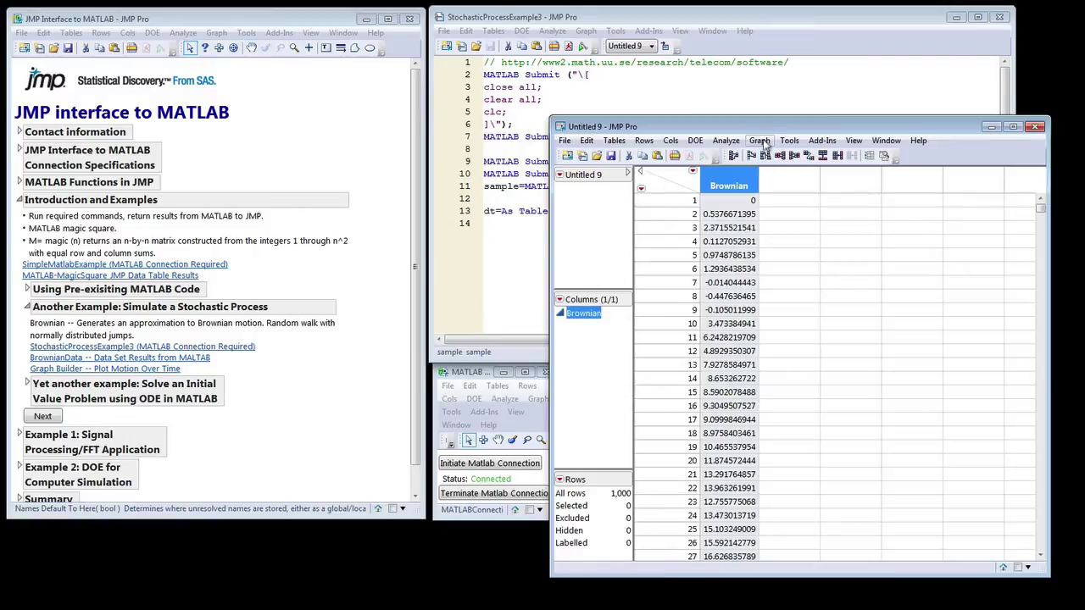
Plot the Brownian column on the Y axis in Graph Builder and arrange its window beside the data table
click(761, 141)
click(767, 155)
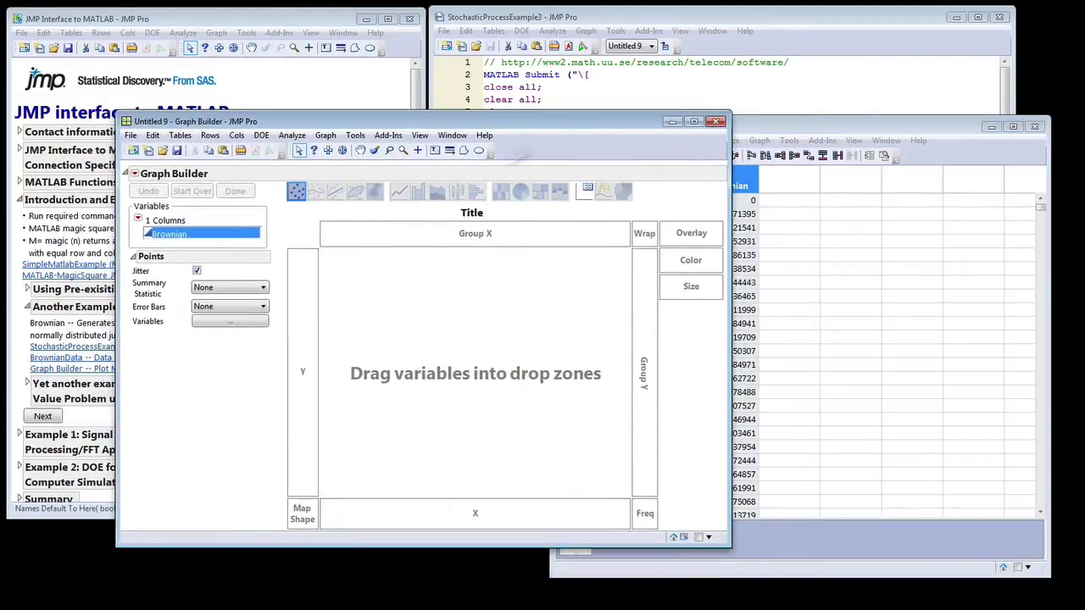
drag(183, 239, 500, 320)
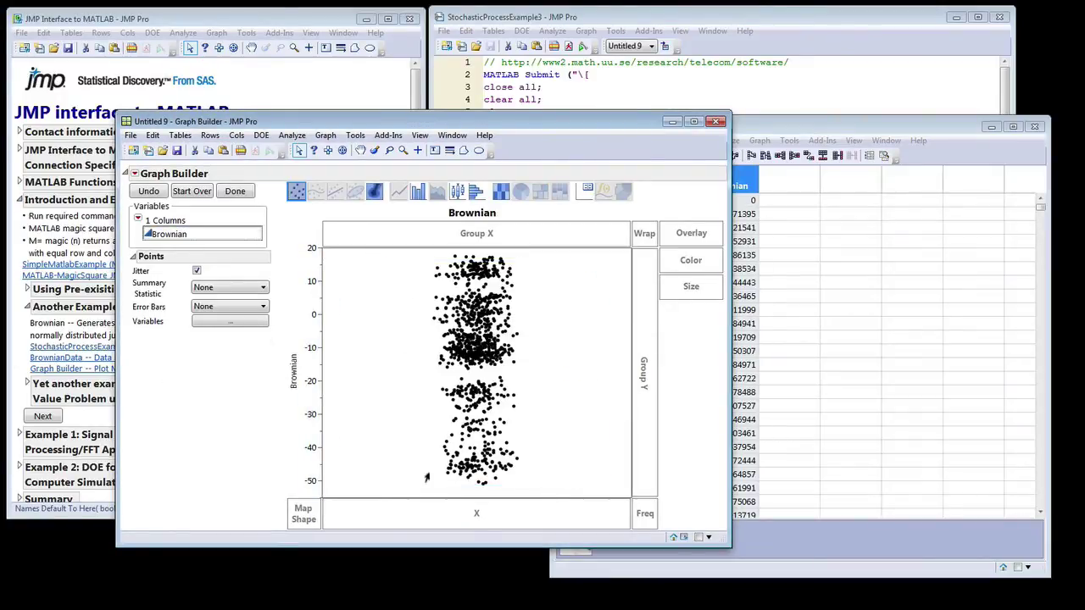
drag(353, 122, 388, 103)
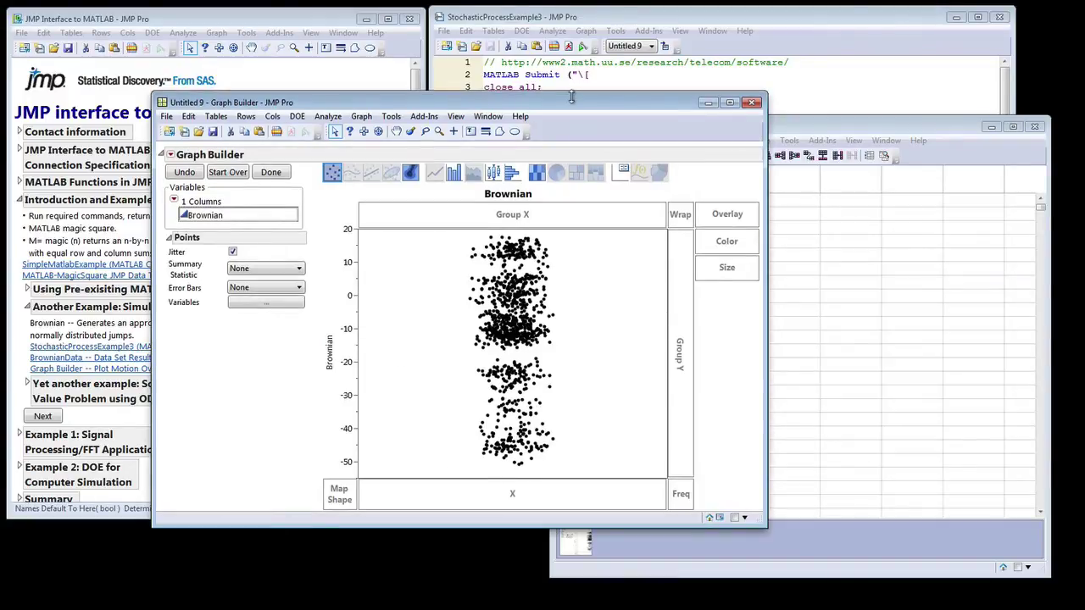
drag(572, 98, 548, 162)
click(804, 182)
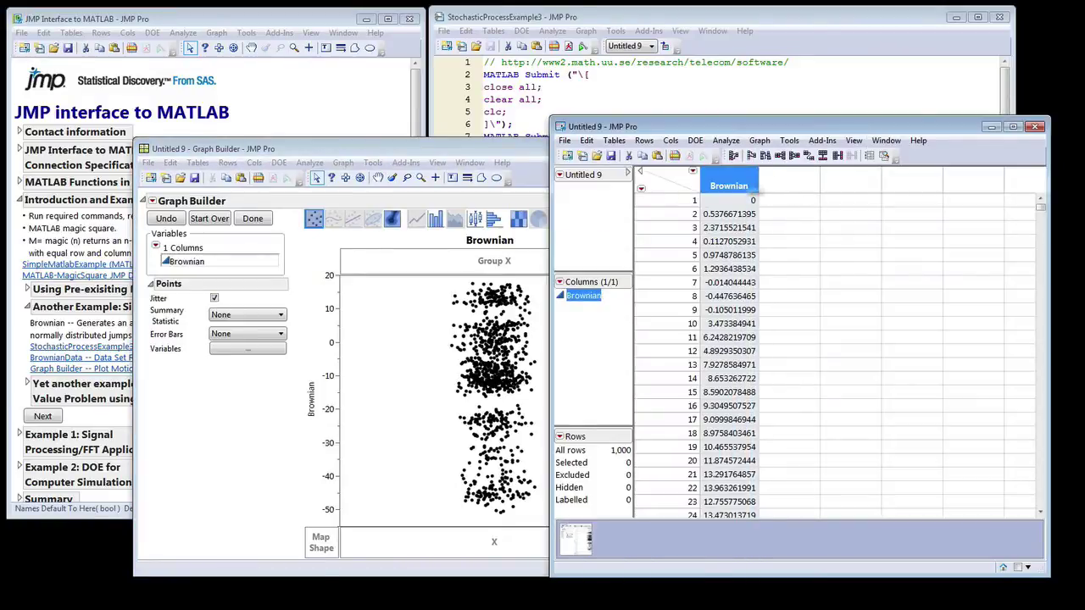
drag(466, 150, 445, 96)
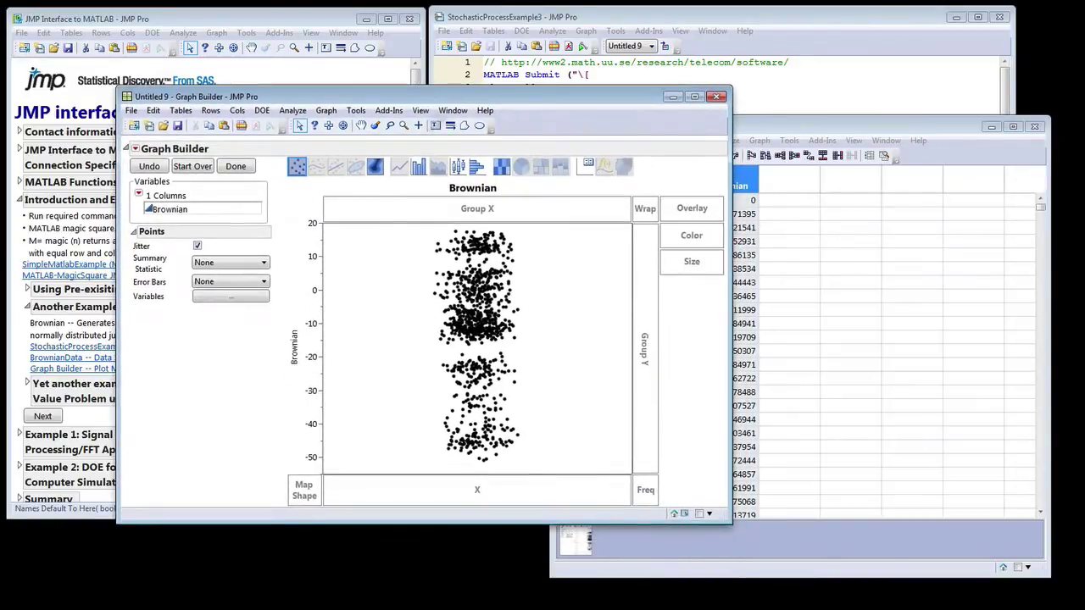
Create a Row transform column from Brownian in Graph Builder and lengthen the variables list to show both columns
click(179, 214)
right_click(180, 214)
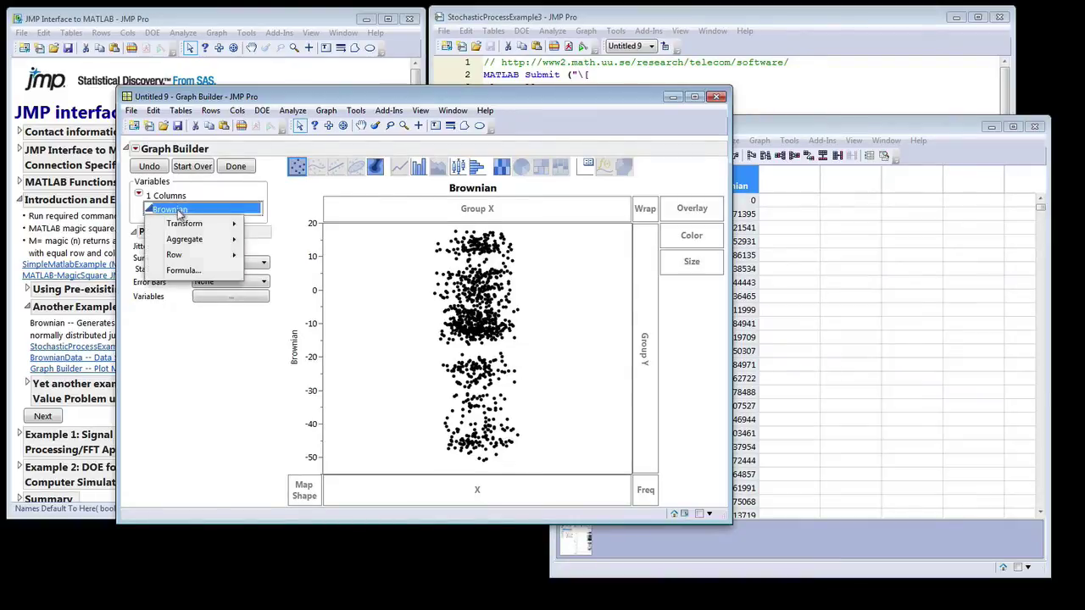
mouse_move(182, 258)
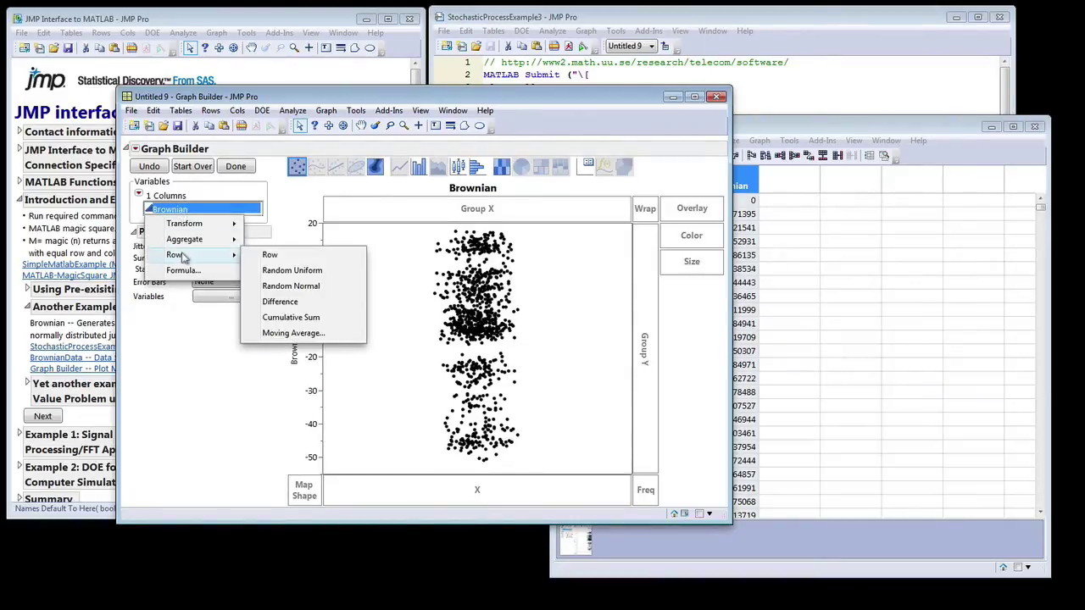
click(271, 255)
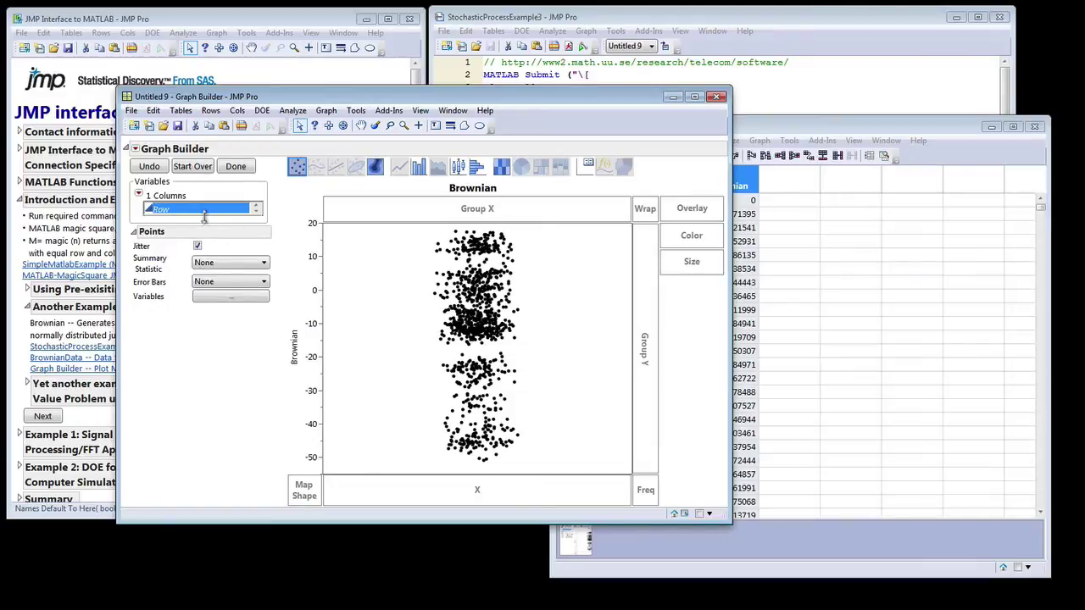
drag(204, 231, 205, 266)
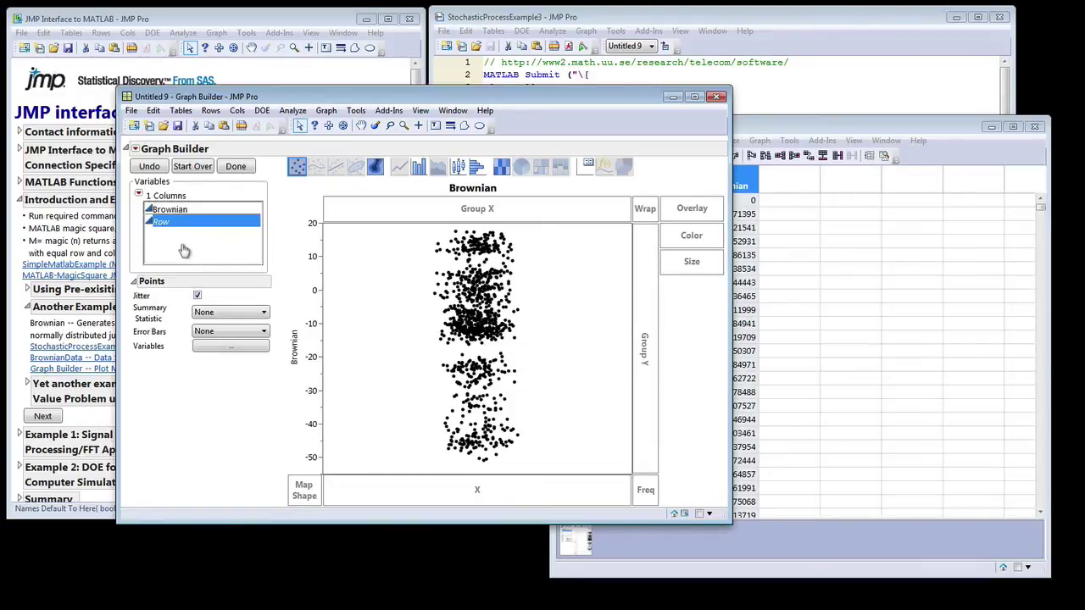
Rename the Row transform column as Sample and place it on the graph's X axis
click(166, 222)
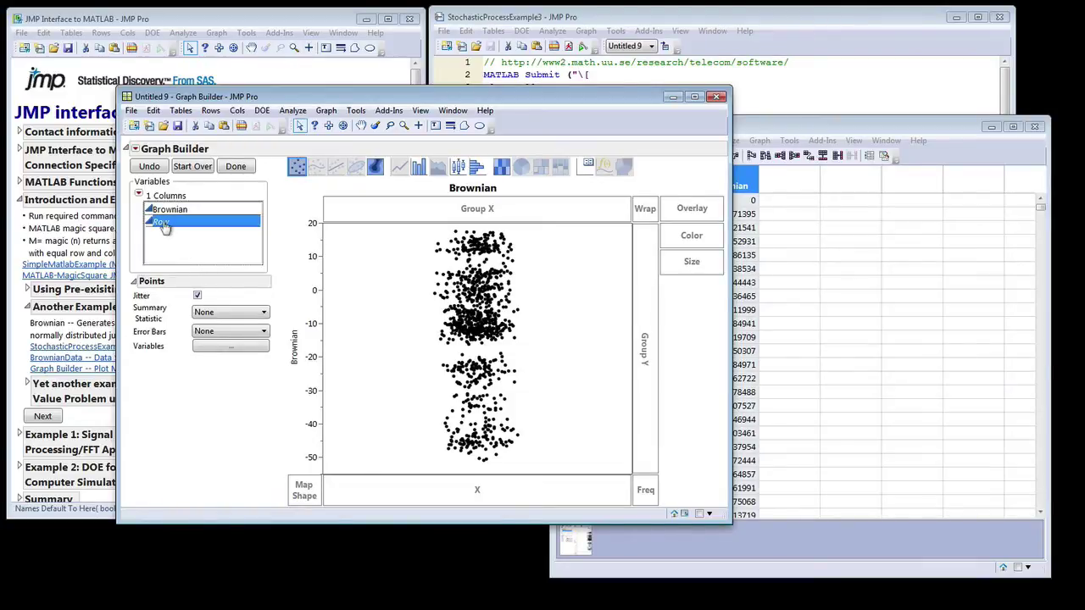
right_click(167, 223)
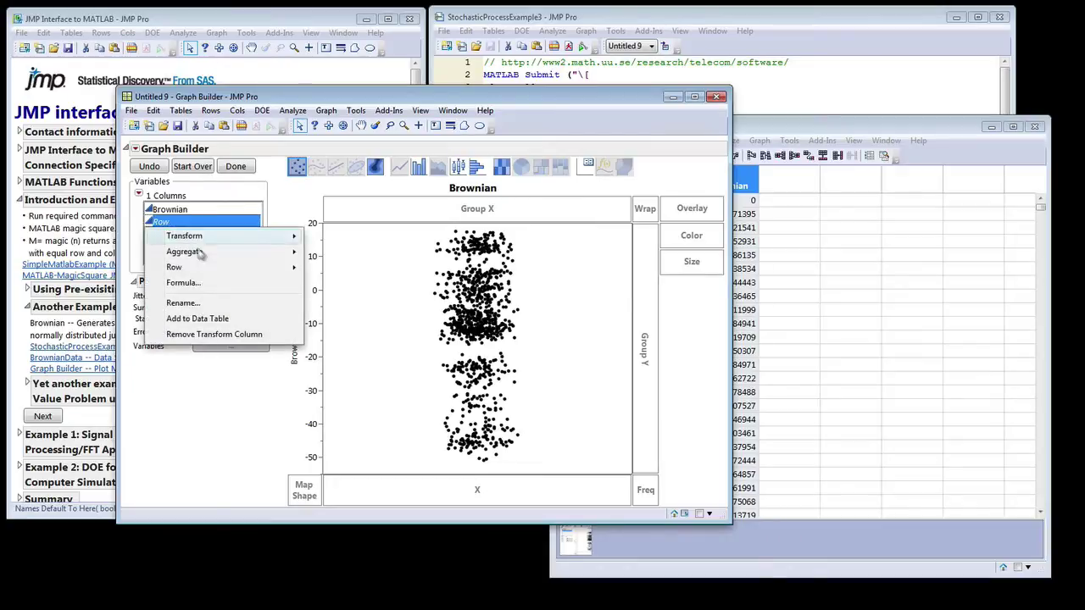
click(210, 303)
text(Sample)
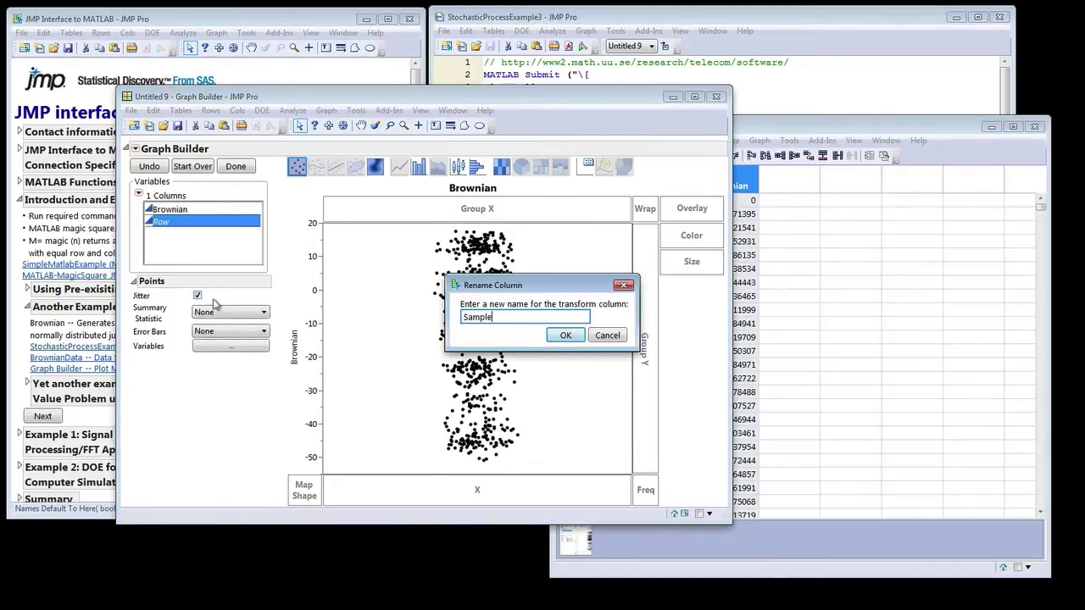
key(Return)
drag(170, 222, 475, 491)
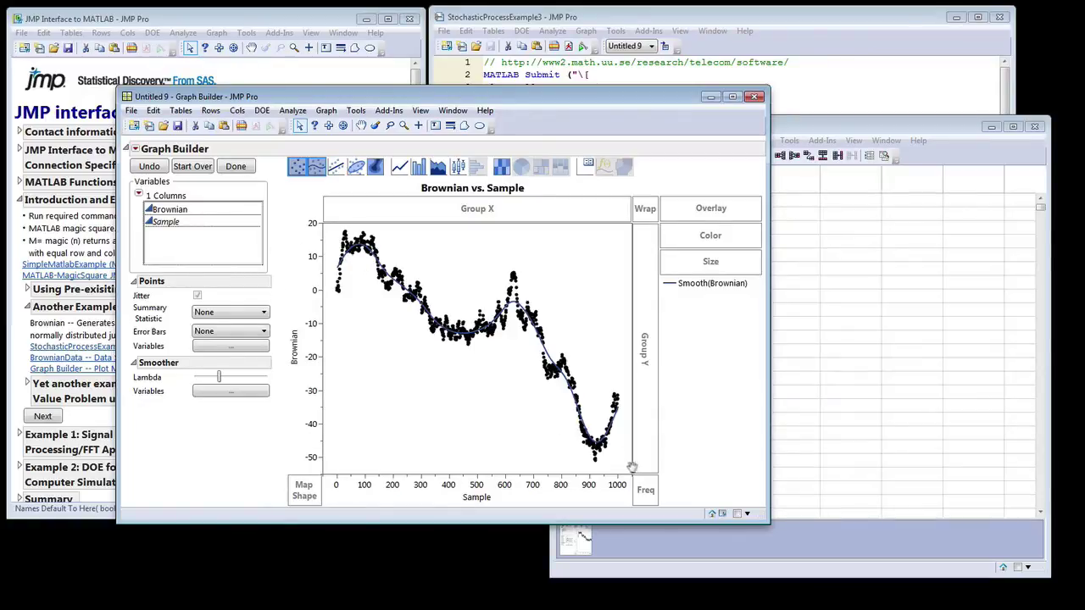
Add the Sample transform column to the data table and compare the new column there with the graph
right_click(168, 222)
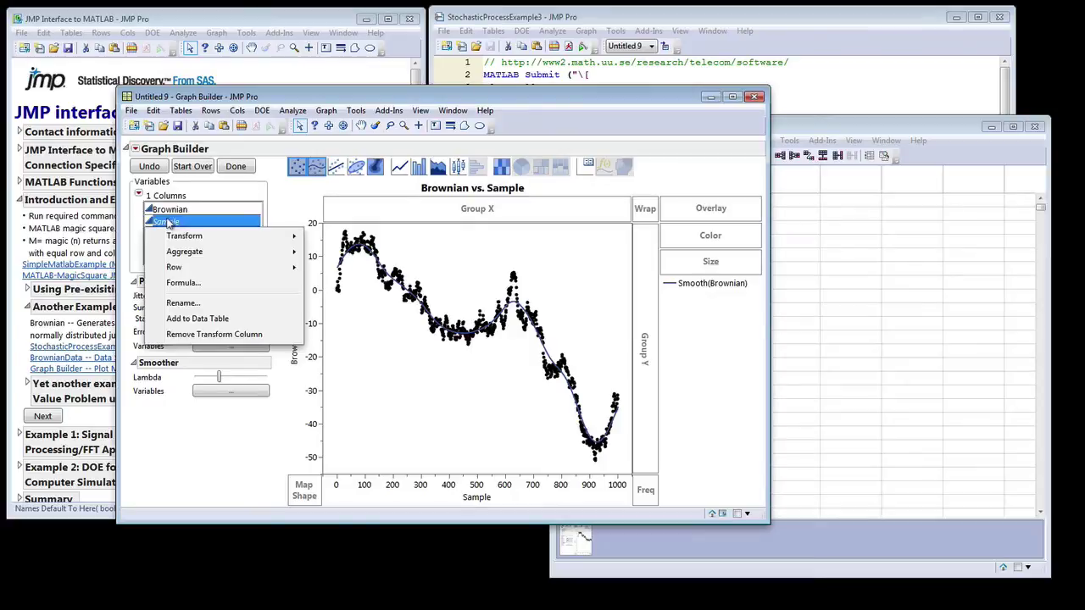
click(227, 320)
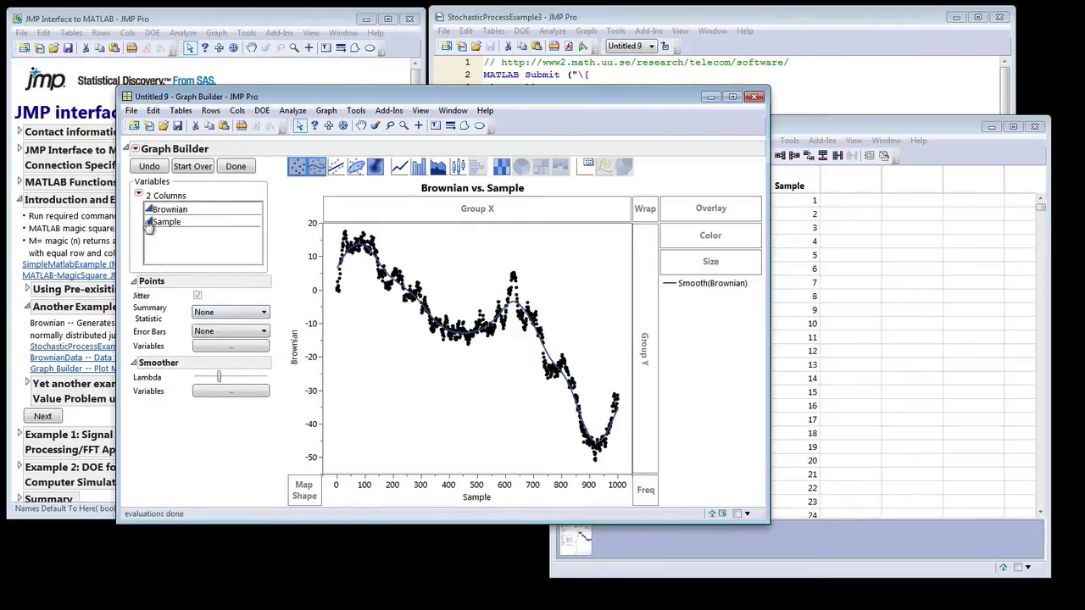
click(886, 129)
click(796, 187)
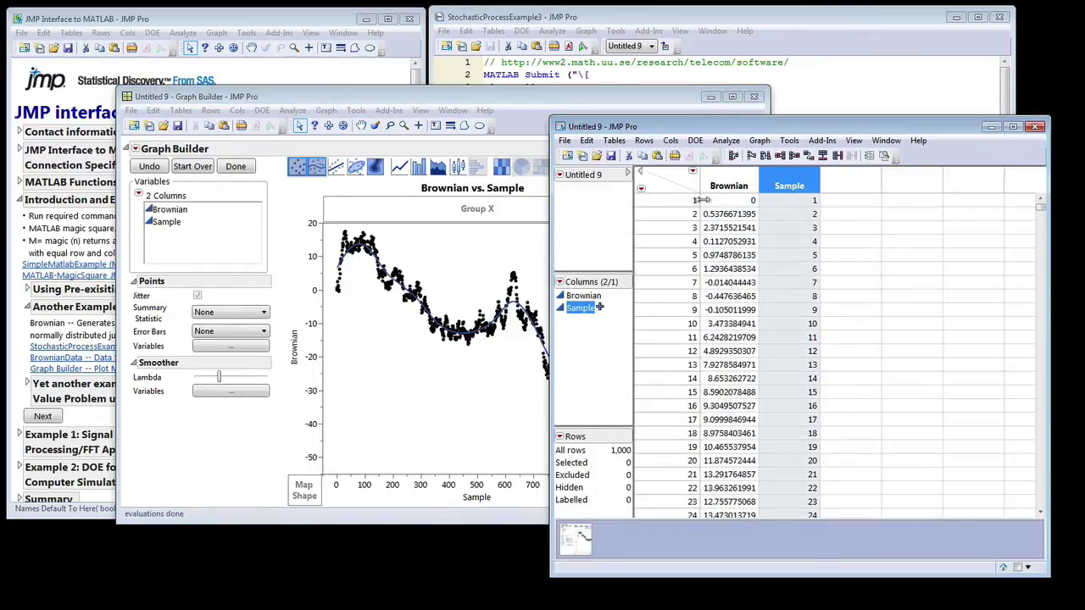
click(474, 252)
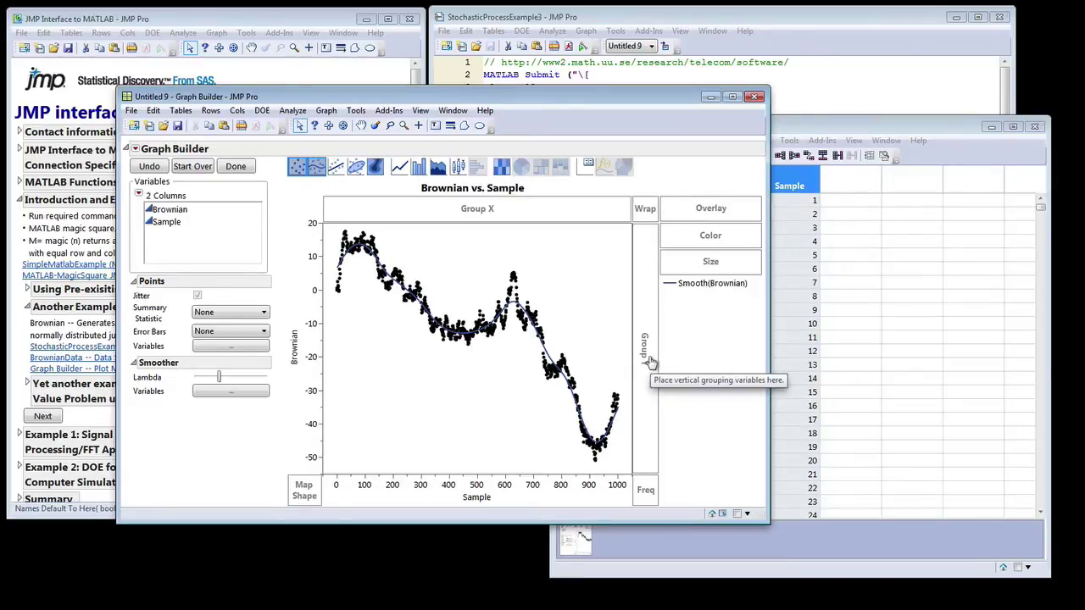
click(806, 146)
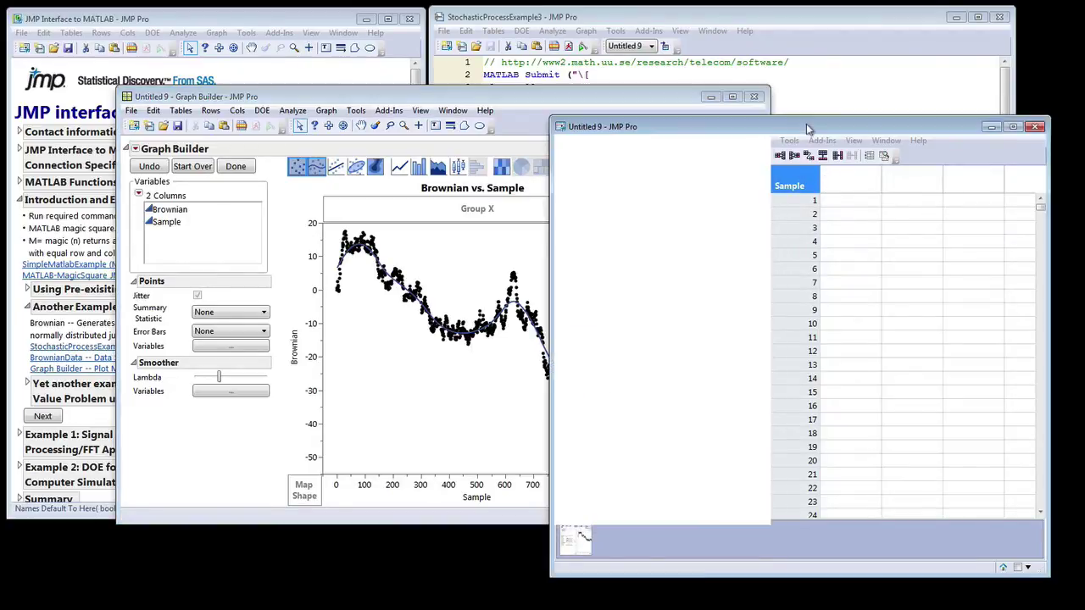
click(555, 104)
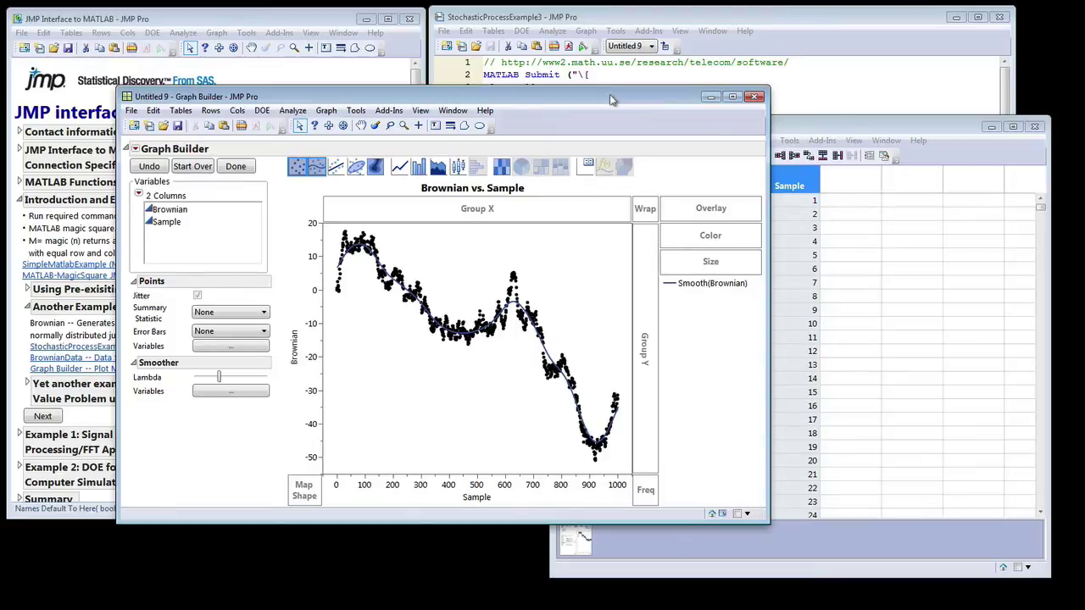
Run a Distribution analysis from the data table with Brownian as the Y column
click(827, 128)
click(695, 139)
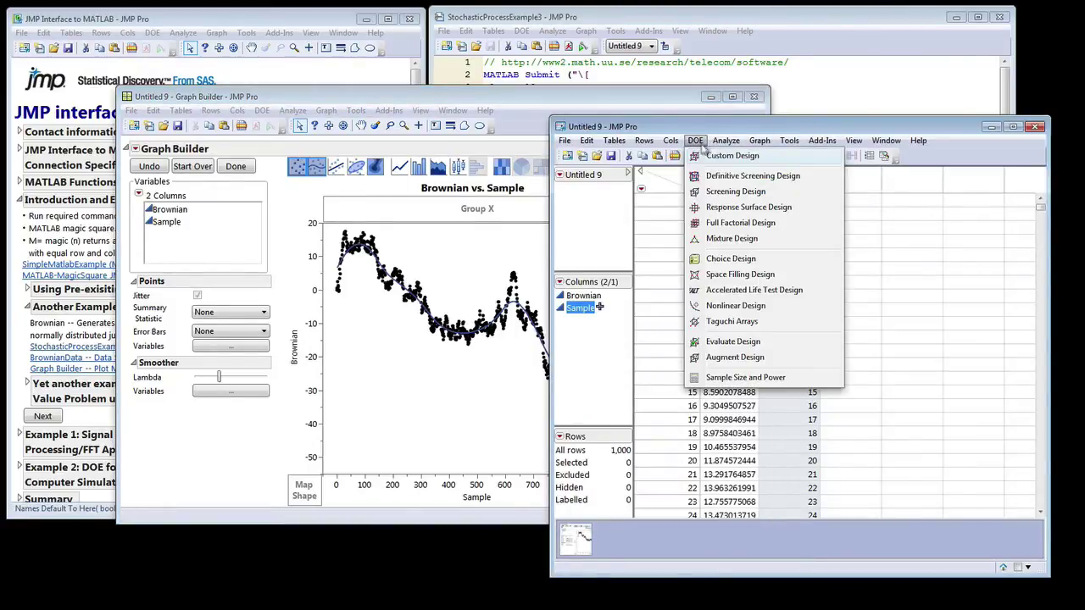
mouse_move(727, 140)
click(735, 158)
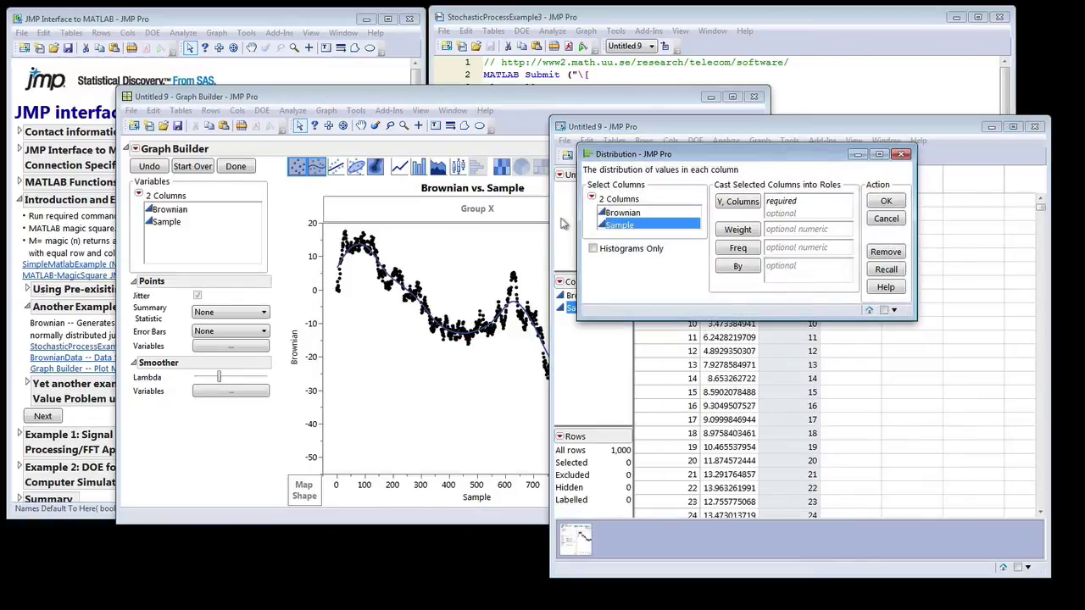
click(623, 213)
click(738, 204)
click(886, 201)
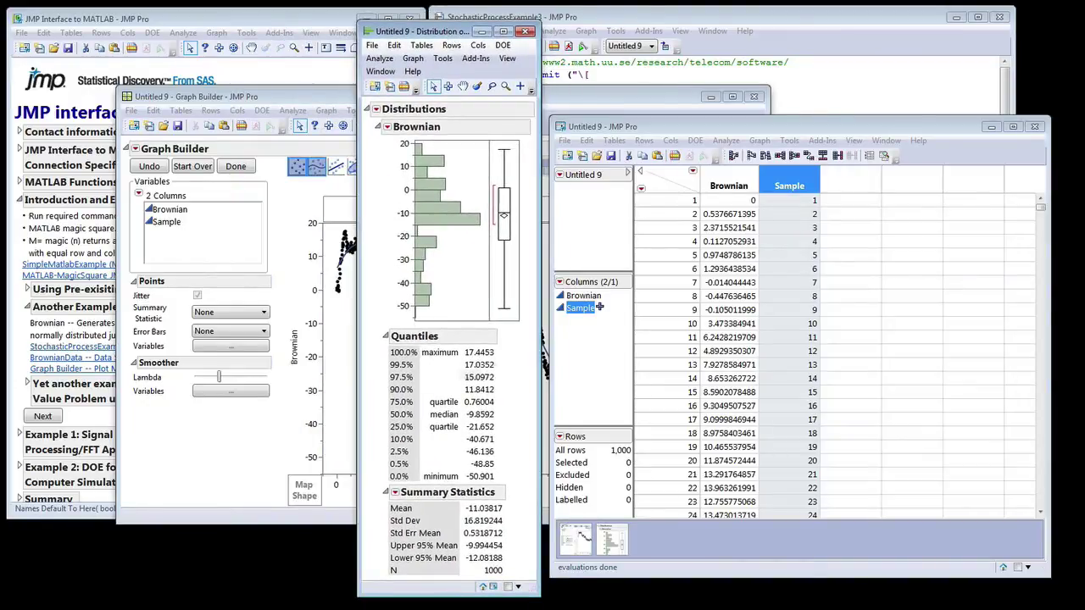
Customize the Brownian distribution's summary statistics to include Skewness and Kurtosis
mouse_move(371, 490)
mouse_down()
mouse_move(372, 532)
mouse_move(391, 537)
mouse_up()
key(Escape)
click(394, 493)
click(415, 507)
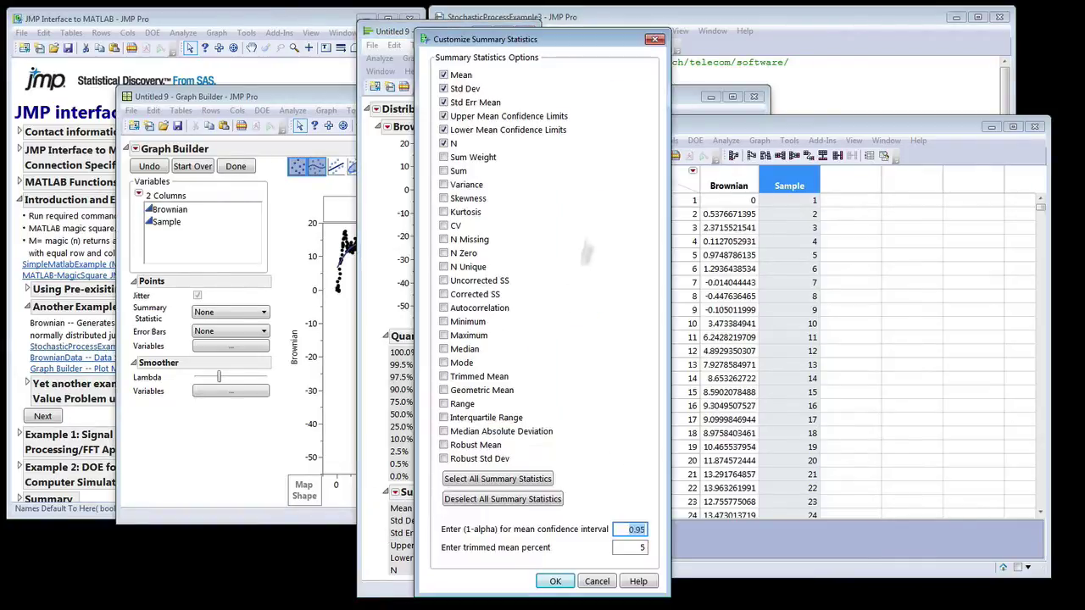
drag(480, 29, 690, 29)
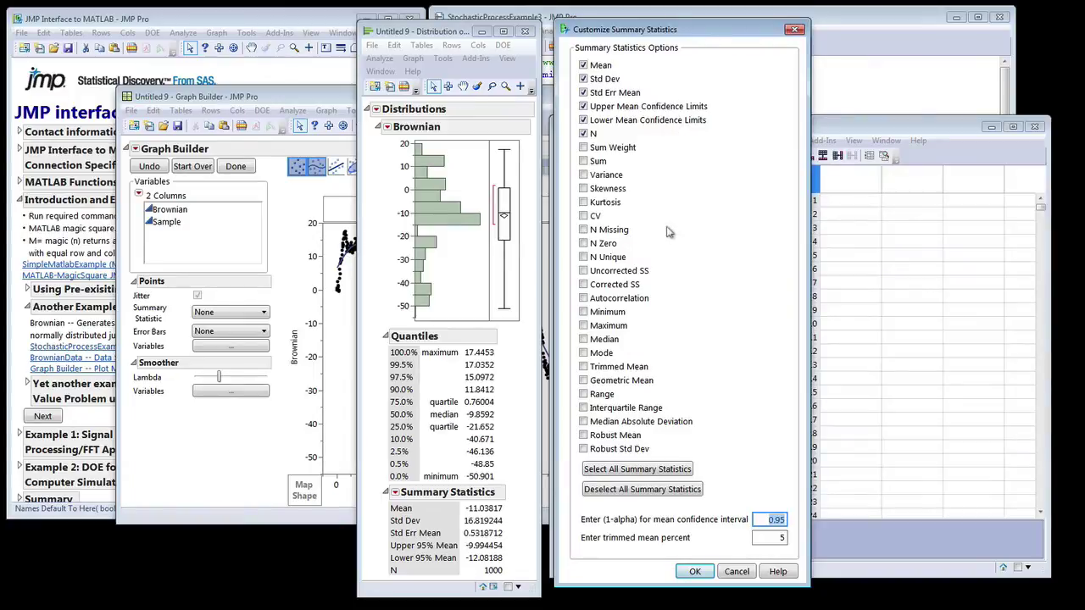
click(583, 189)
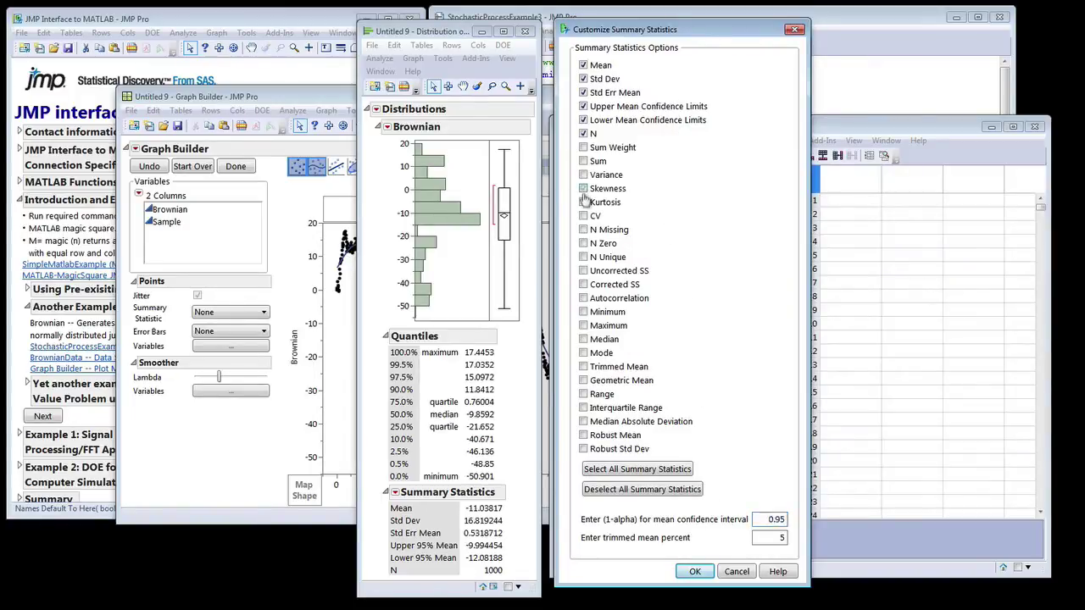
click(583, 201)
click(696, 571)
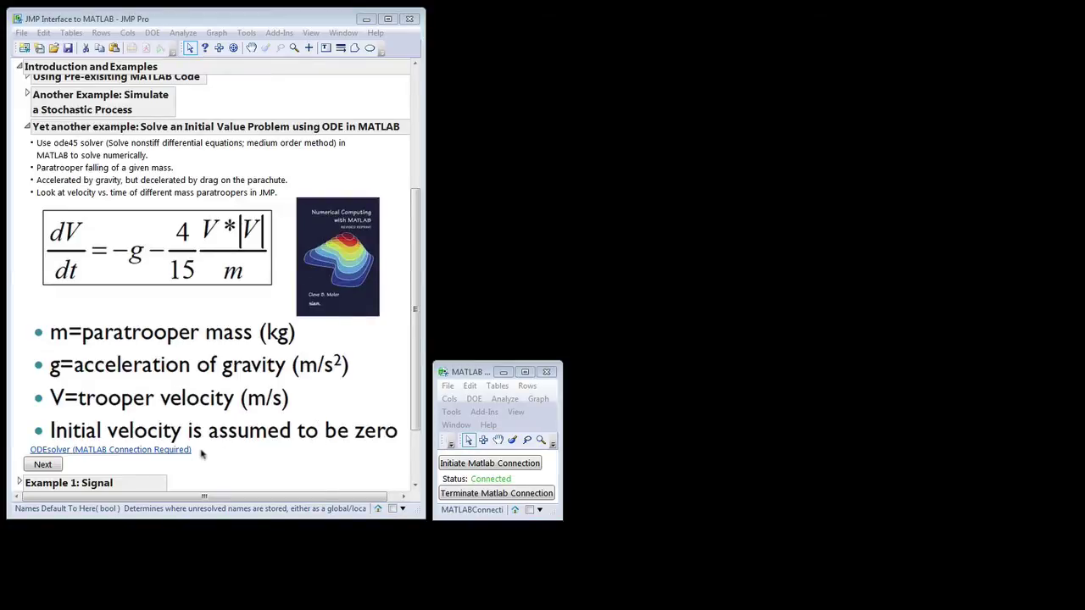
Open the ODEsolver script from the journal and examine its MATLAB cd folder command
click(180, 450)
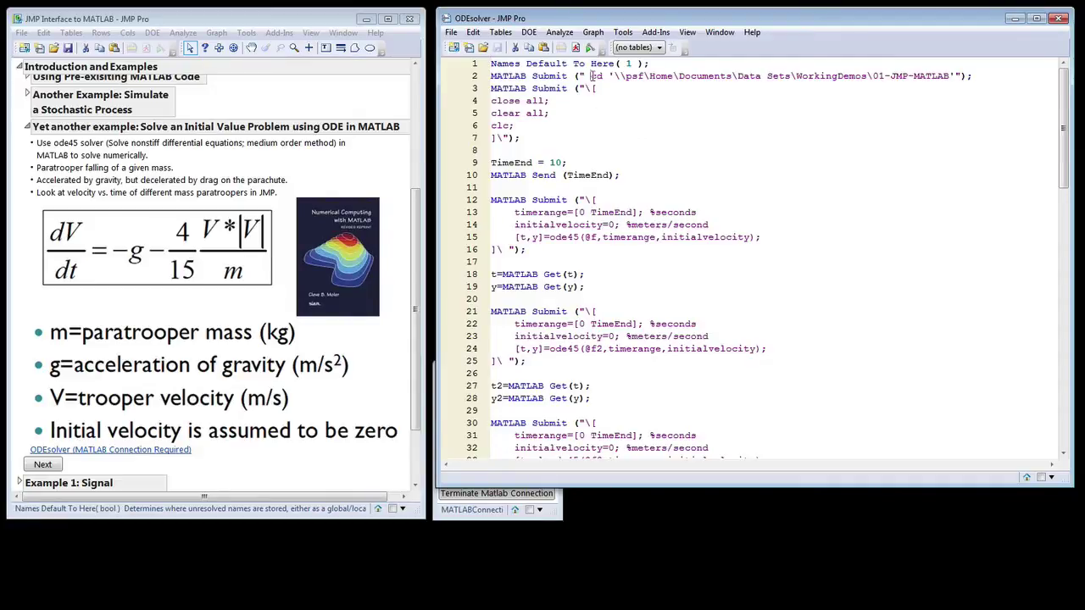
drag(591, 75, 622, 76)
click(613, 125)
Examine how the script assigns TimeEnd = 10 and sends it to MATLAB
drag(570, 162, 490, 162)
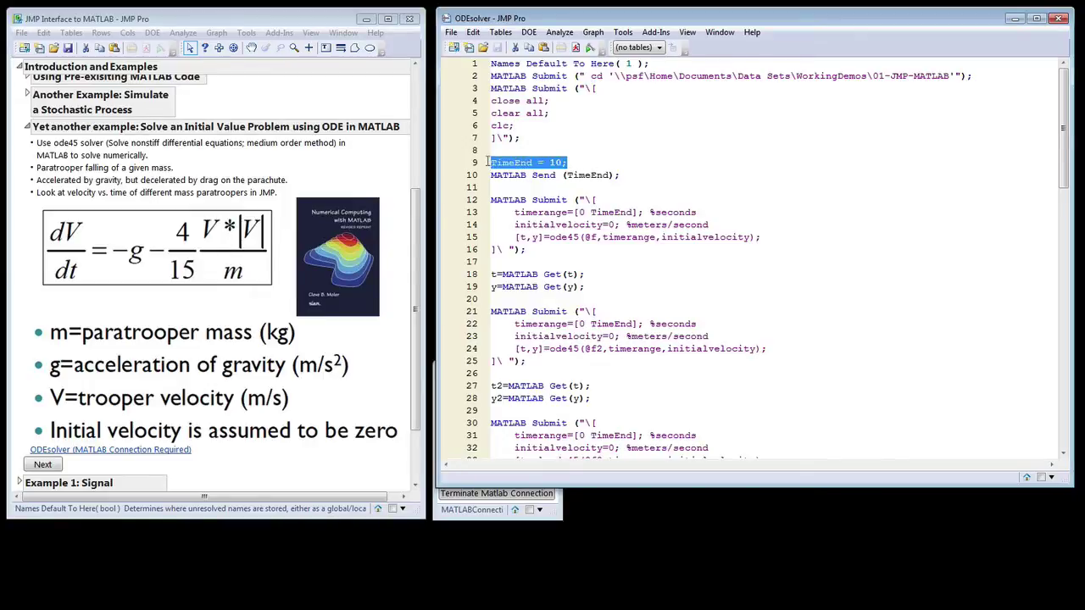
click(579, 162)
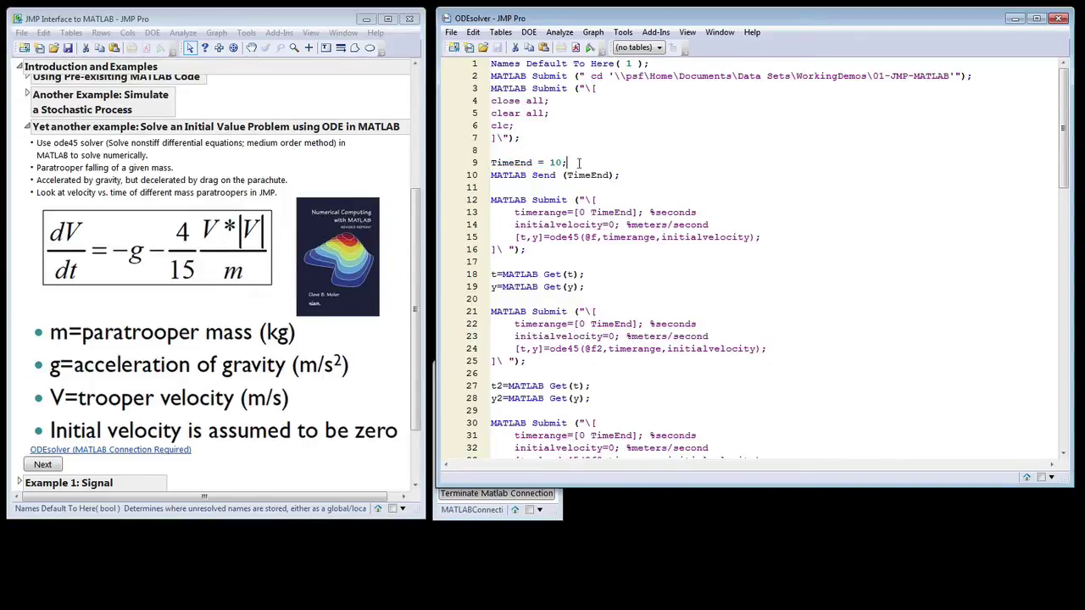
shift+click(490, 162)
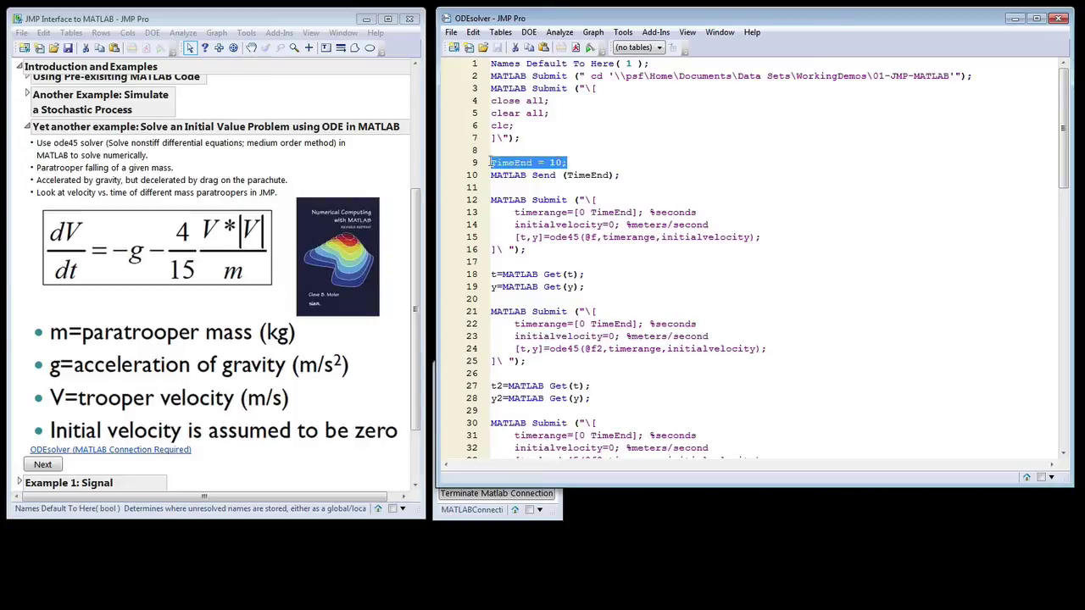
click(585, 174)
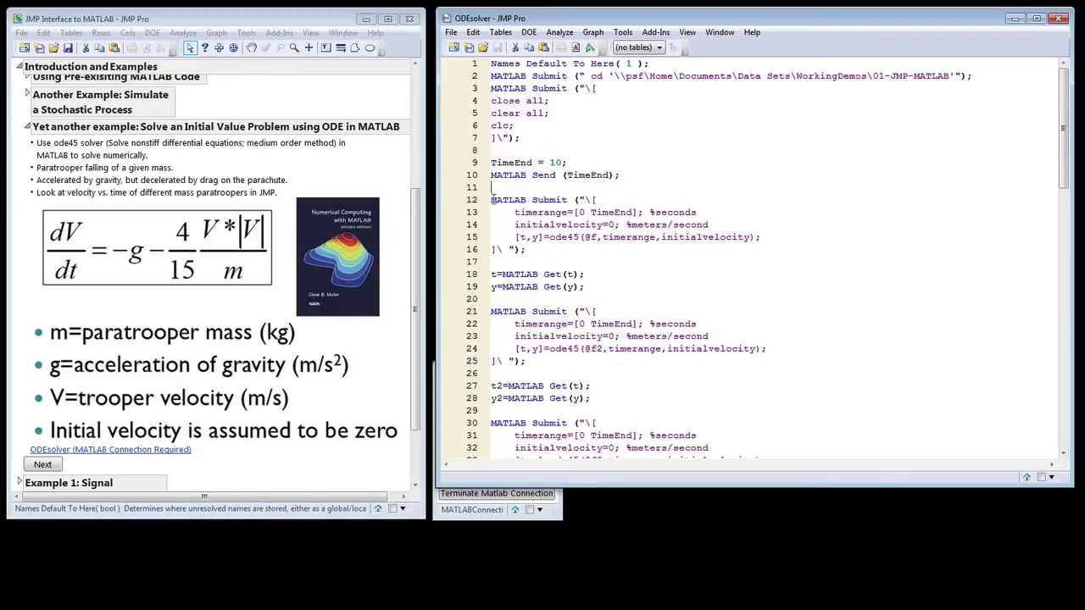
Examine the three ode45 submit blocks and the As Table call that combines their time and velocity vectors
drag(492, 200, 644, 450)
drag(1066, 169, 1065, 222)
click(655, 357)
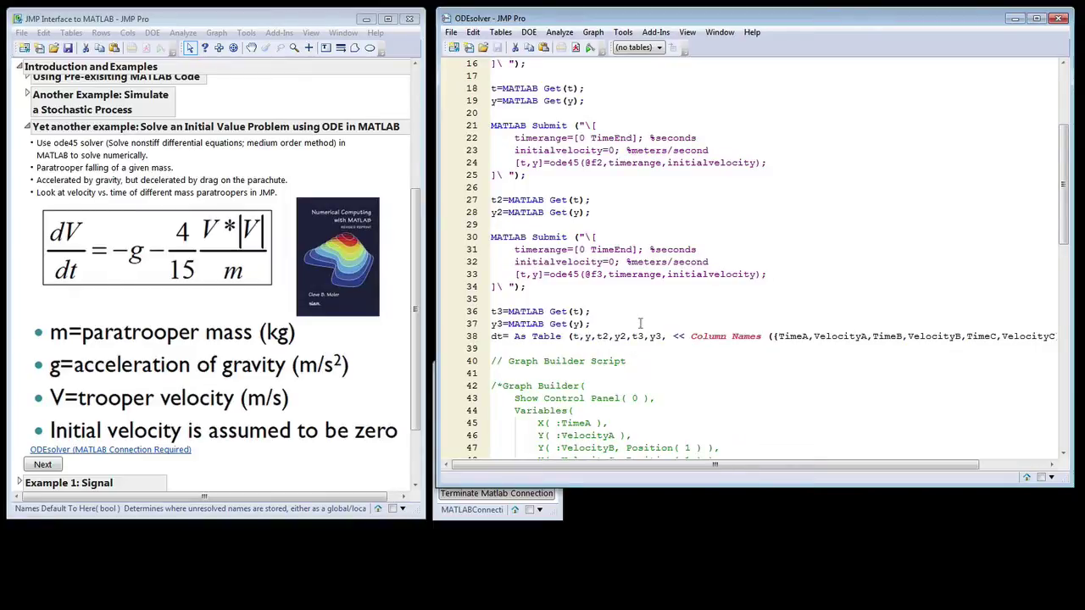
drag(573, 336, 667, 336)
click(645, 350)
Run the ODEsolver script, enlarge the resulting data table to show all six columns and move it off the journal
click(574, 48)
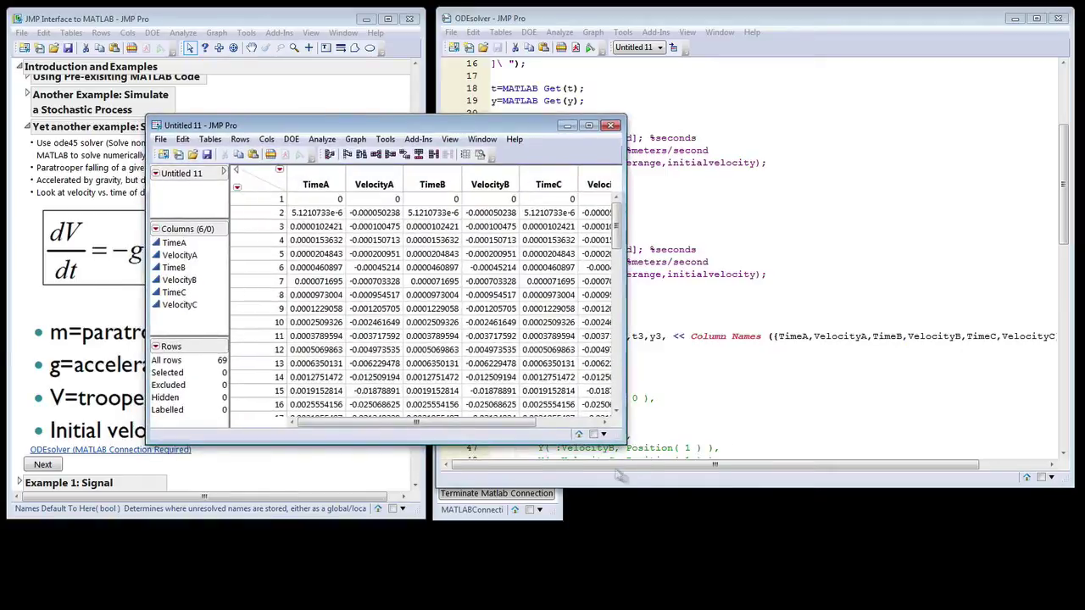
drag(605, 436, 852, 553)
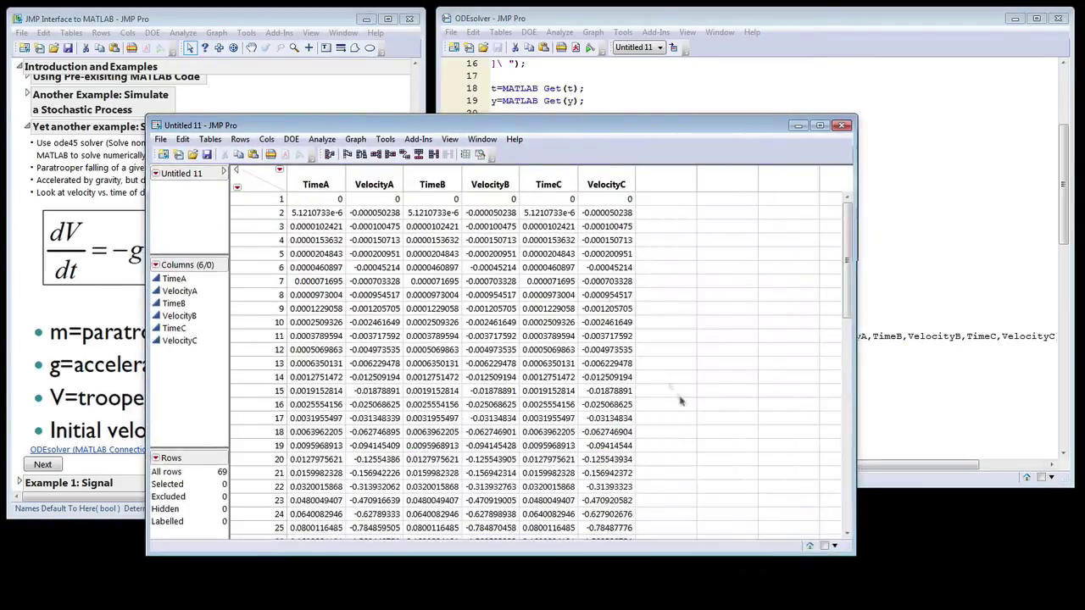
drag(512, 125, 629, 140)
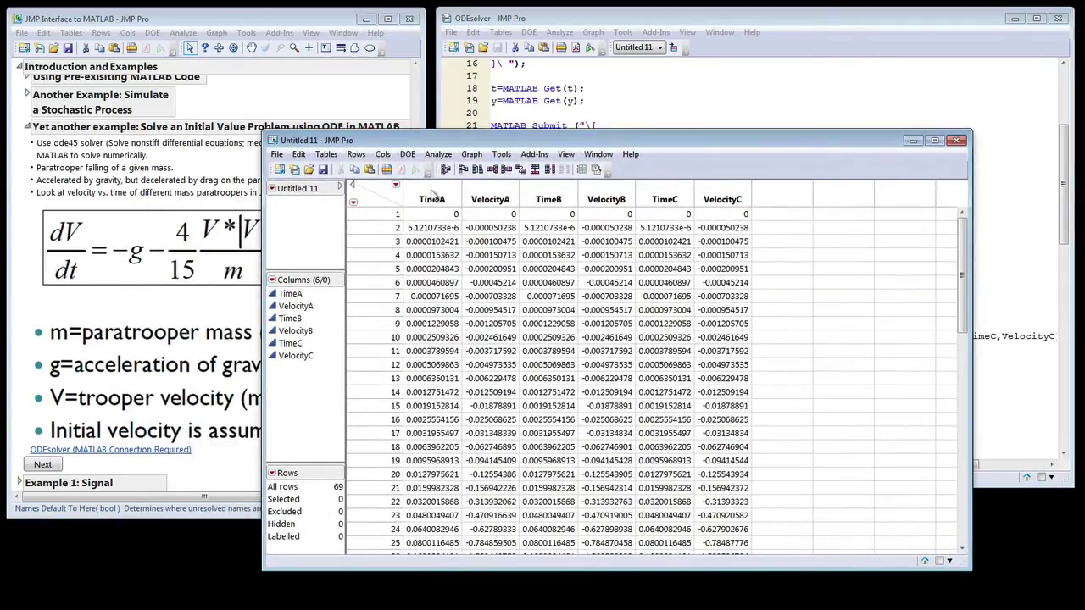
Examine the time and velocity columns for troopers A, B and C in the result table
click(434, 198)
click(491, 197)
click(549, 197)
click(607, 197)
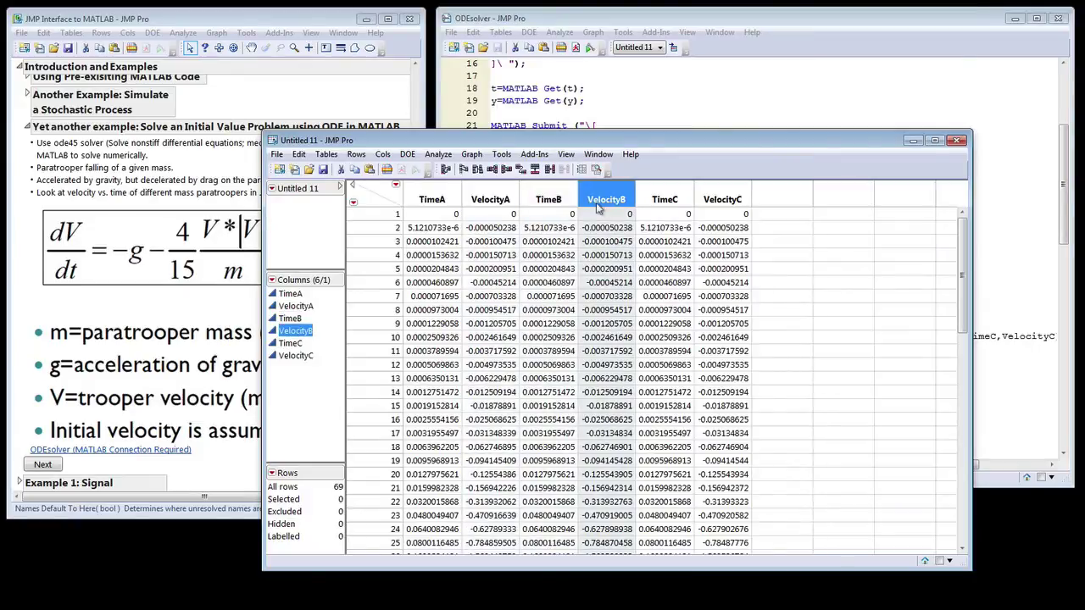
click(670, 199)
click(723, 199)
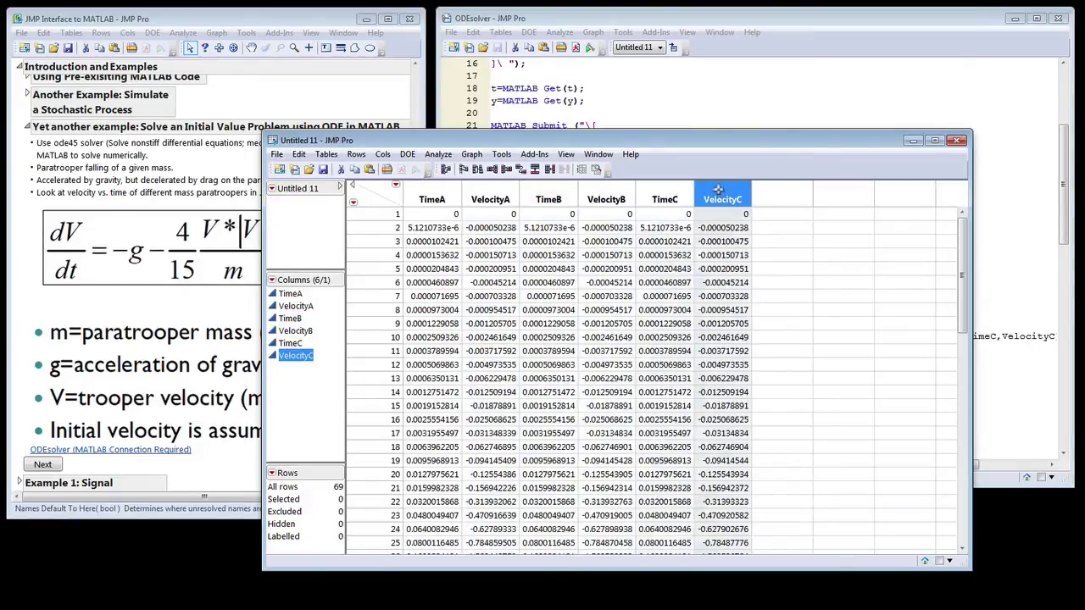
click(505, 204)
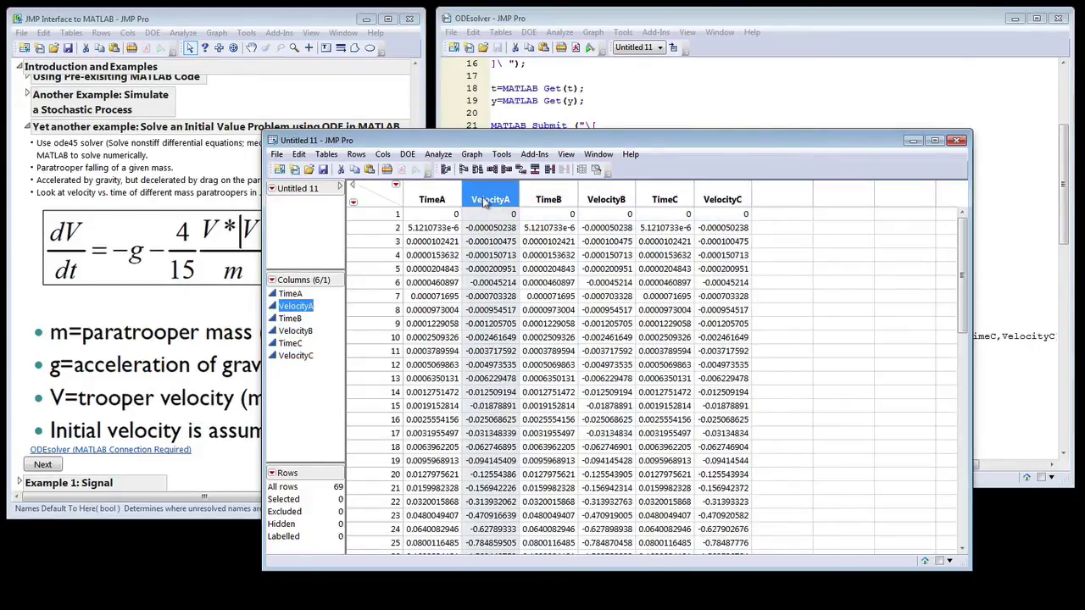
Delete the redundant TimeB and TimeC columns from the data table
click(290, 294)
click(290, 319)
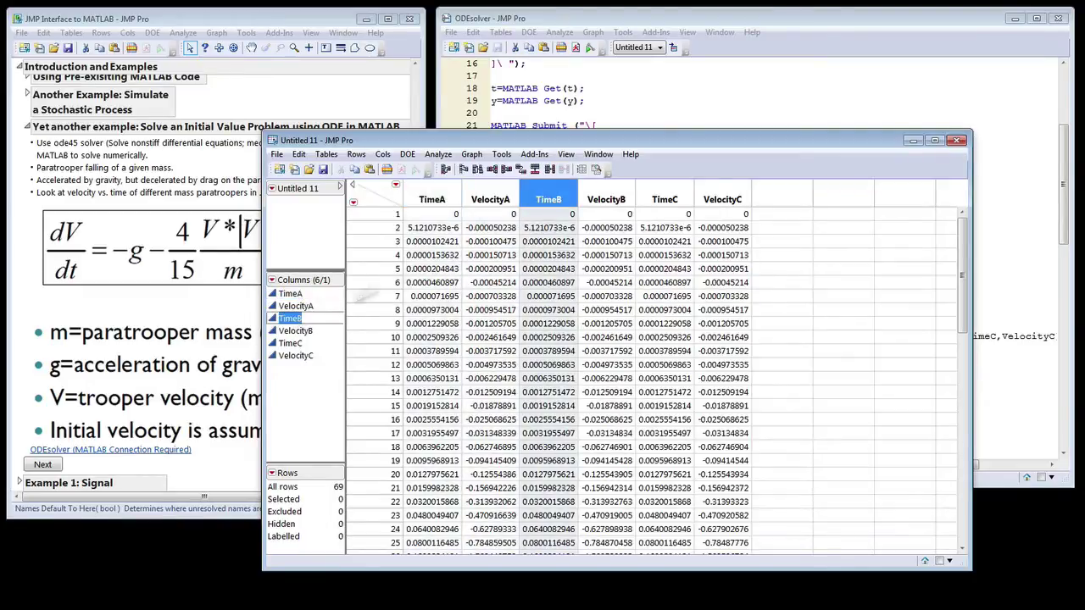
right_click(547, 200)
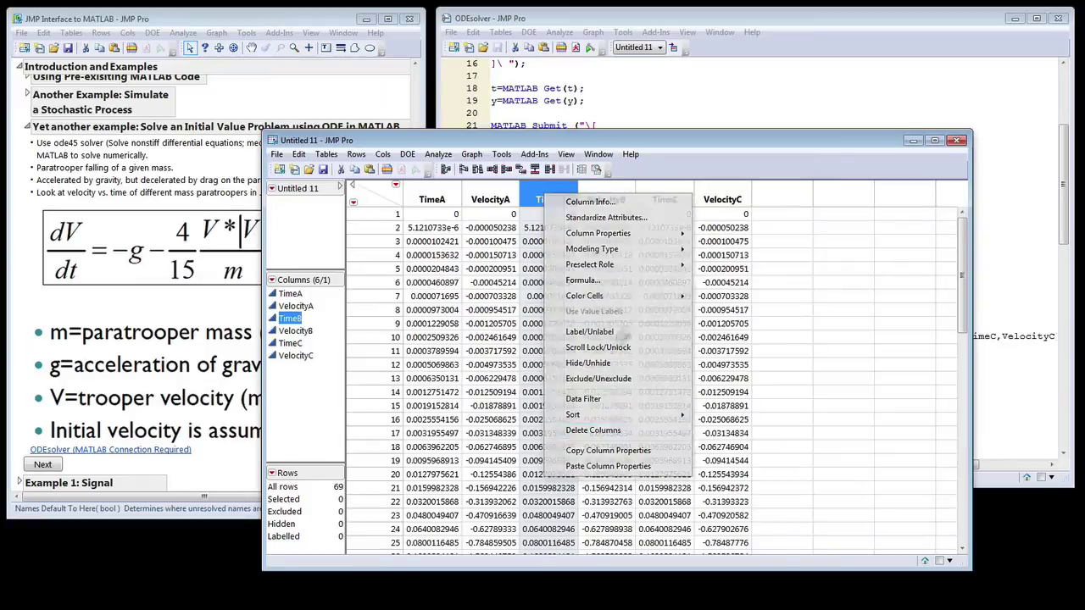
click(594, 431)
click(615, 201)
right_click(616, 202)
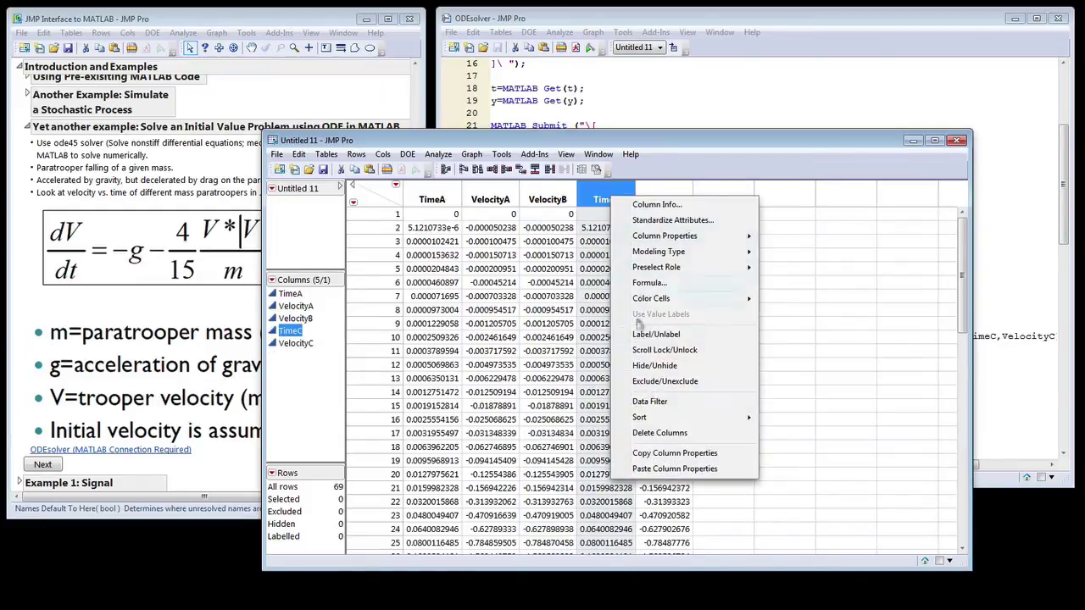
click(660, 433)
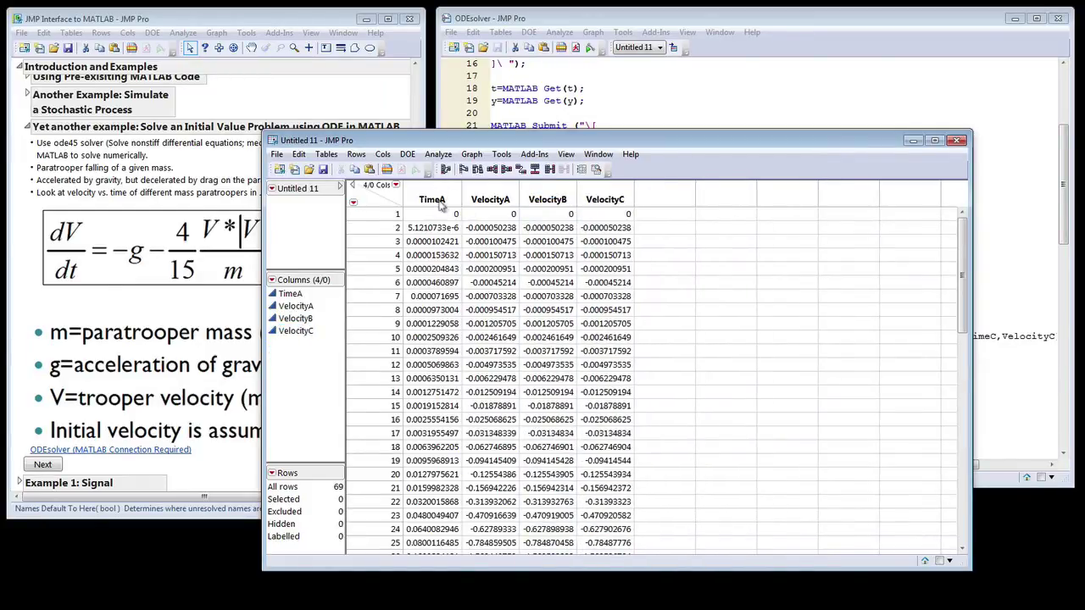
Rename the TimeA column as Time
click(411, 202)
click(428, 199)
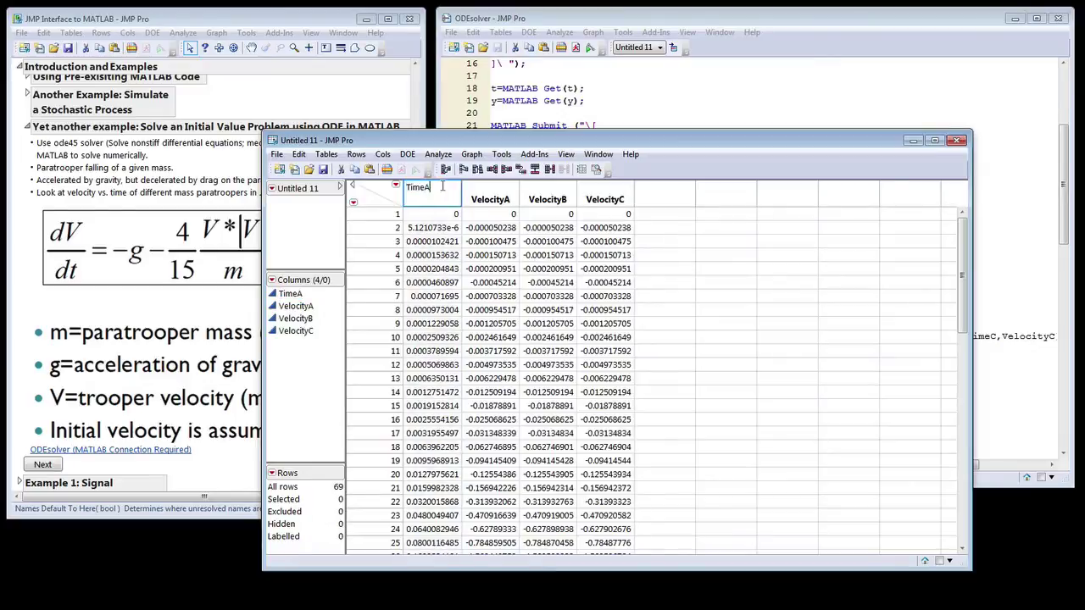
key(BackSpace)
key(Return)
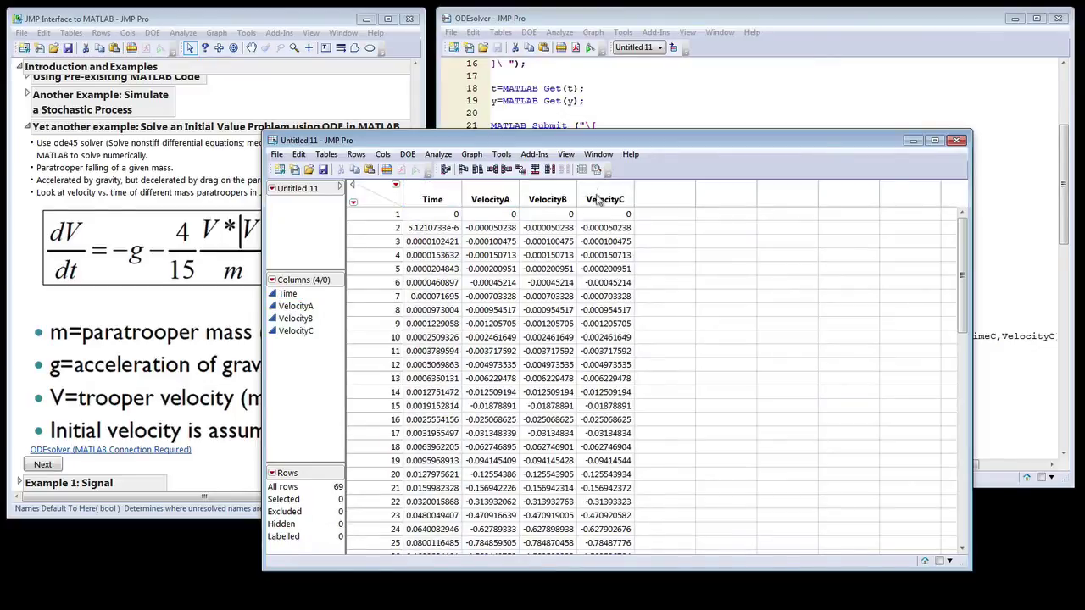
Plot VelocityA, VelocityB and VelocityC against Time in Graph Builder and select the points at the far end of the curves
click(490, 199)
click(547, 199)
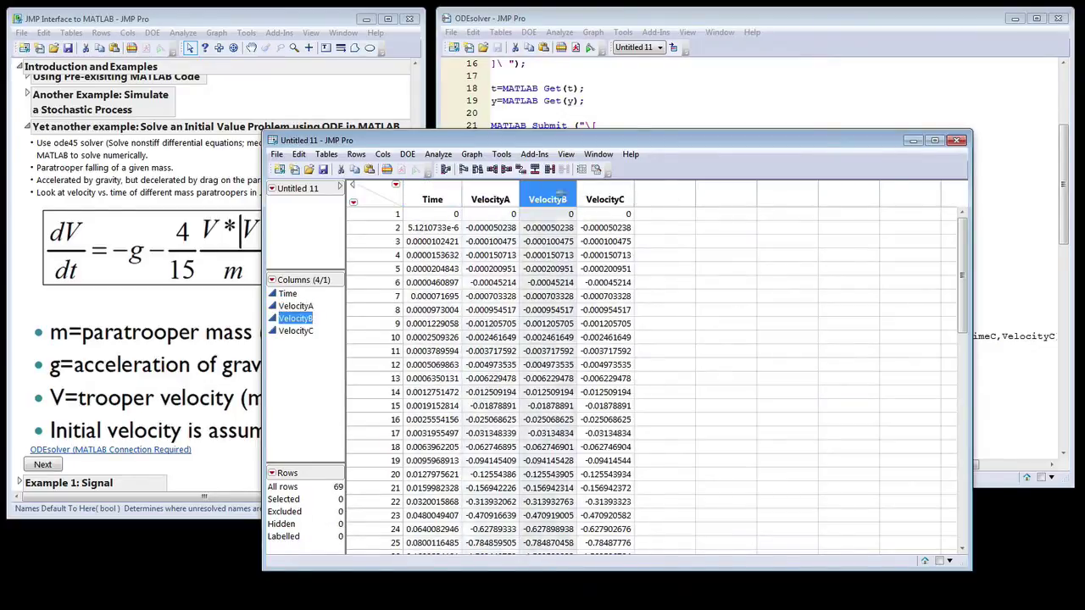
click(605, 199)
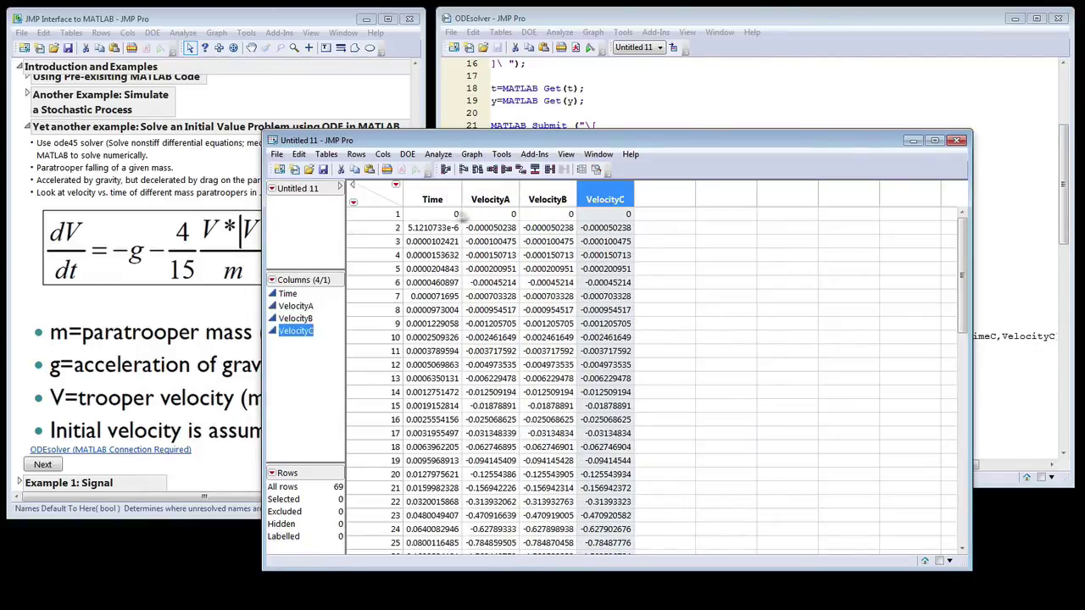
click(384, 201)
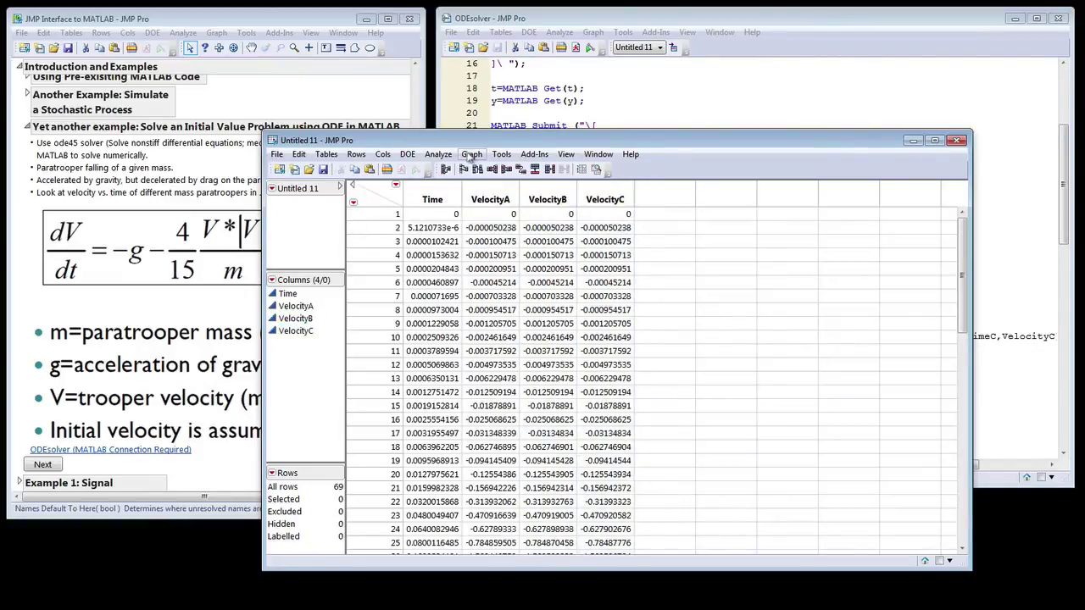
click(471, 154)
click(492, 169)
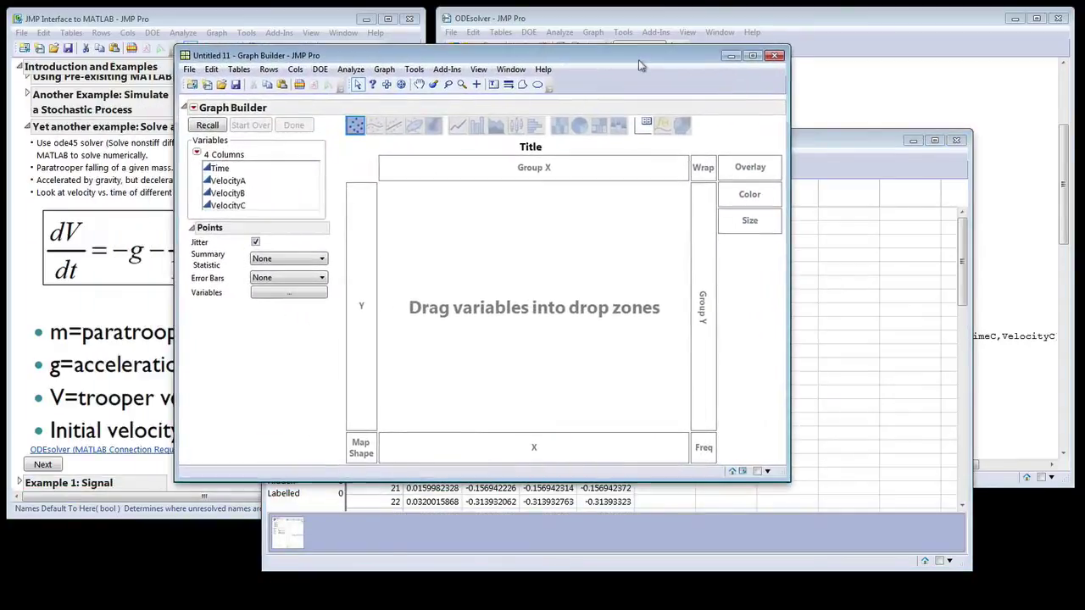
drag(219, 169, 512, 445)
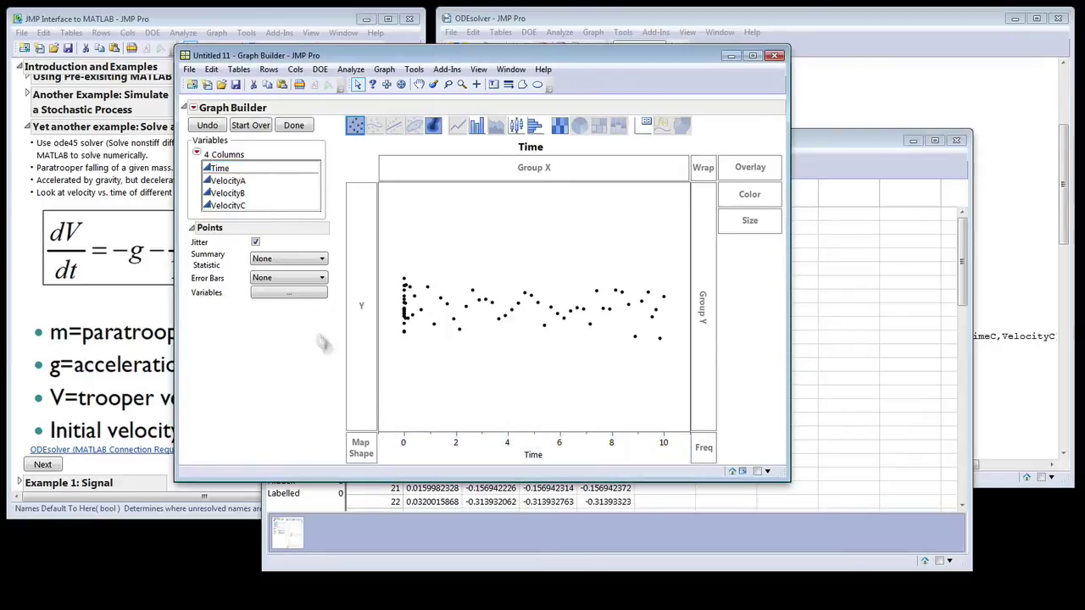
drag(247, 181, 367, 259)
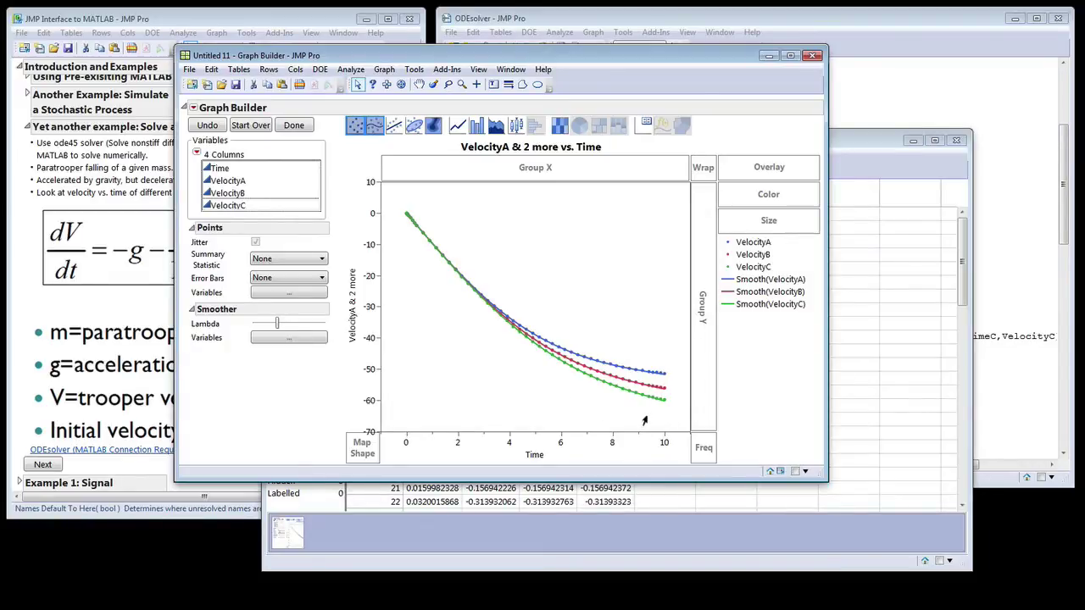
drag(645, 417, 669, 396)
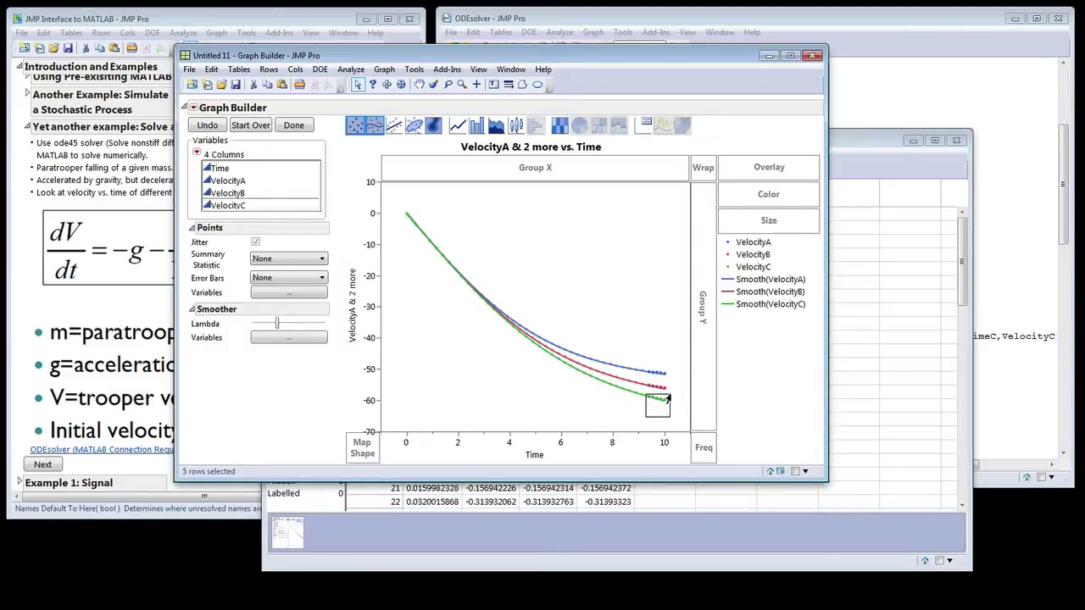
drag(669, 399, 669, 398)
Close the velocity graph and its data table without saving the changes
click(812, 55)
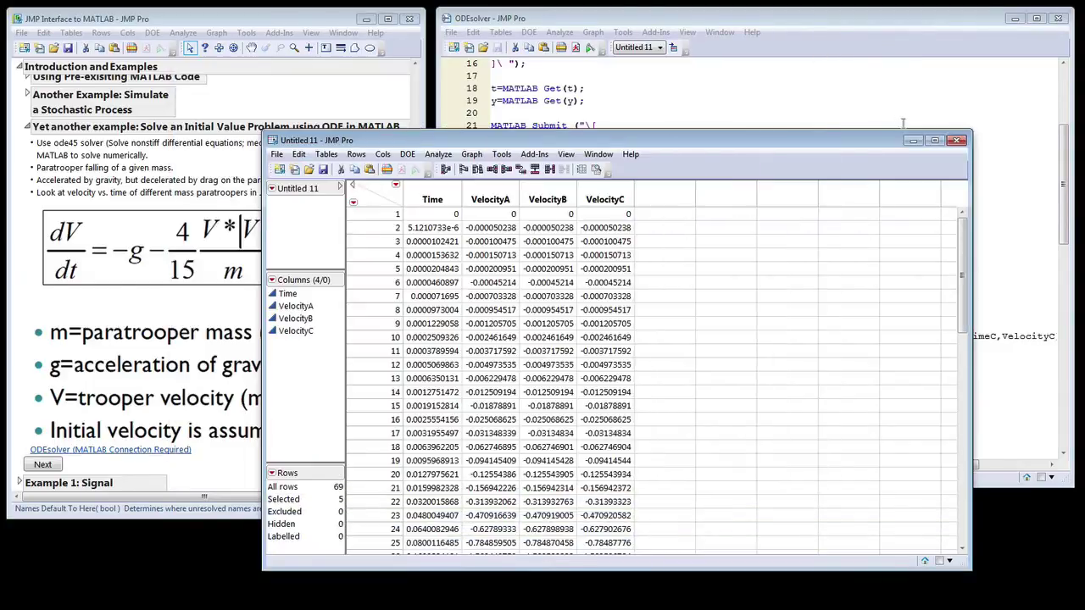
click(957, 140)
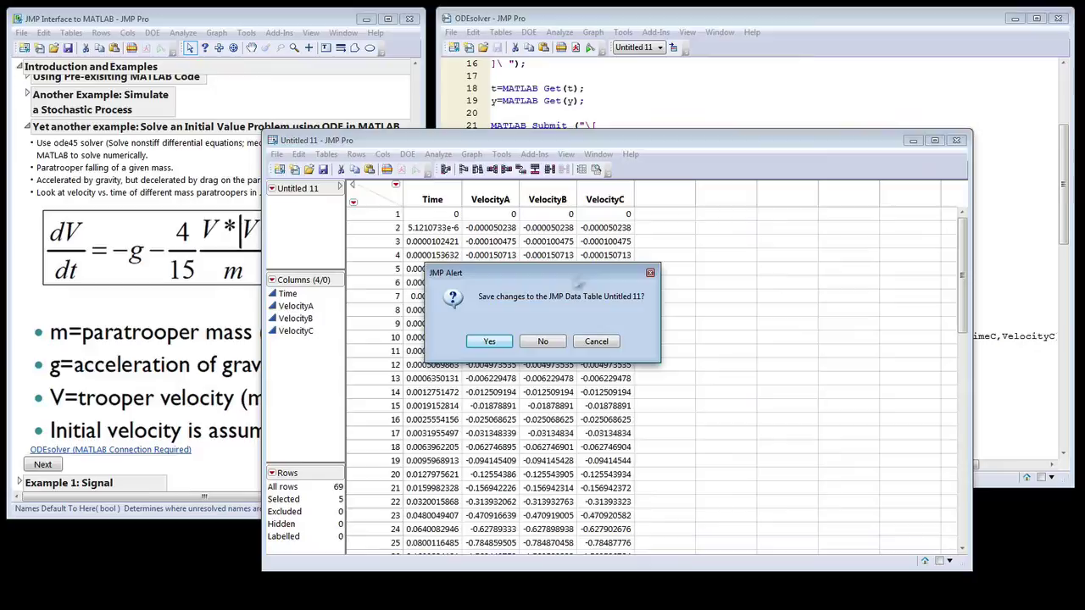
click(541, 342)
Set TimeEnd to 30 in the ODEsolver script and run the script again
scroll(1043, 152, up, 5)
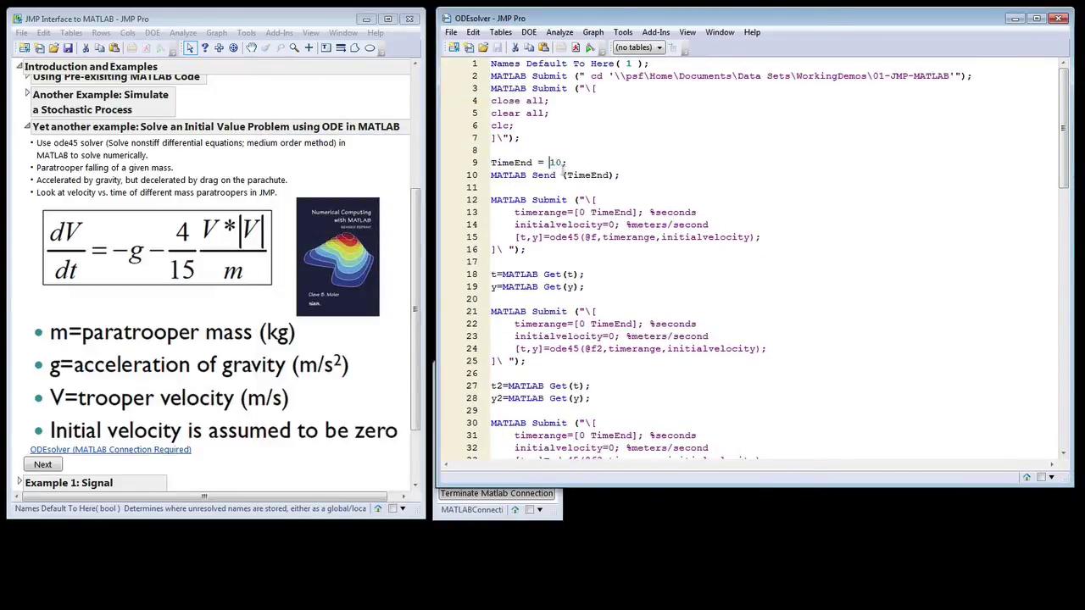
click(550, 162)
key(Delete)
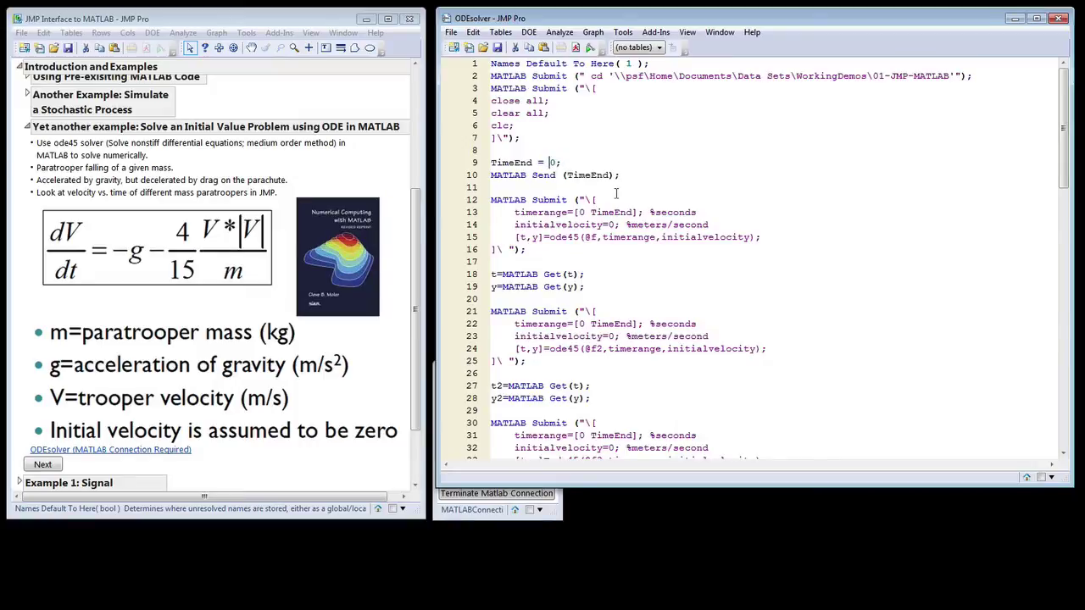
text(3)
click(599, 166)
click(575, 49)
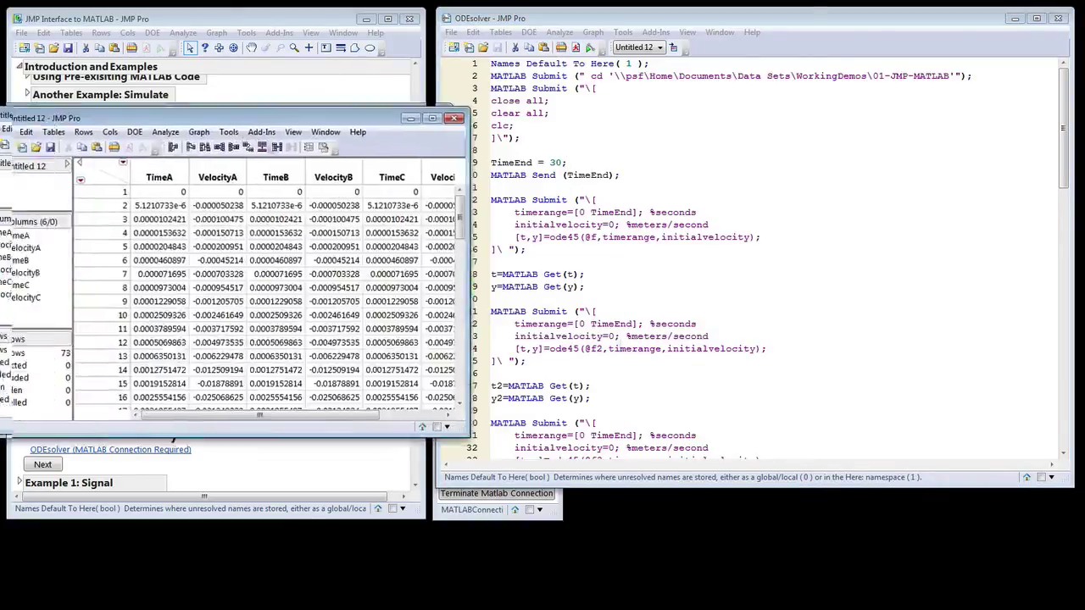
Plot VelocityA, VelocityB and VelocityC against TimeA from the new data table in Graph Builder
click(526, 179)
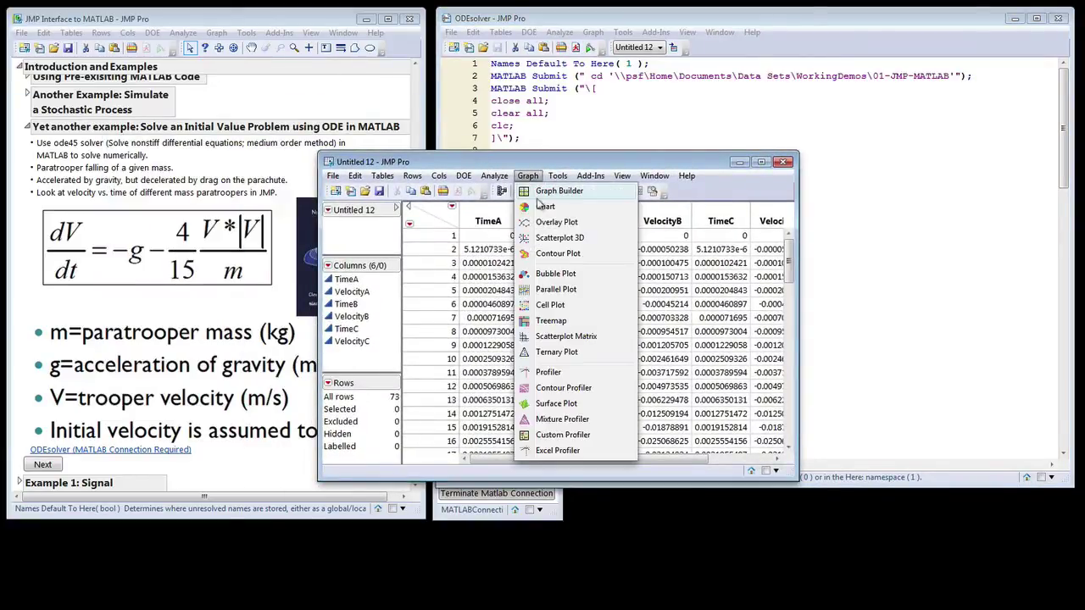
click(543, 188)
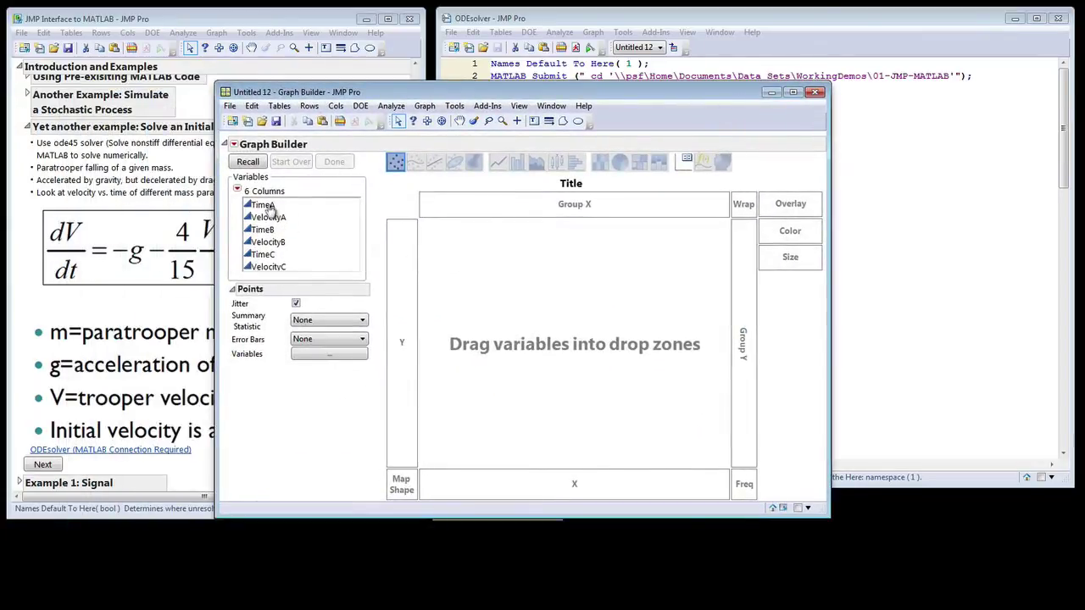
drag(263, 205, 566, 480)
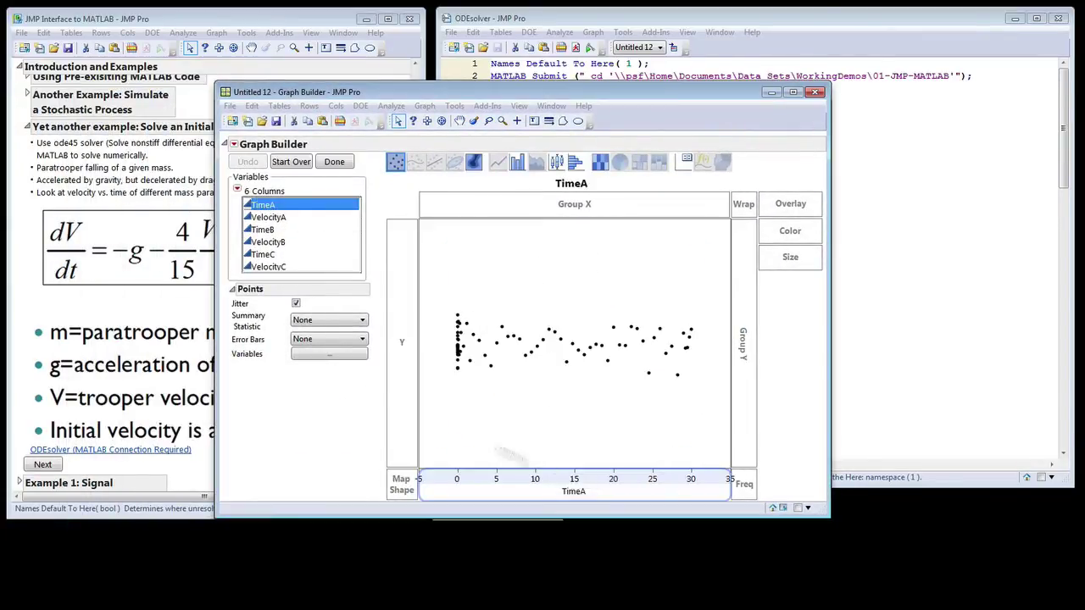
click(268, 217)
ctrl+click(268, 242)
ctrl+click(280, 266)
drag(280, 266, 397, 293)
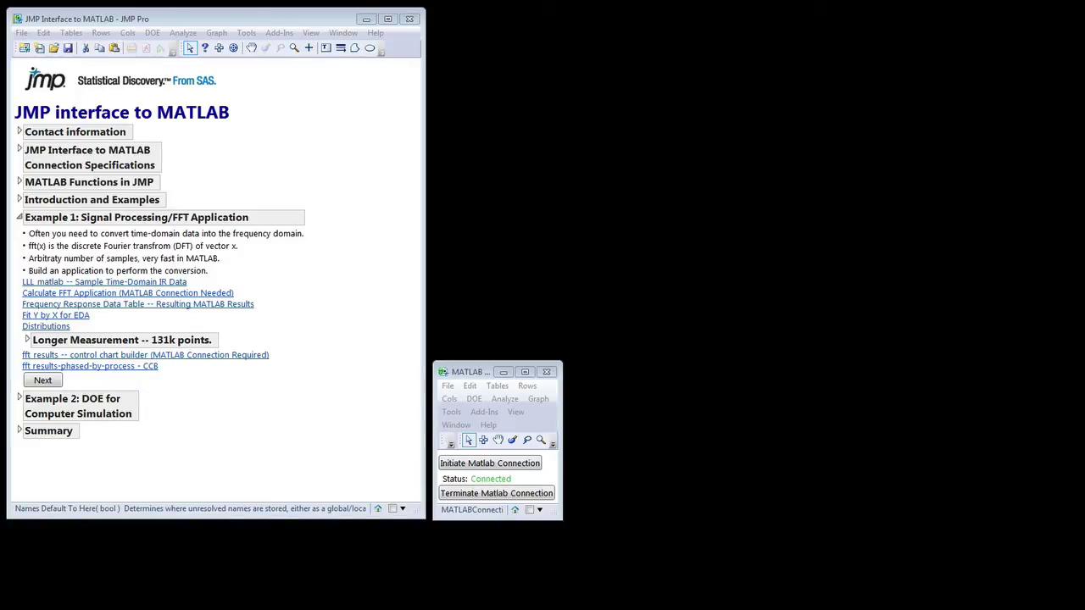
Read the Example 1 notes on fft(x), the number of samples and building a conversion application
click(210, 251)
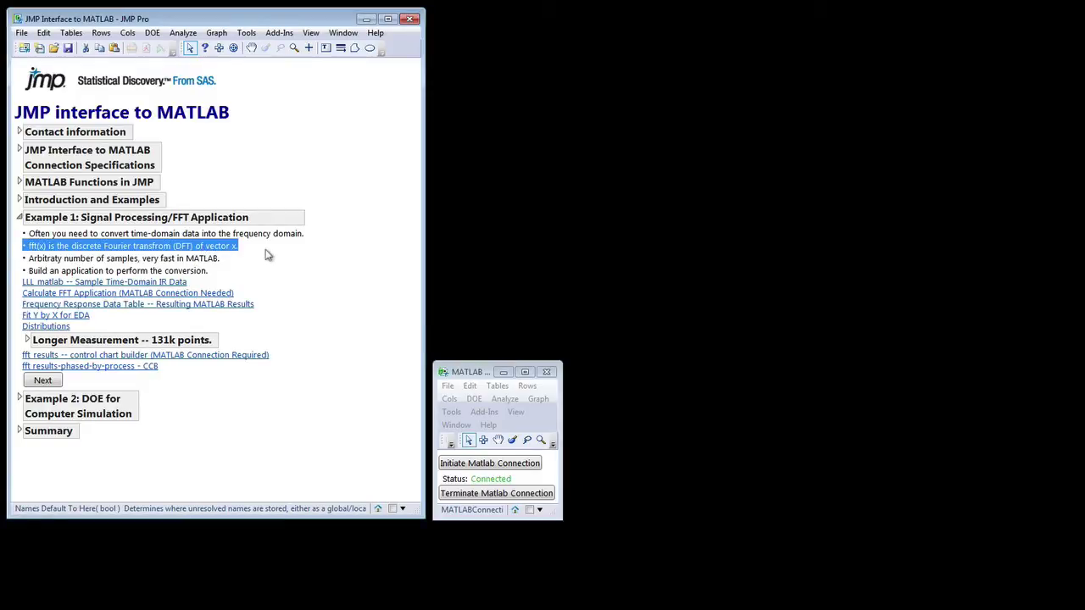
click(206, 264)
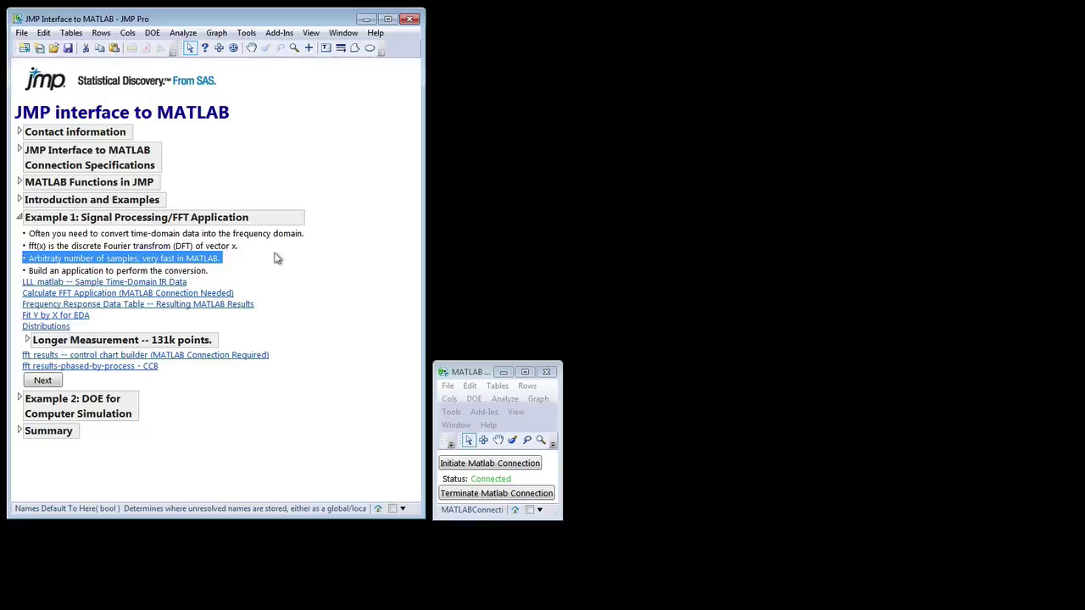
click(198, 273)
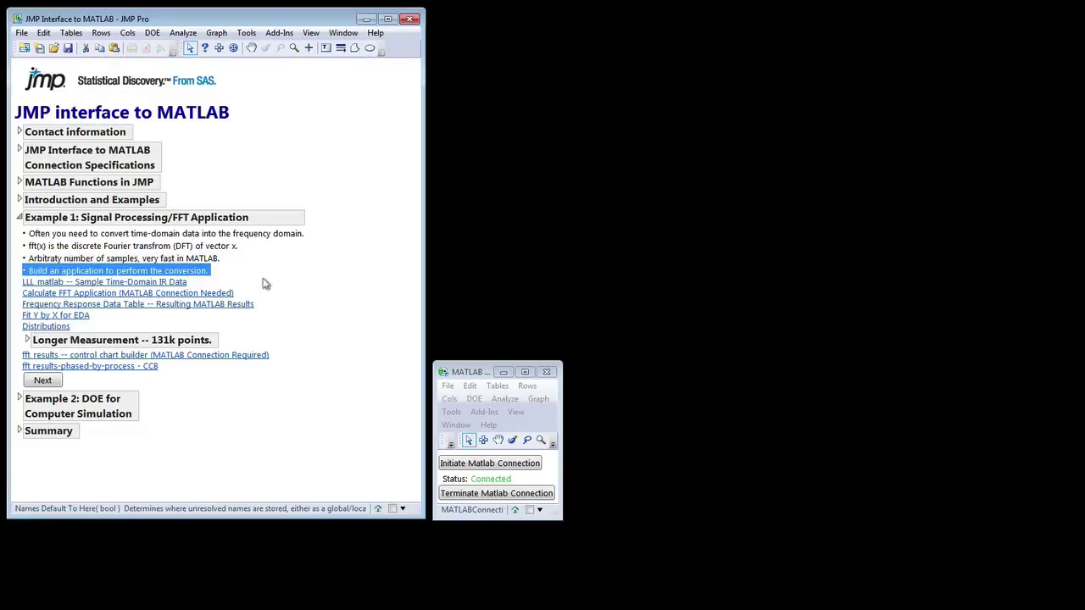
Open the LLL matlab sample time-domain IR data, narrow its window and move it clear of the journal and MATLAB connection windows
click(182, 283)
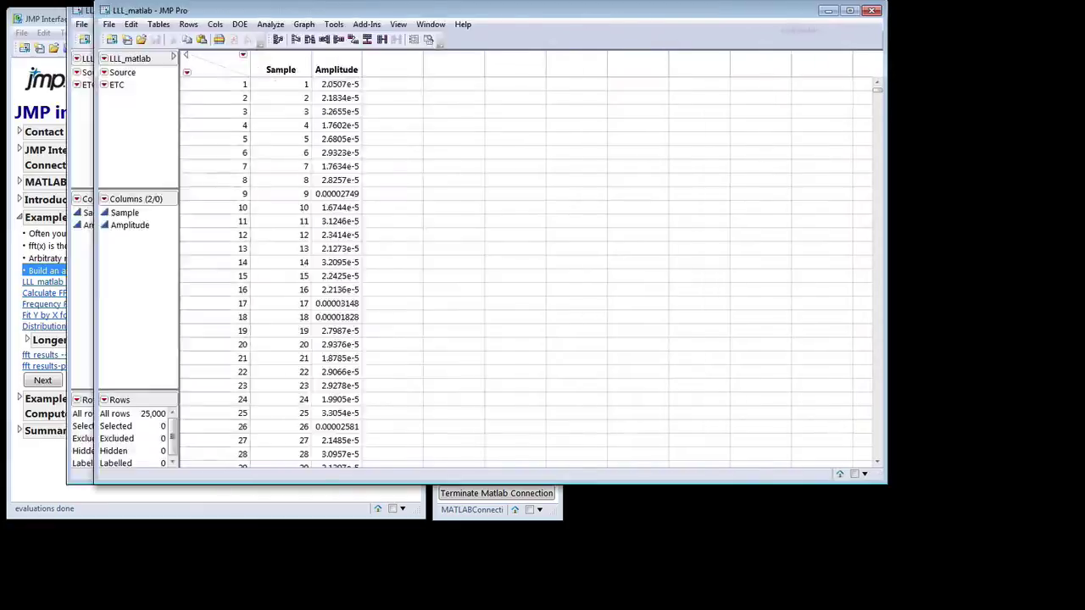
drag(639, 10, 830, 24)
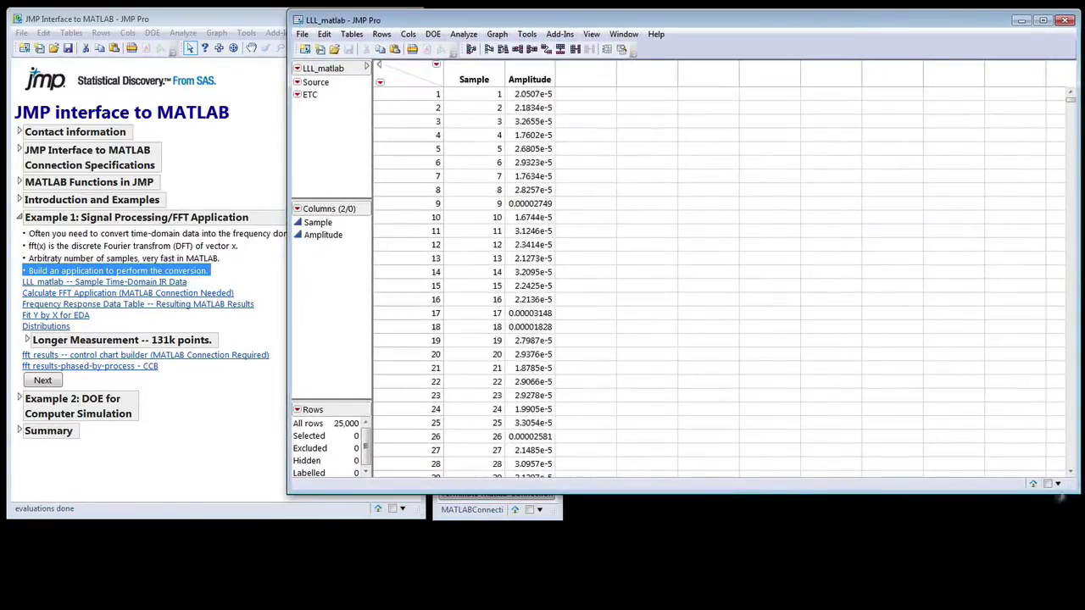
drag(1080, 495, 678, 514)
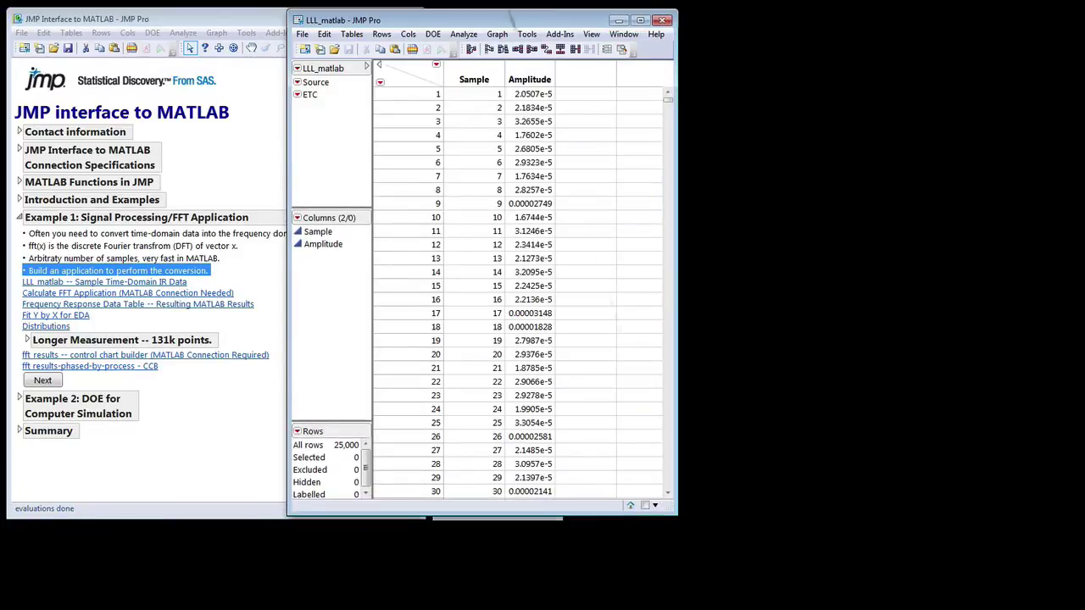
drag(567, 15, 846, 26)
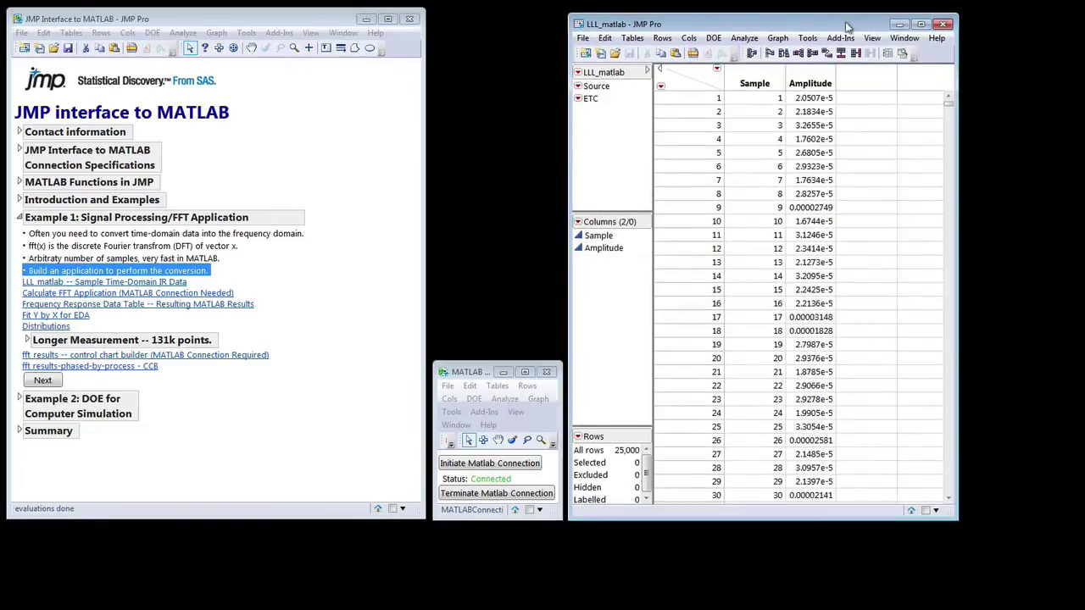
Examine the Sample and Amplitude columns of the LLL_matlab table
click(766, 85)
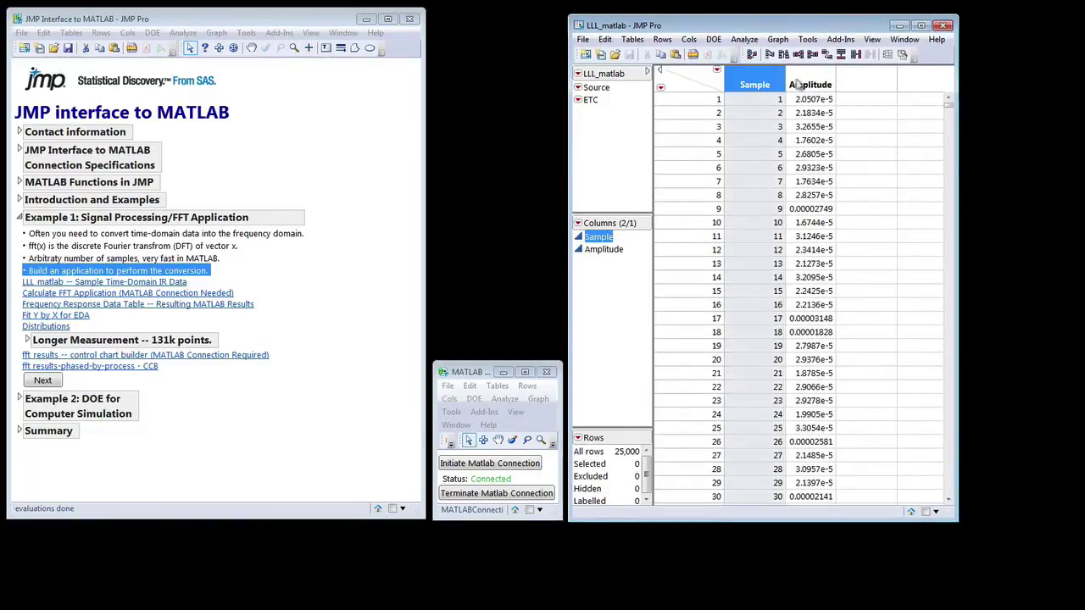
shift+click(802, 84)
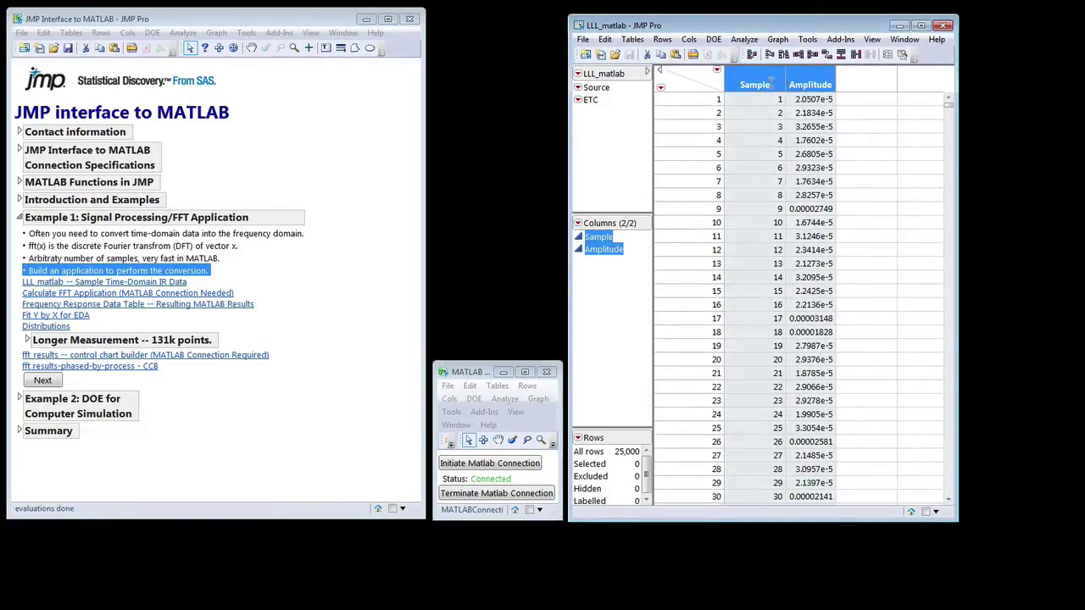
click(765, 82)
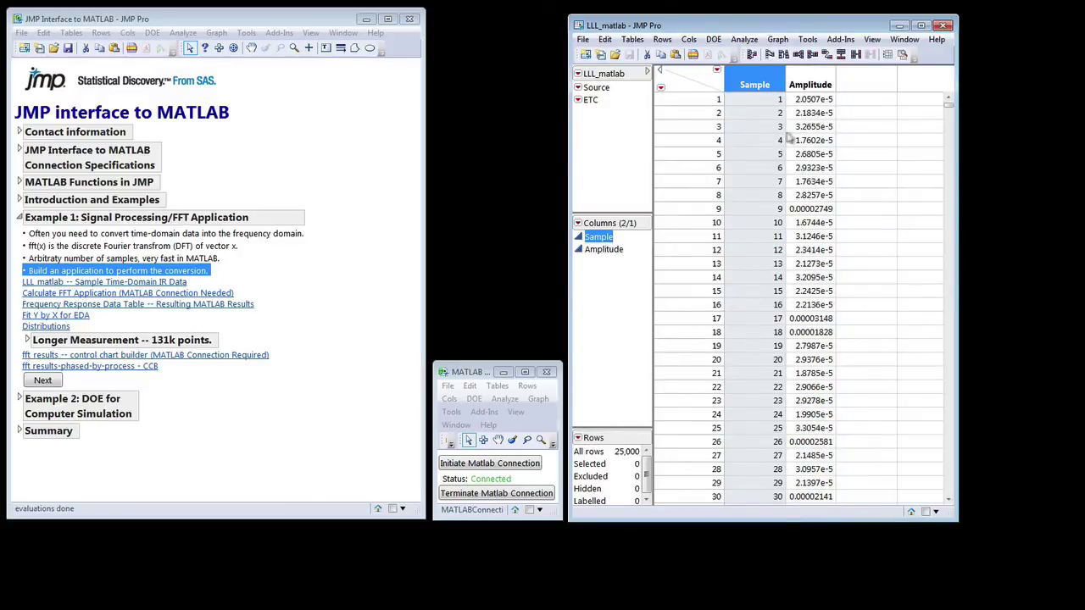
Plot Amplitude against Sample from the LLL_matlab table in Graph Builder, view the time-domain signal and close the graph
click(812, 86)
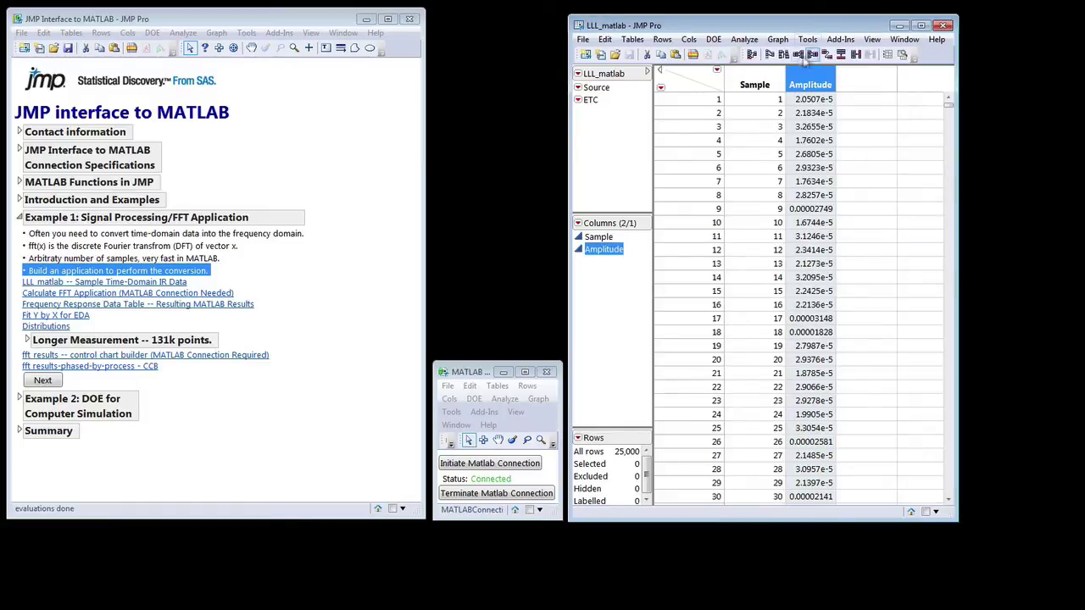
click(774, 39)
click(773, 56)
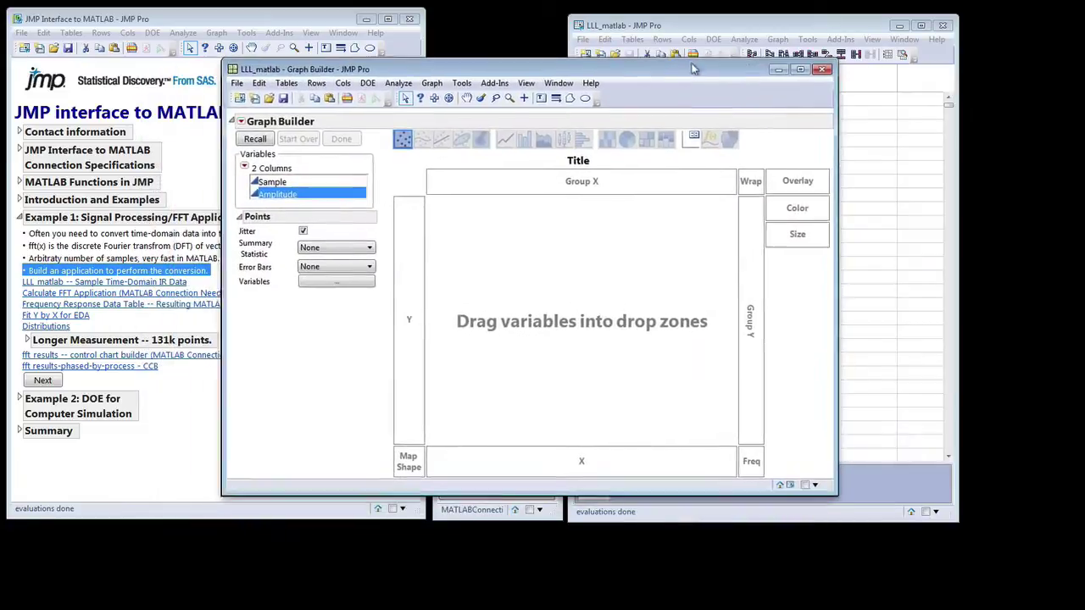
drag(310, 185, 569, 478)
drag(283, 194, 408, 233)
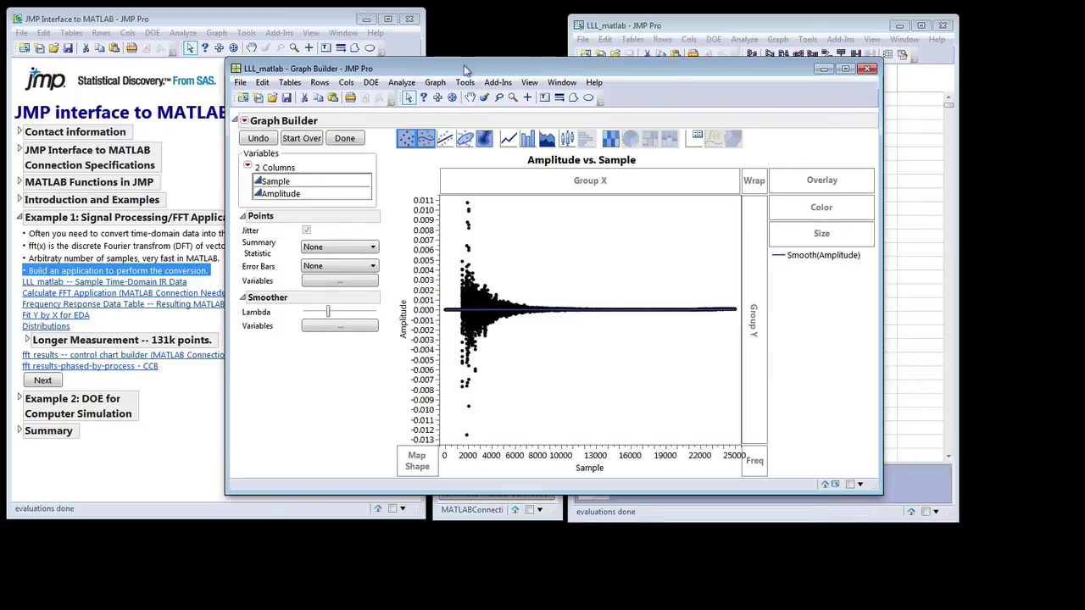
drag(465, 75, 512, 139)
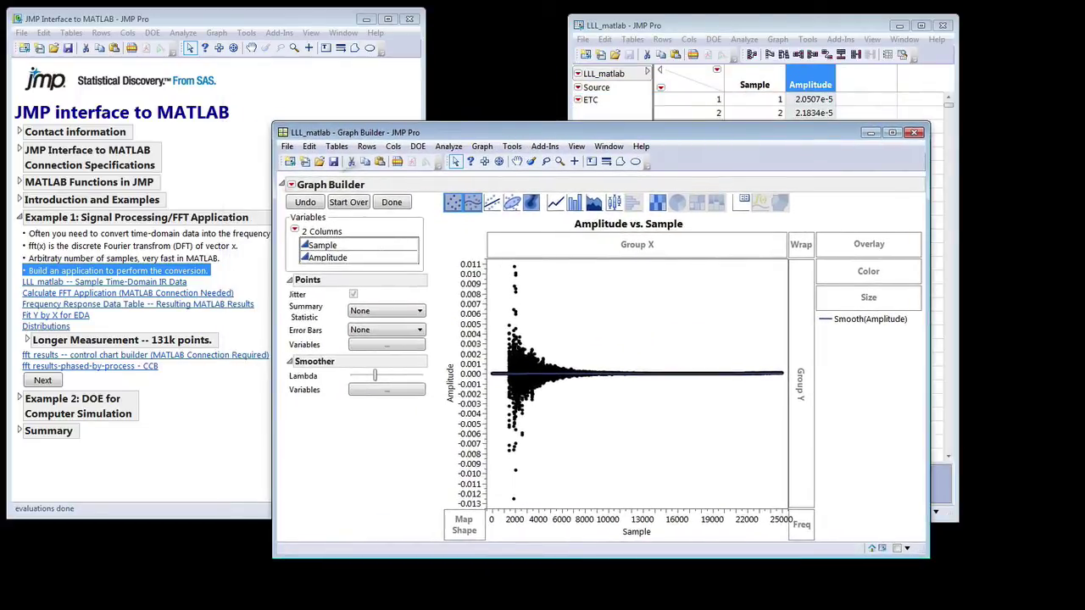
click(914, 133)
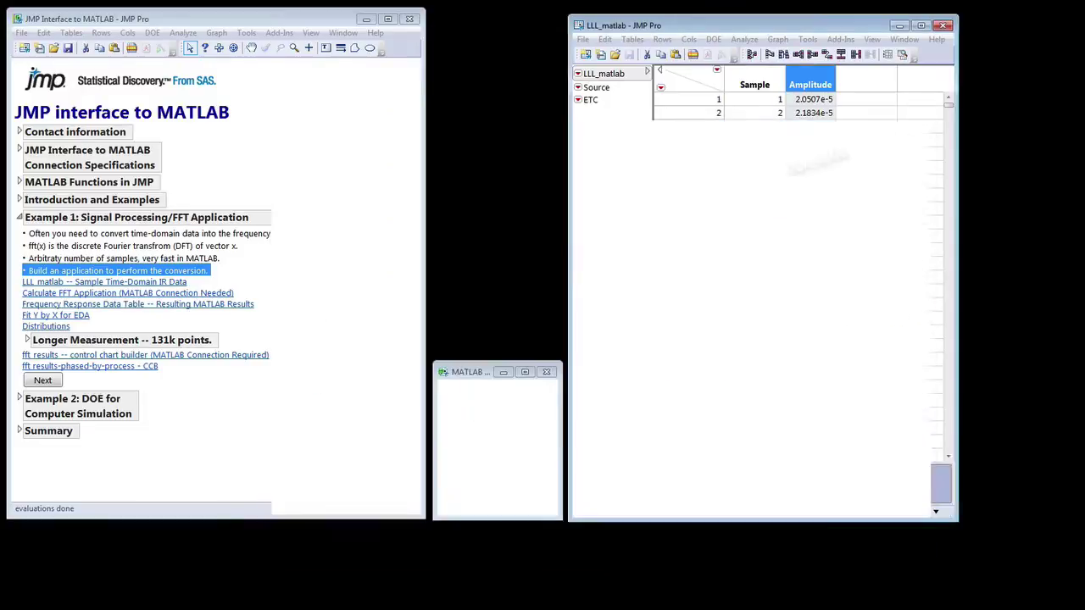
Open the Calculate FFT application script from the journal, move its window fully into view and run it
click(149, 294)
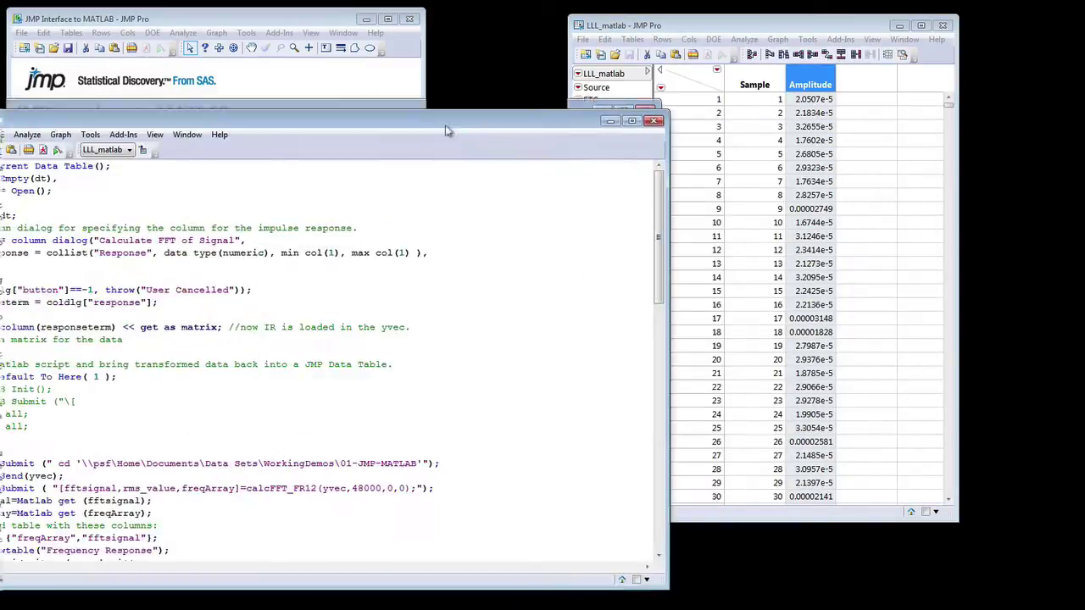
drag(445, 124, 857, 127)
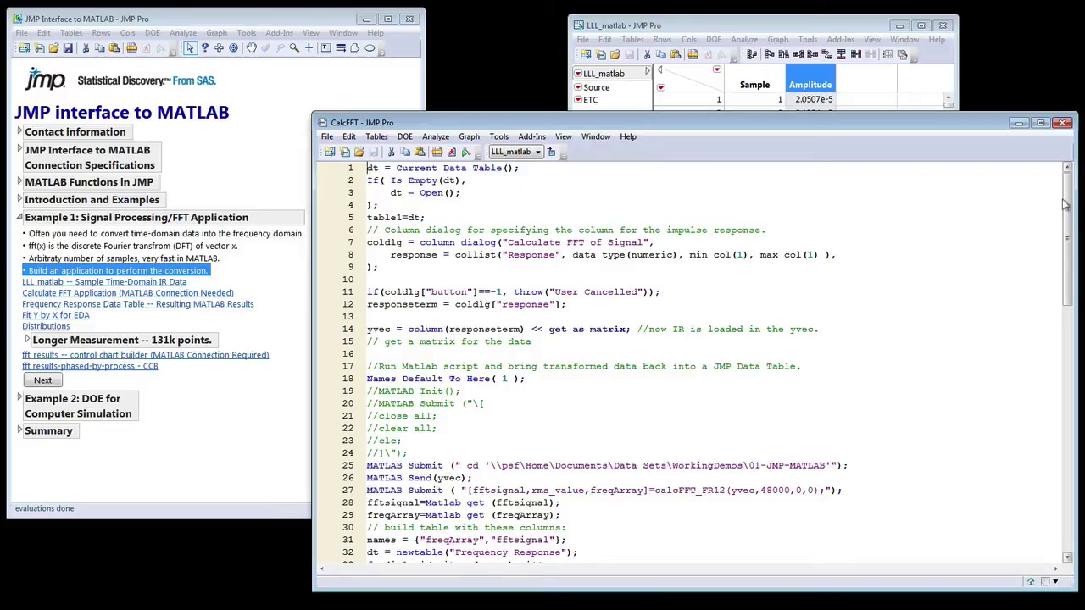
click(466, 152)
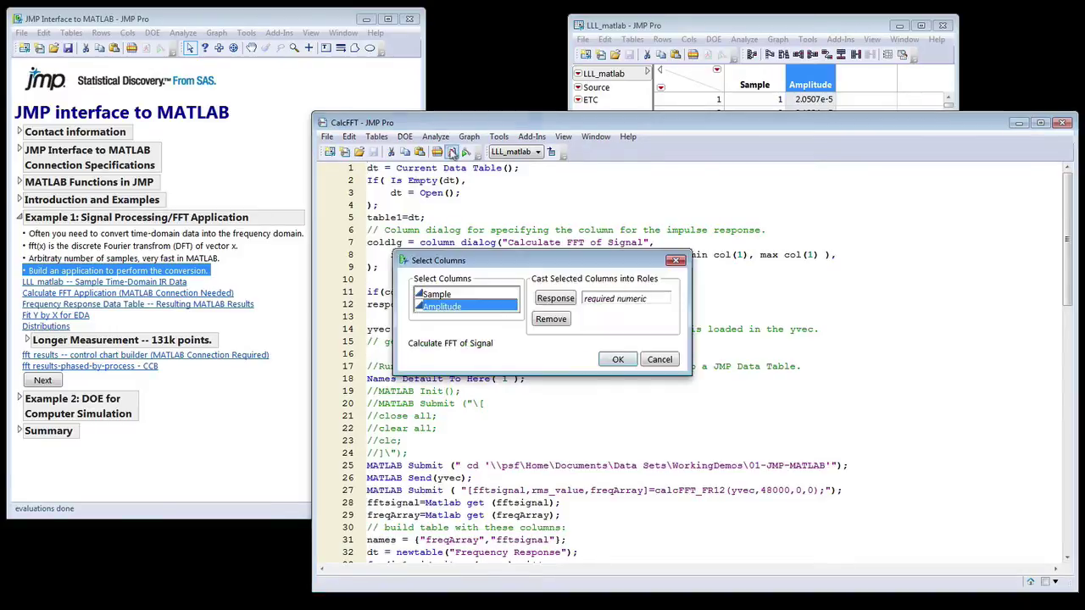
Assign Amplitude as the Response column, calculate the FFT of the signal and shift the resulting Frequency Response table slightly
drag(551, 261, 487, 64)
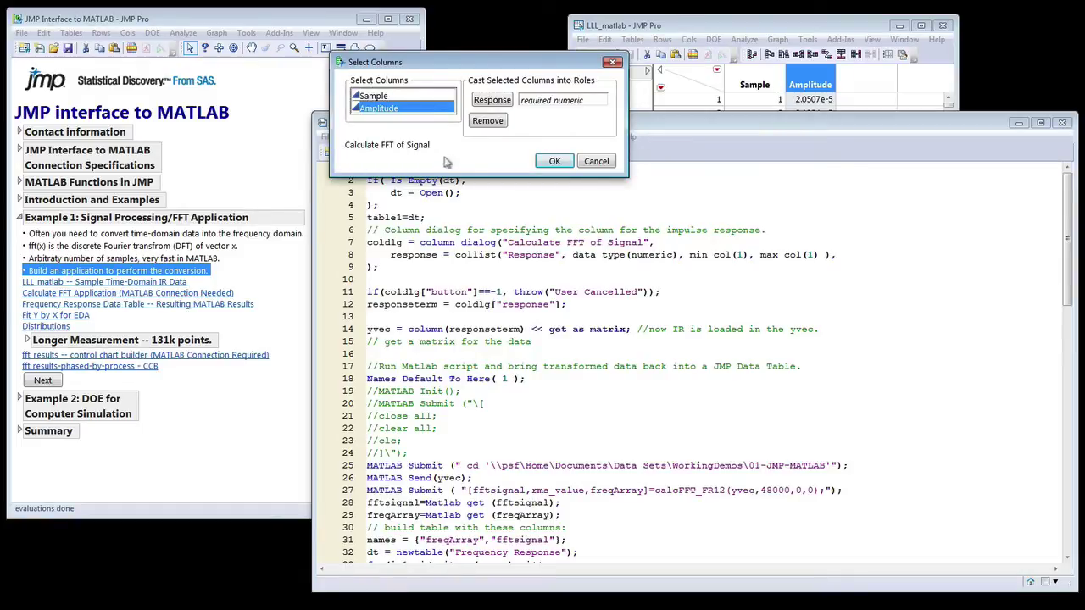
drag(497, 71, 477, 123)
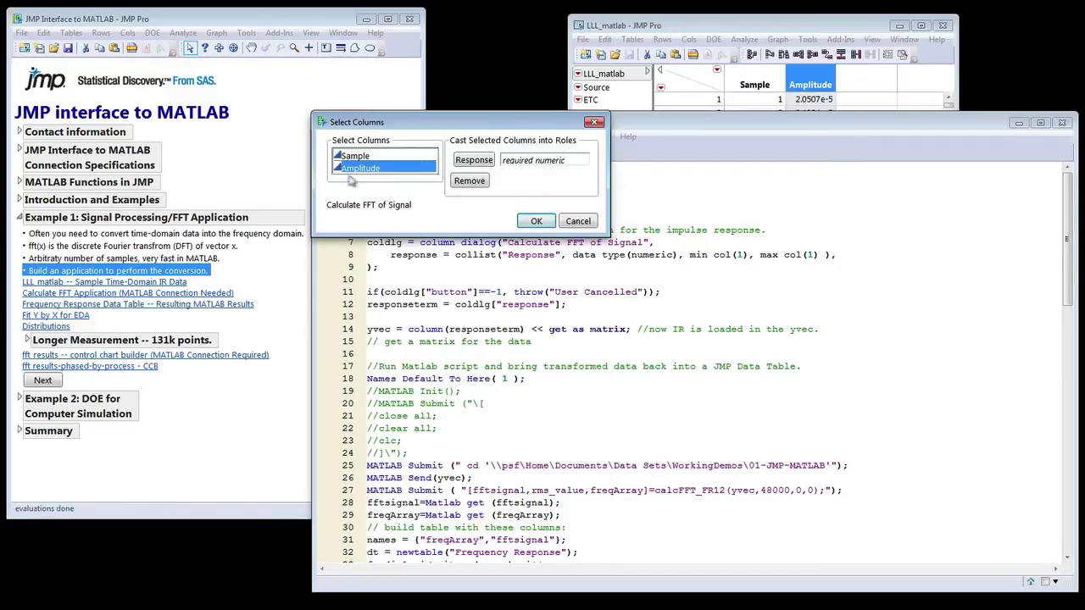
click(474, 160)
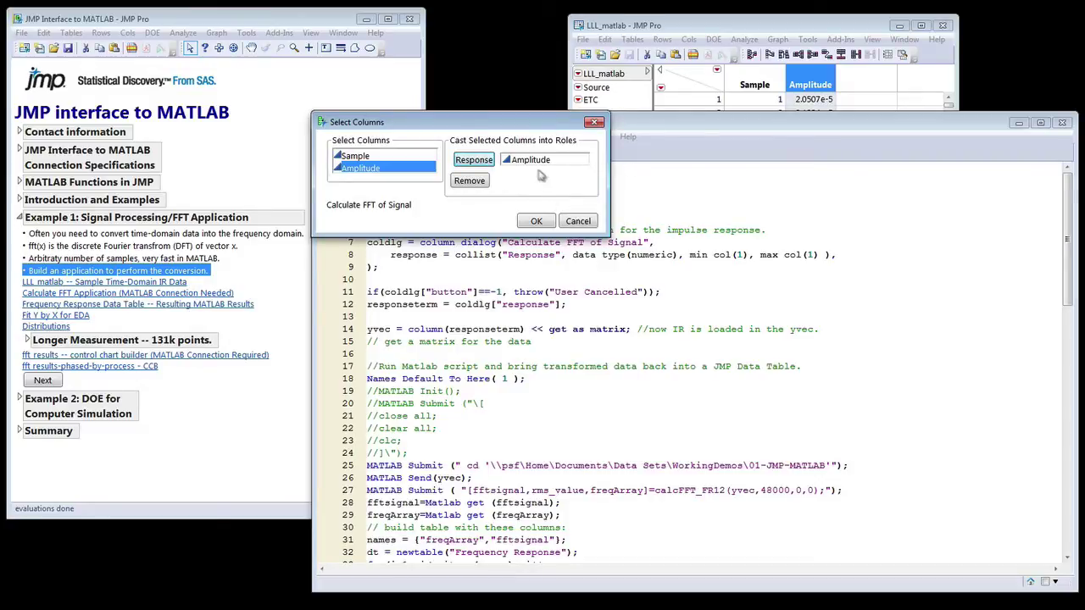
click(536, 222)
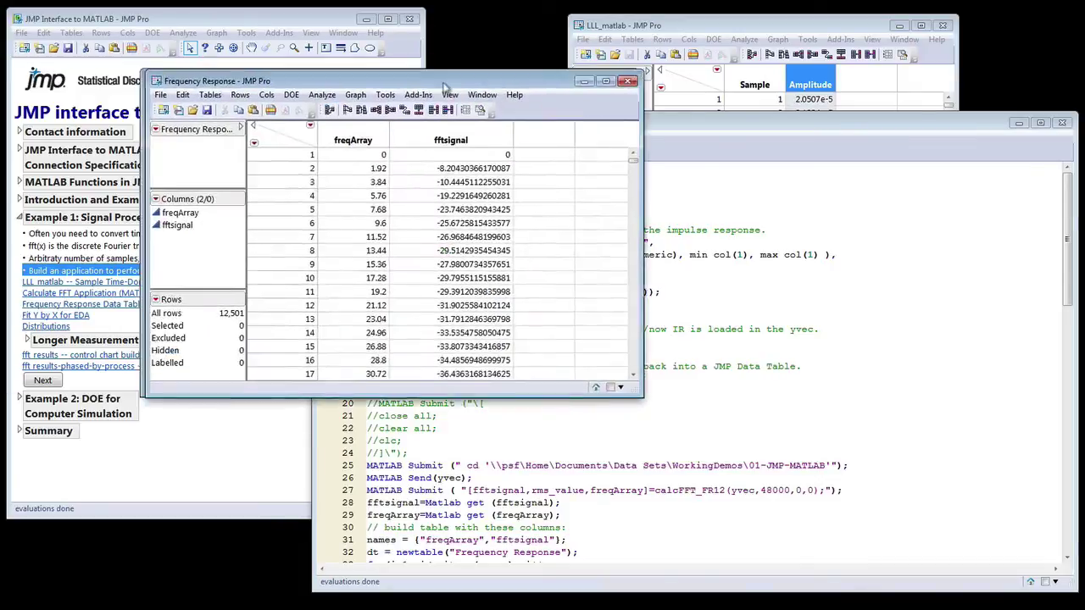
drag(443, 78, 419, 86)
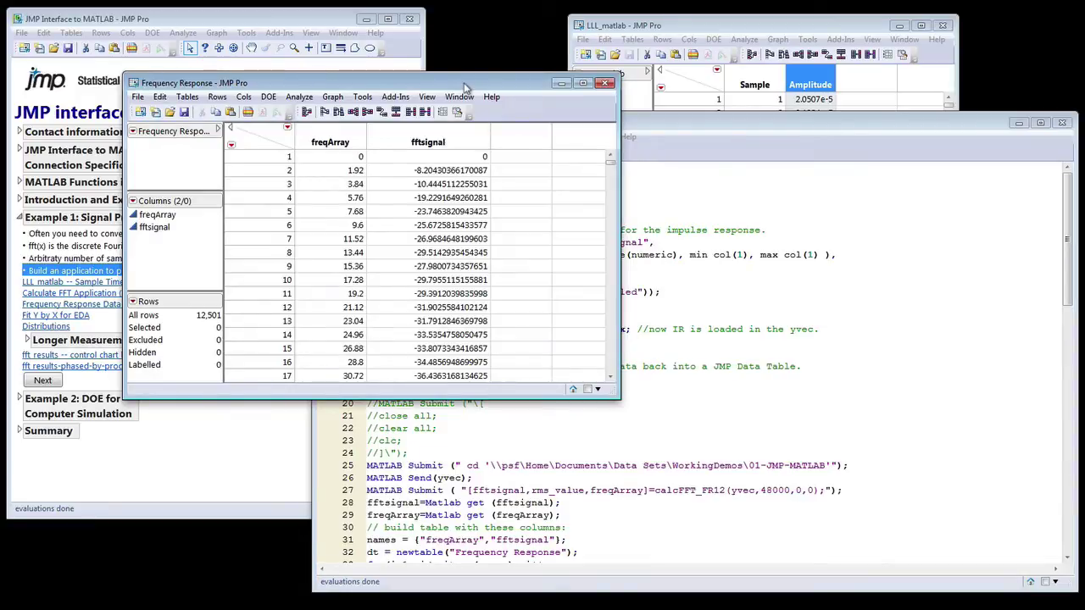
Examine the CalcFFT script's MATLAB calls: the directory change, sending yvec, the calcFFT_FR12 arguments, and retrieving fftsignal and freqArray
click(630, 437)
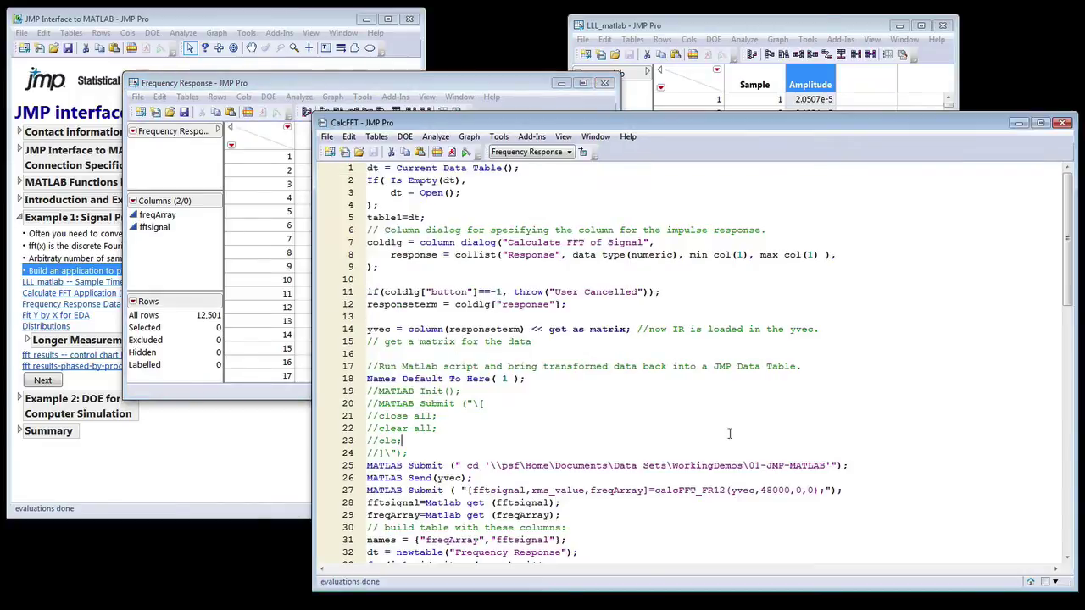
drag(1065, 261, 1061, 326)
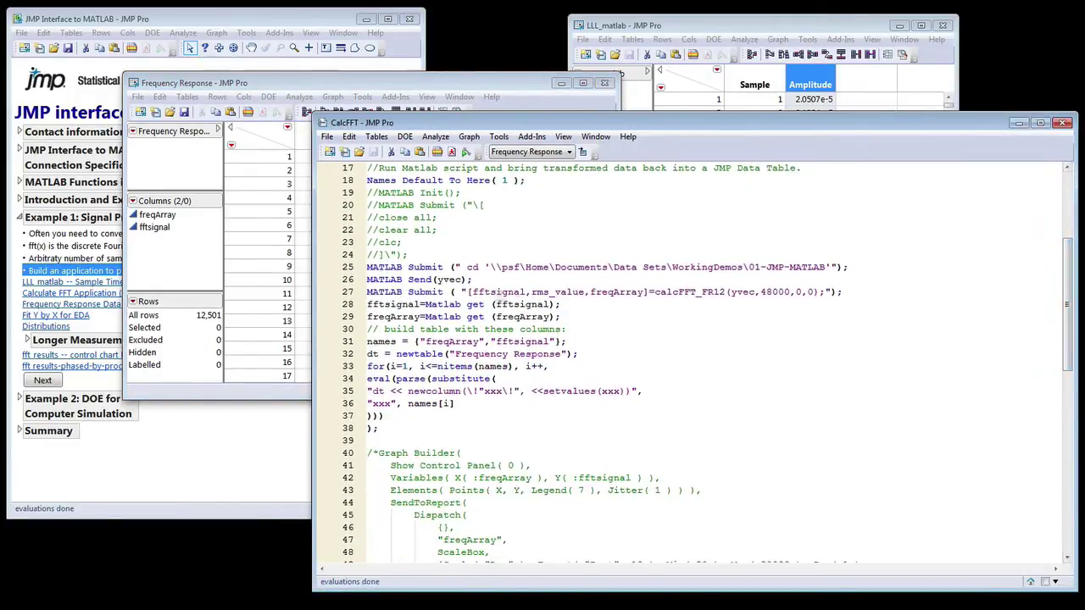
drag(465, 270, 812, 268)
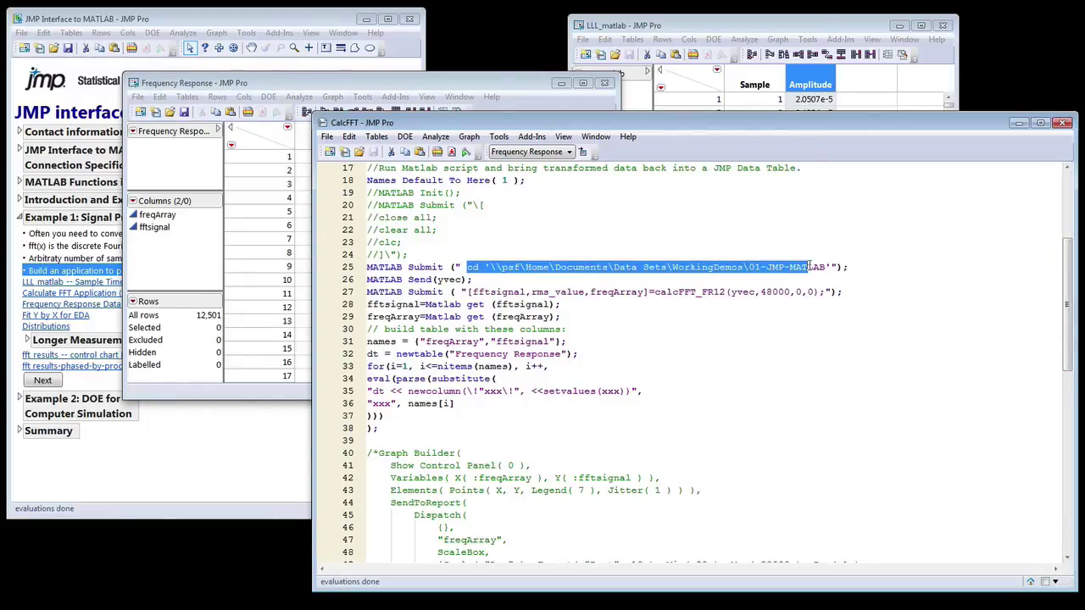
double_click(449, 280)
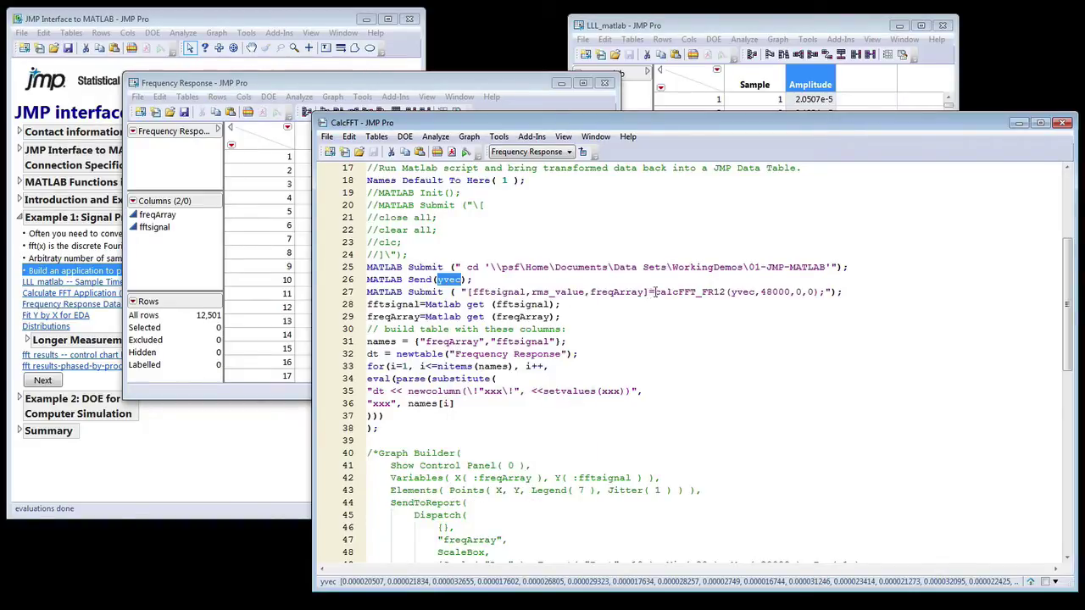
drag(656, 292, 727, 292)
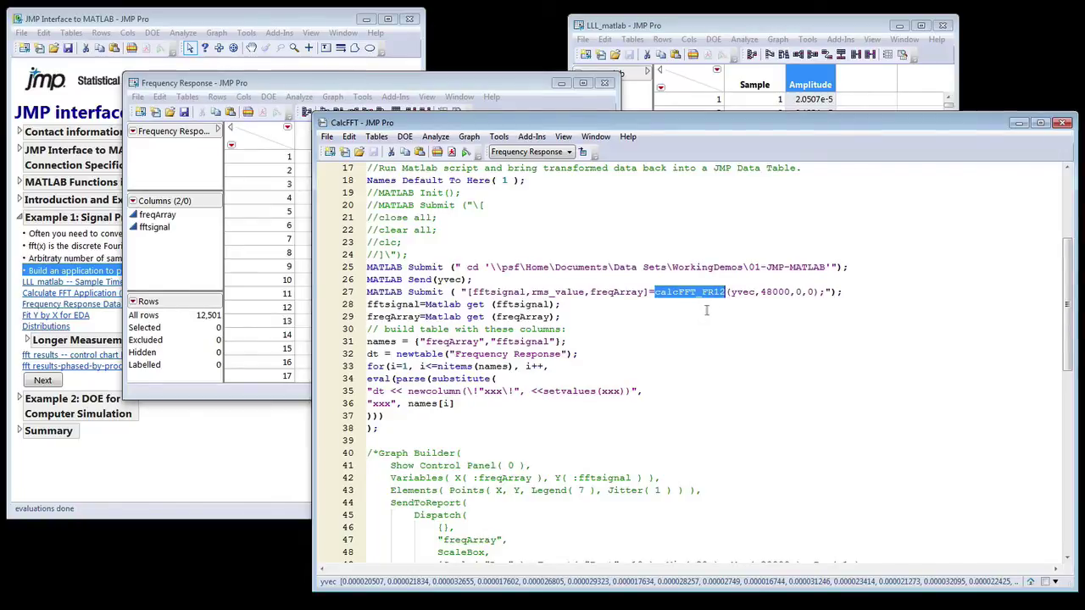
double_click(741, 291)
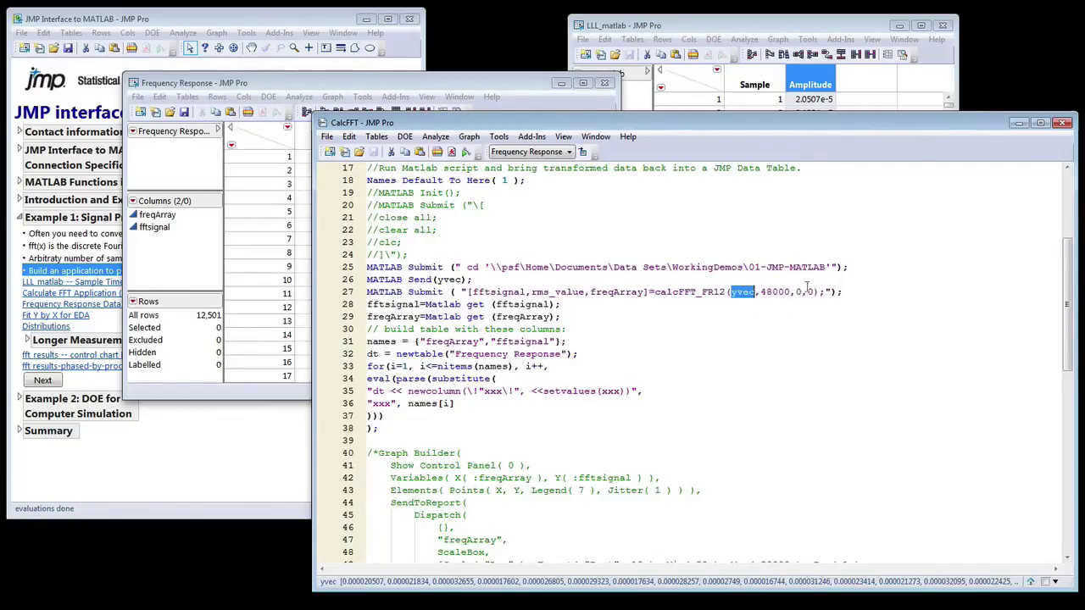
double_click(773, 291)
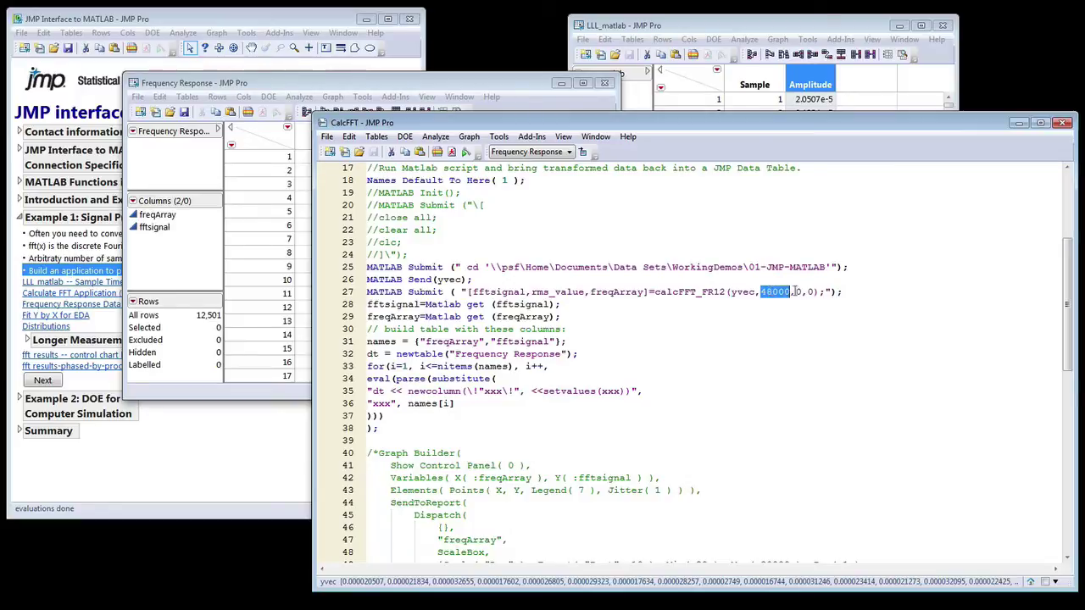
drag(795, 291, 815, 292)
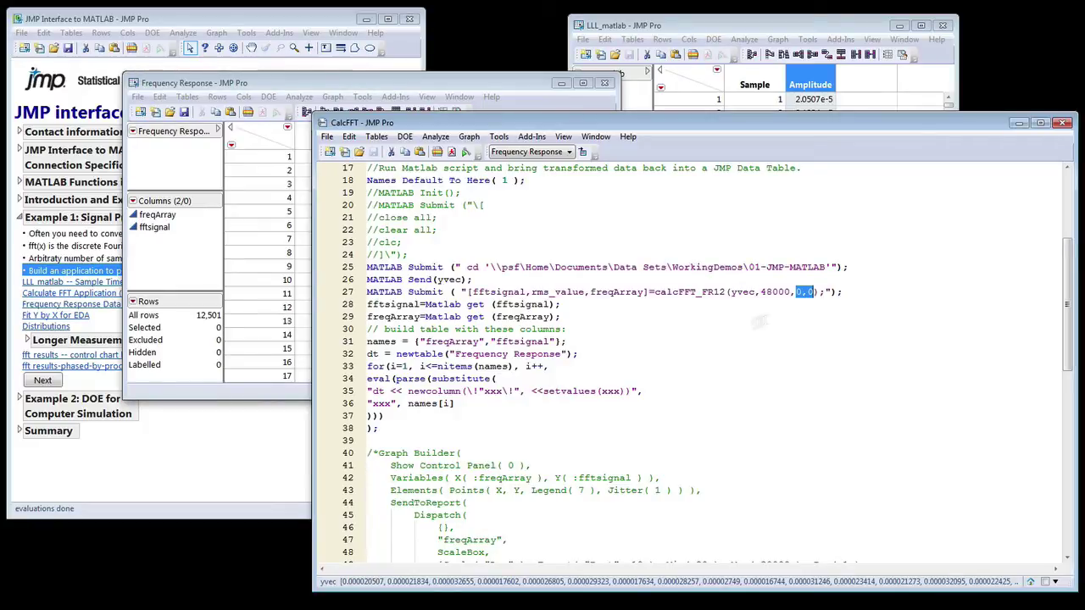
click(526, 305)
double_click(526, 304)
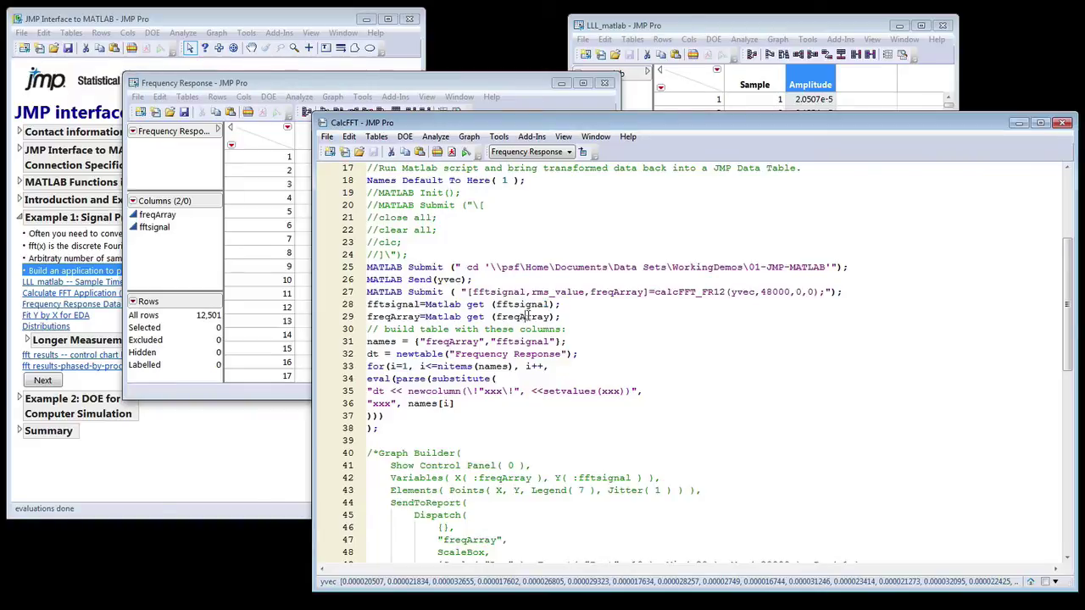
double_click(521, 317)
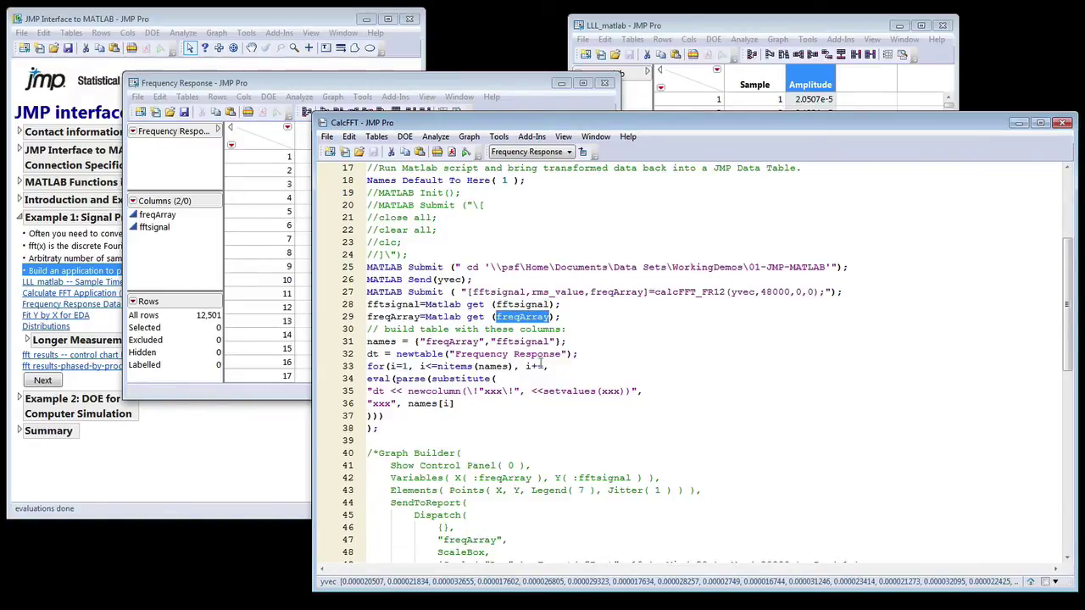
Plot fftsignal against freqArray from the Frequency Response table in Graph Builder
click(430, 86)
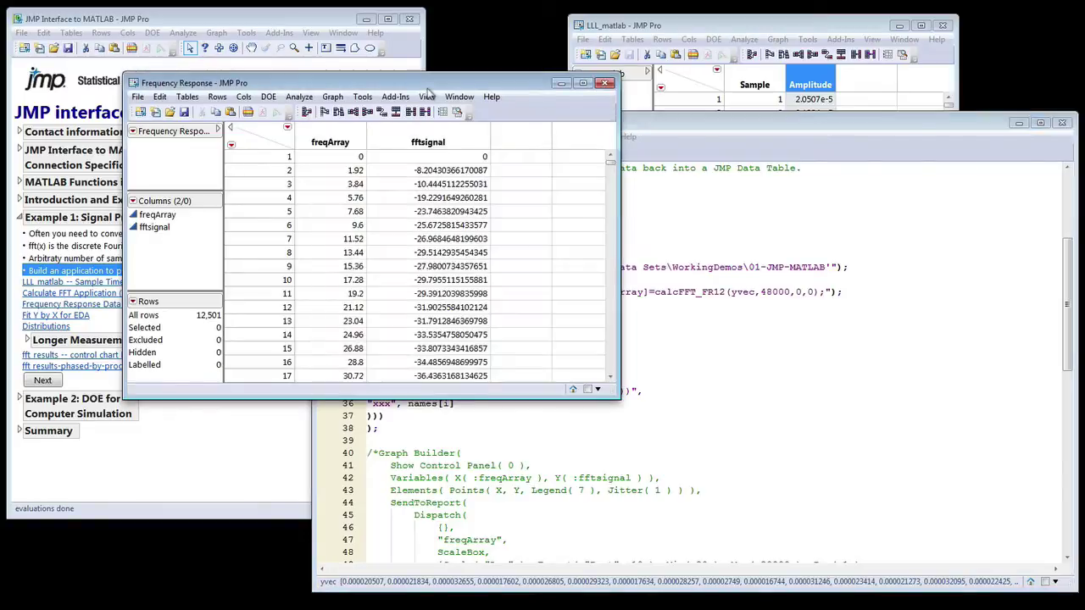
click(339, 137)
click(458, 139)
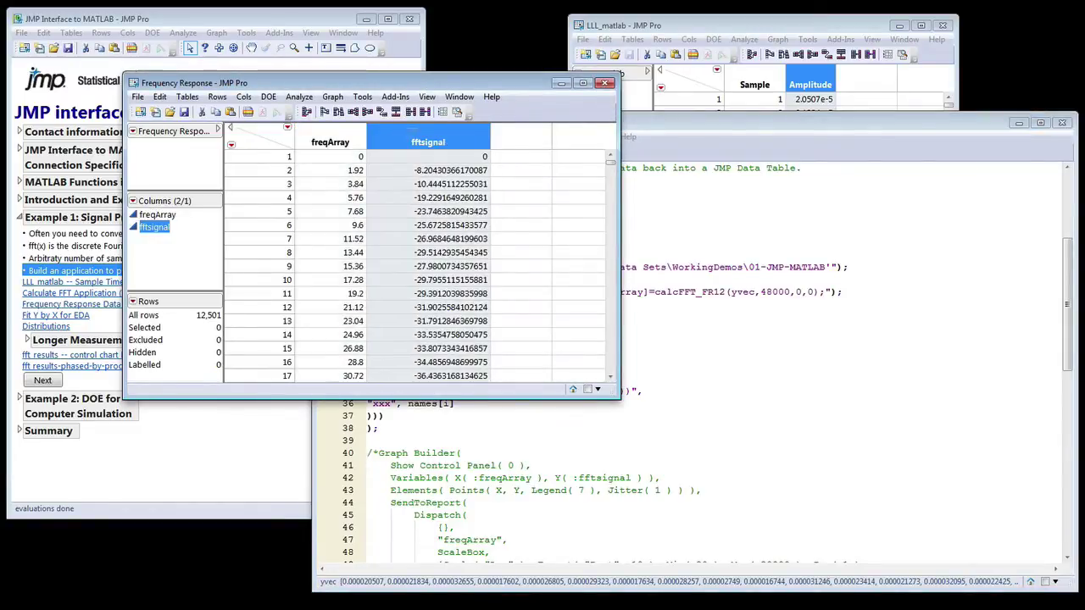
click(339, 137)
click(332, 96)
click(332, 96)
click(333, 96)
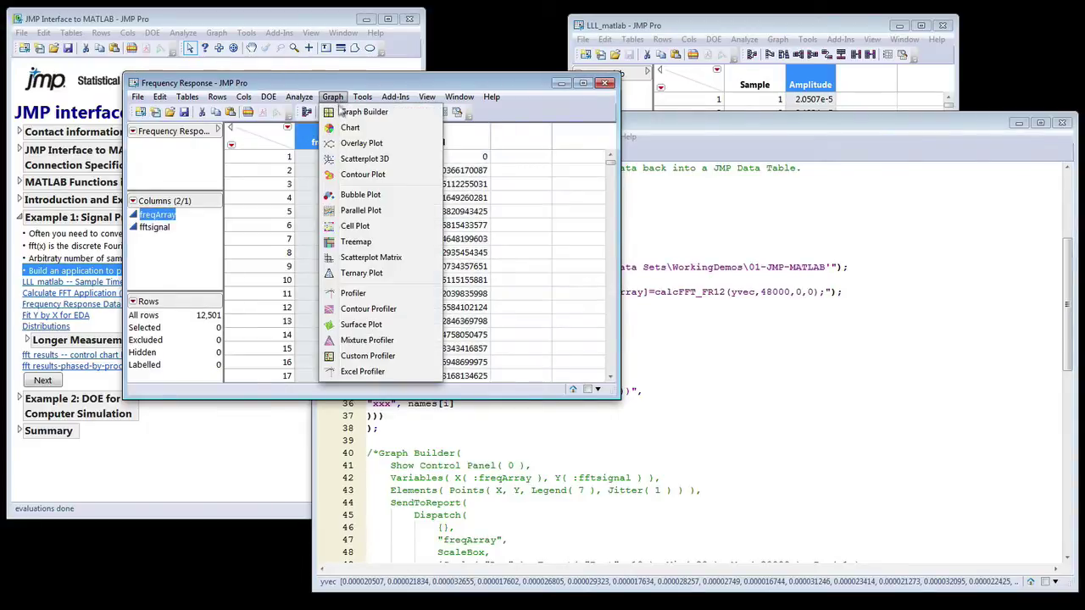
click(344, 112)
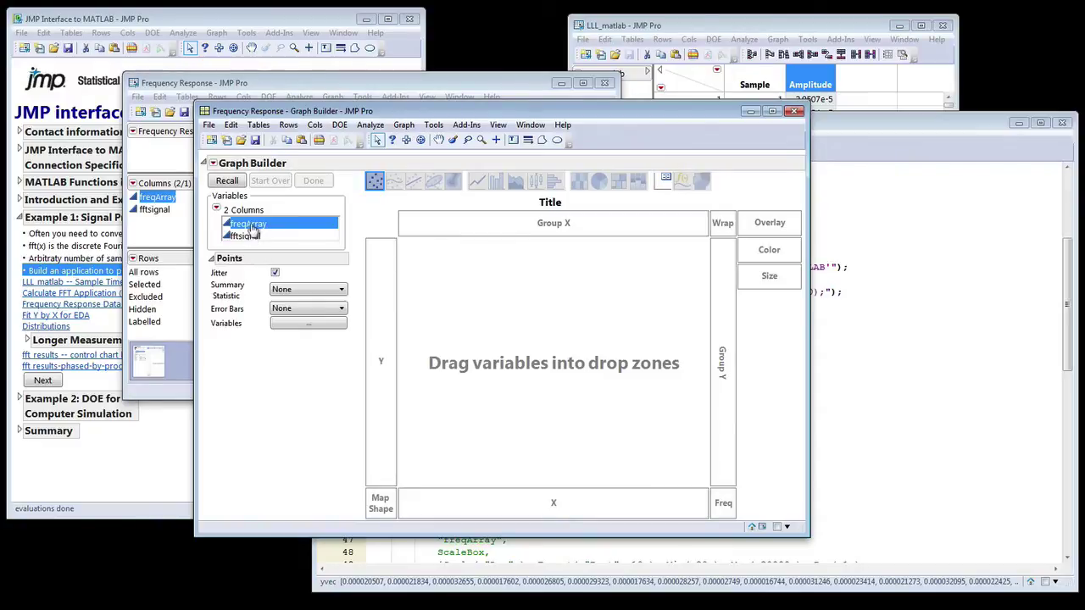
drag(252, 227, 525, 512)
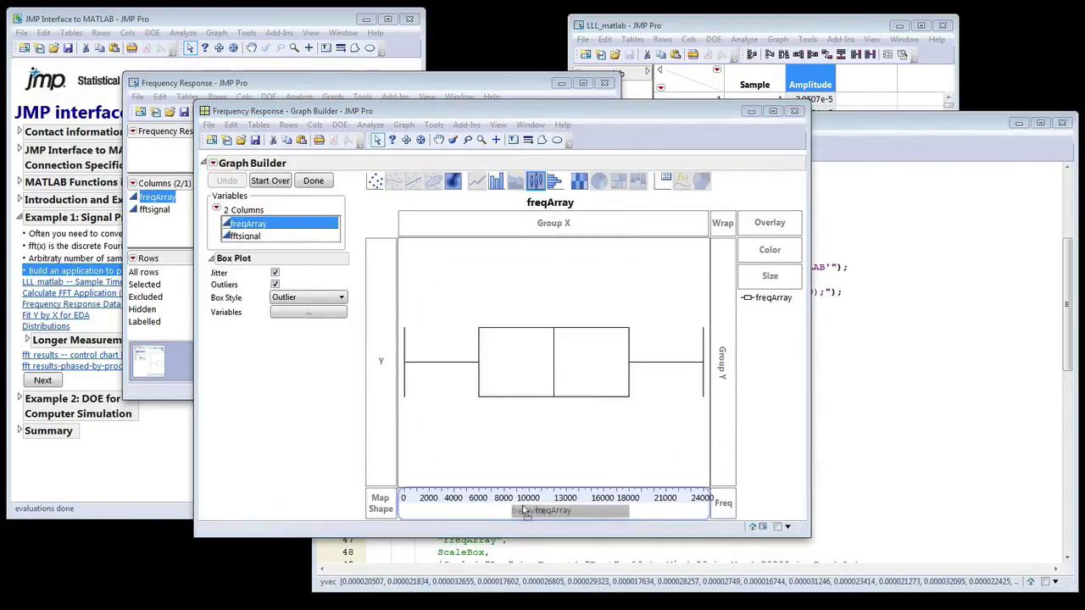
drag(246, 236, 380, 293)
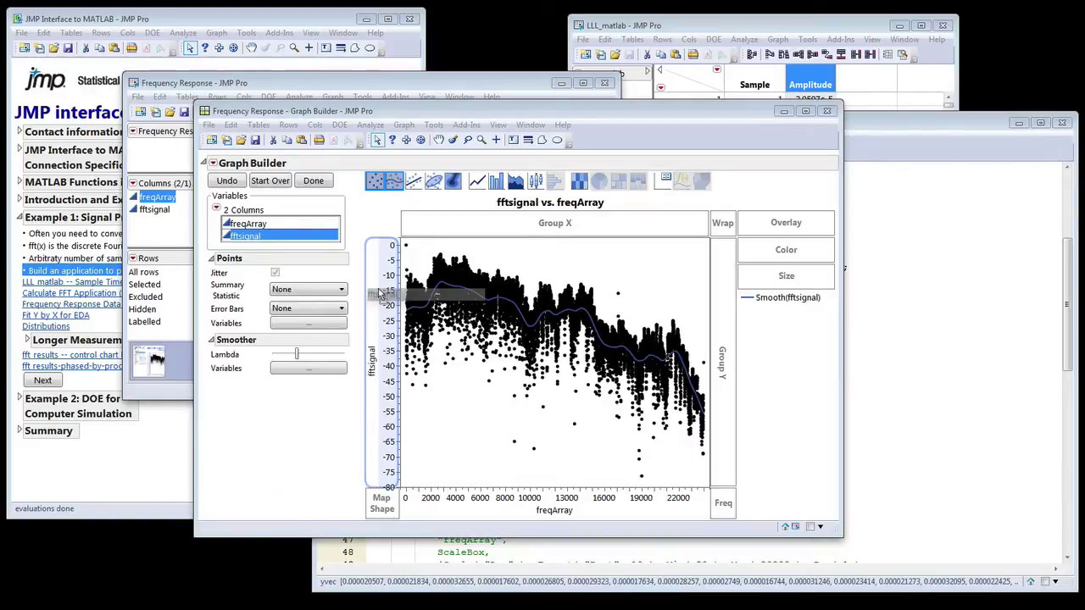
drag(380, 293, 381, 293)
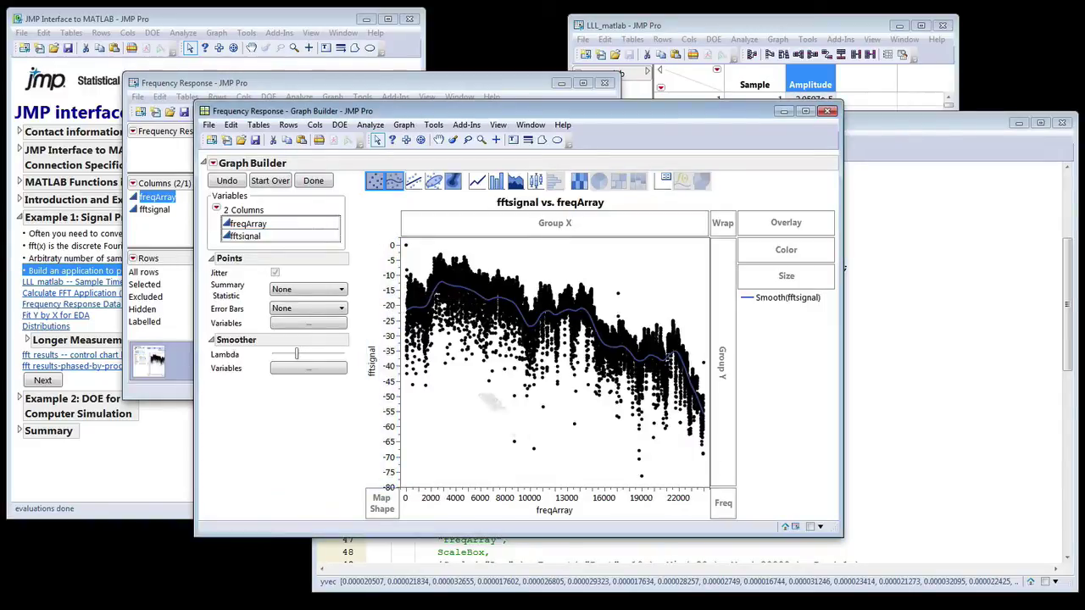
Set the freqArray axis to a log scale from 20 to 20000 and remove the smoother from the graph
double_click(555, 500)
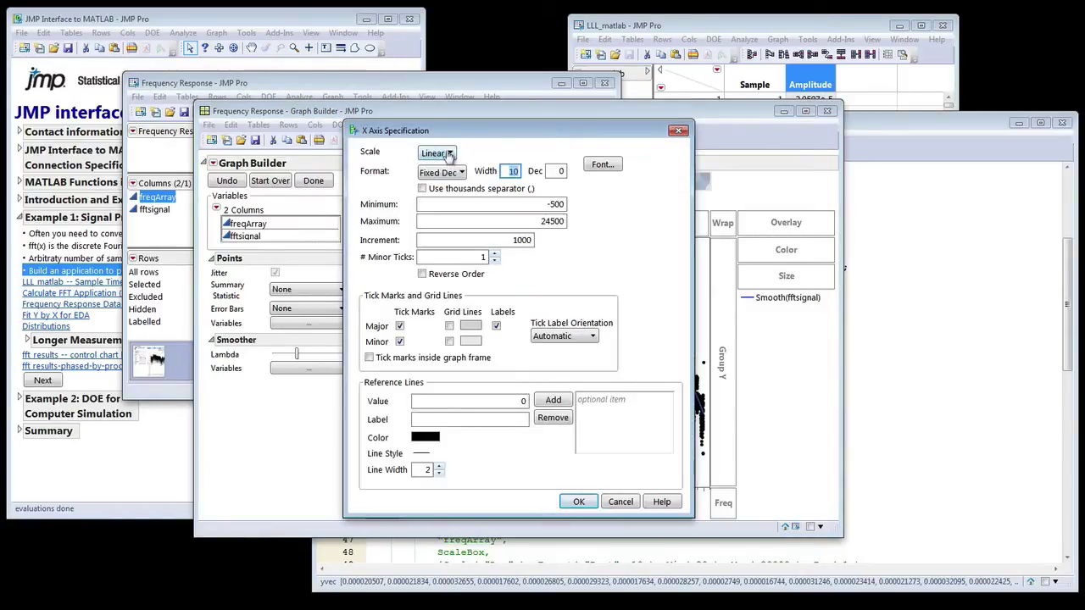
drag(458, 135, 526, 60)
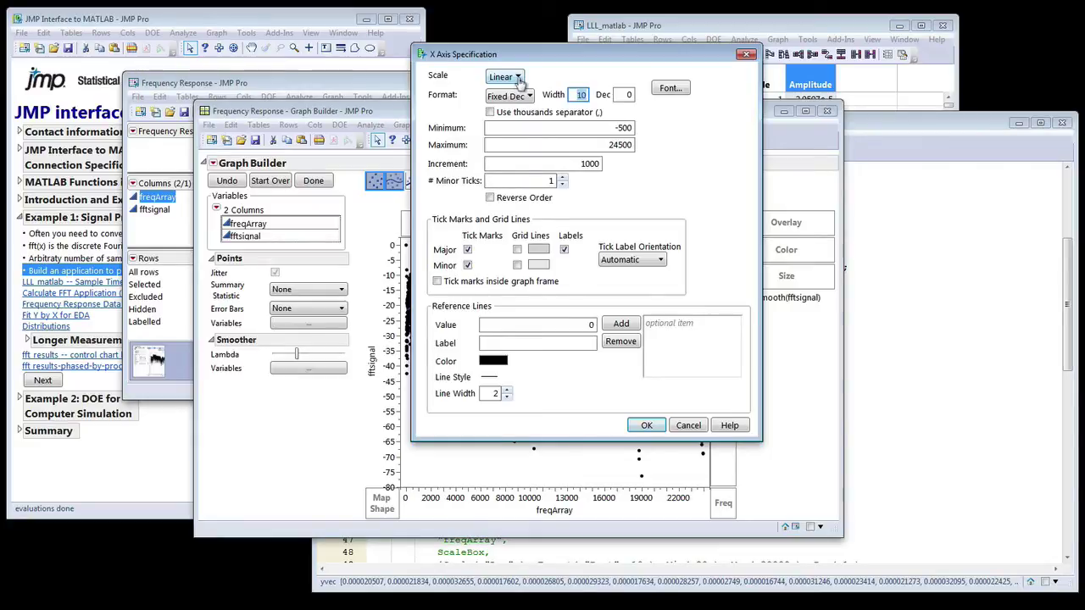
click(518, 77)
click(507, 106)
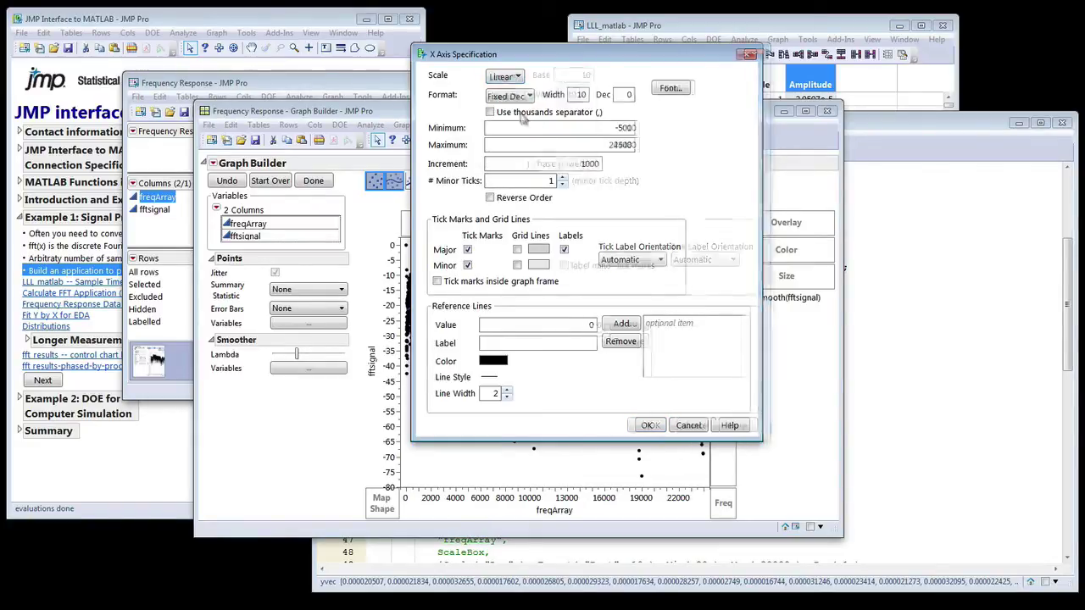
double_click(613, 128)
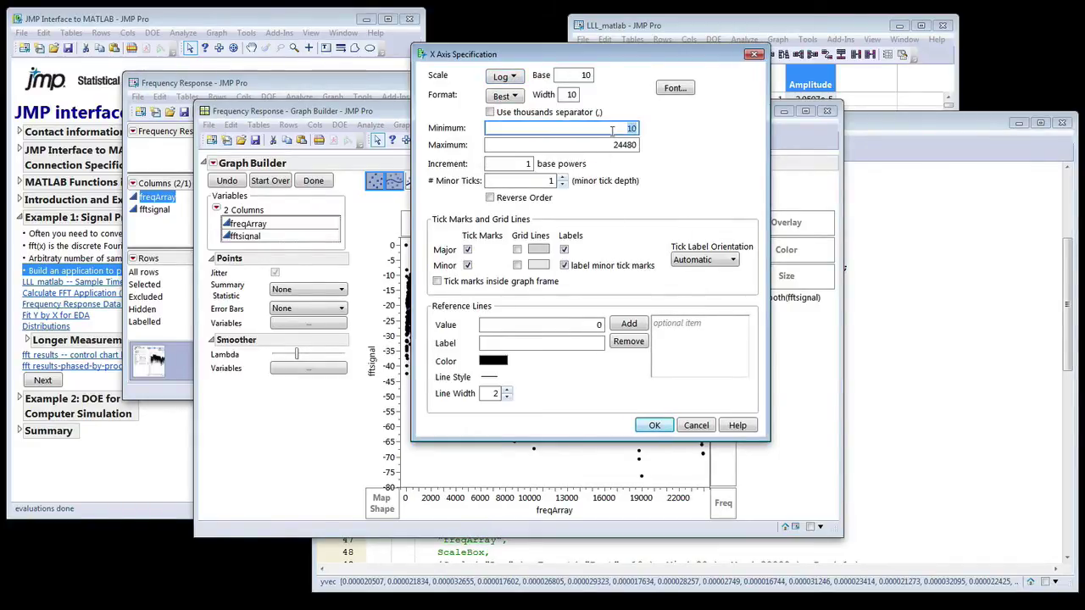
text(20)
key(Tab)
text(20)
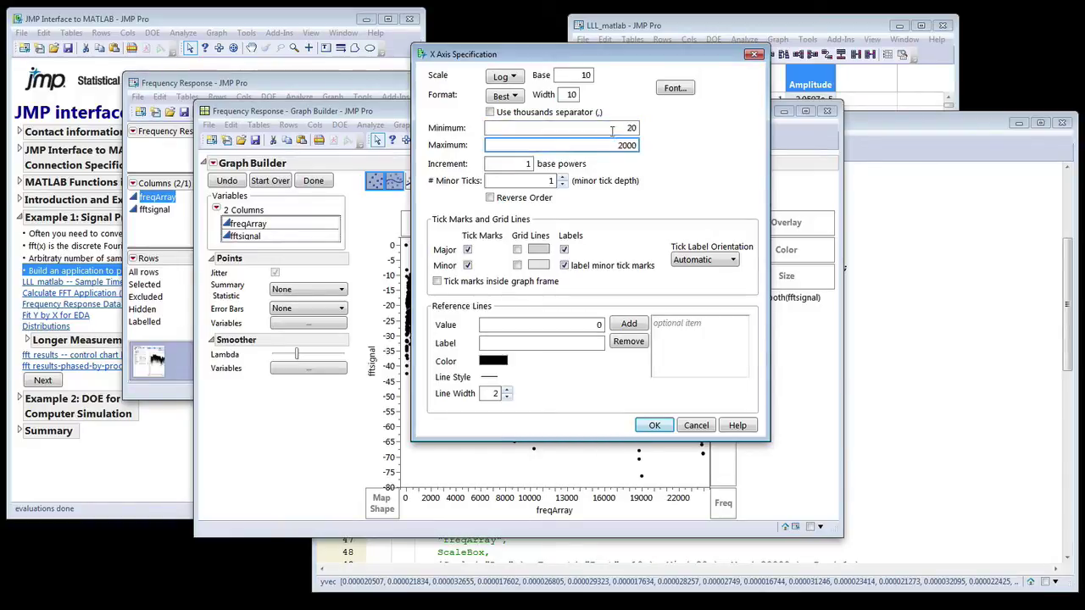
key(Tab)
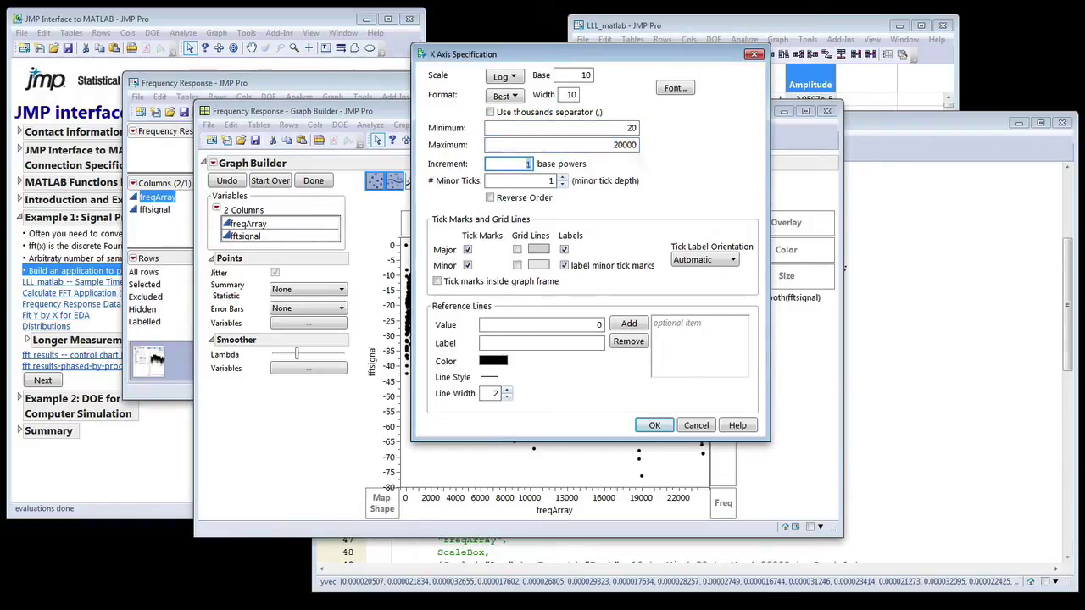
click(655, 425)
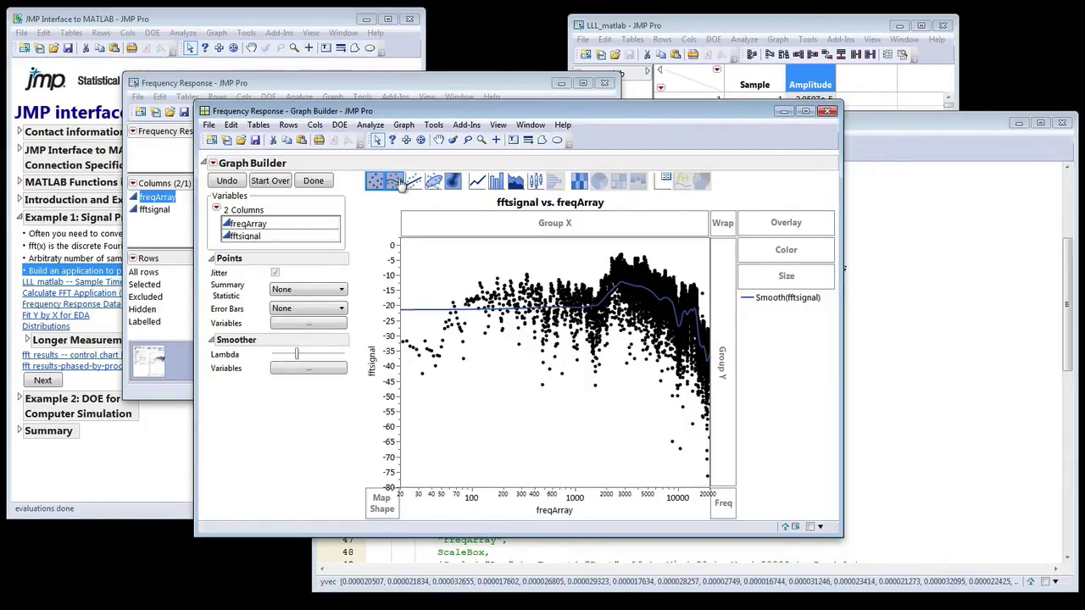
click(399, 184)
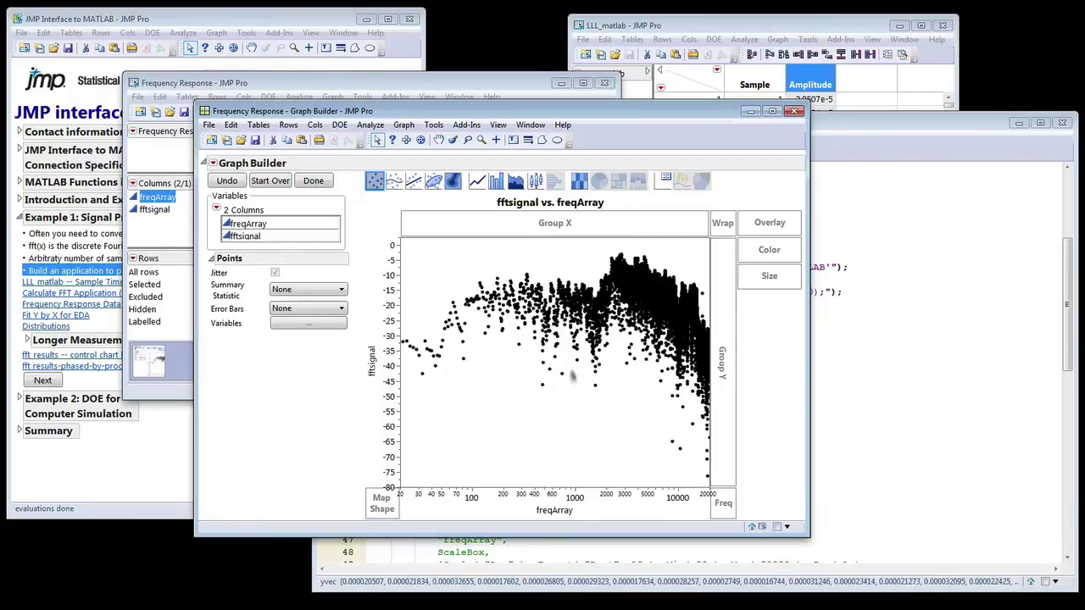
Color the rows of the graph points above about -16 and beyond about 1000 on freqArray red in the Frequency Response table
drag(574, 241, 706, 299)
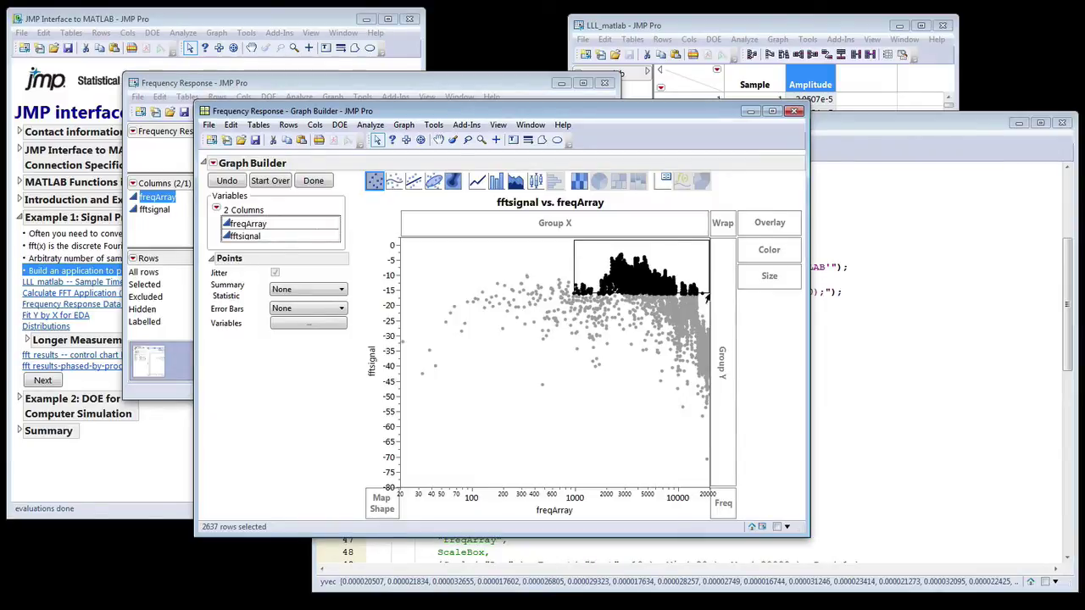
drag(708, 297, 708, 297)
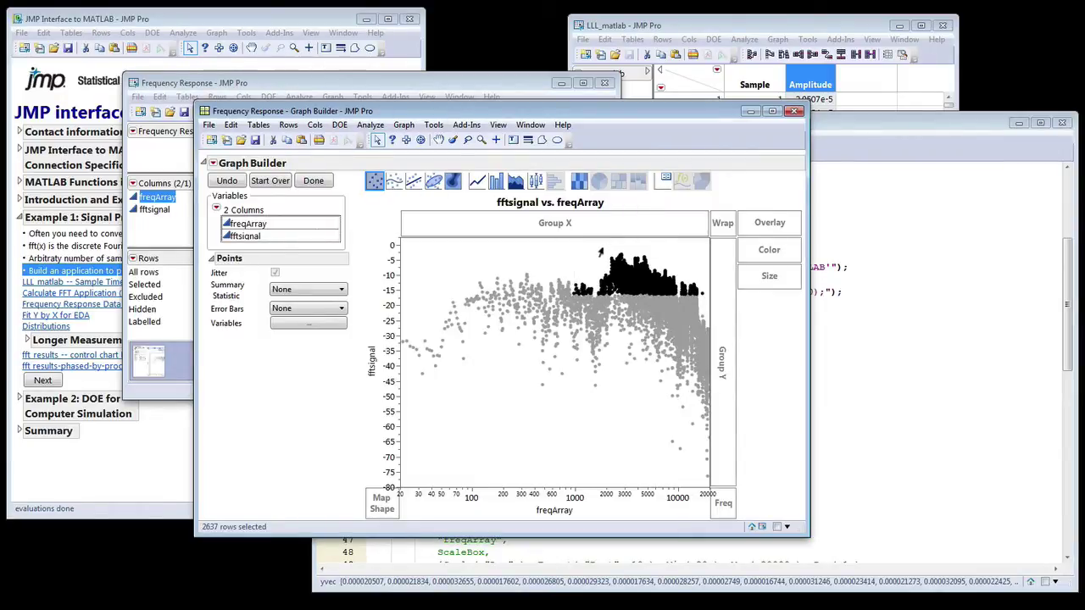
click(416, 85)
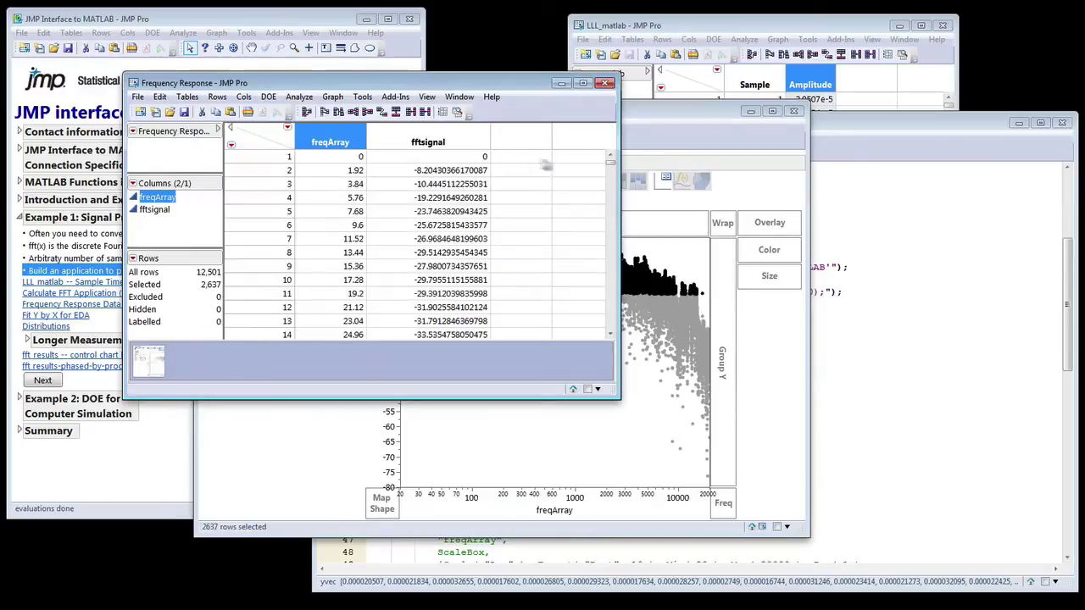
drag(611, 165, 612, 174)
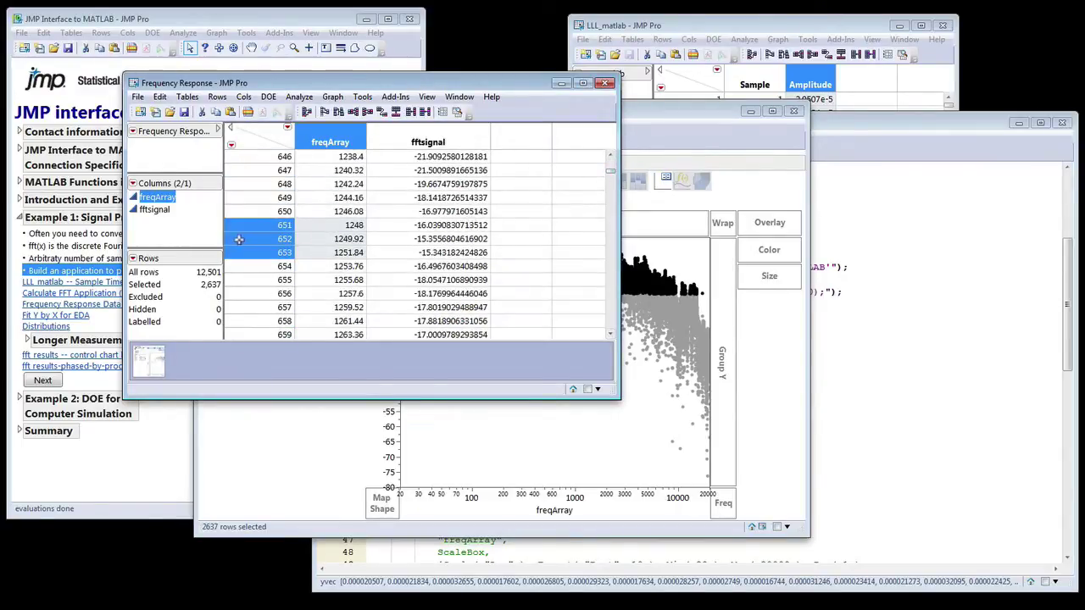
right_click(261, 226)
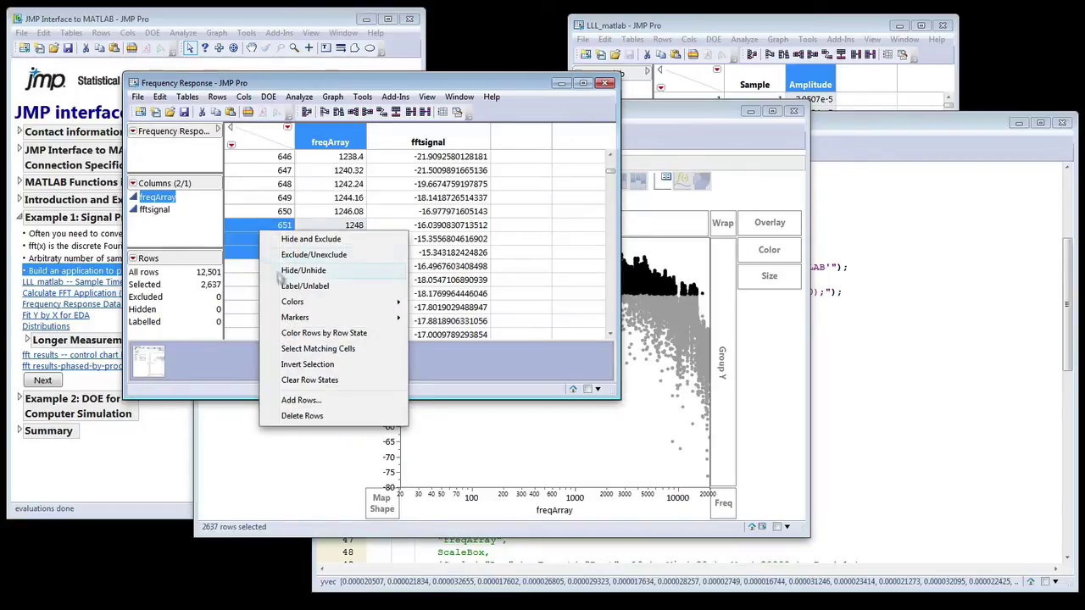
mouse_move(292, 304)
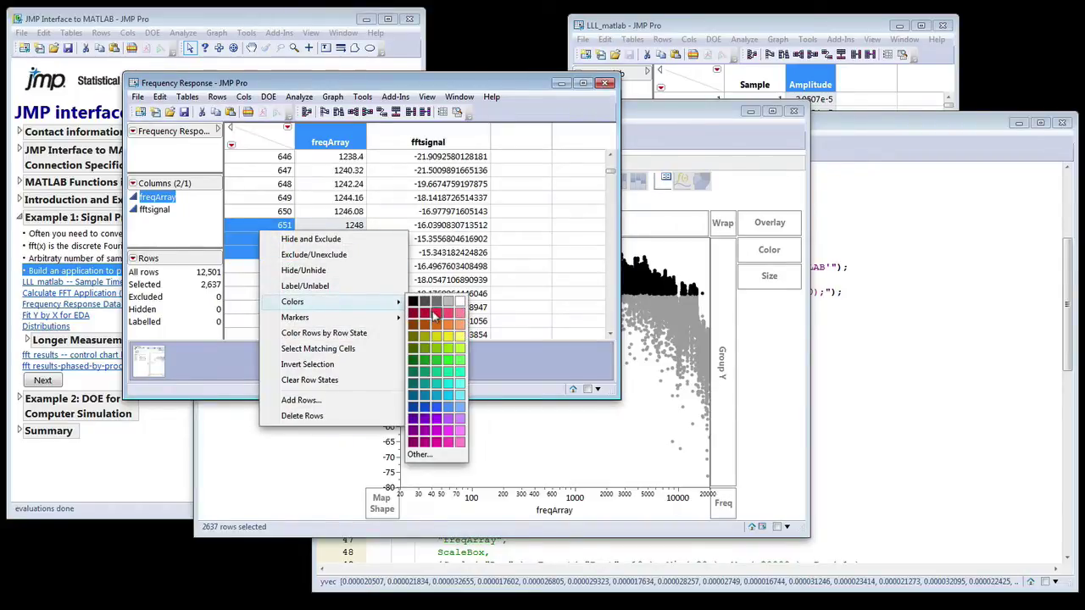
click(434, 315)
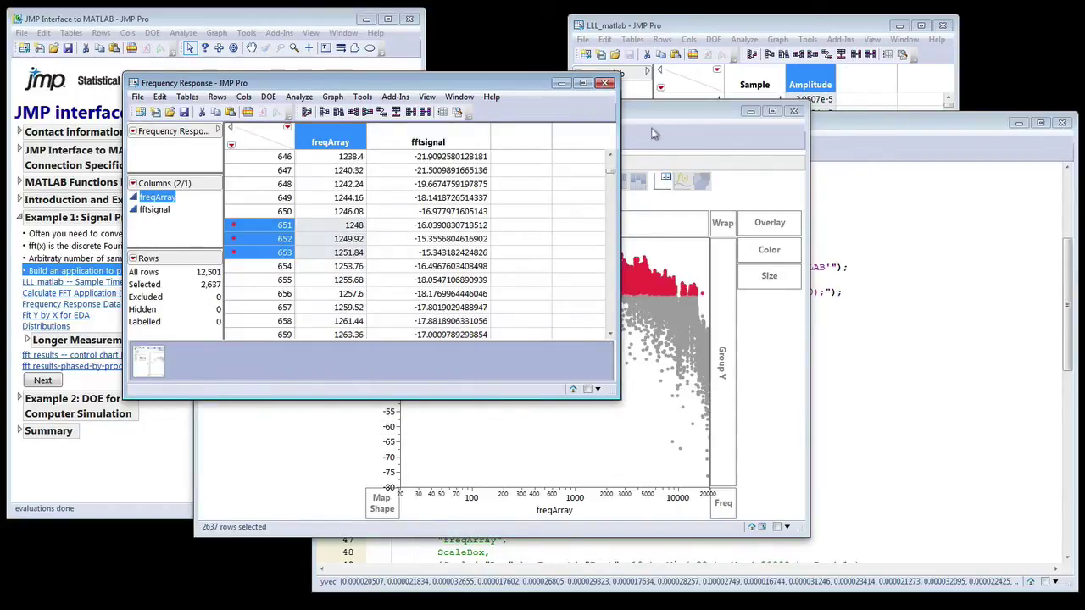
Clear the point selection, finish the fftsignal graph and move its window clear of the Frequency Response table
click(653, 133)
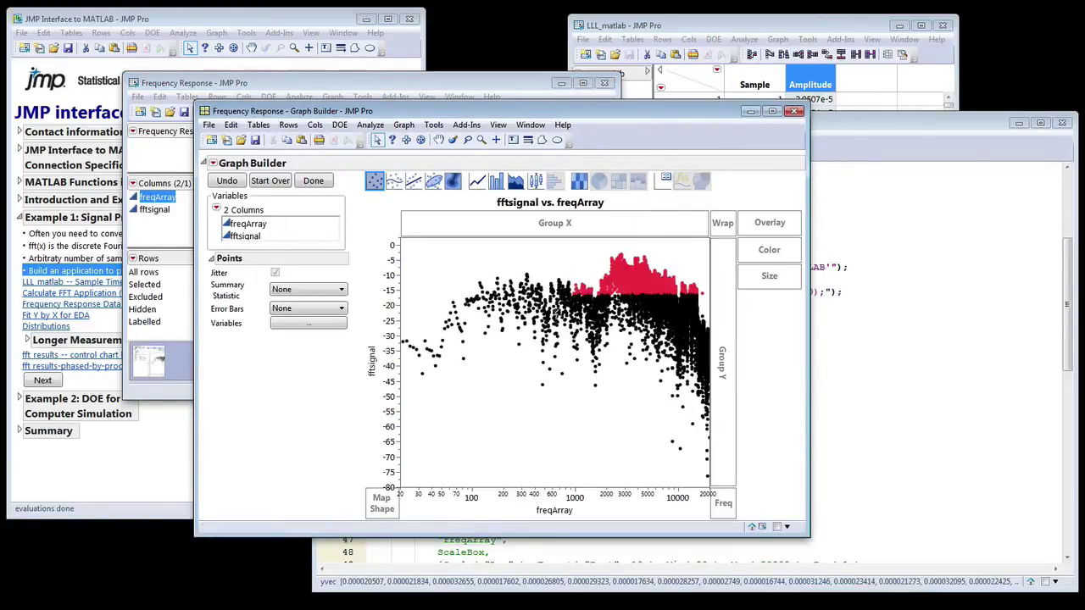
click(313, 180)
drag(426, 113, 269, 168)
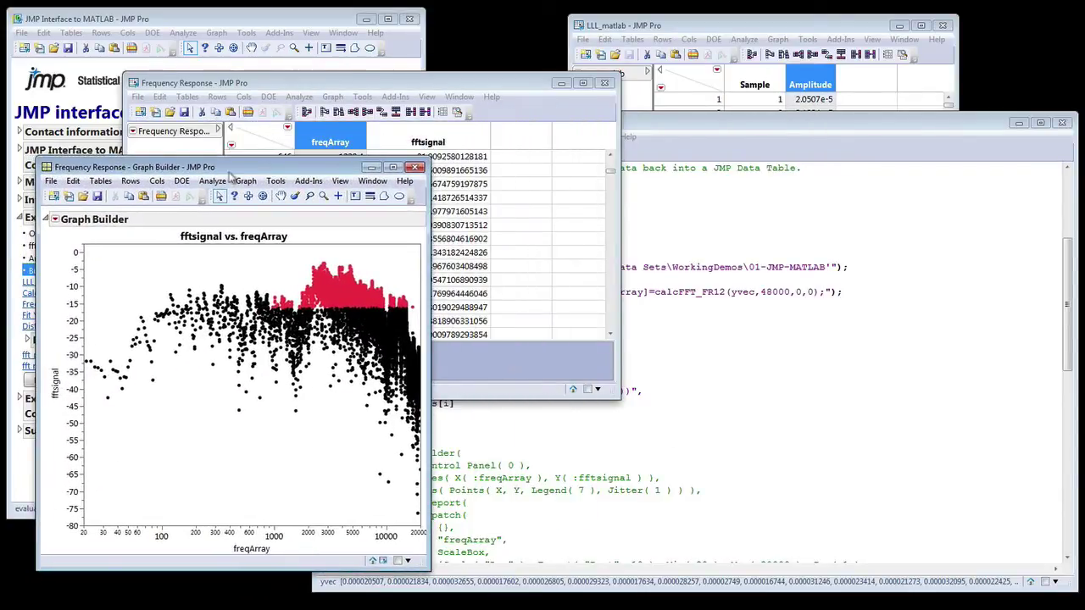
Run a Distribution analysis of the Frequency Response table with fftsignal as the Y column
click(335, 83)
click(299, 96)
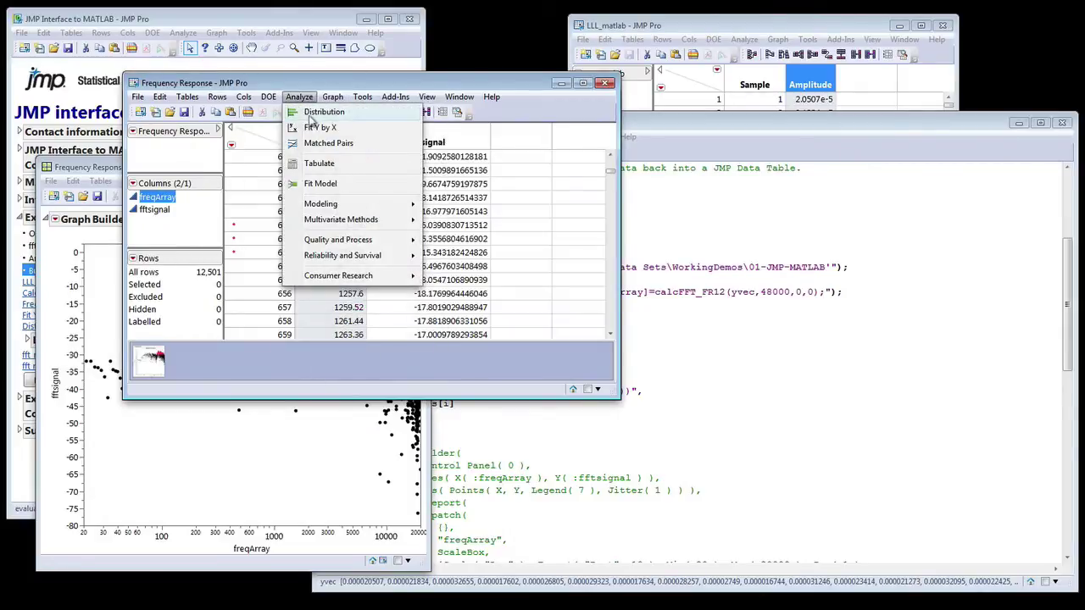
click(316, 112)
drag(286, 105, 603, 82)
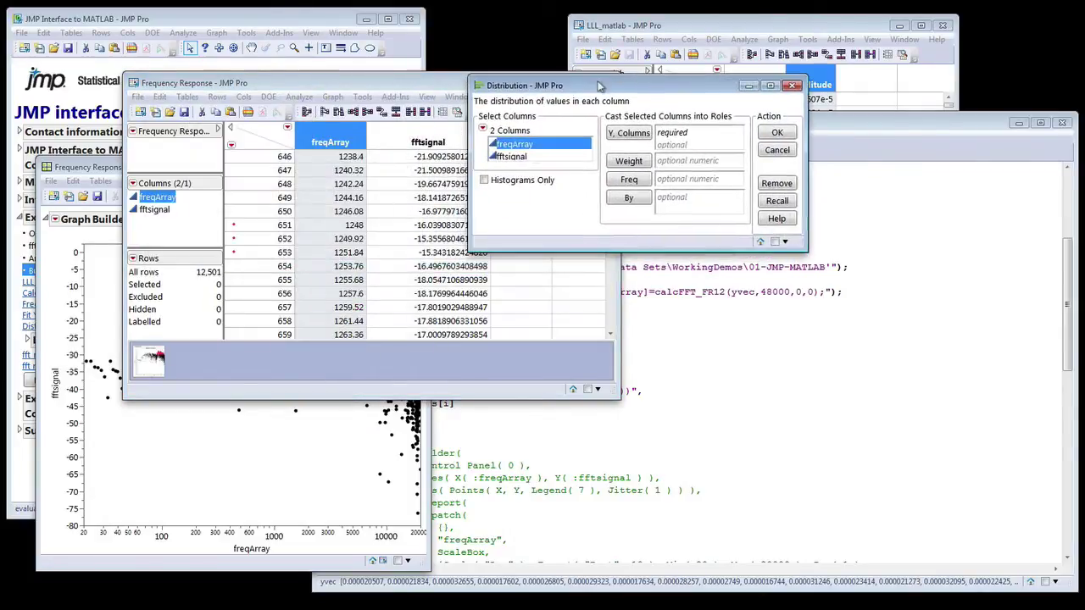
click(514, 157)
drag(519, 160, 700, 147)
click(776, 132)
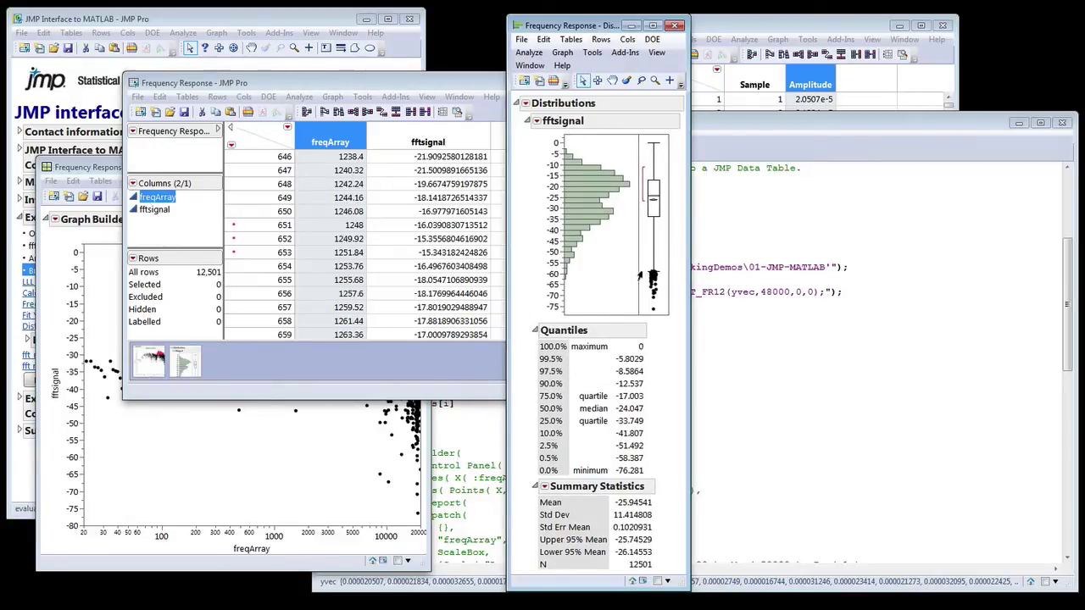
Select the low outliers in the fftsignal box plot and stack the distribution report horizontally
drag(640, 274, 664, 319)
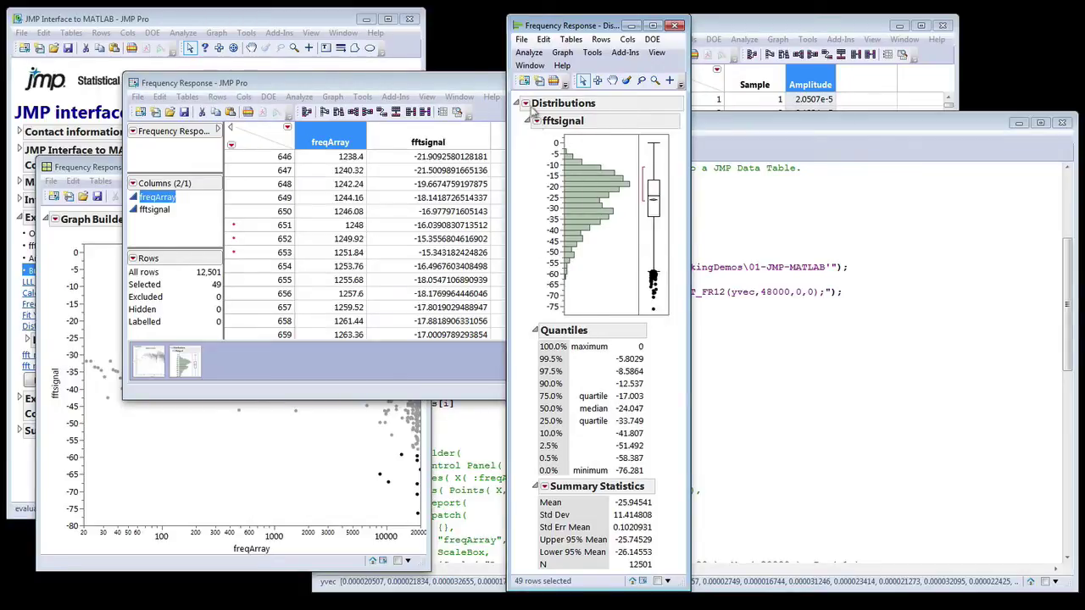
click(525, 104)
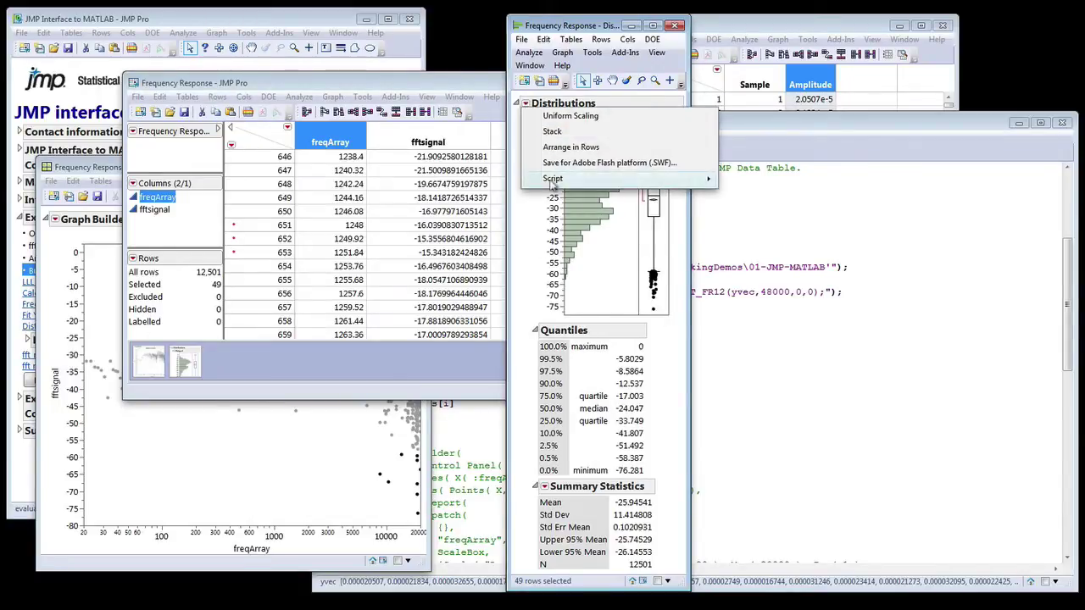
click(560, 140)
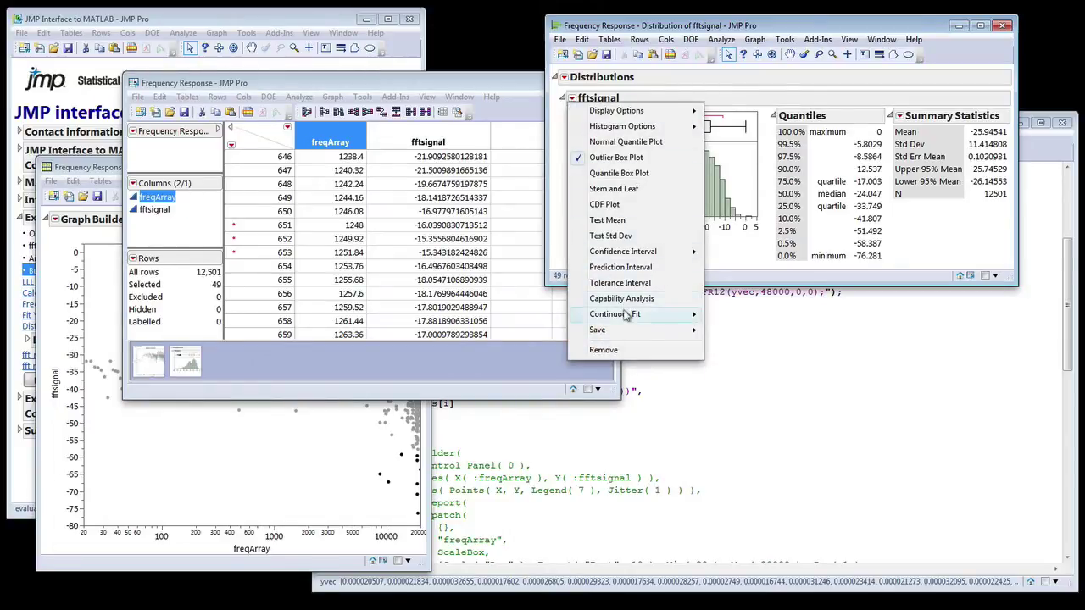
Fit Normal and Normal 2 Mixture continuous distributions to fftsignal and move the report window fully into view
mouse_move(625, 316)
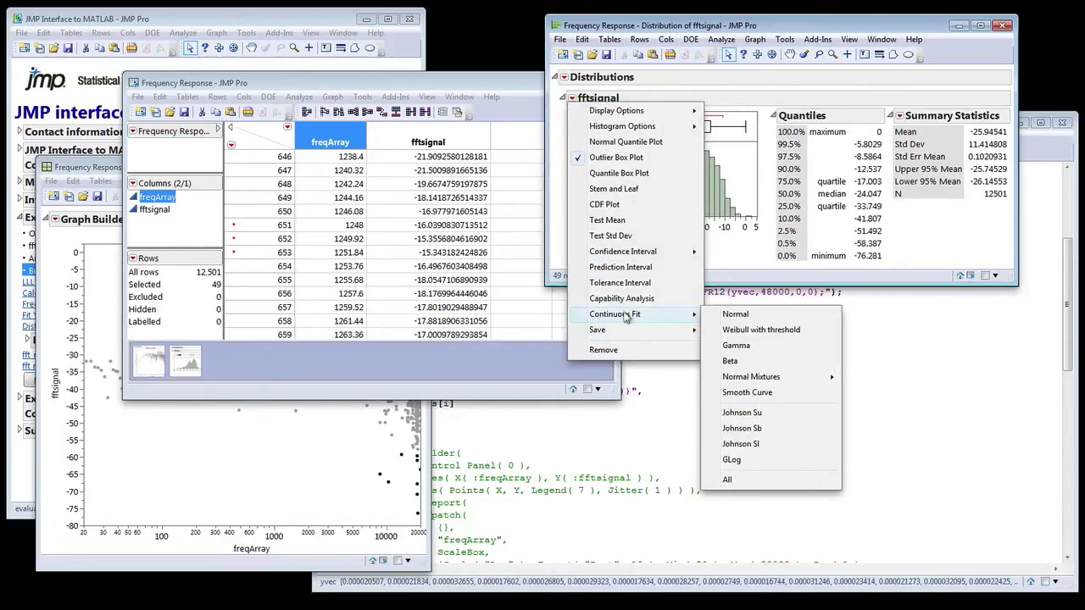
click(735, 315)
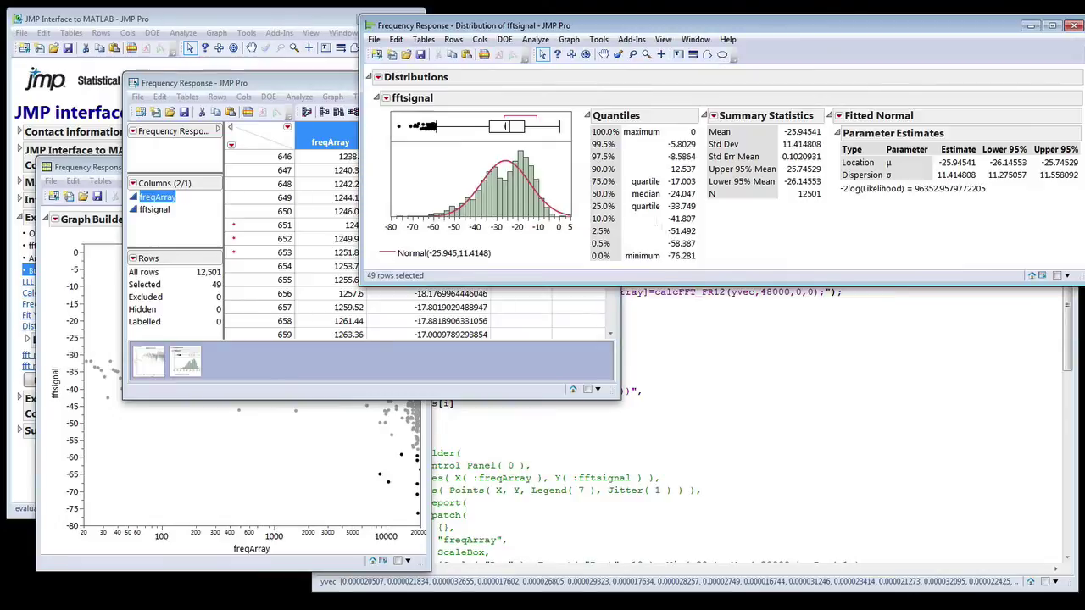
click(386, 99)
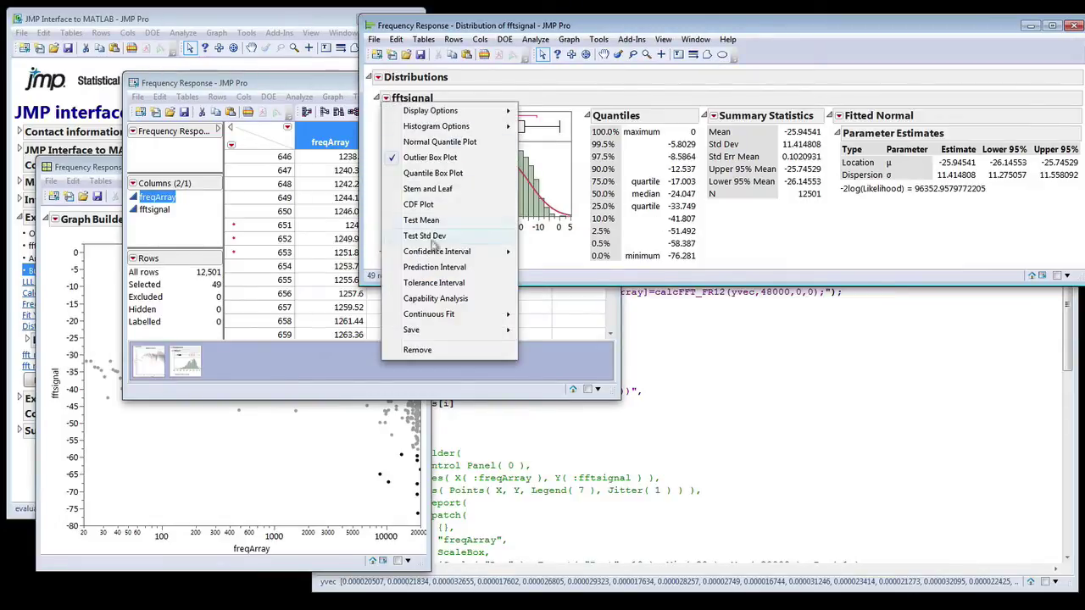
mouse_move(492, 313)
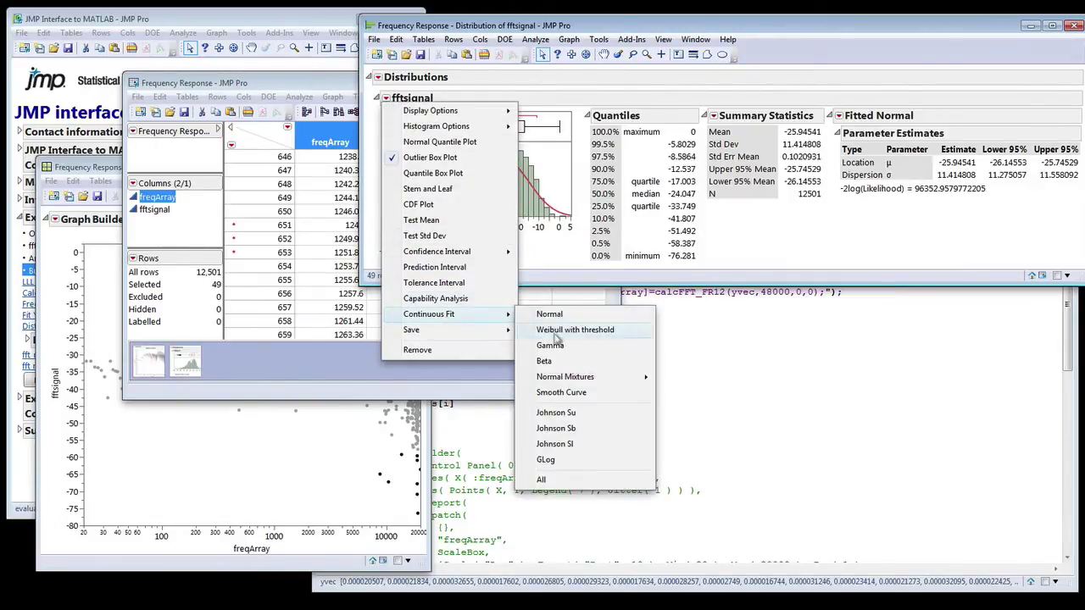
mouse_move(594, 380)
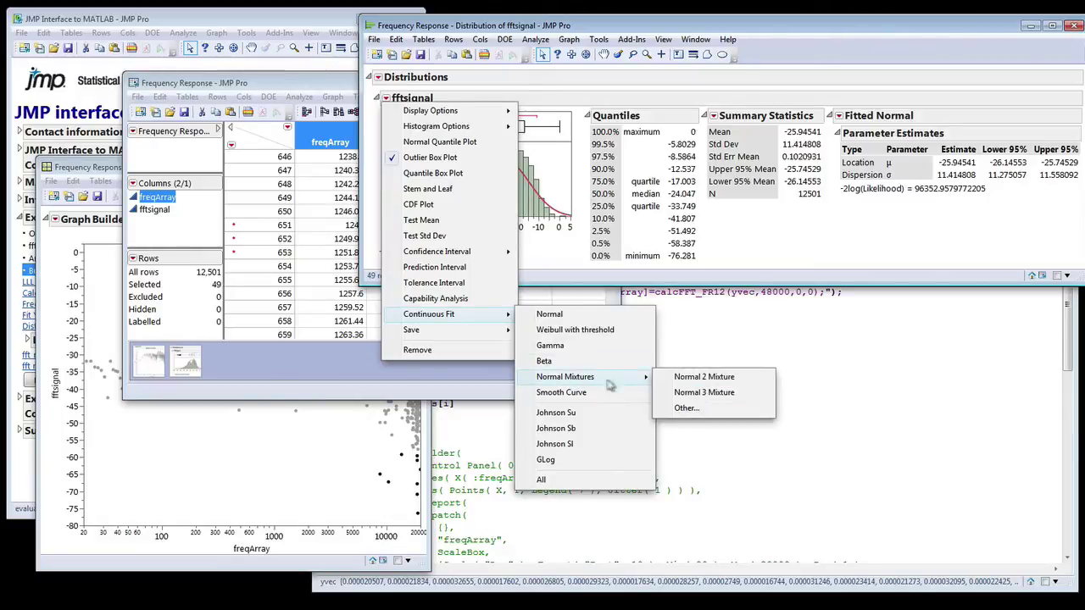
click(699, 377)
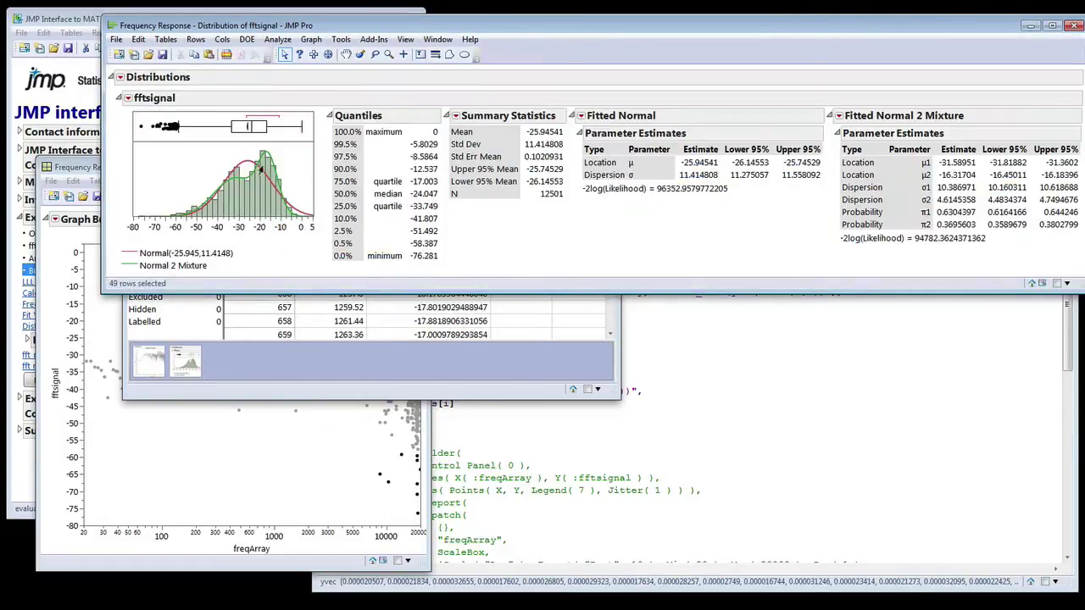
drag(630, 34, 576, 39)
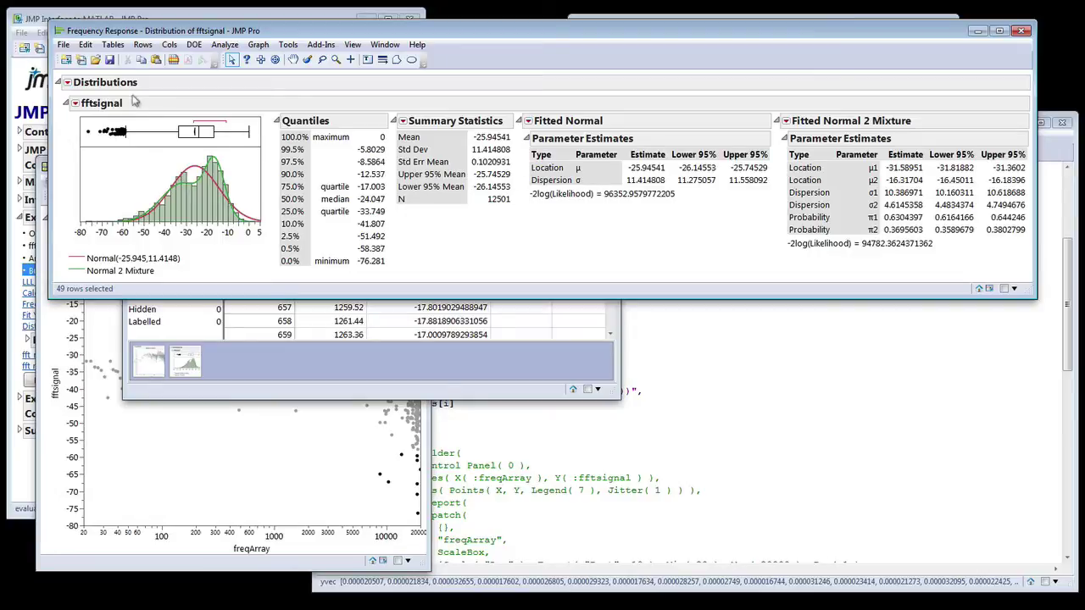
Display the fftsignal histogram as a shadowgram and select its points near -48
click(75, 104)
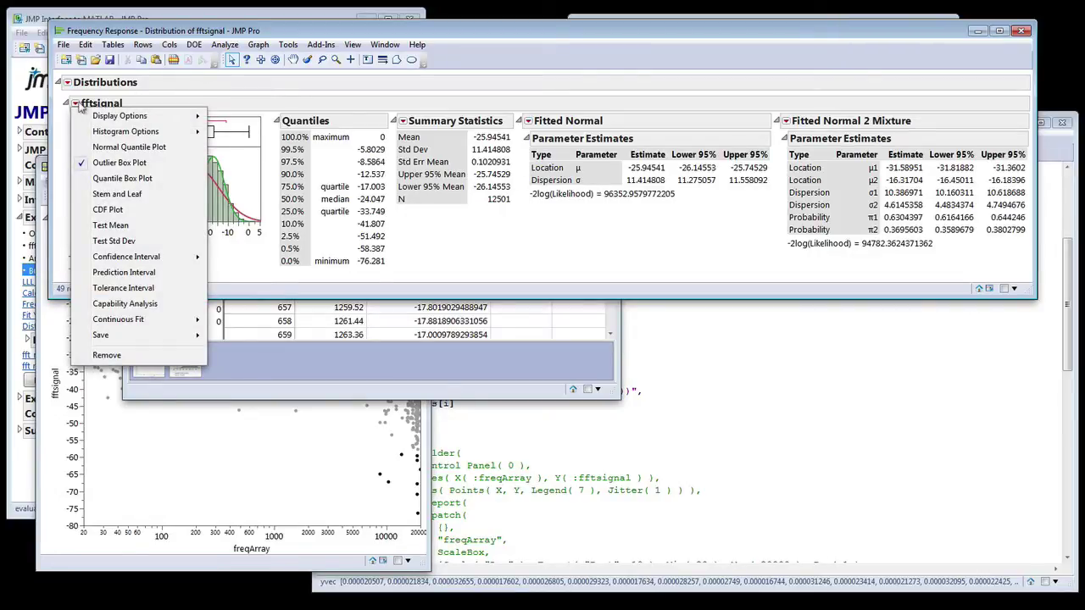
mouse_move(99, 120)
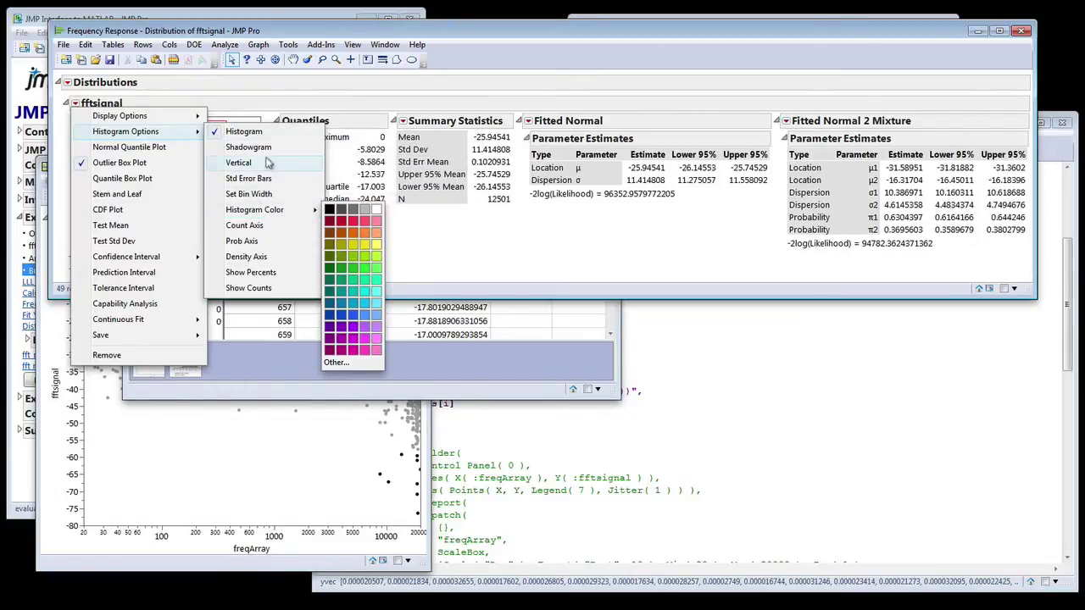
click(266, 147)
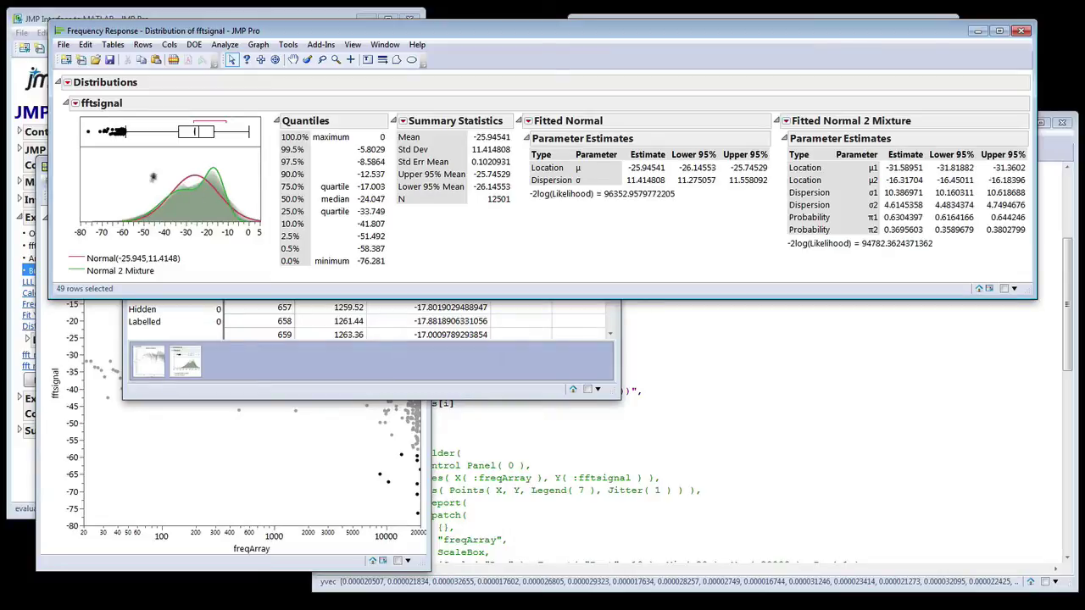
click(148, 175)
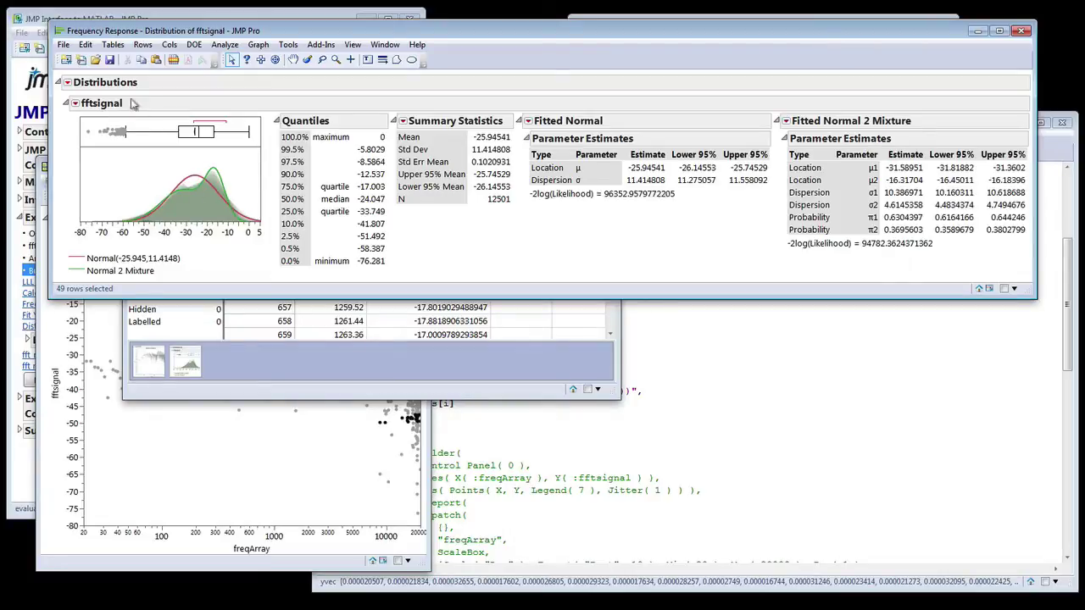
Add a CDF plot to the fftsignal distribution report and examine it alongside the fitted distributions
click(75, 104)
mouse_move(127, 257)
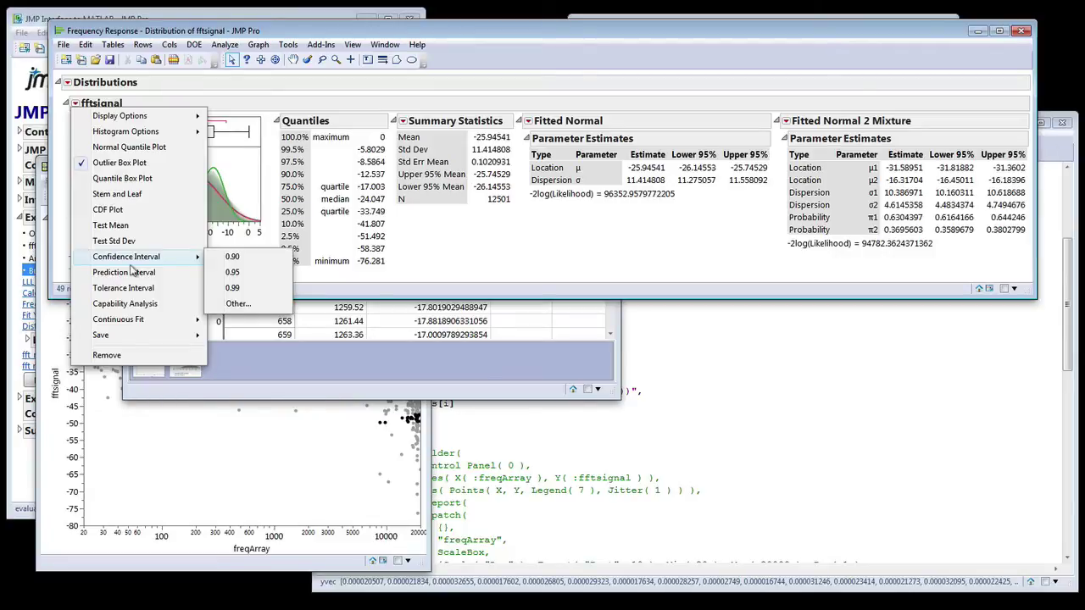
click(107, 209)
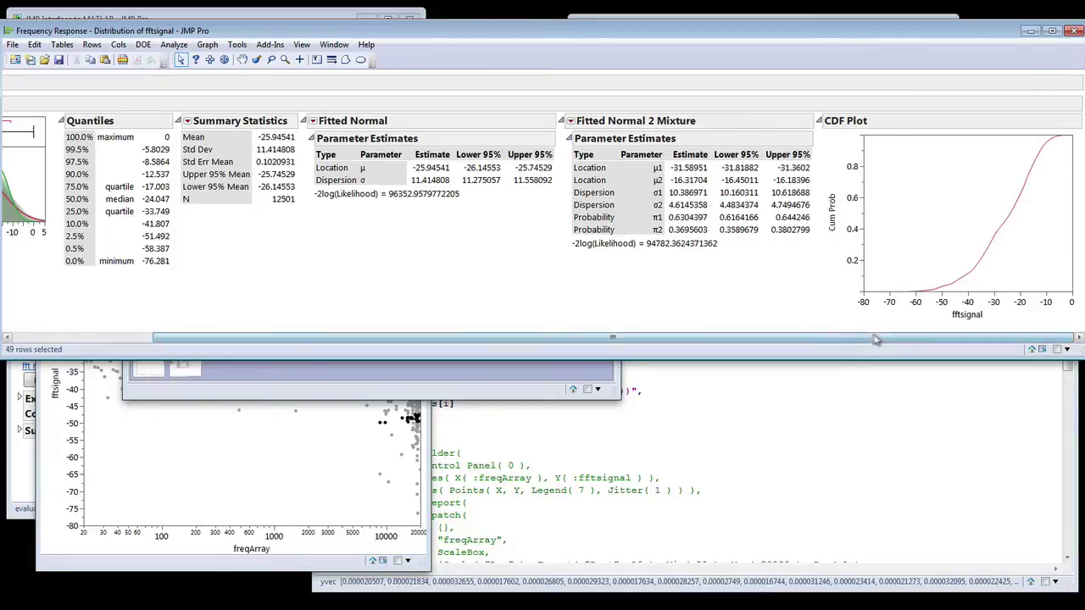
scroll(894, 338, left, 5)
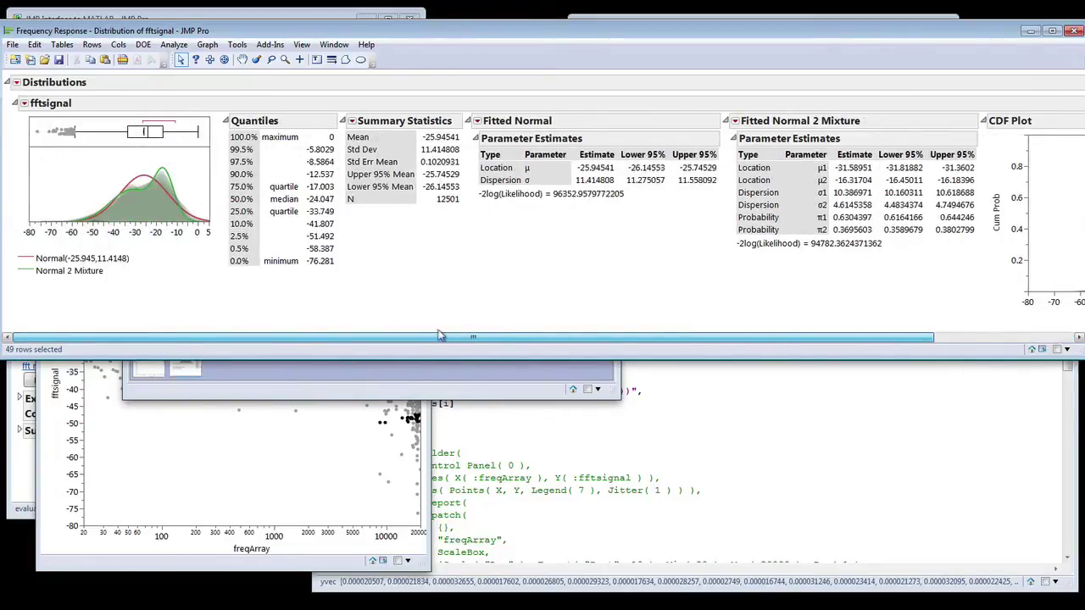
scroll(864, 335, right, 5)
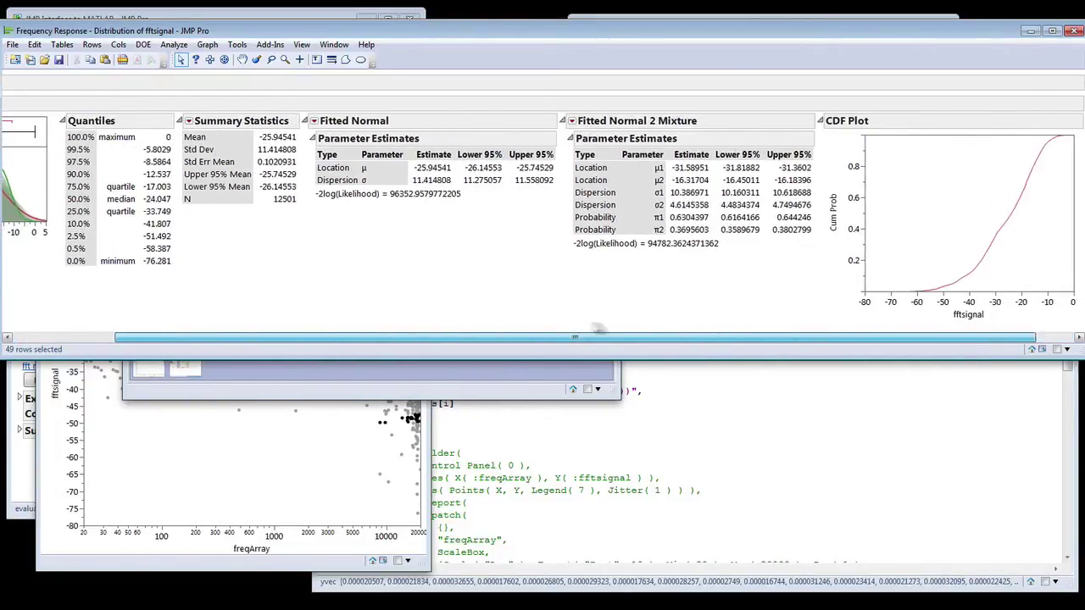
scroll(593, 331, left, 5)
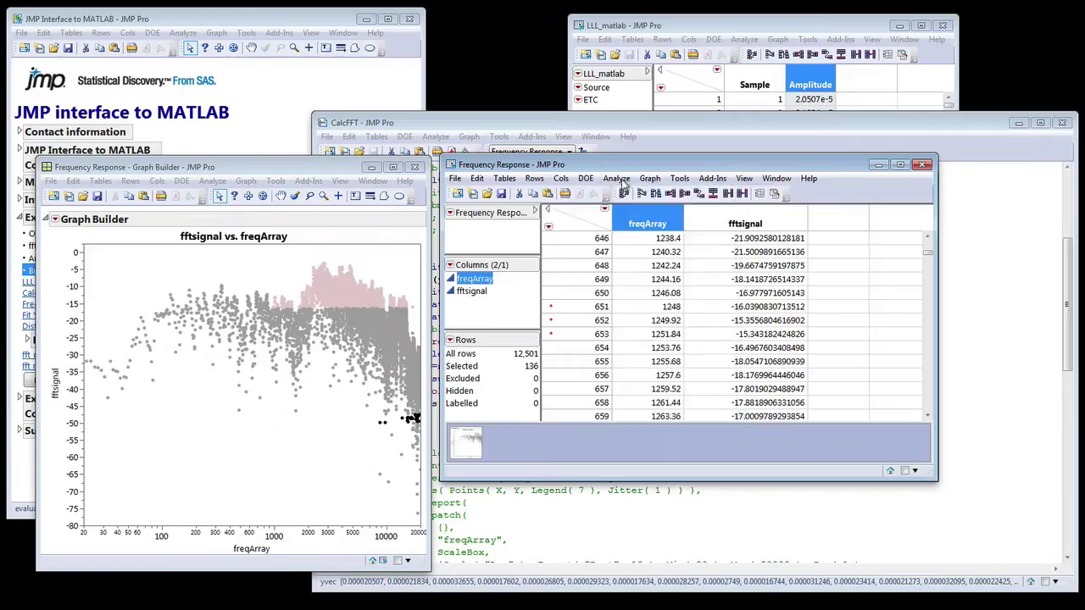
Run a Fit Y by X analysis of the Frequency Response table with freqArray as X factor and fftsignal as Y response
click(616, 179)
click(640, 208)
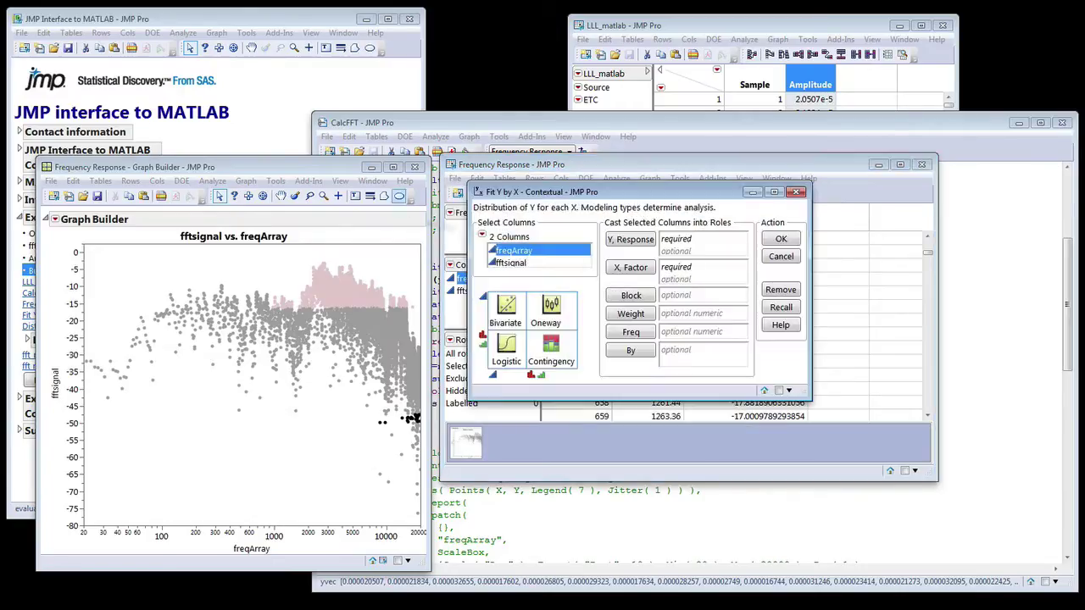
click(632, 268)
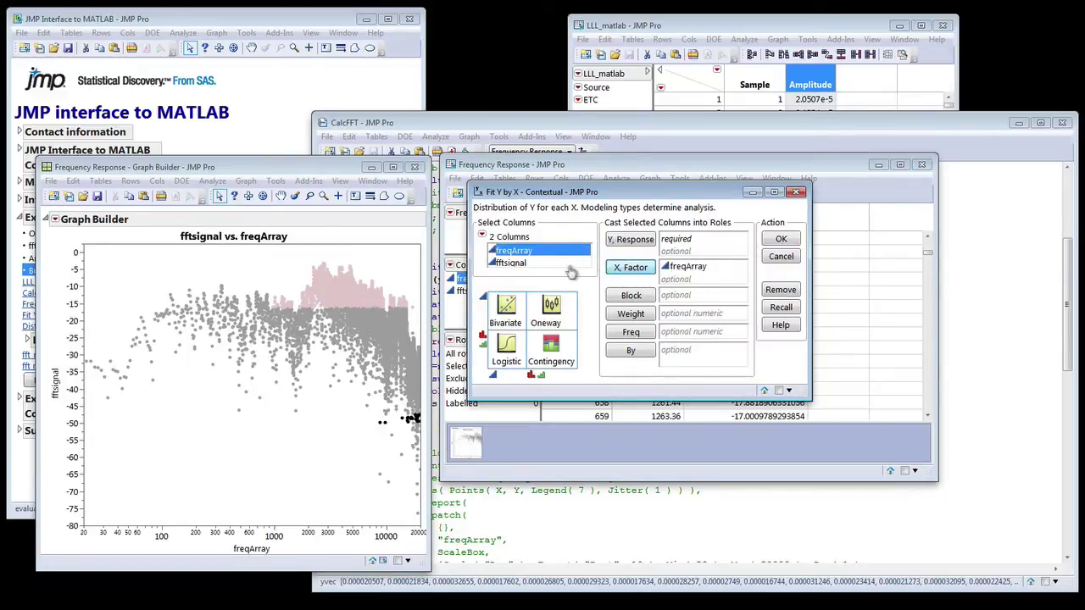
click(542, 263)
click(631, 239)
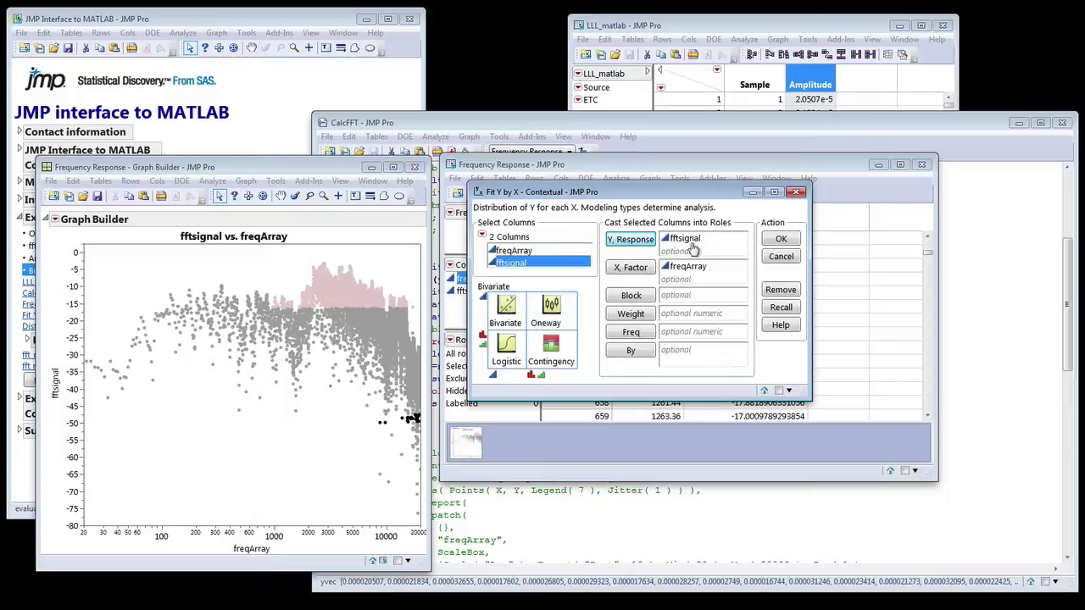
click(784, 240)
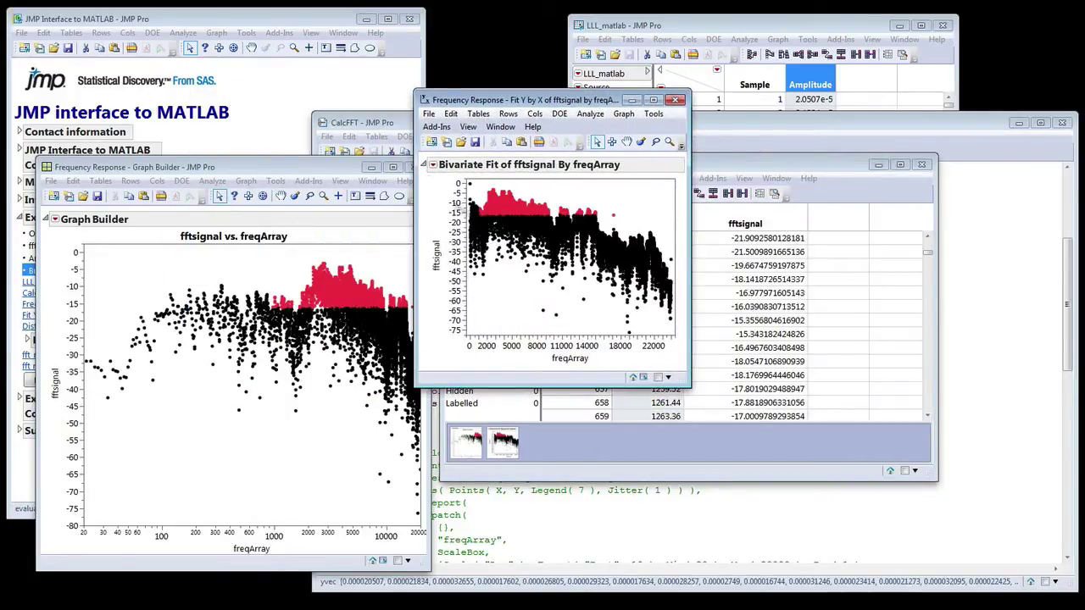
Add nonparametric density contours to the bivariate plot of fftsignal by freqArray
click(433, 165)
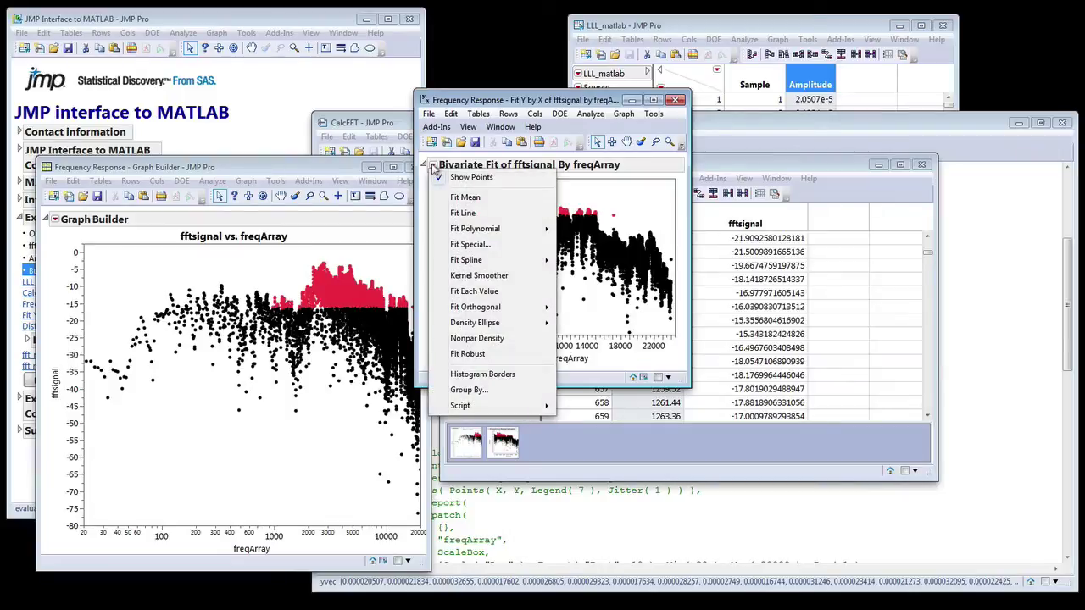
mouse_move(481, 308)
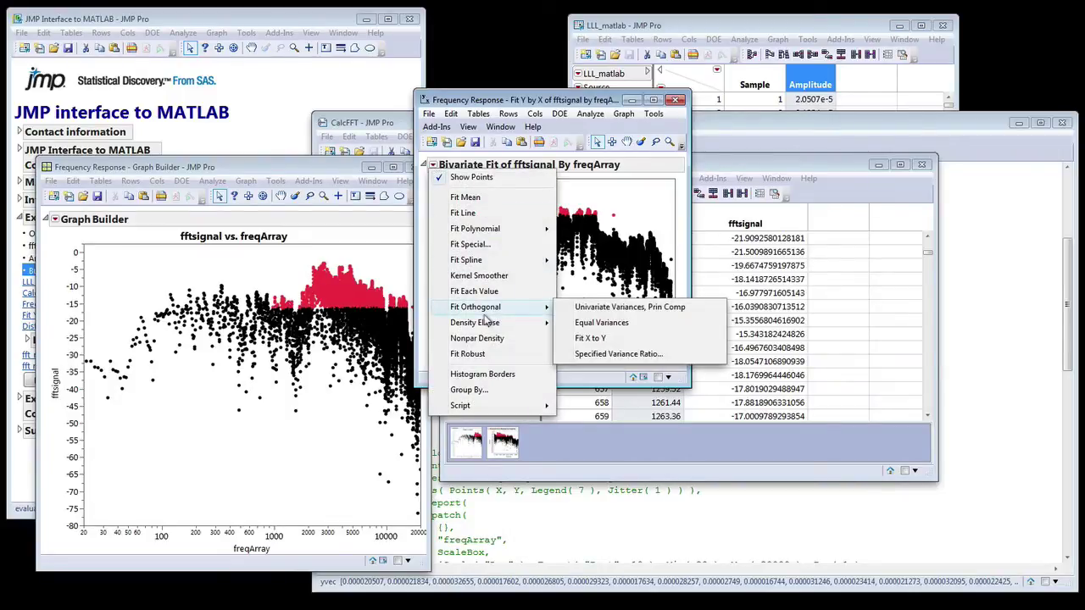
click(477, 338)
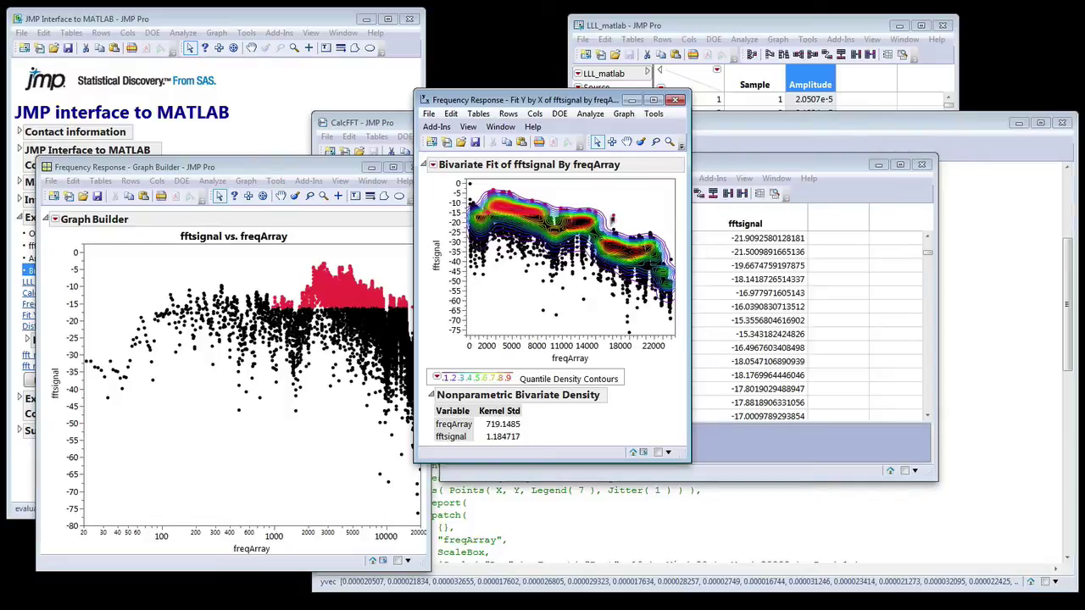
Hide the data points in the bivariate plot so only the density contours are drawn, and close the report
click(433, 165)
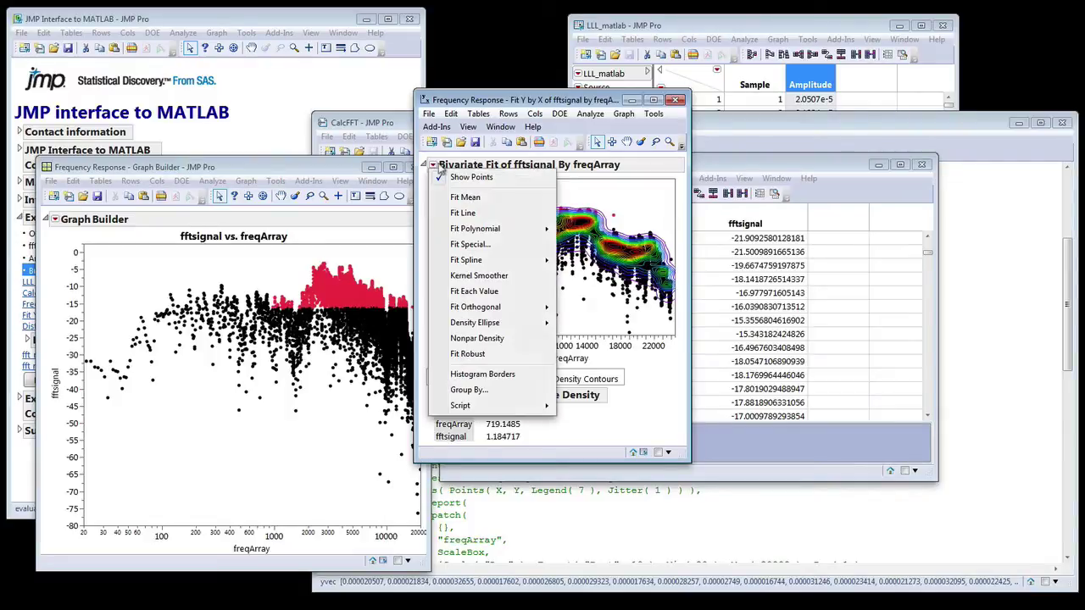
click(468, 177)
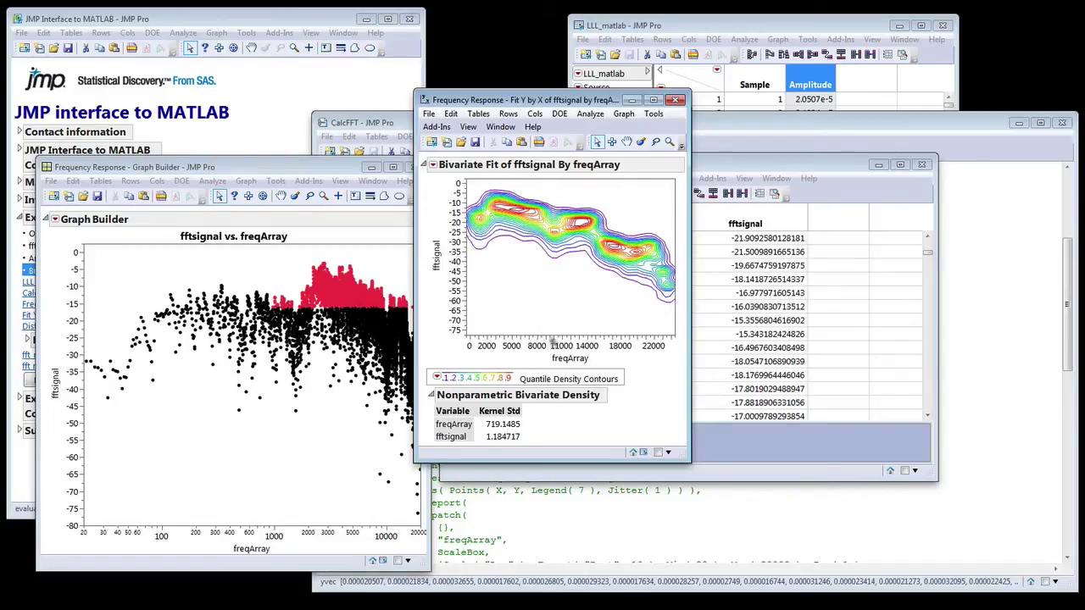
drag(564, 103, 579, 164)
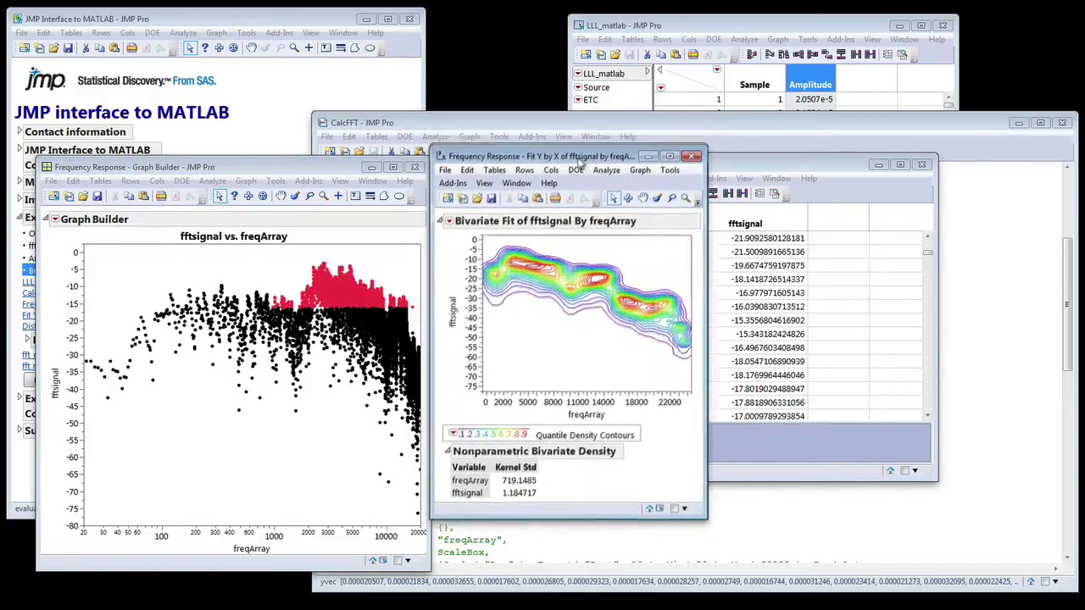
click(691, 163)
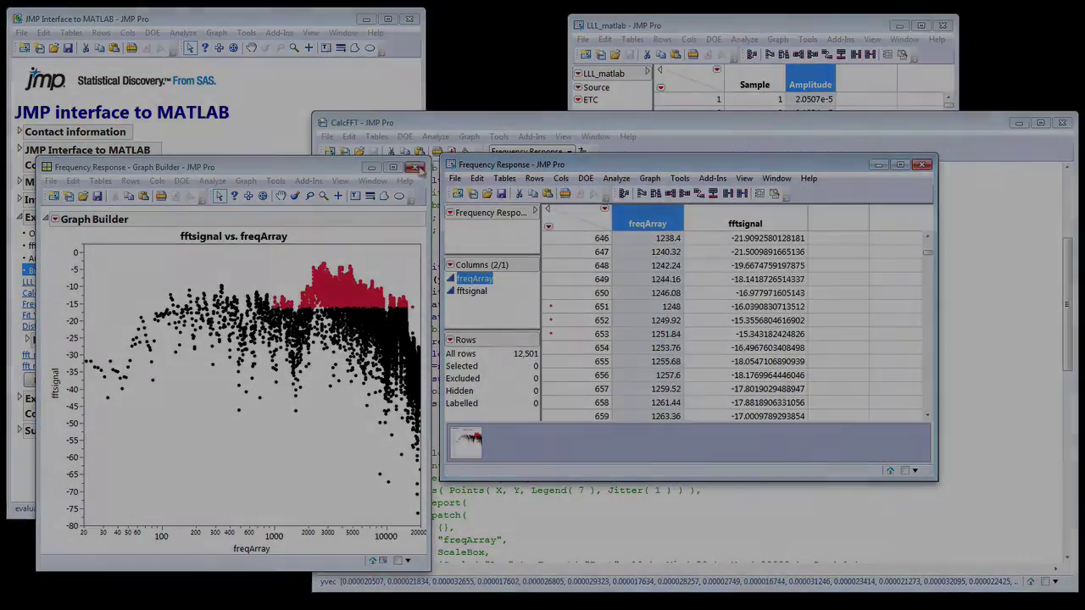
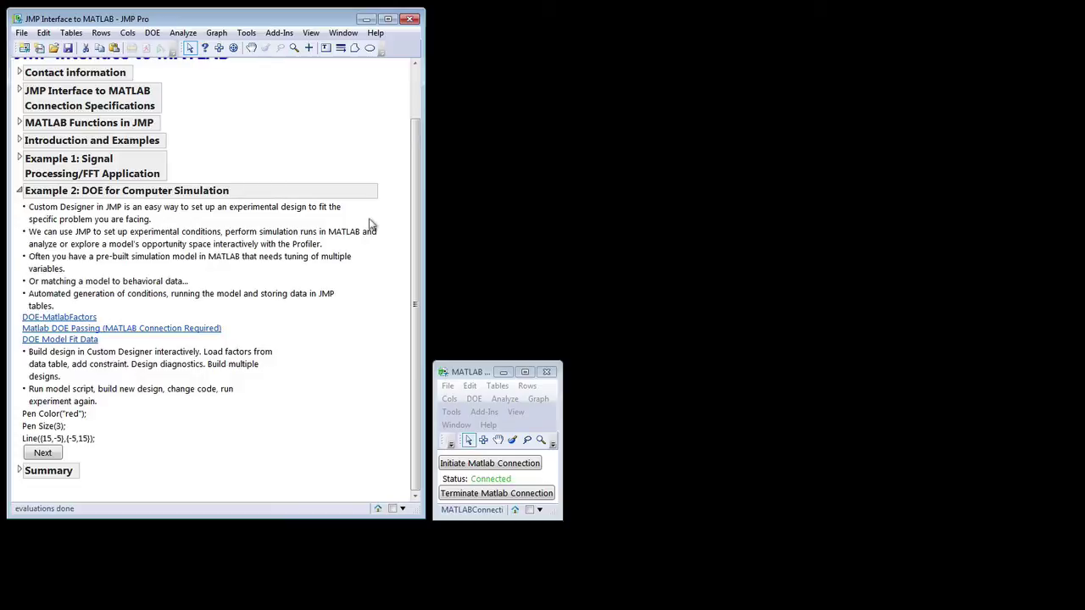
Highlight in turn the five introductory bullets of Example 2: DOE for Computer Simulation, from Custom Designer to automated generation of conditions
click(246, 217)
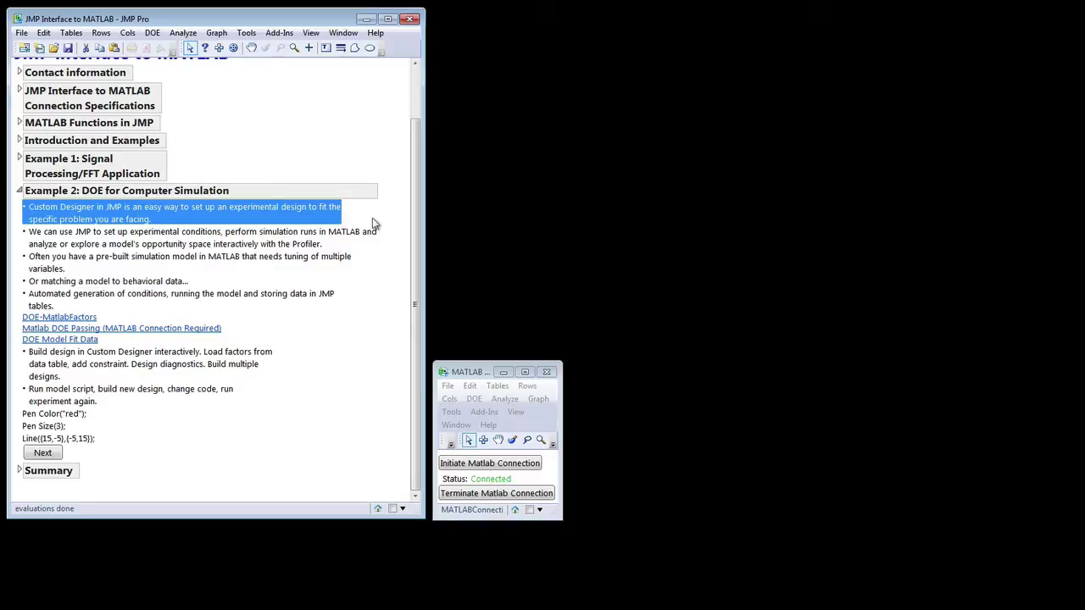
click(319, 242)
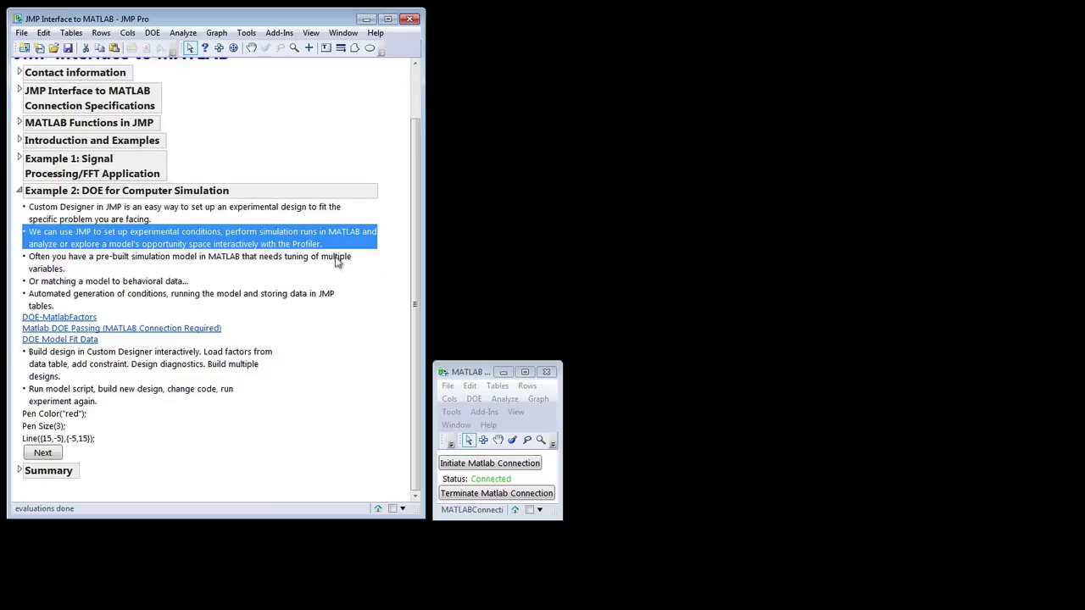
click(336, 261)
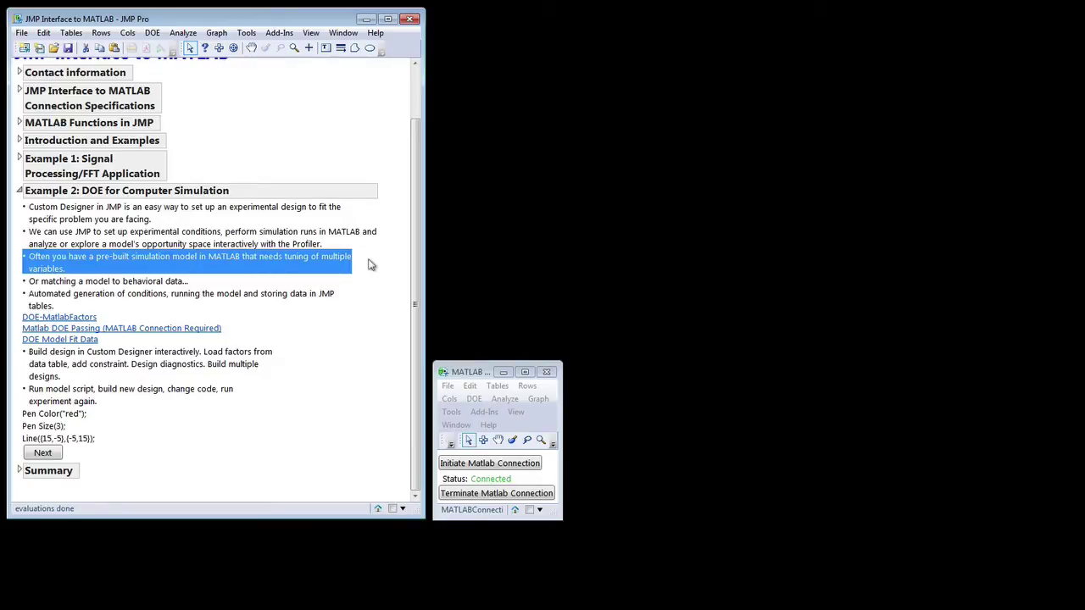
click(190, 283)
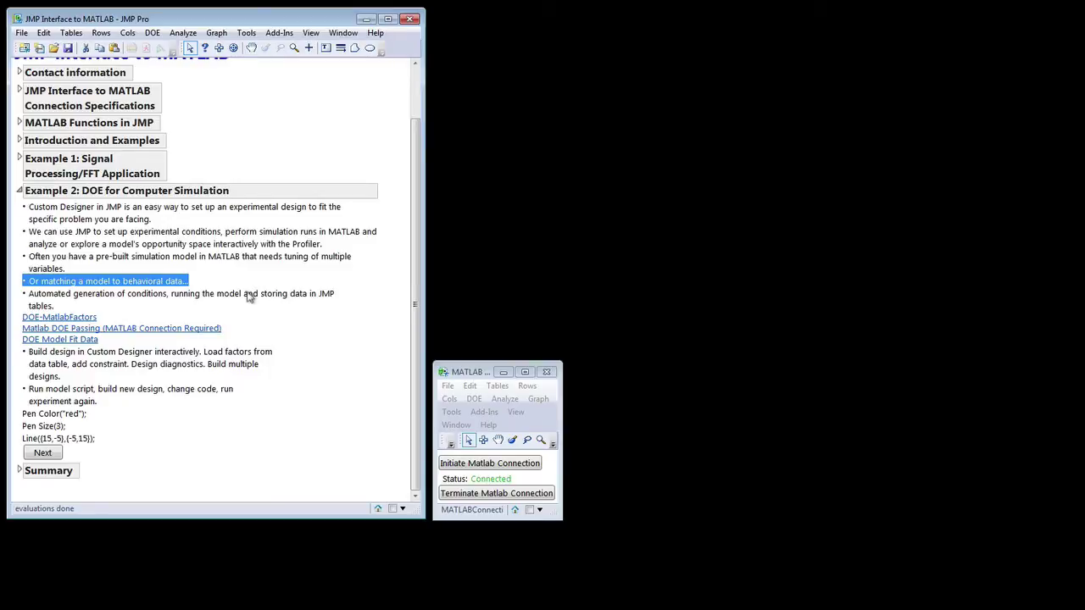
click(249, 297)
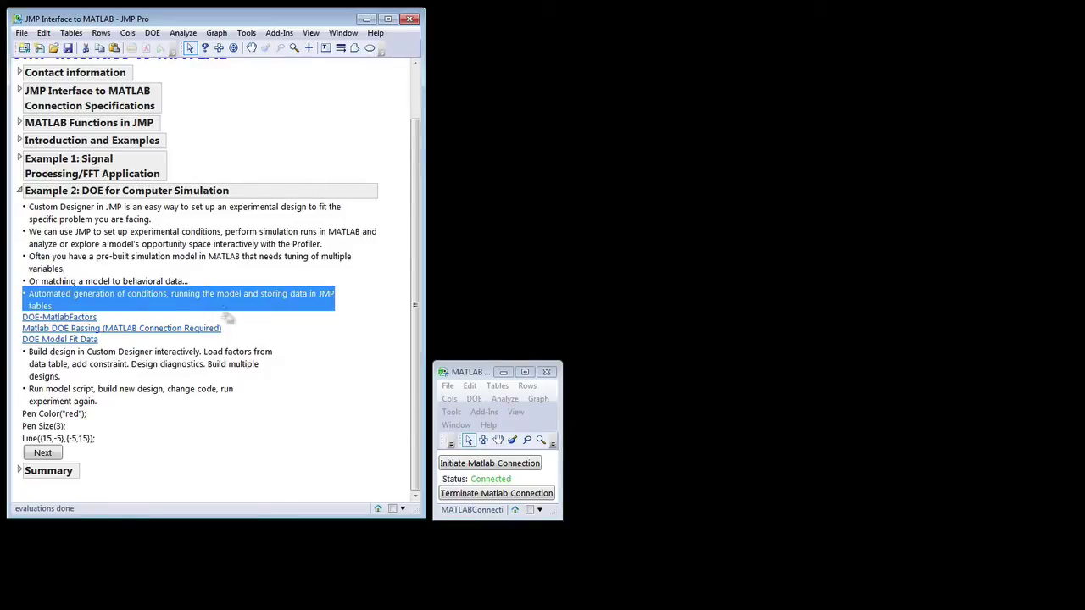
Open the DOE-MatlabFactors table from the journal and place its window beside the journal
click(93, 322)
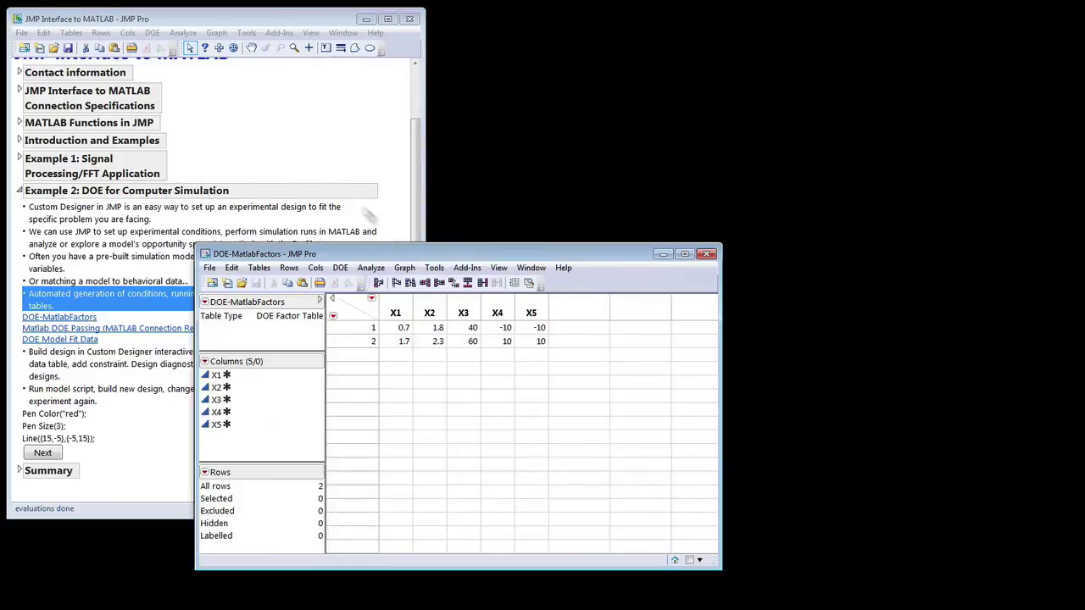
drag(406, 252, 644, 21)
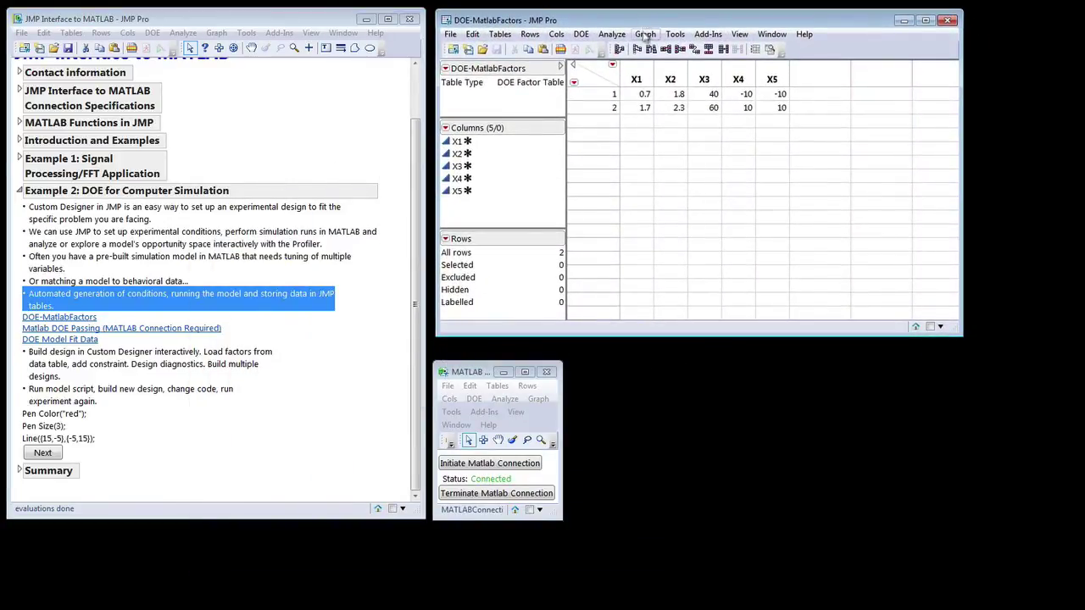
Examine the factor columns X1 to X5 and their low and high settings in the DOE-MatlabFactors table, and clear the column selection
drag(646, 72, 769, 71)
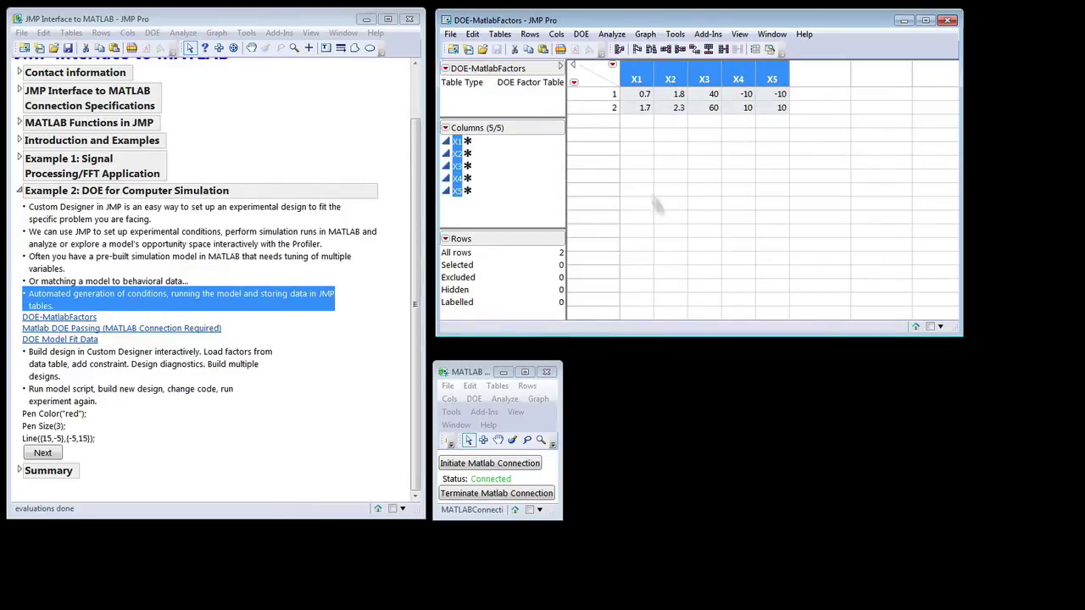
click(642, 71)
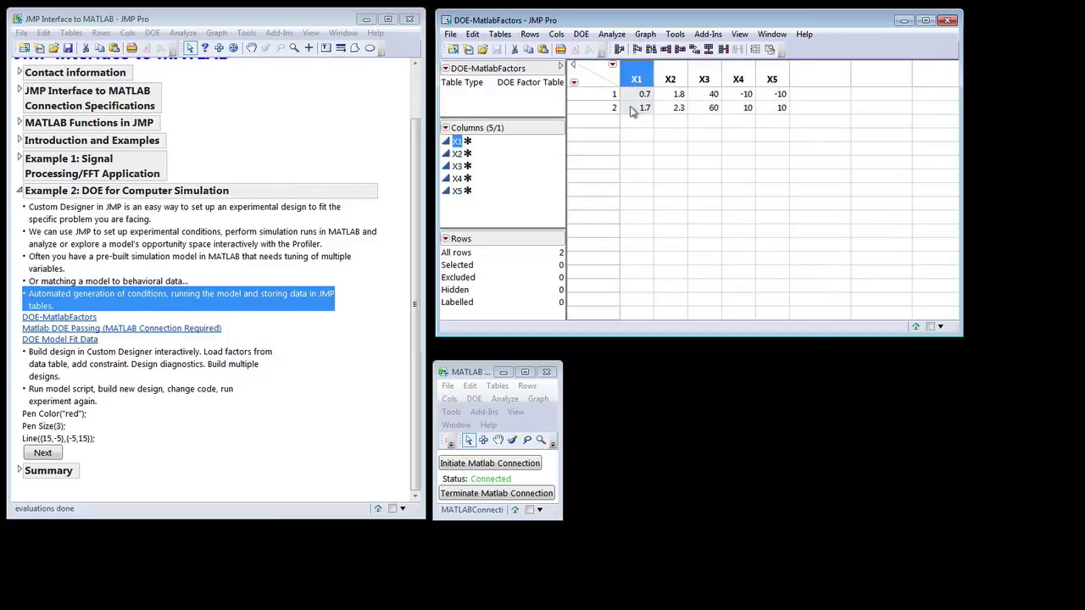
click(670, 79)
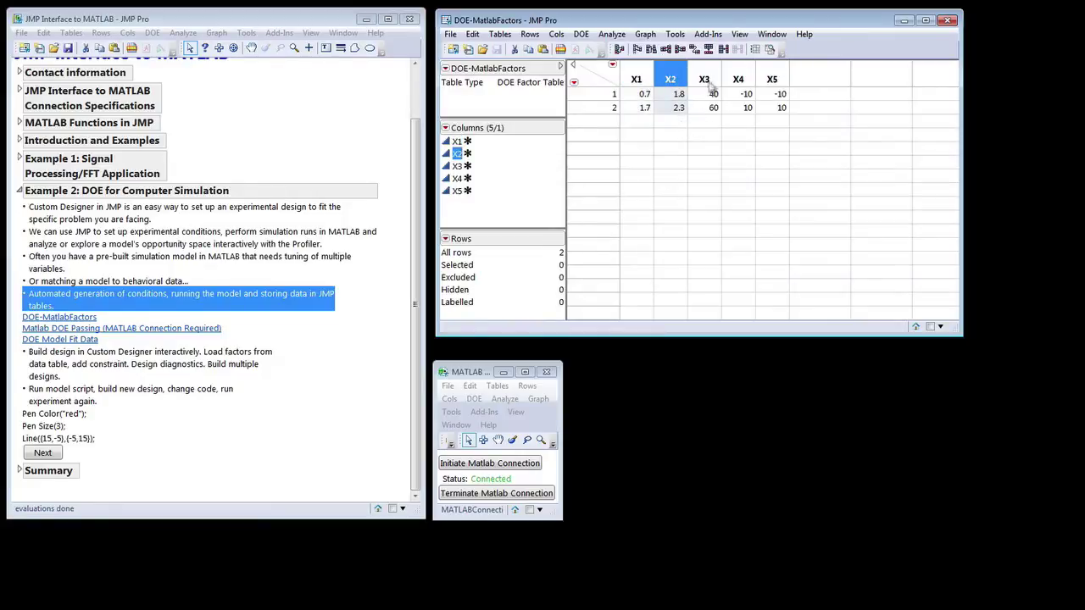
click(709, 78)
click(750, 76)
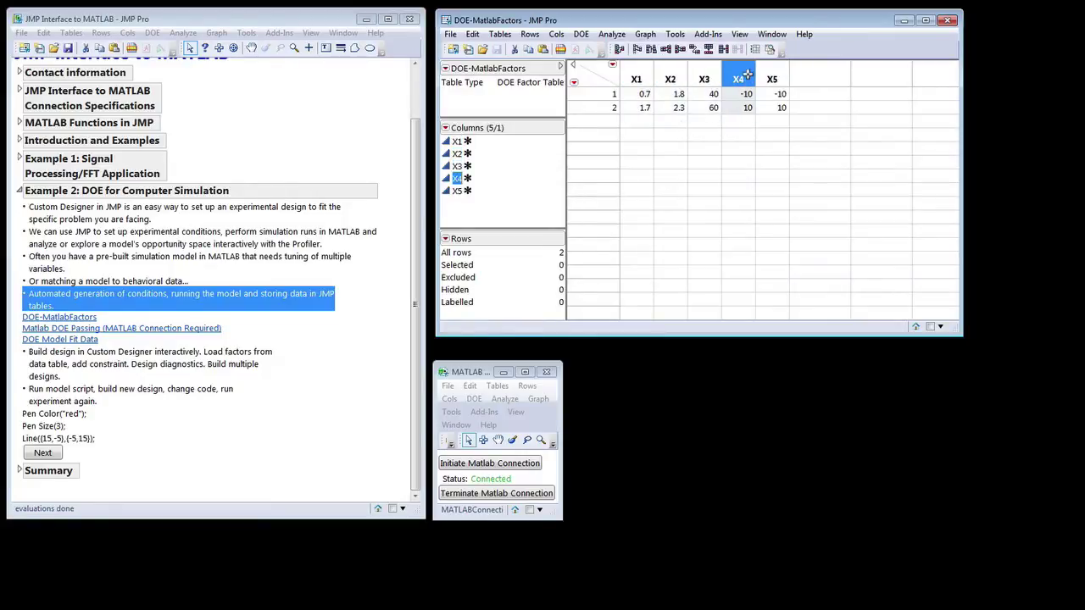
click(765, 76)
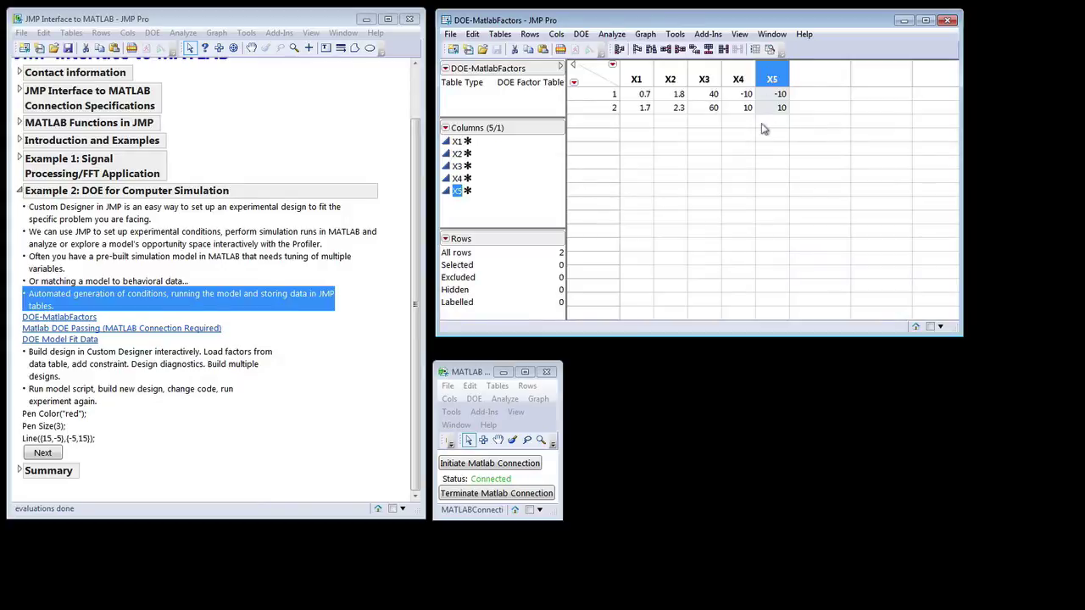
click(642, 79)
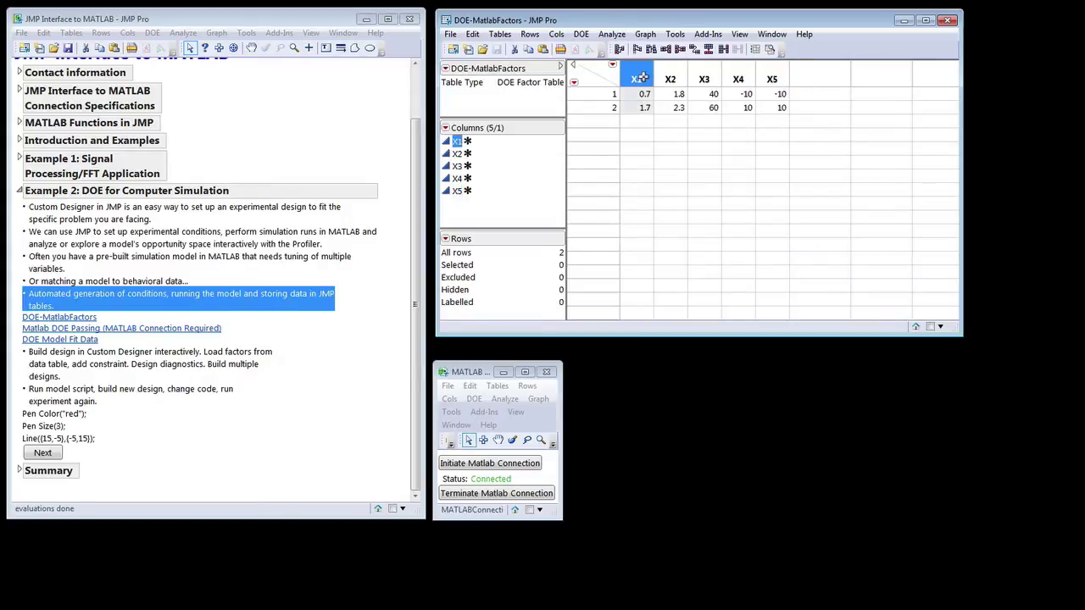
click(700, 74)
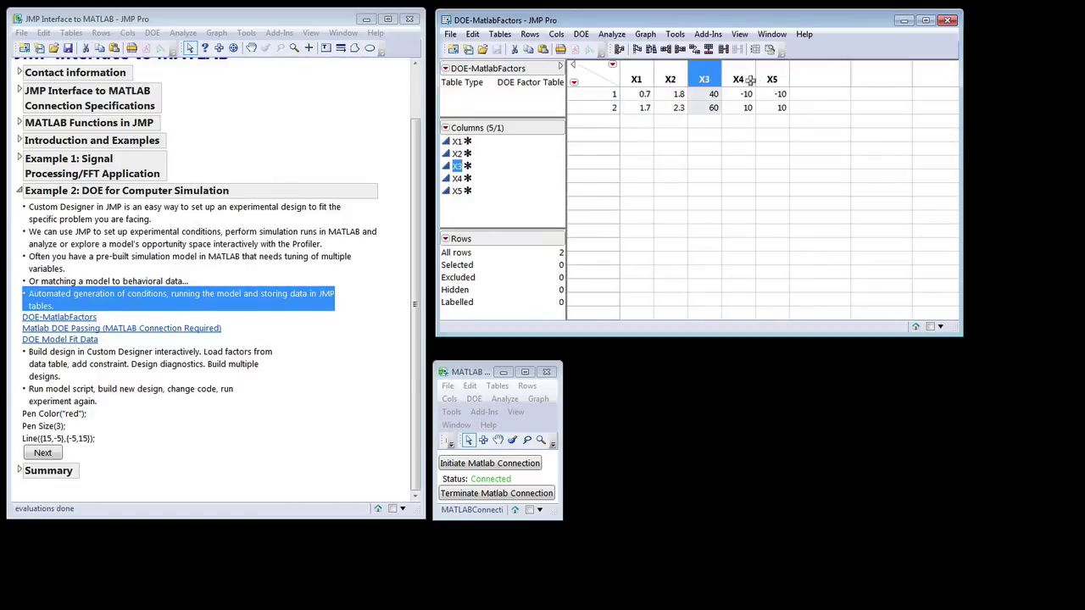
drag(751, 81, 784, 79)
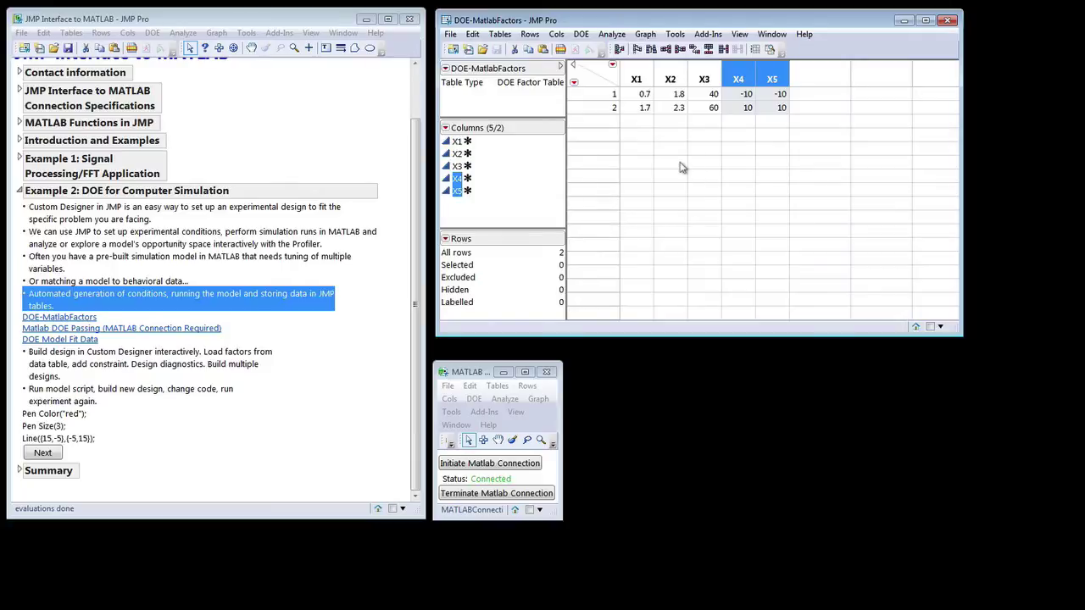
click(607, 75)
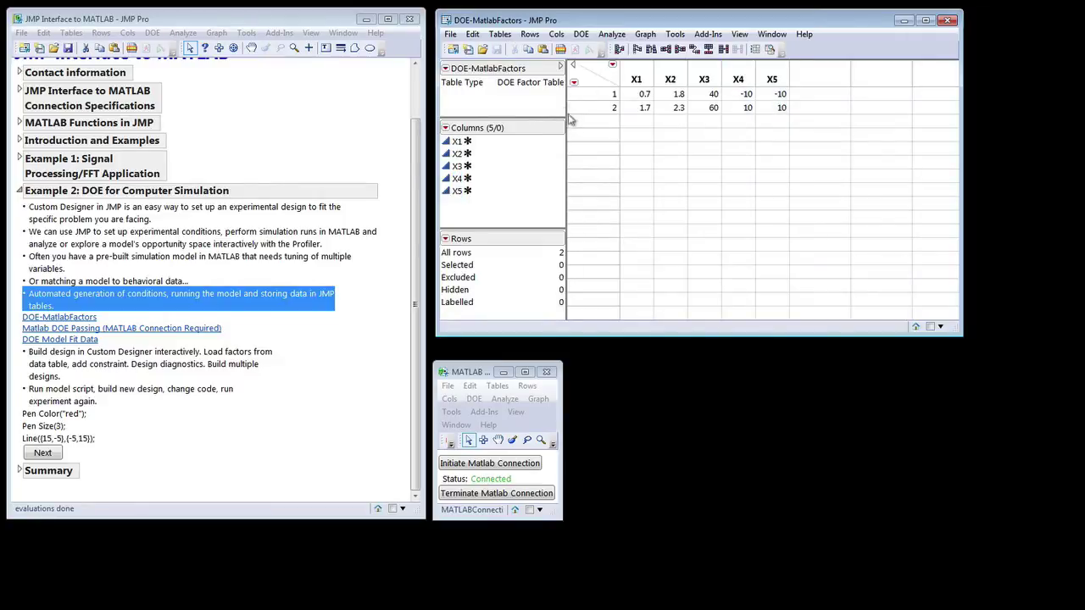
Start a Custom Design, load factors X1 to X5 from the DOE-MatlabFactors table, and continue to the model specification
click(612, 34)
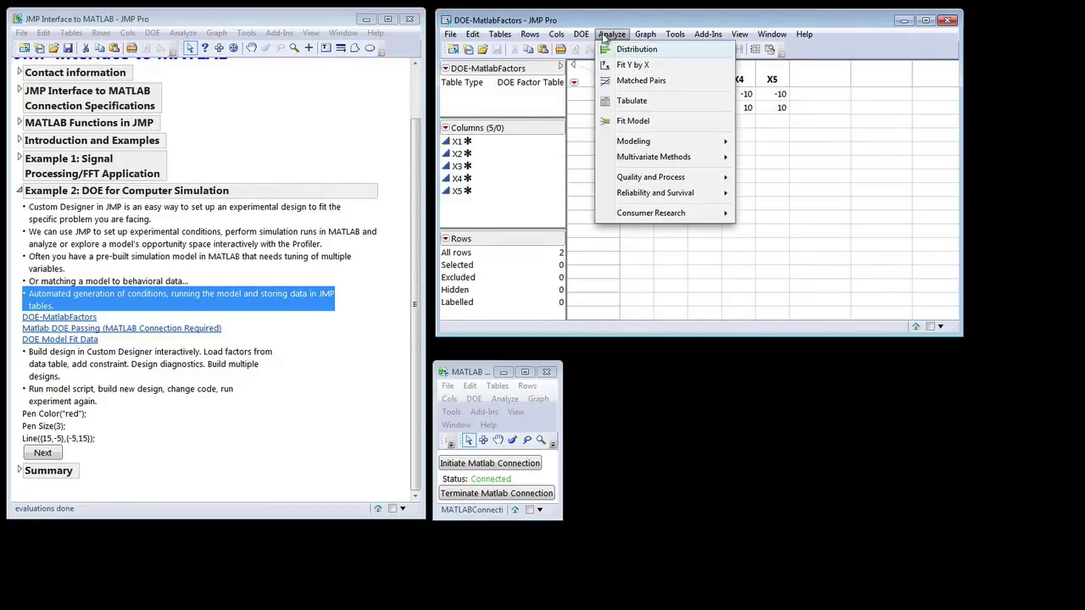
mouse_move(586, 38)
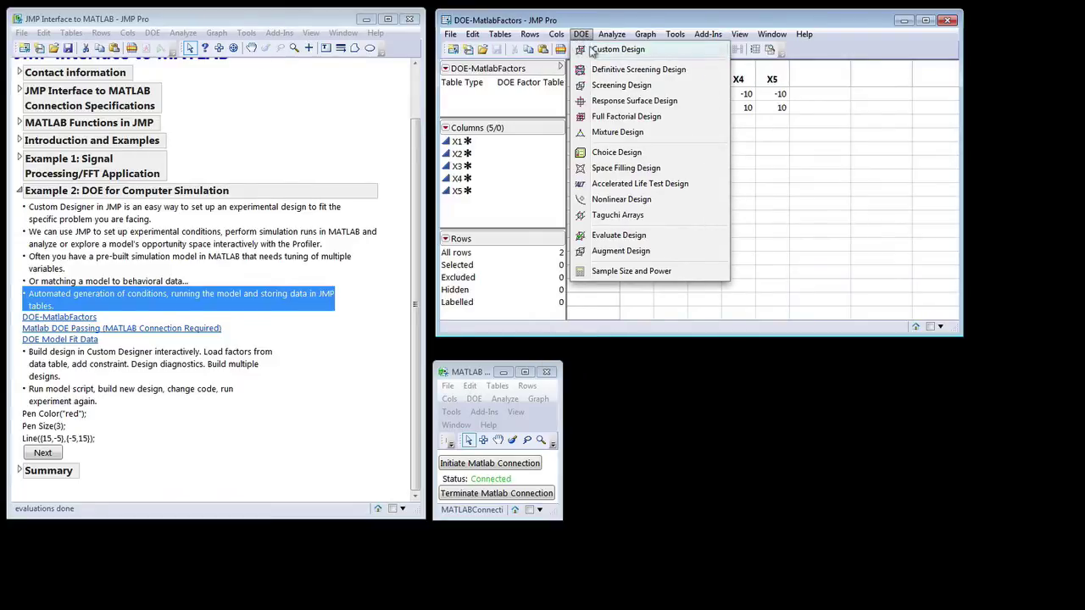
click(582, 35)
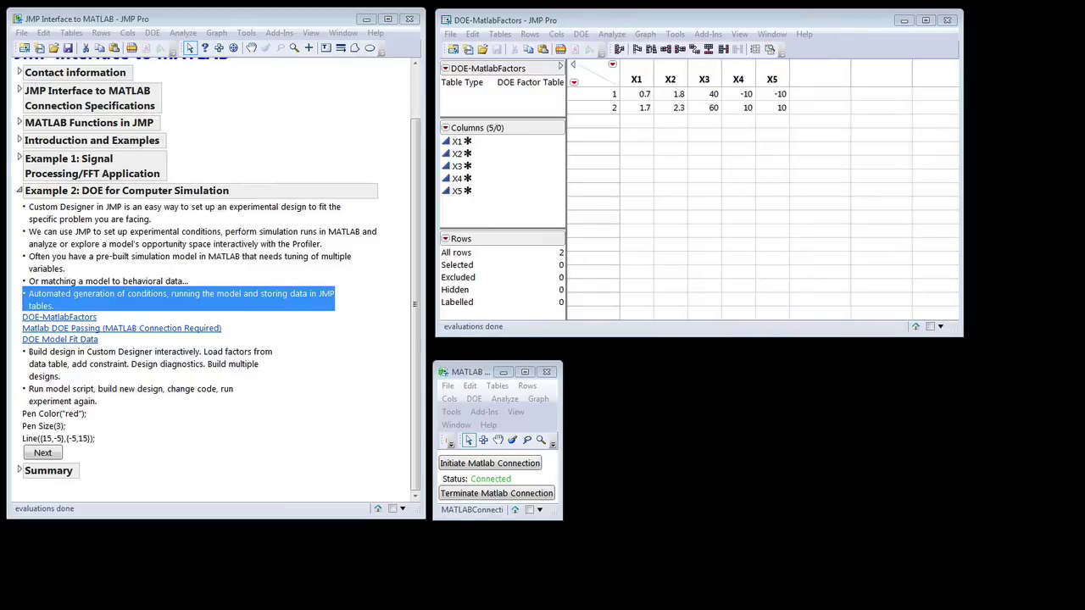
drag(270, 68, 528, 105)
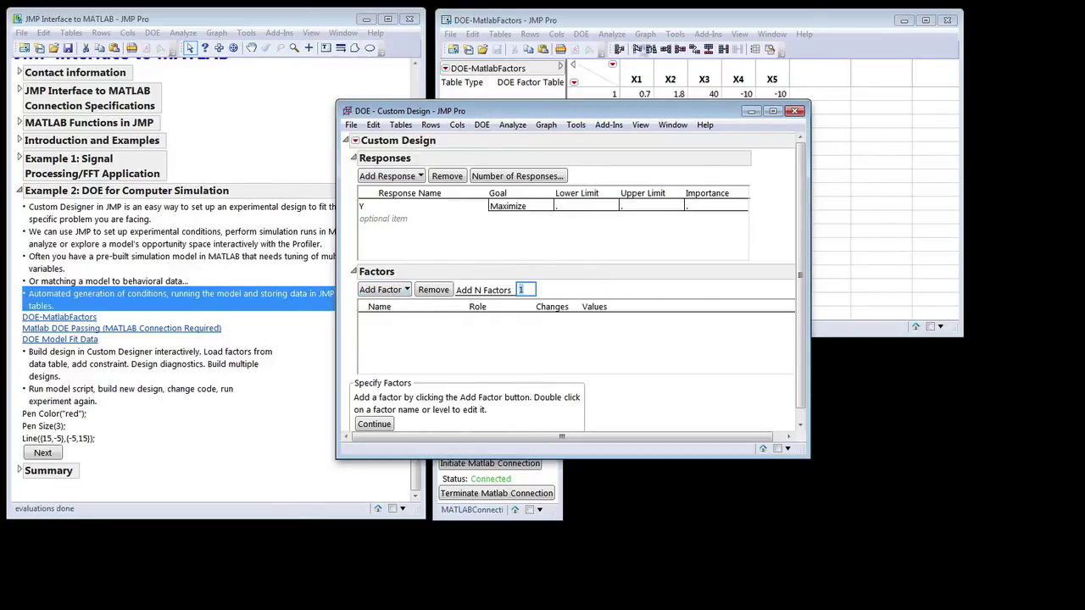
click(355, 141)
click(405, 201)
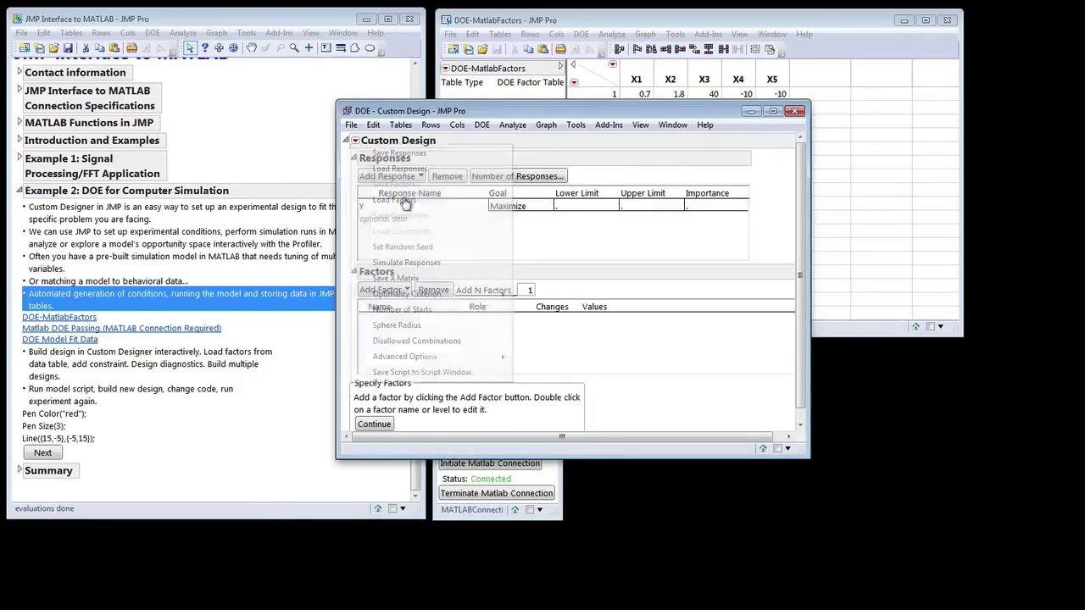
drag(569, 116, 543, 37)
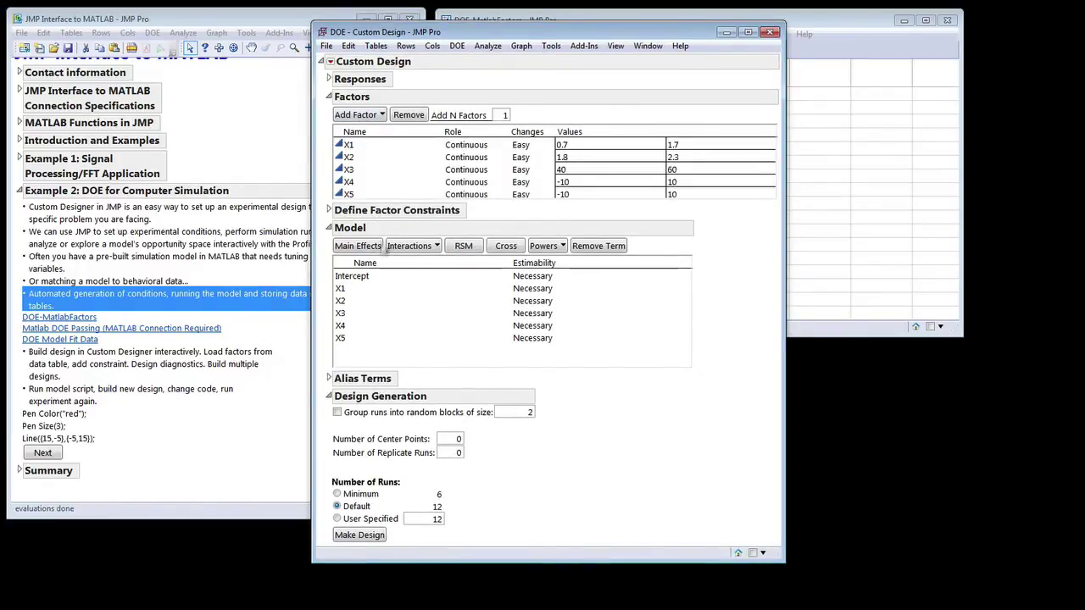
Add the full set of response surface (RSM) terms to the model, and review the term list and the run-number options
click(469, 248)
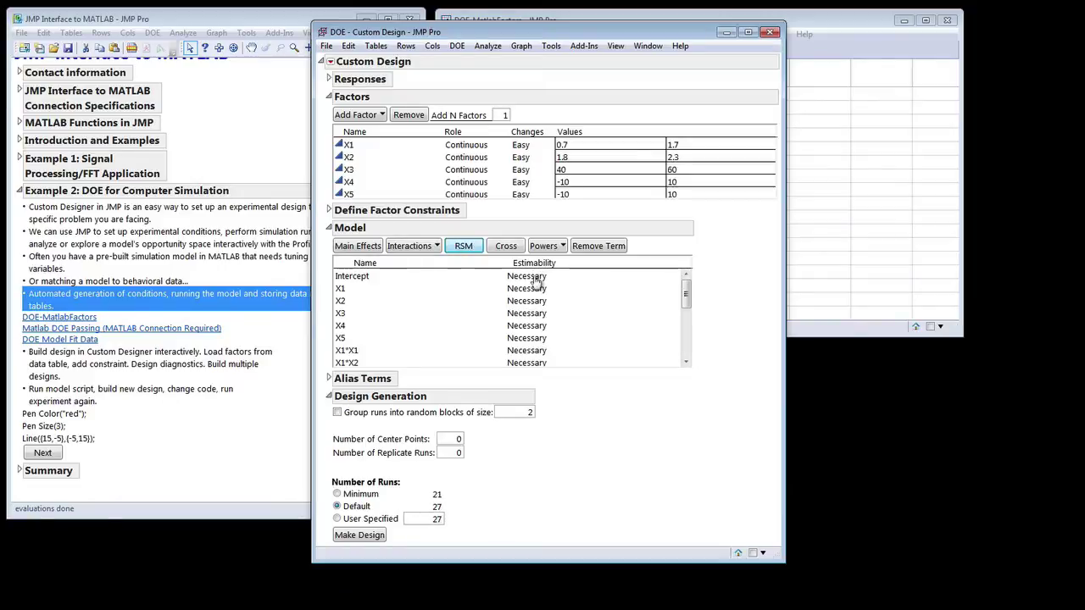
scroll(542, 284, down, 2)
mouse_move(688, 304)
mouse_down()
mouse_move(687, 287)
mouse_move(688, 361)
mouse_move(687, 284)
mouse_up()
click(428, 310)
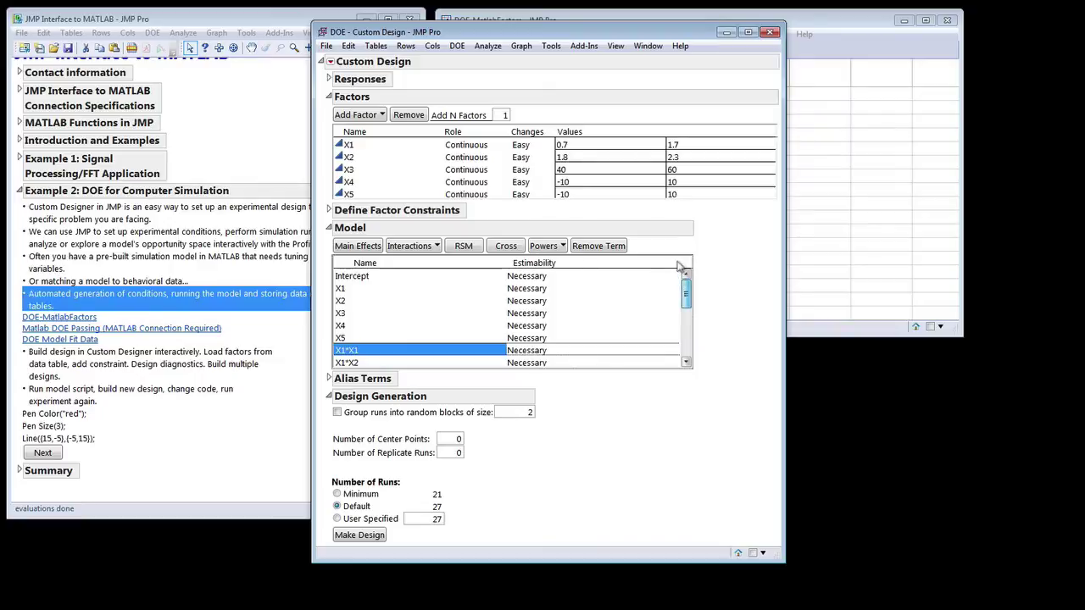
mouse_move(432, 476)
mouse_down()
mouse_move(471, 523)
mouse_move(438, 540)
mouse_up()
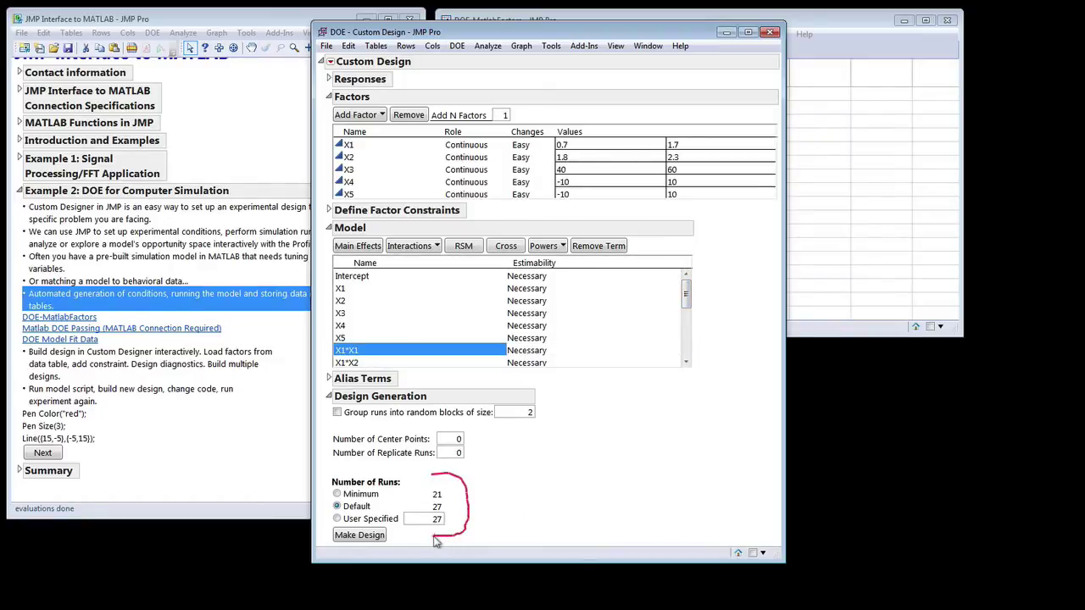
key(Escape)
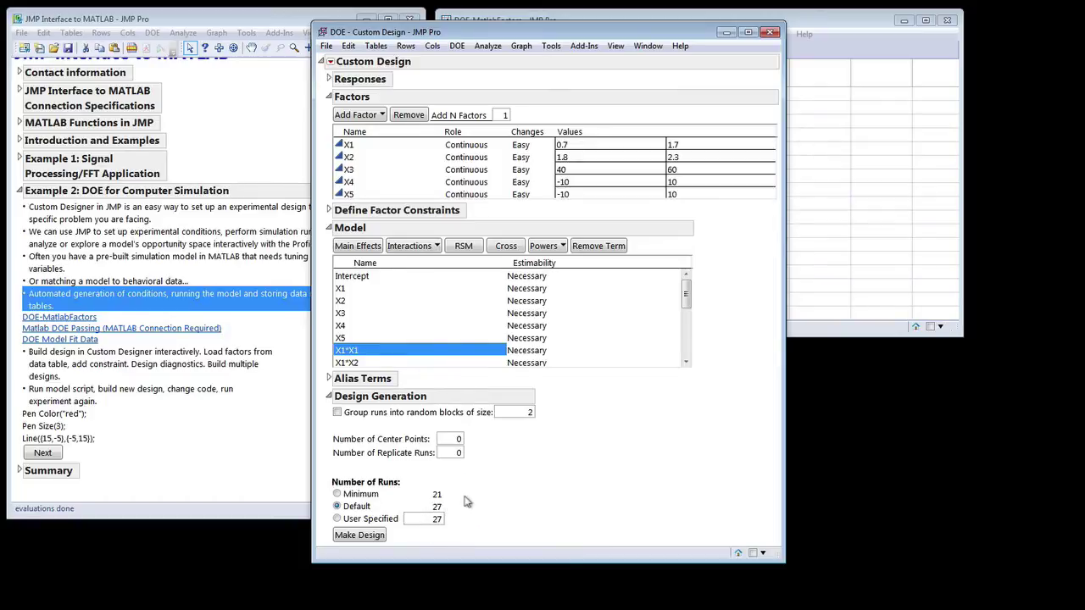
Specify 32 runs, make the design, and look through its run list and power analysis
click(337, 520)
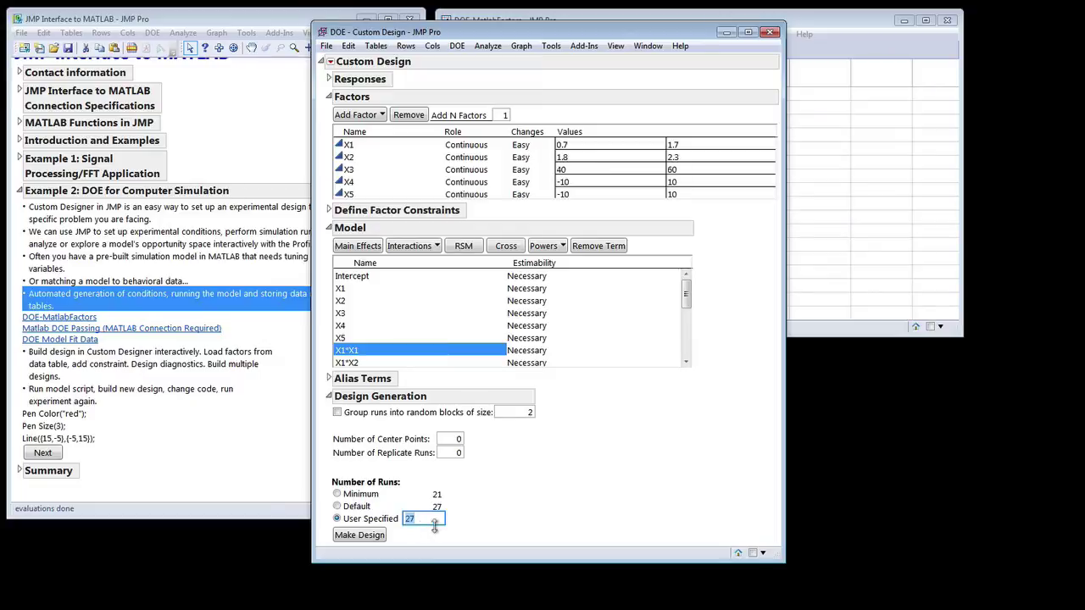
text(32)
click(372, 535)
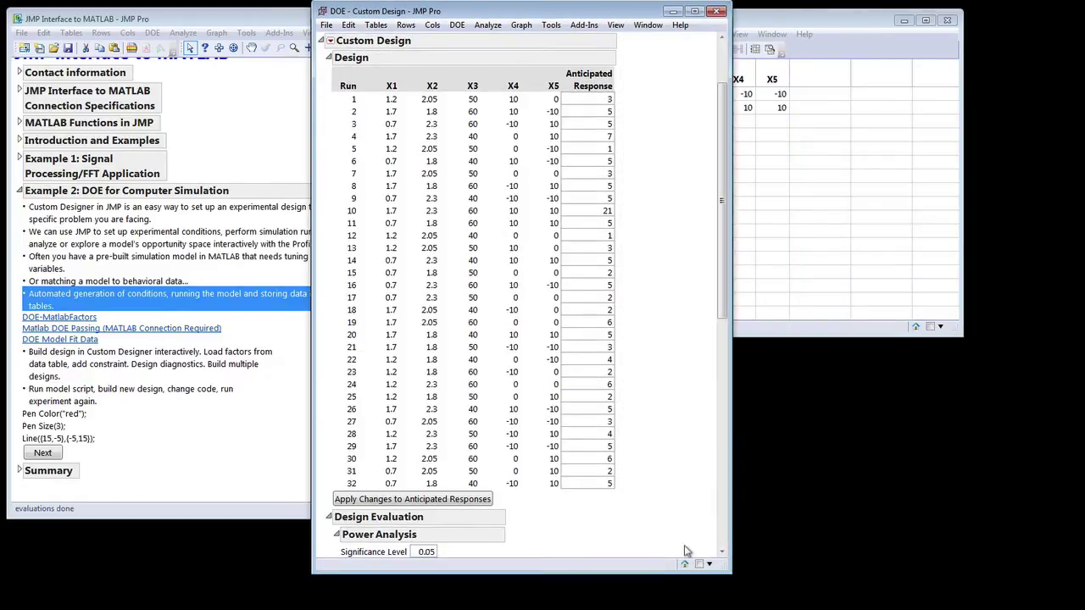
mouse_move(722, 258)
mouse_down()
mouse_move(722, 235)
mouse_move(722, 250)
mouse_up()
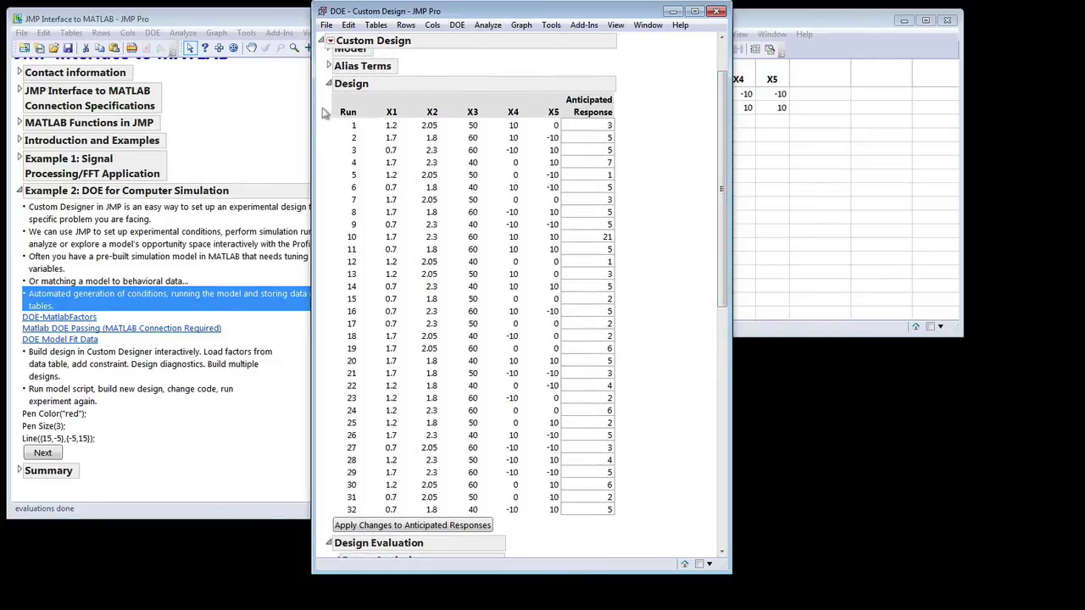
drag(322, 105, 326, 490)
drag(723, 193, 718, 529)
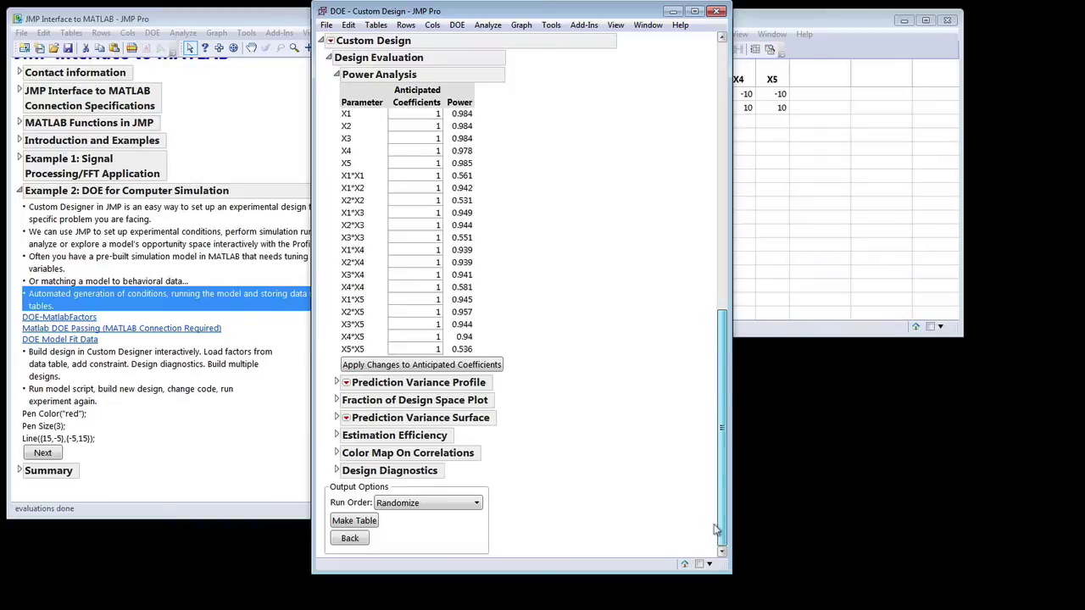
Make the design table with randomized run order, bring it into view, and highlight factor columns X1 to X5 followed by response column Y
click(361, 528)
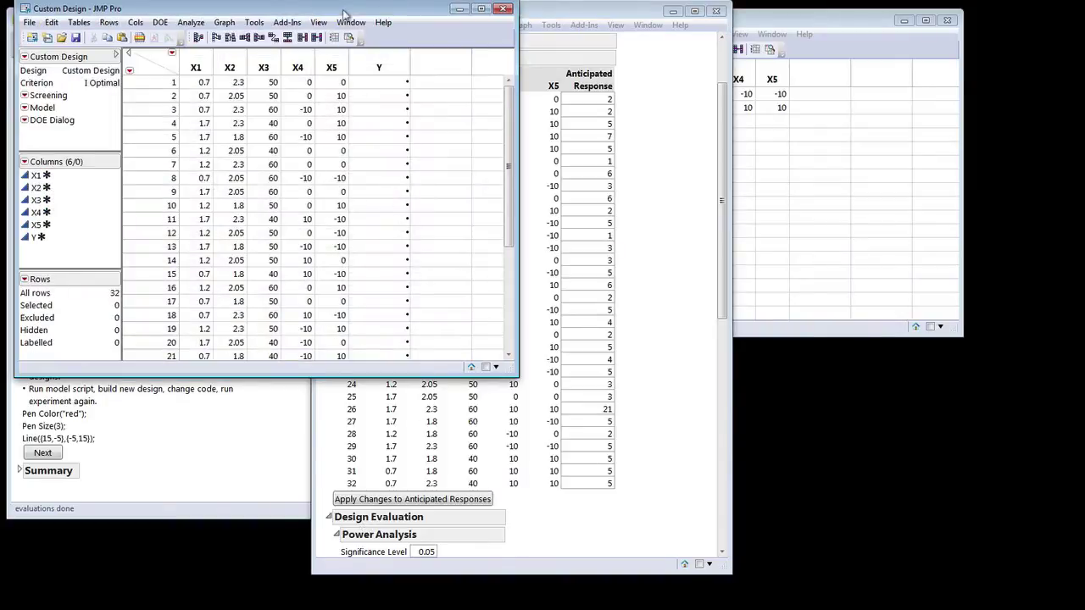
drag(348, 17, 519, 134)
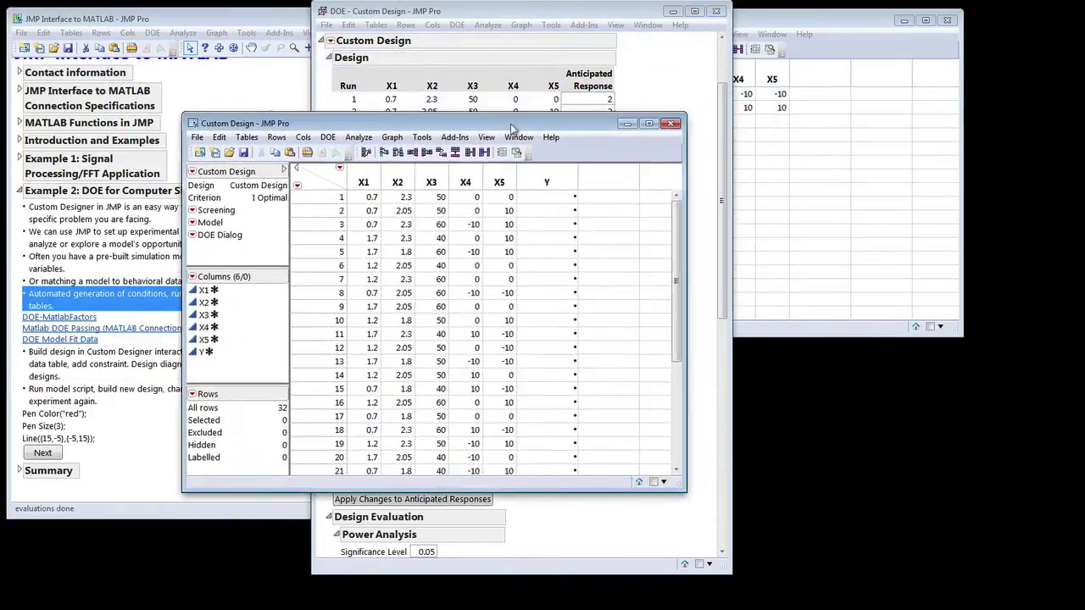
drag(363, 182, 498, 179)
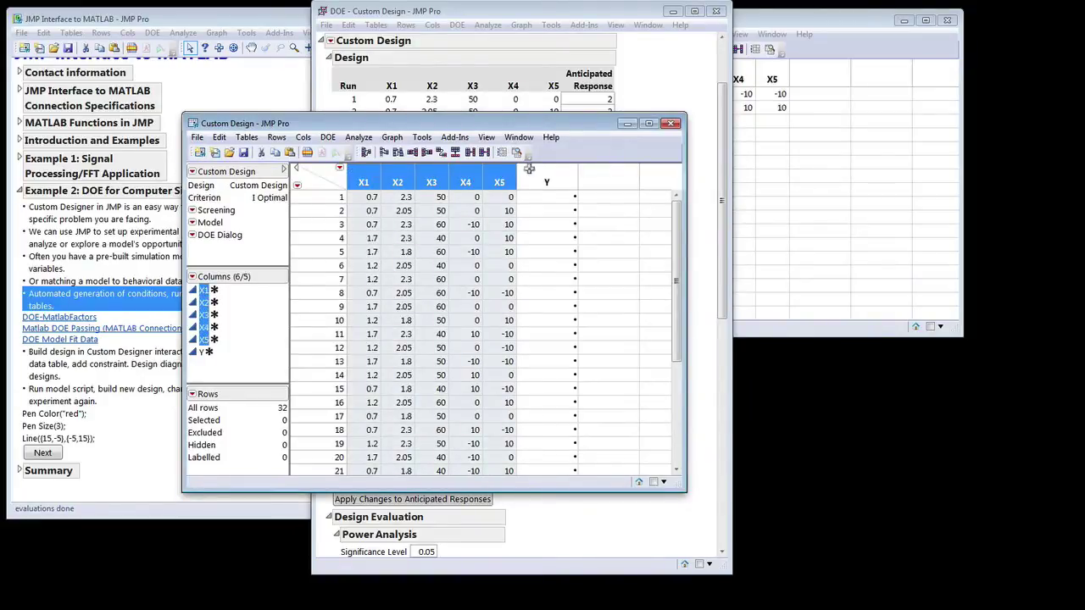
click(536, 173)
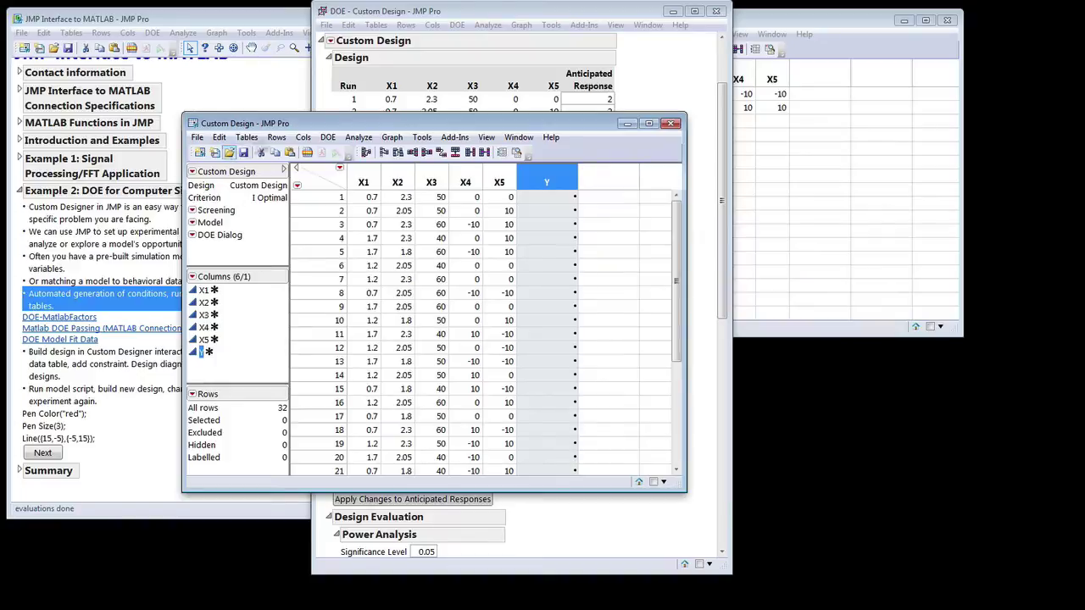
Save the custom design's script to a script window, highlight its whole DOE block, and move the window aside to uncover the journal
click(449, 13)
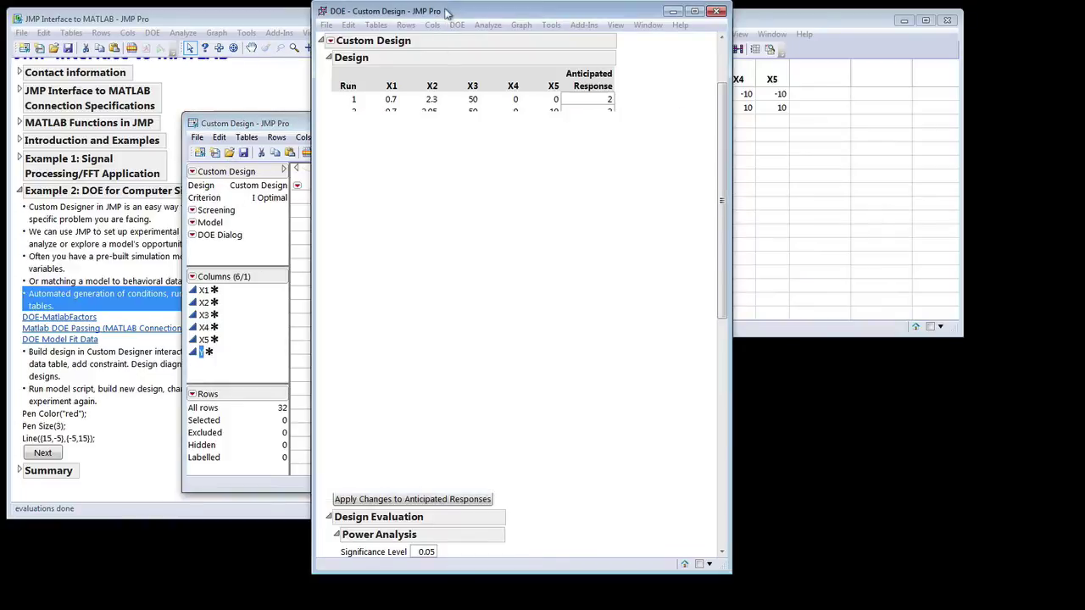
click(330, 42)
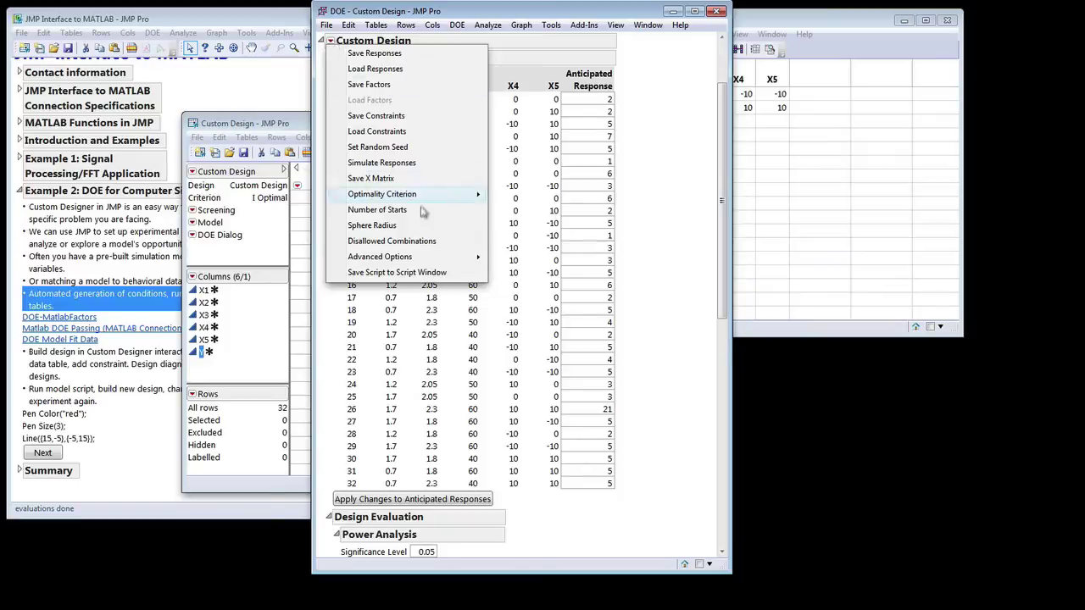
click(415, 276)
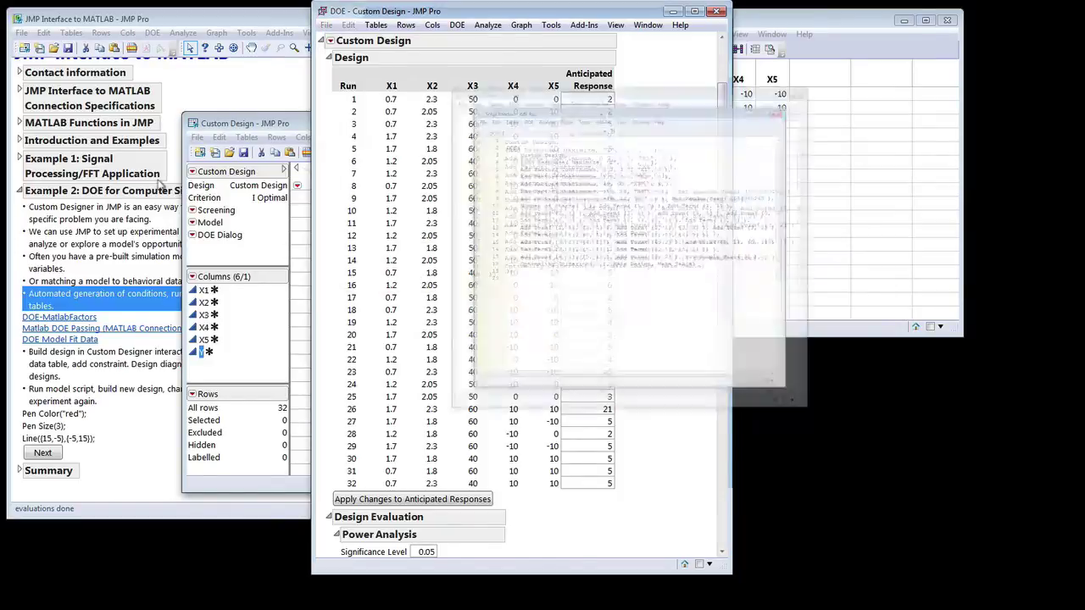
drag(492, 20, 258, 81)
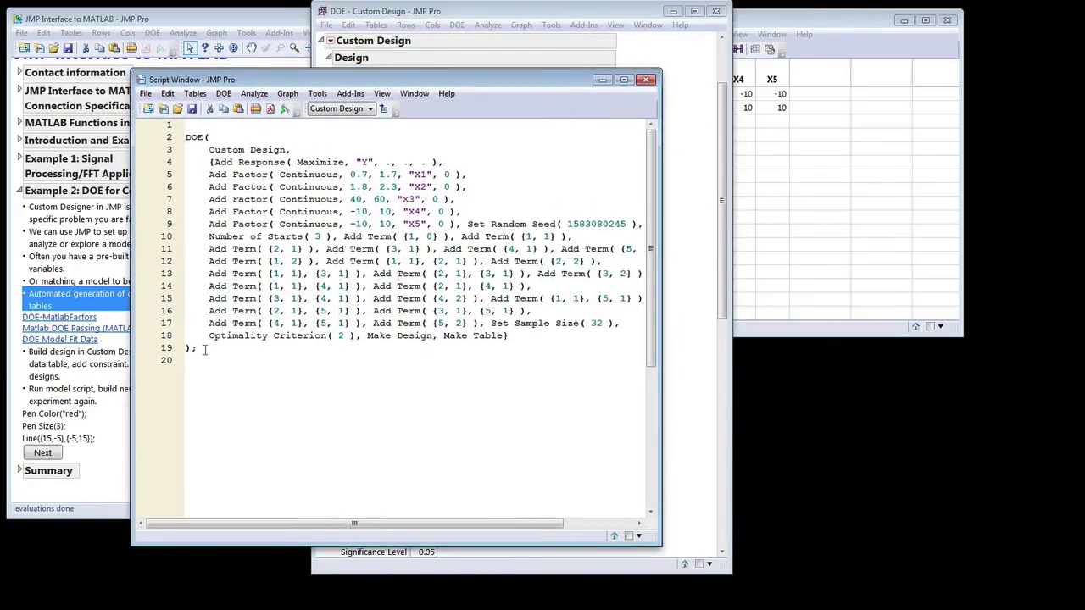
drag(204, 351, 161, 135)
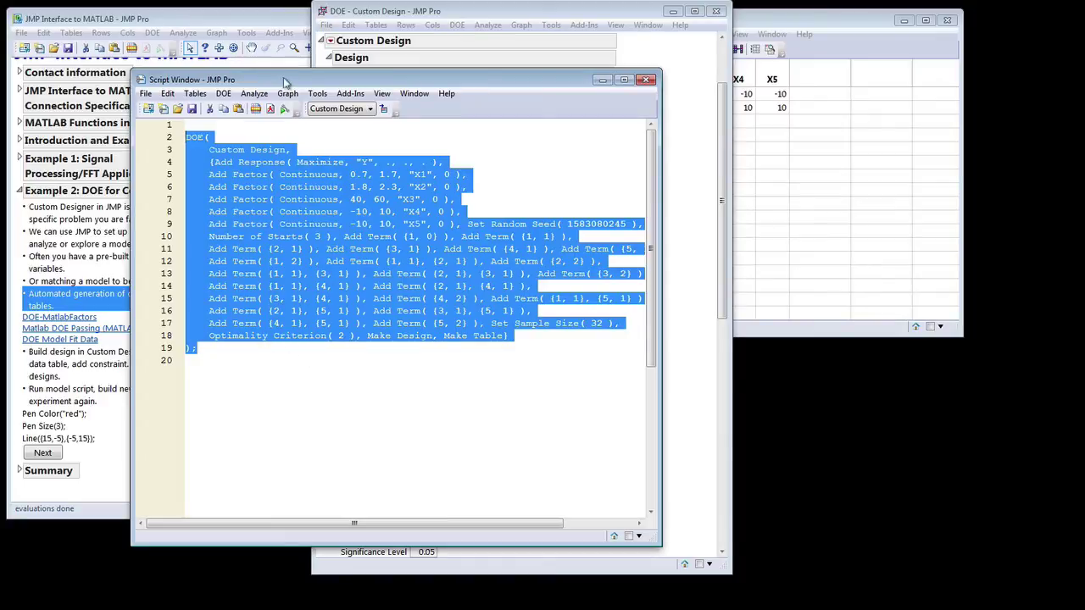
drag(285, 82, 675, 123)
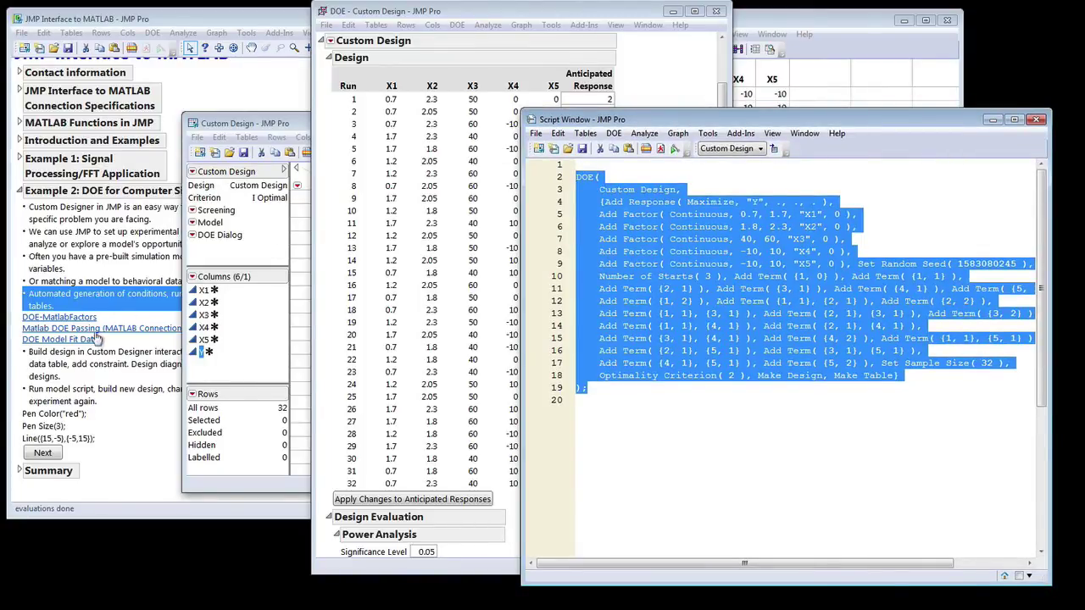
Open the Matlab DOE Passing script from the journal and highlight its DOE Custom Design block on lines 3 to 20
click(120, 343)
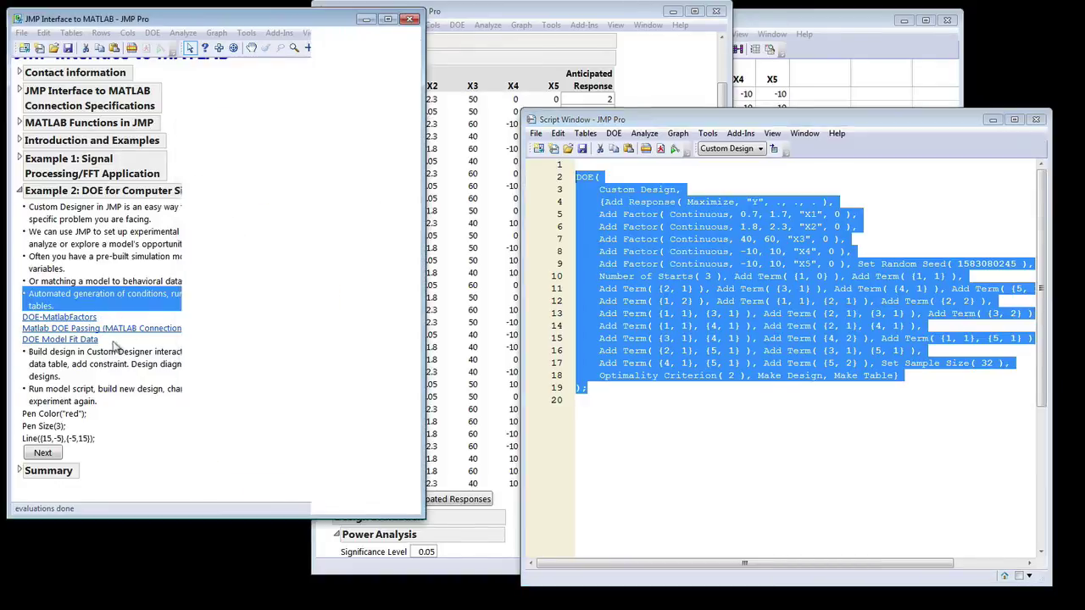
click(102, 329)
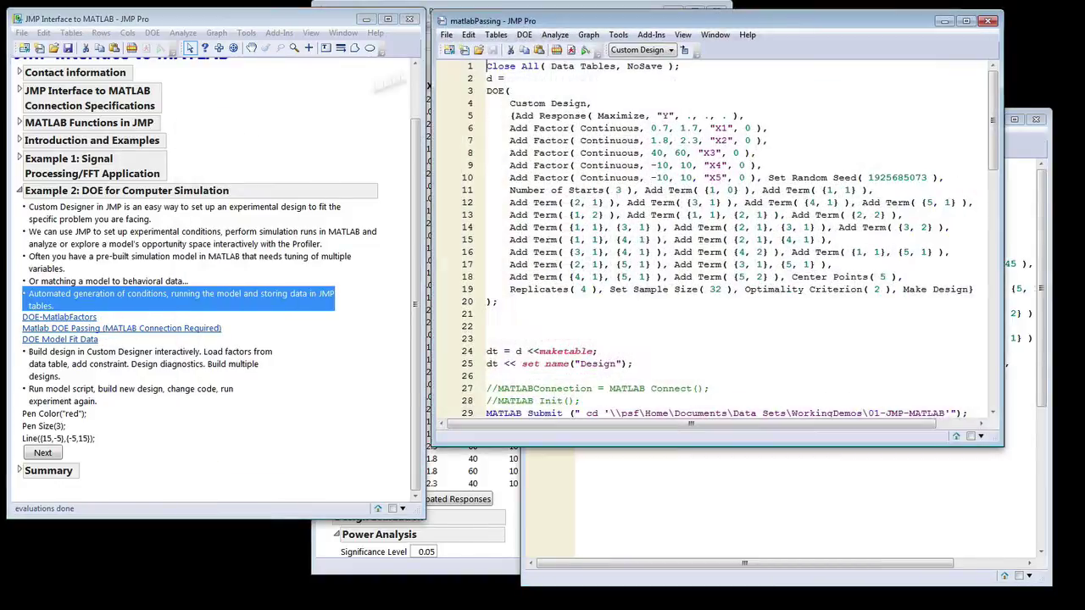
drag(556, 23, 367, 72)
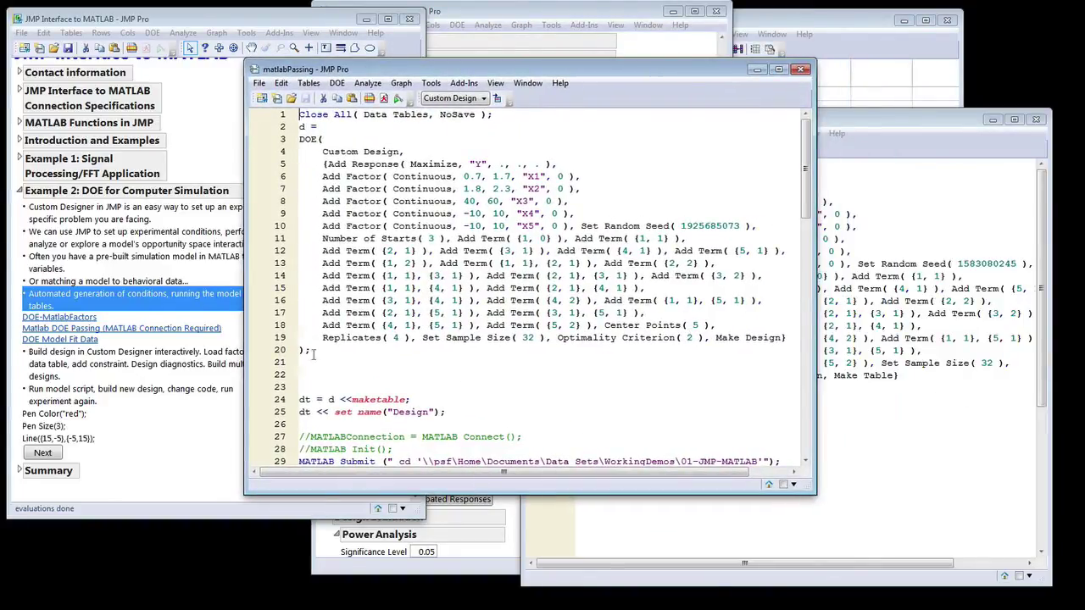
drag(312, 351, 284, 139)
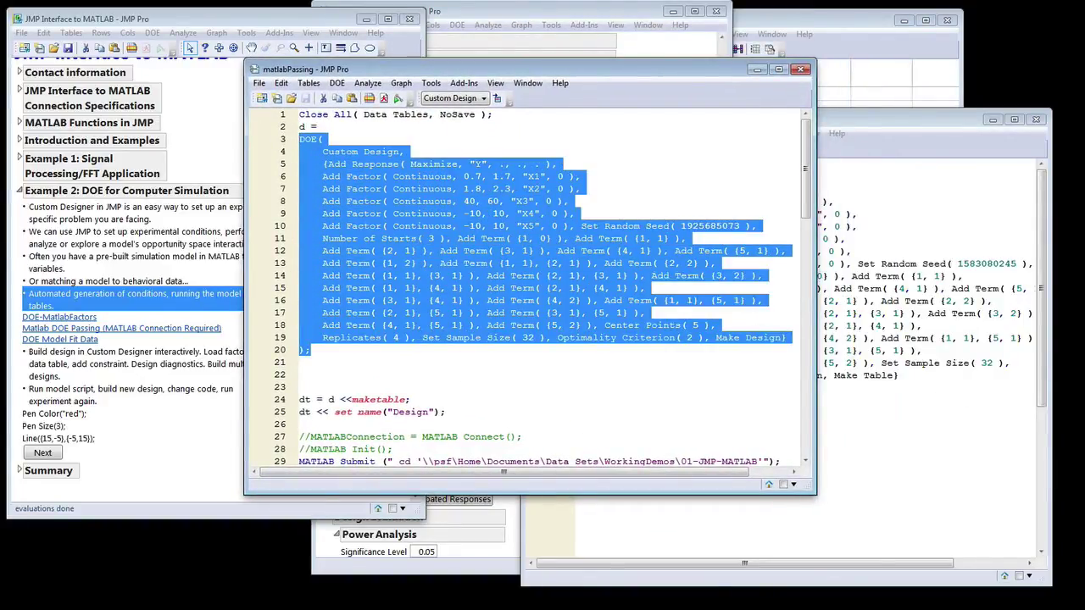
Close the generated design script window, clear the code selection in matlabPassing, and place that script beside the journal
click(992, 469)
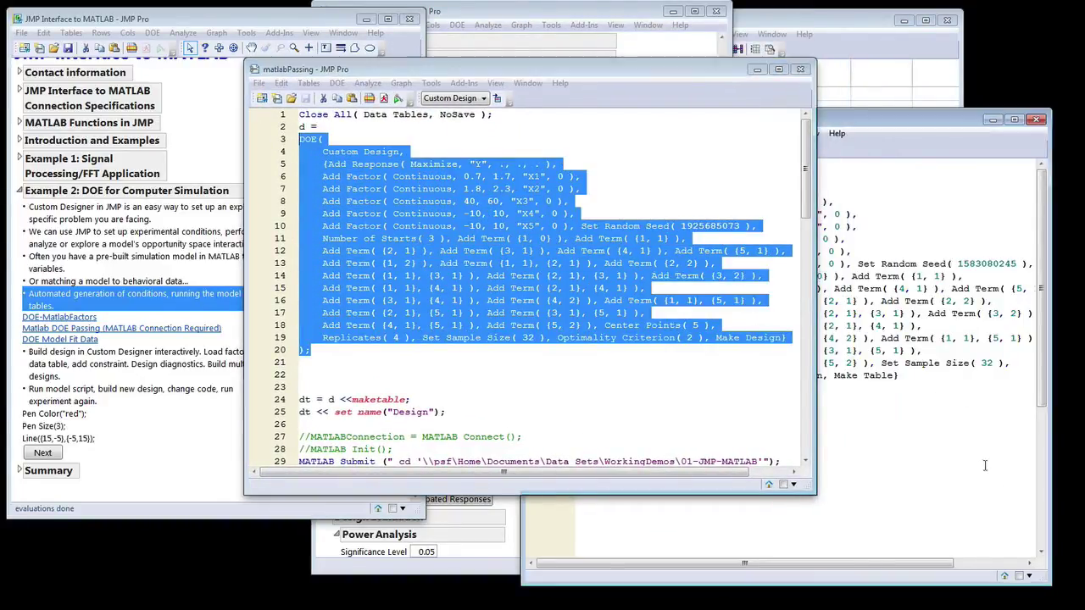
click(1036, 119)
click(558, 341)
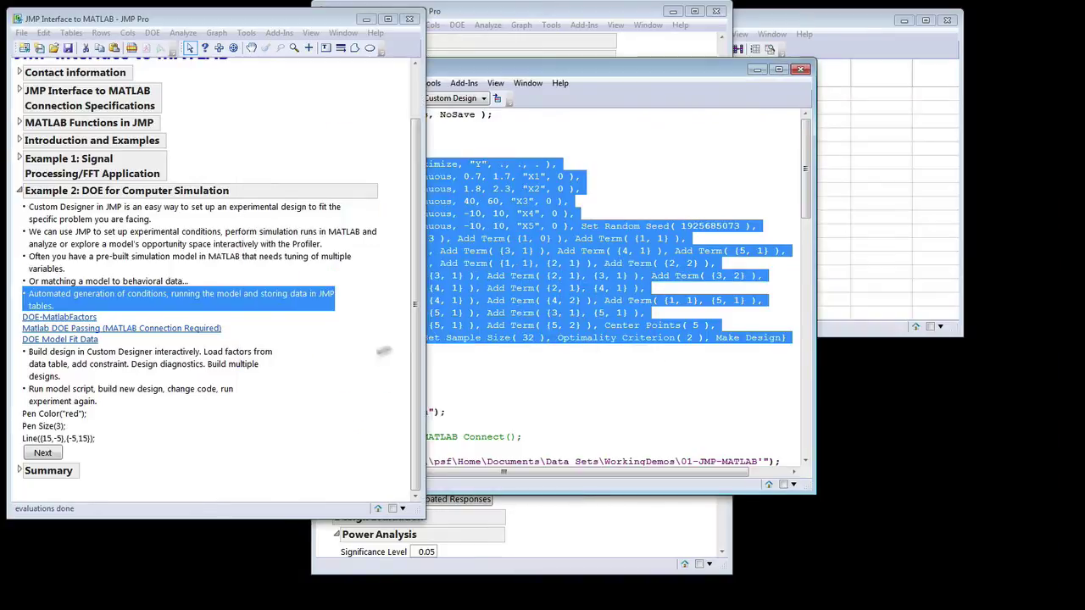
click(532, 366)
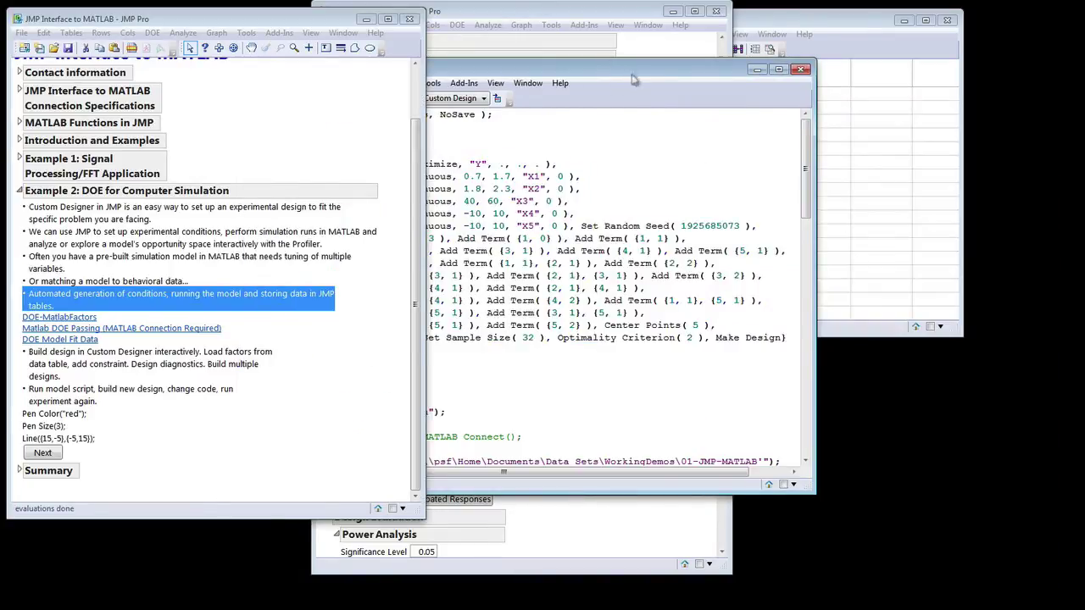
drag(459, 72, 669, 40)
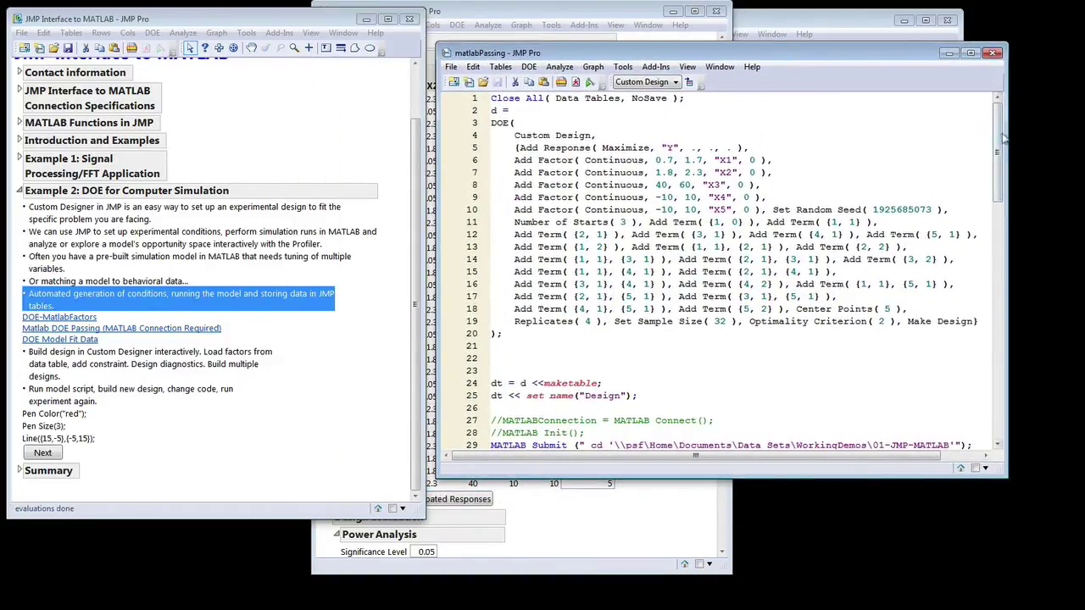
Examine the MATLAB Submit call on line 29 of matlabPassing, highlighting the Submit keyword and the cd command with its folder path
drag(998, 139, 995, 167)
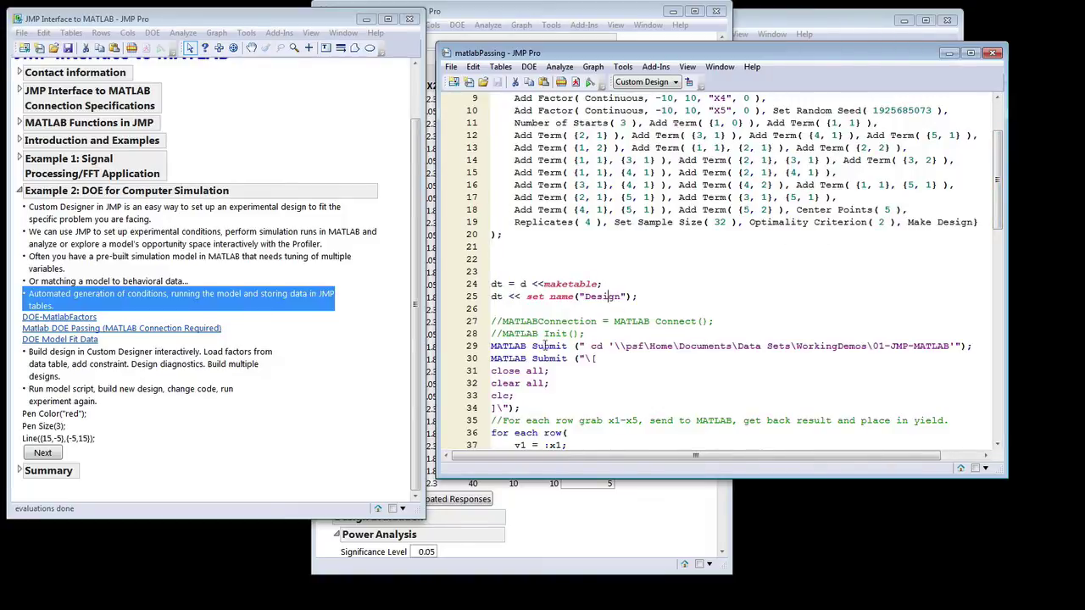
double_click(559, 346)
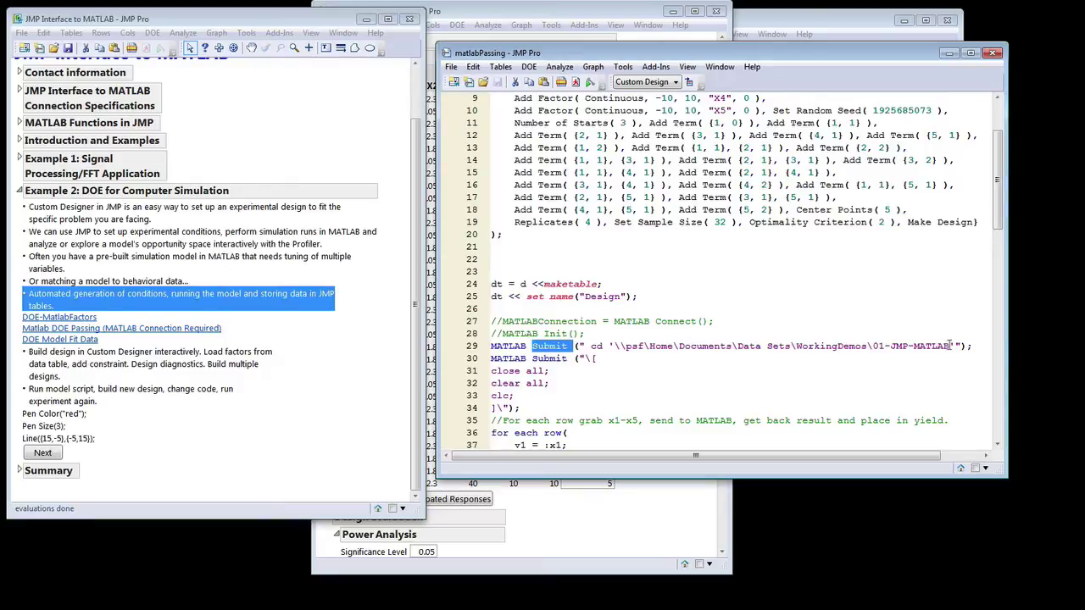
drag(951, 346, 596, 348)
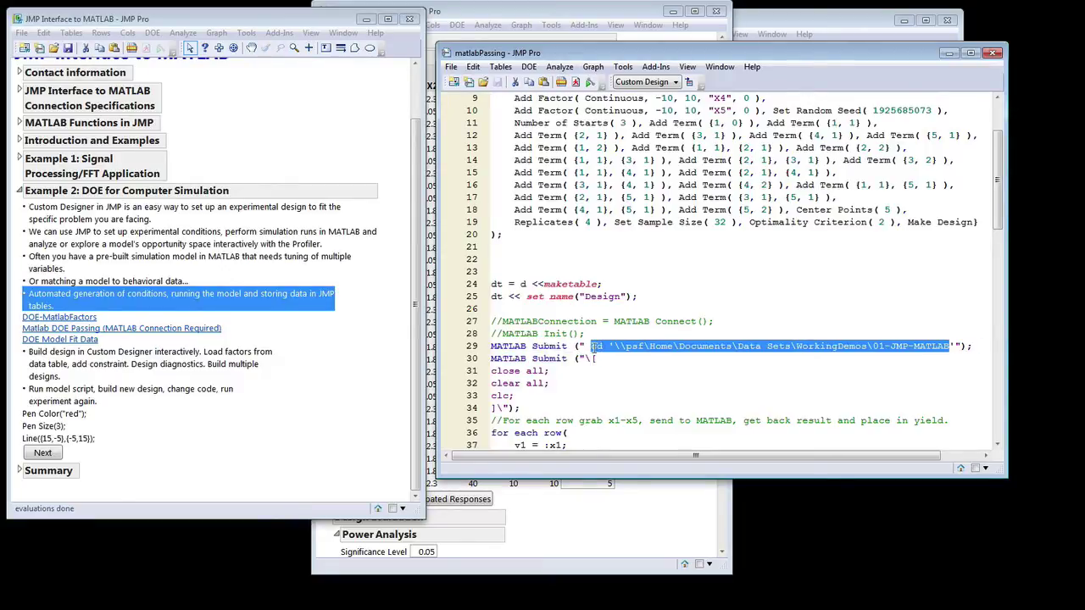
Examine the for each row loop in matlabPassing, highlighting its header, the v1 to v5 assignments and the five MATLAB Send lines
scroll(998, 222, down, 1)
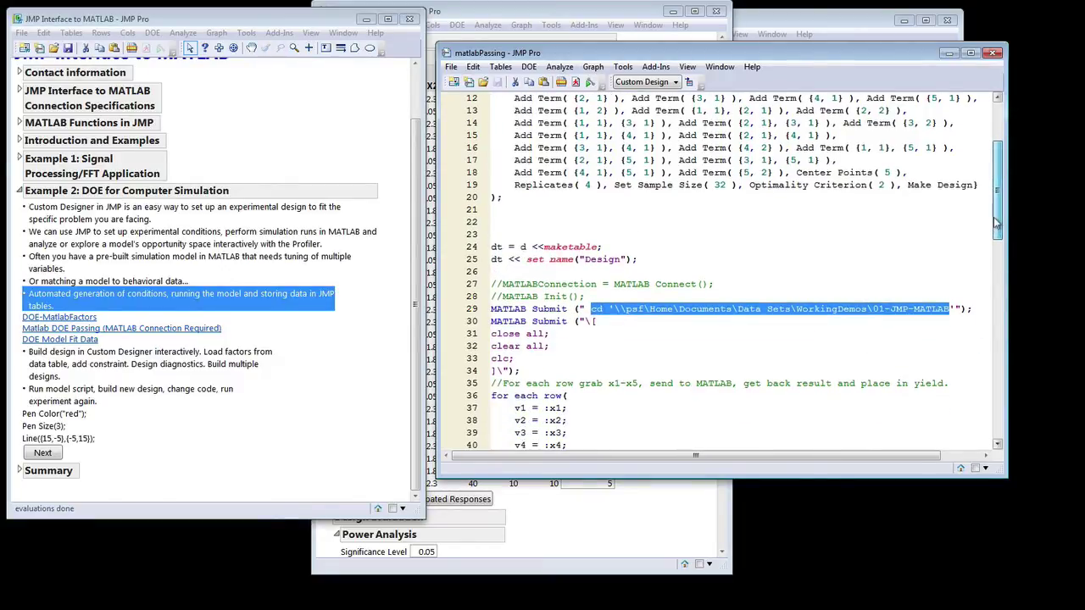
drag(998, 222, 998, 280)
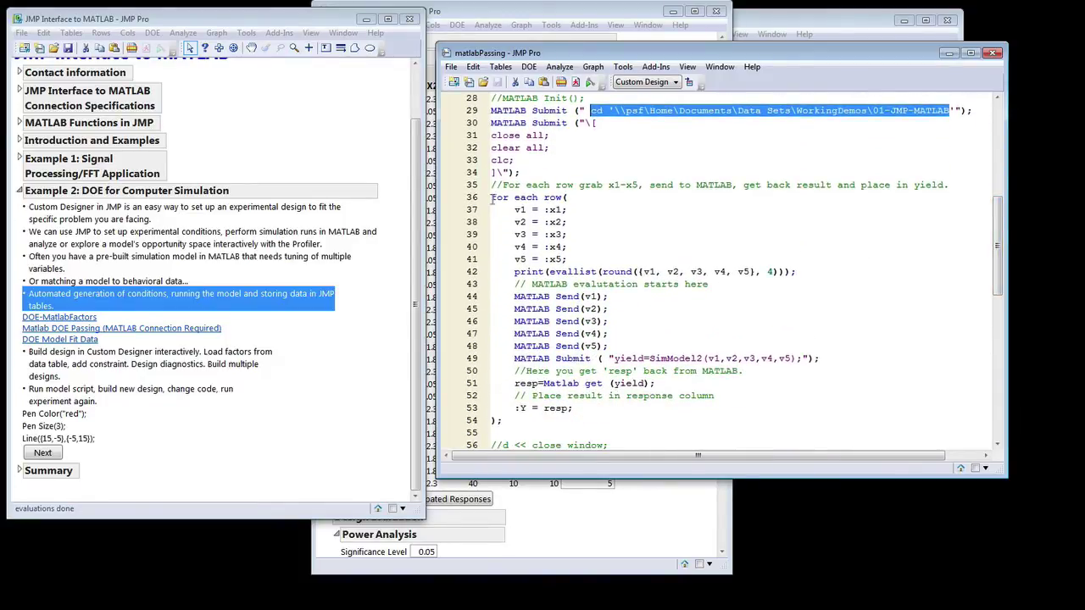
drag(492, 197, 554, 202)
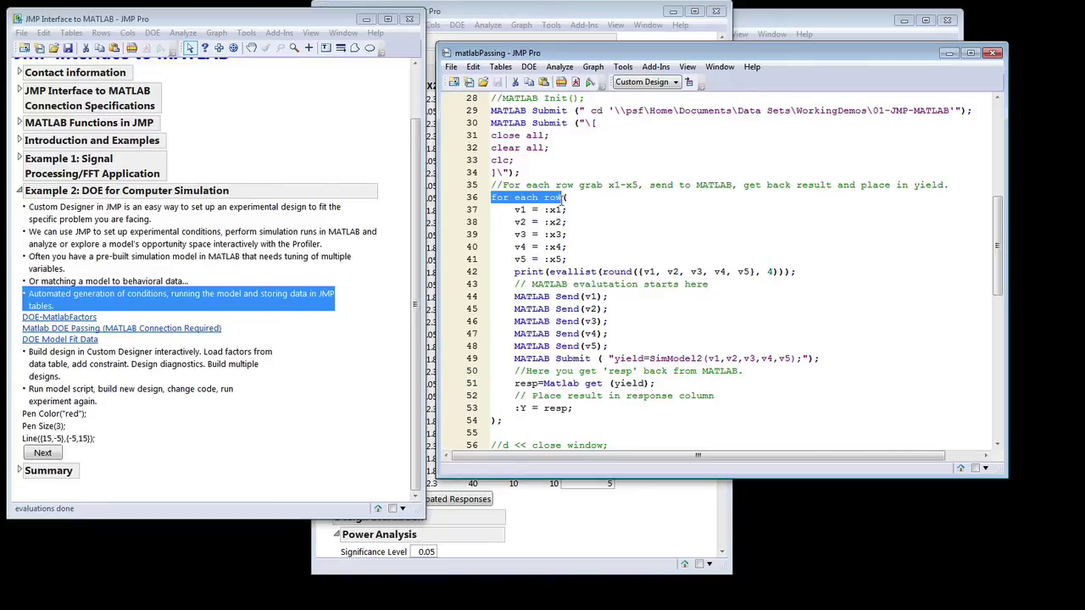
drag(571, 260, 520, 210)
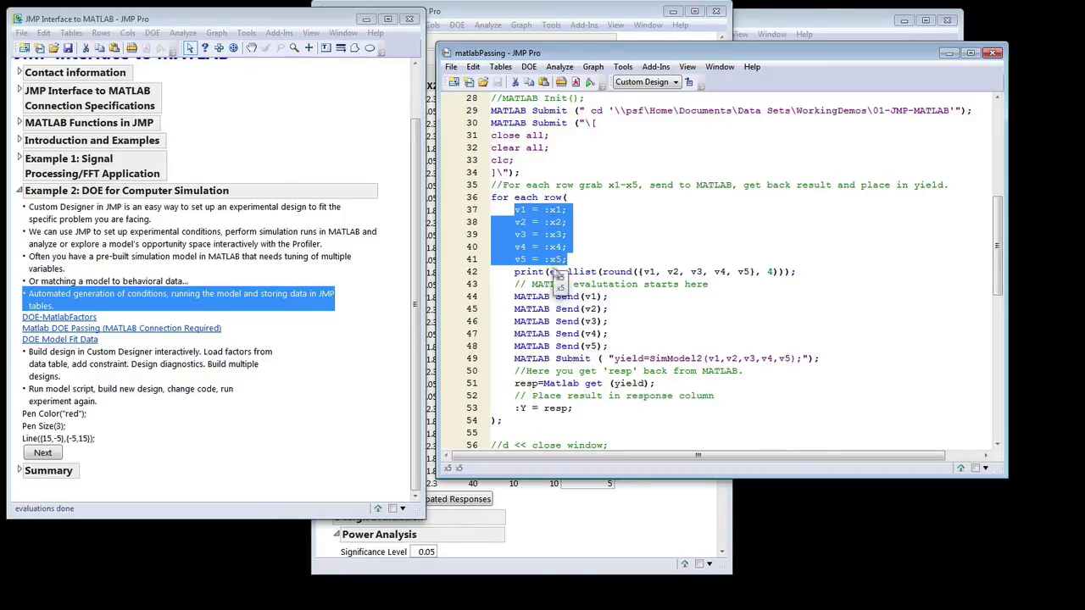
drag(610, 346, 510, 297)
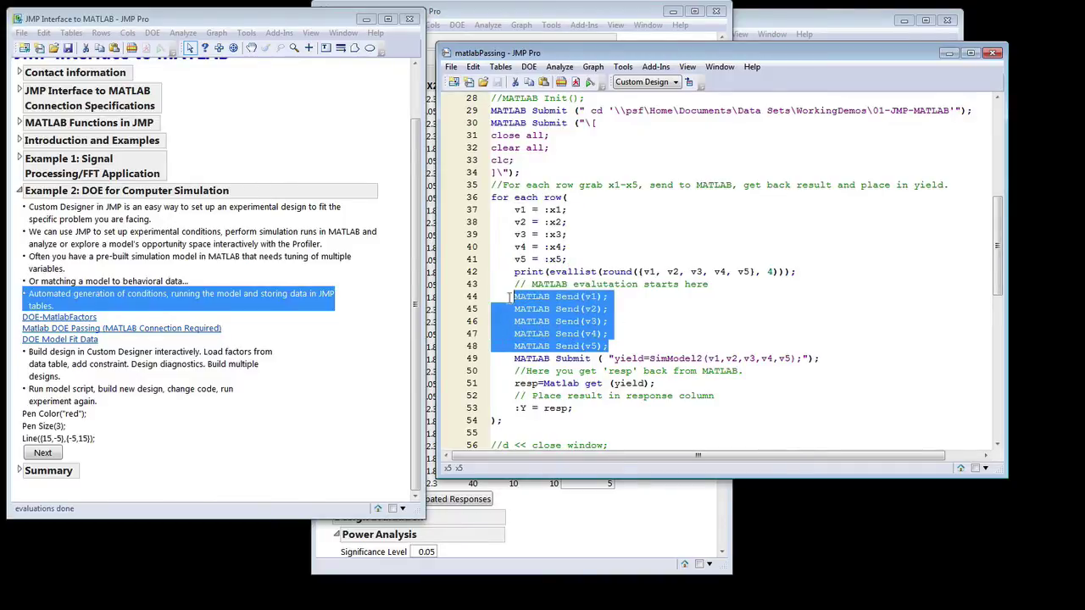
Examine how the loop calls the simulation and stores its output, highlighting SimModel2(v1,v2,v3,v4,v5), yield and the Y = resp assignment
click(577, 358)
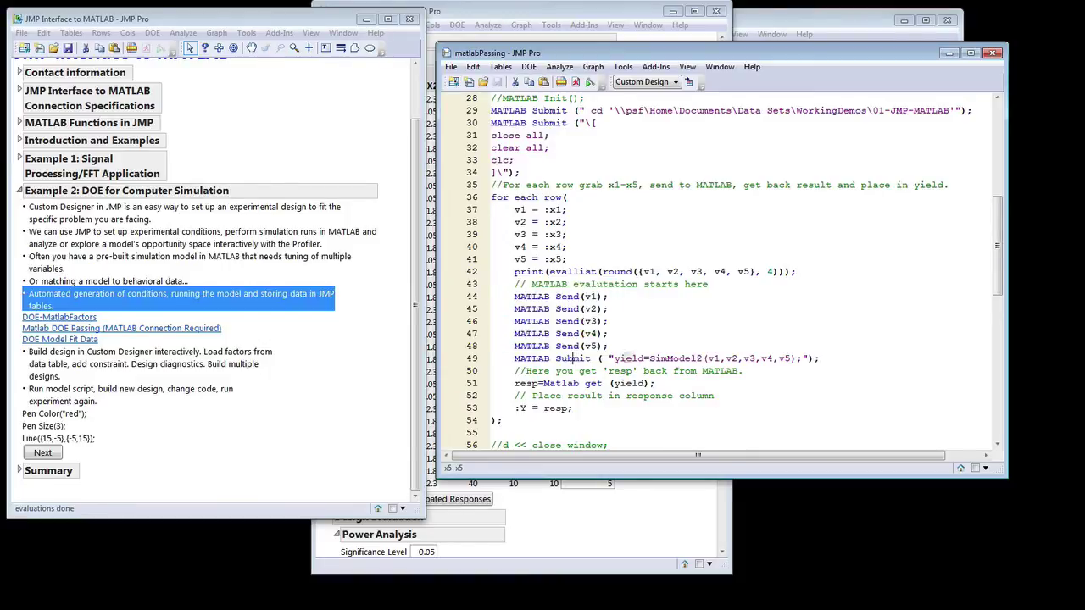
drag(659, 358, 689, 358)
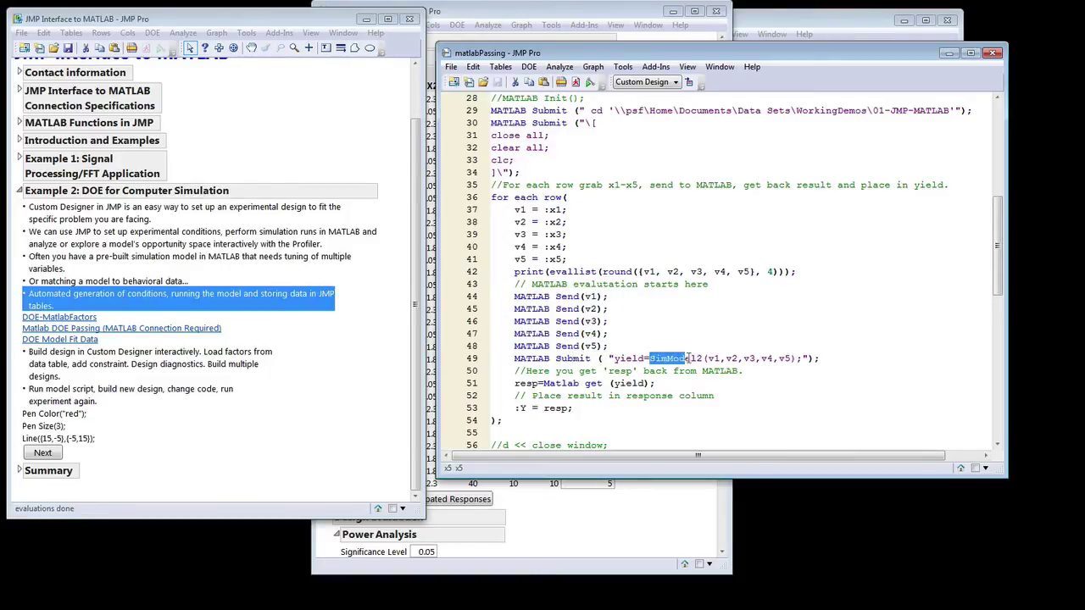
drag(704, 359, 799, 356)
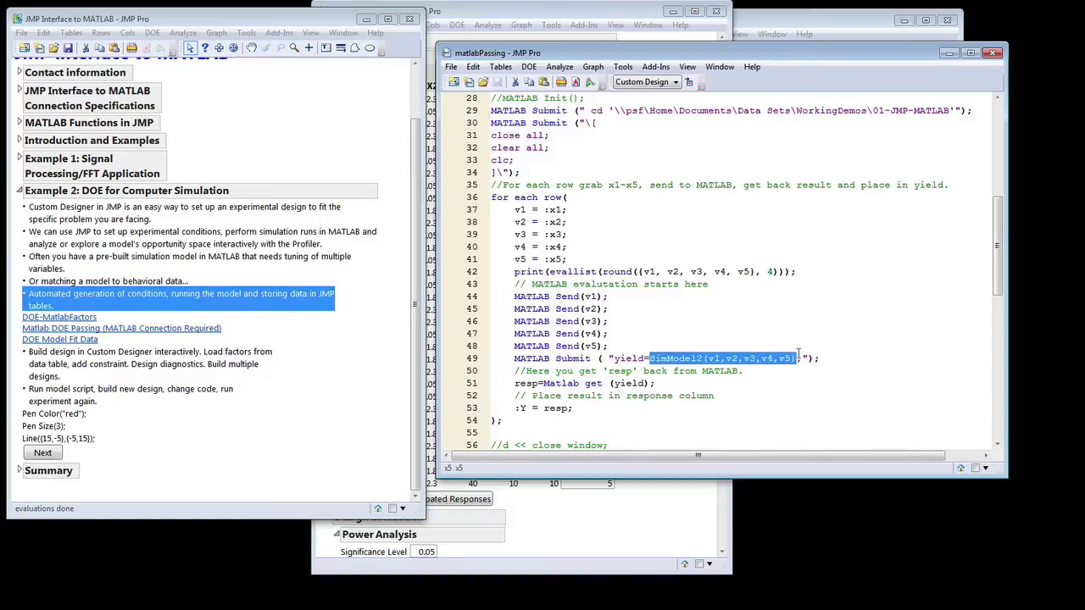
double_click(629, 358)
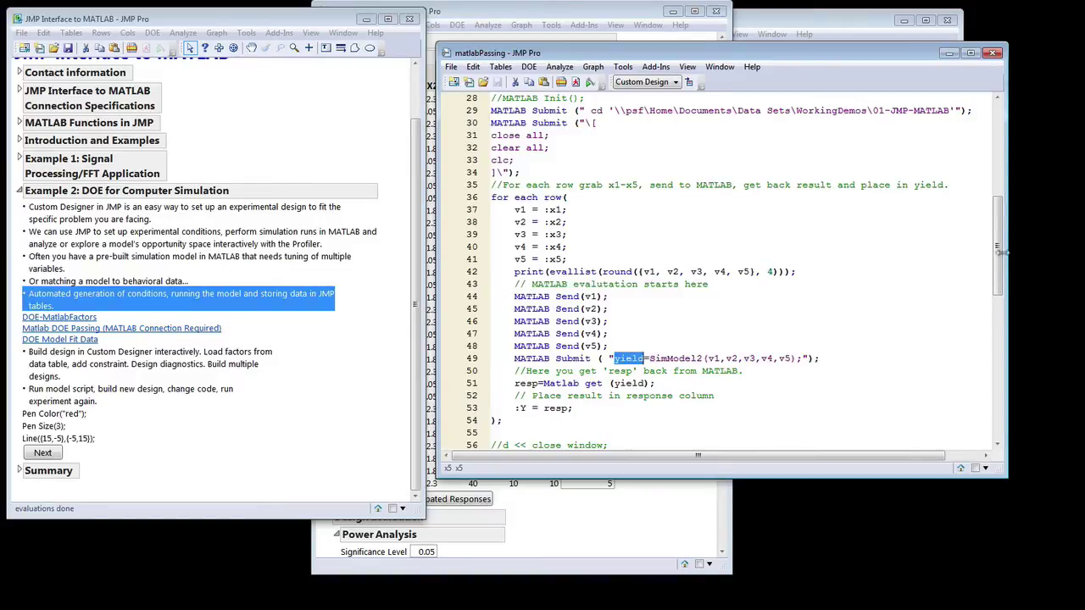
drag(999, 252, 1001, 274)
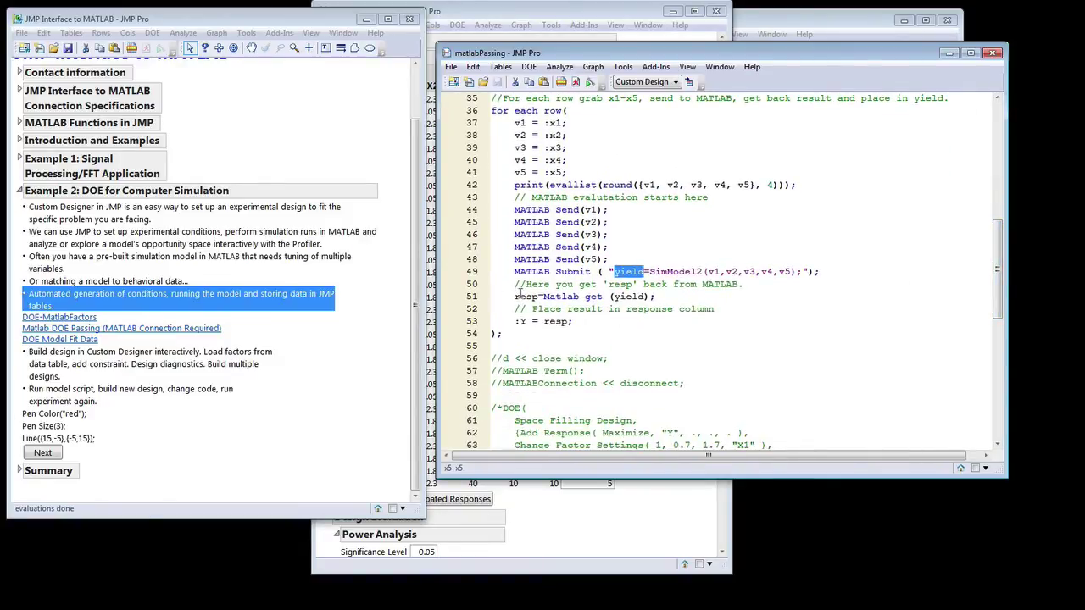
drag(583, 323, 523, 326)
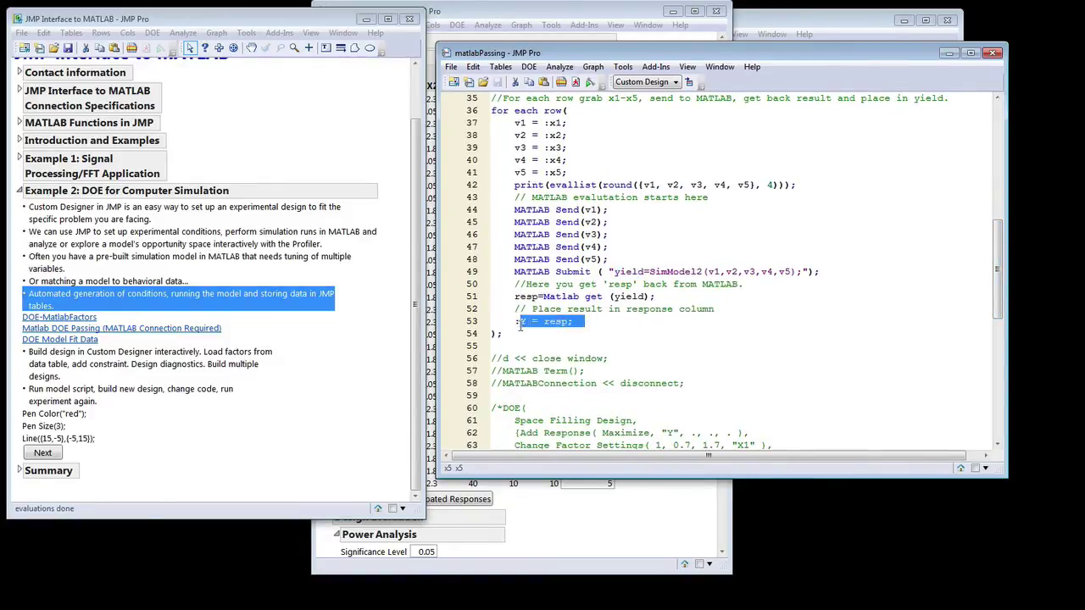
mouse_move(996, 265)
mouse_down()
mouse_move(990, 275)
mouse_move(986, 267)
mouse_up()
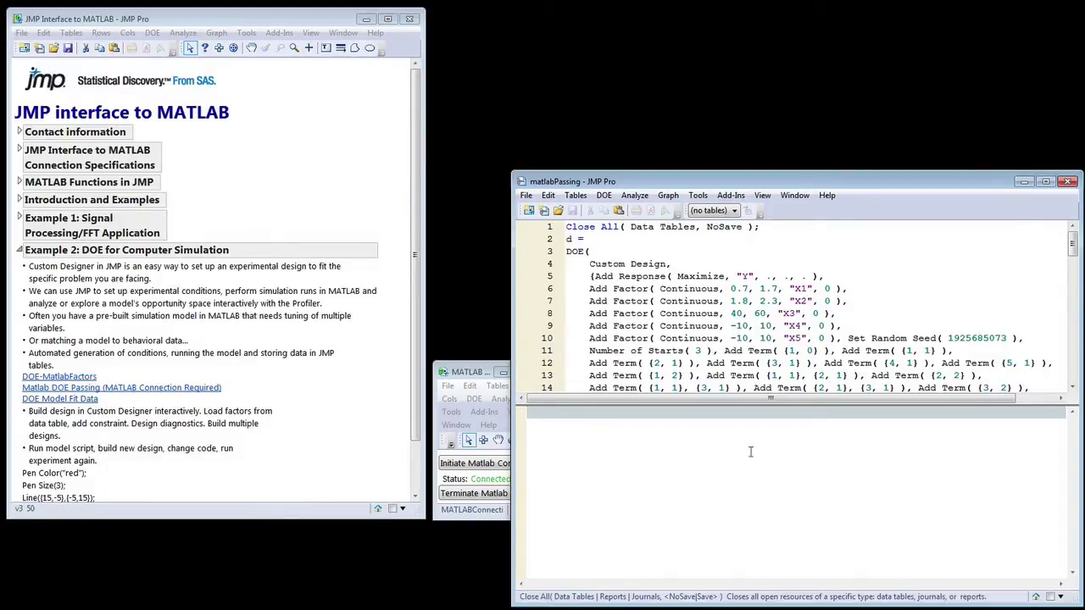
Run the matlabPassing script and place the resulting Design table beside the journal, with the Custom Design window closed
click(650, 211)
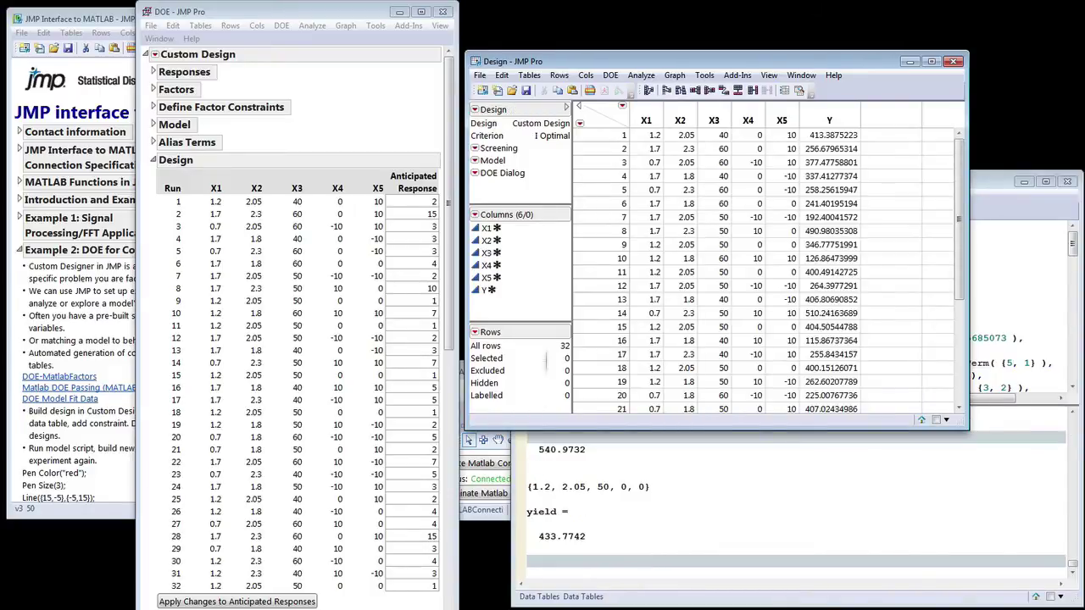
click(441, 11)
drag(568, 60, 533, 20)
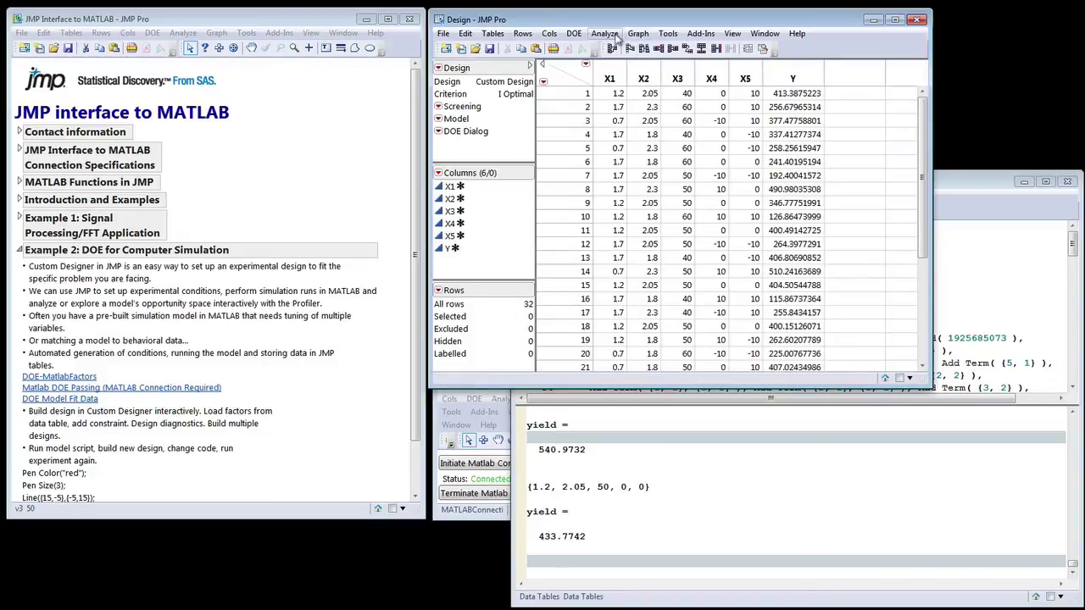
Fit a Standard Least Squares model of Y from the Design table, reviewing the preloaded X1 to X5, interaction and quadratic effects
click(606, 34)
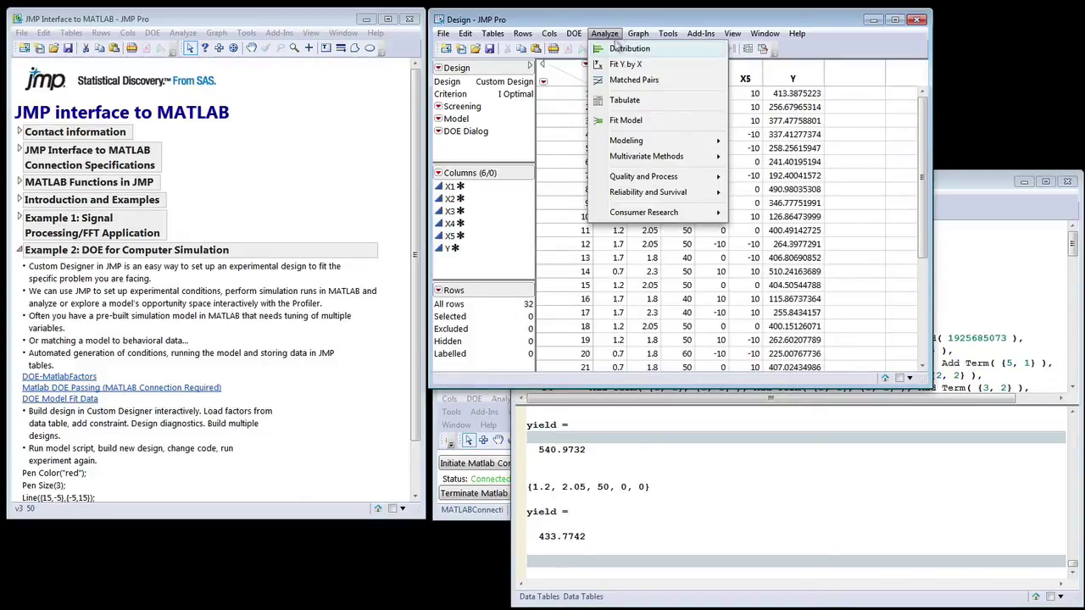
click(644, 120)
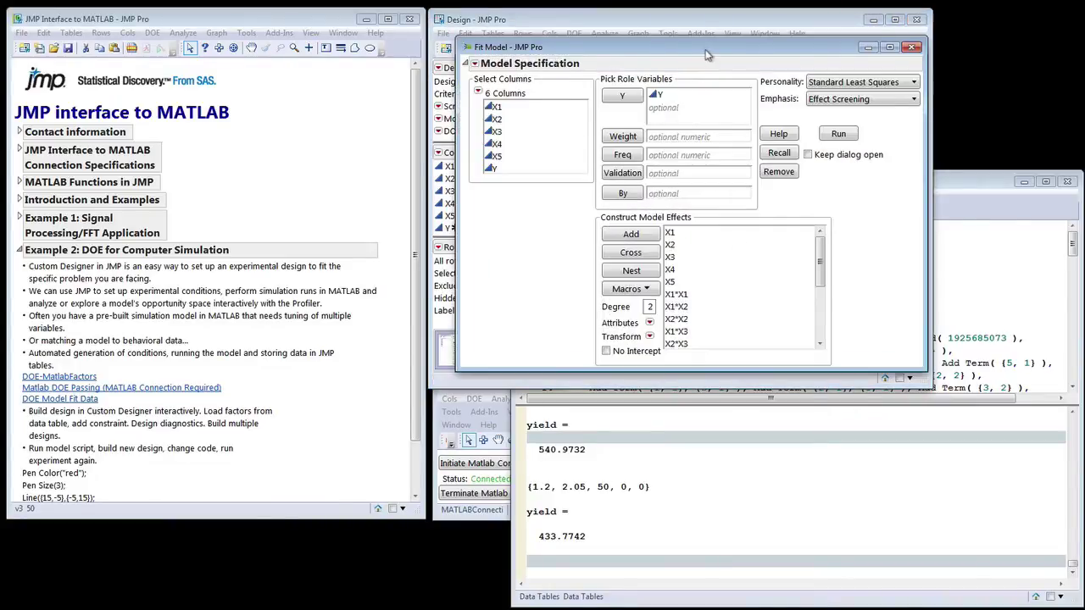
drag(708, 54, 537, 190)
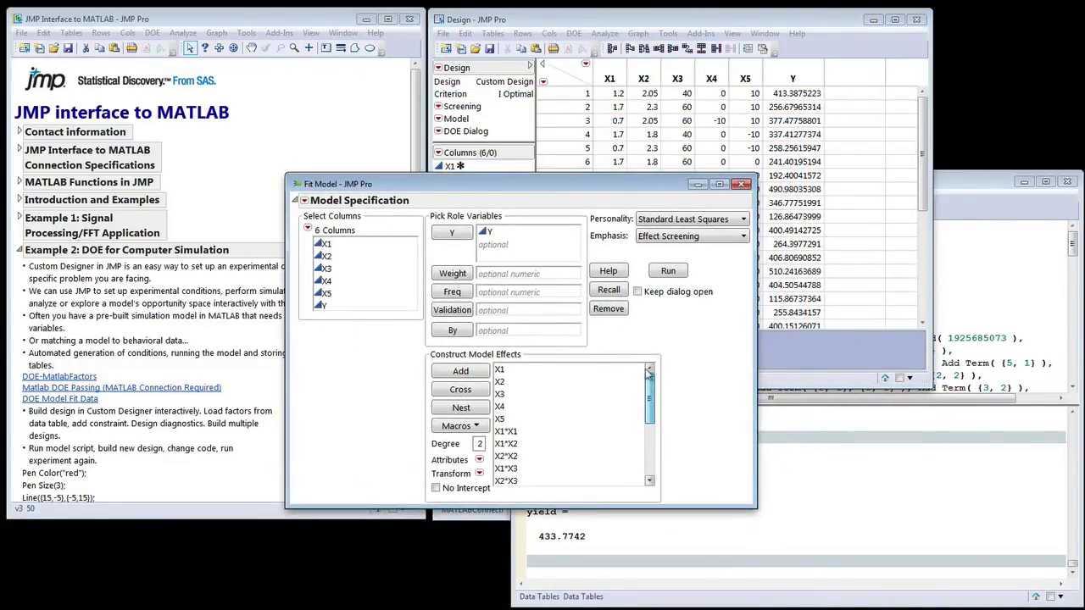
drag(556, 371, 556, 419)
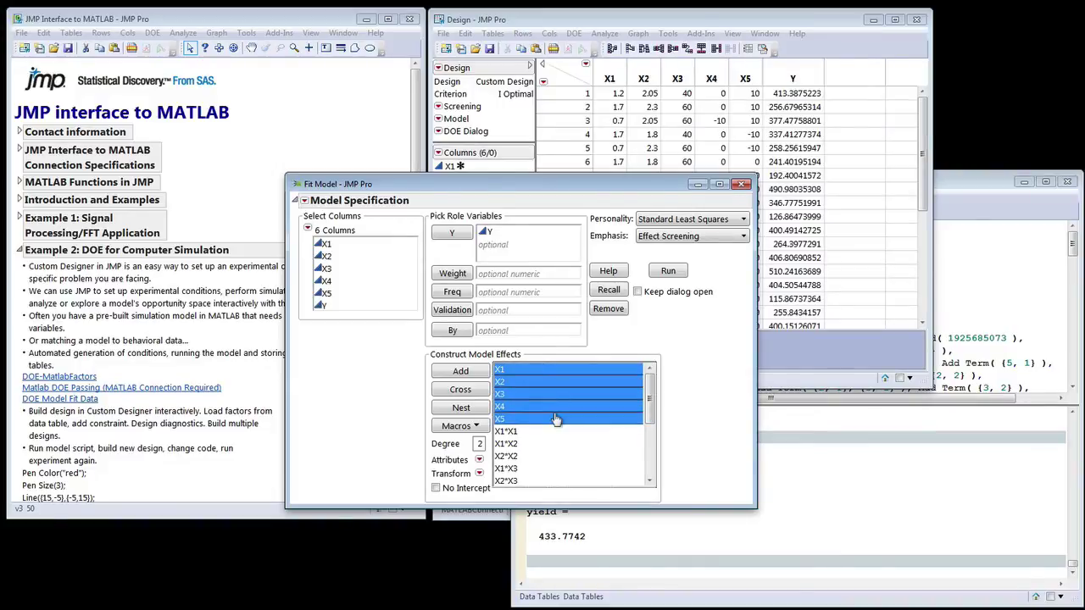
click(547, 433)
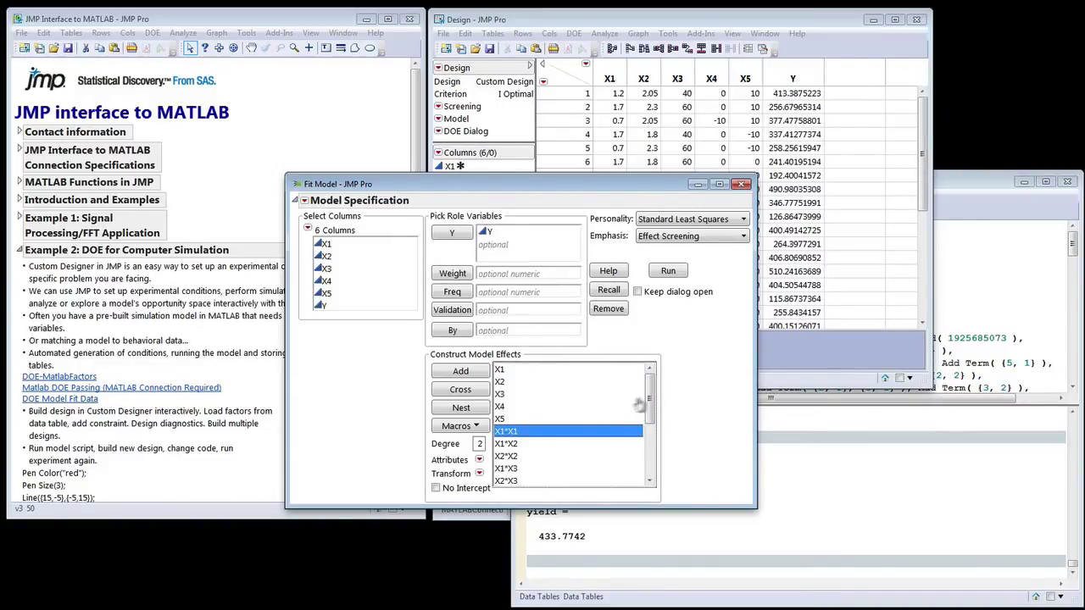
drag(539, 444, 542, 480)
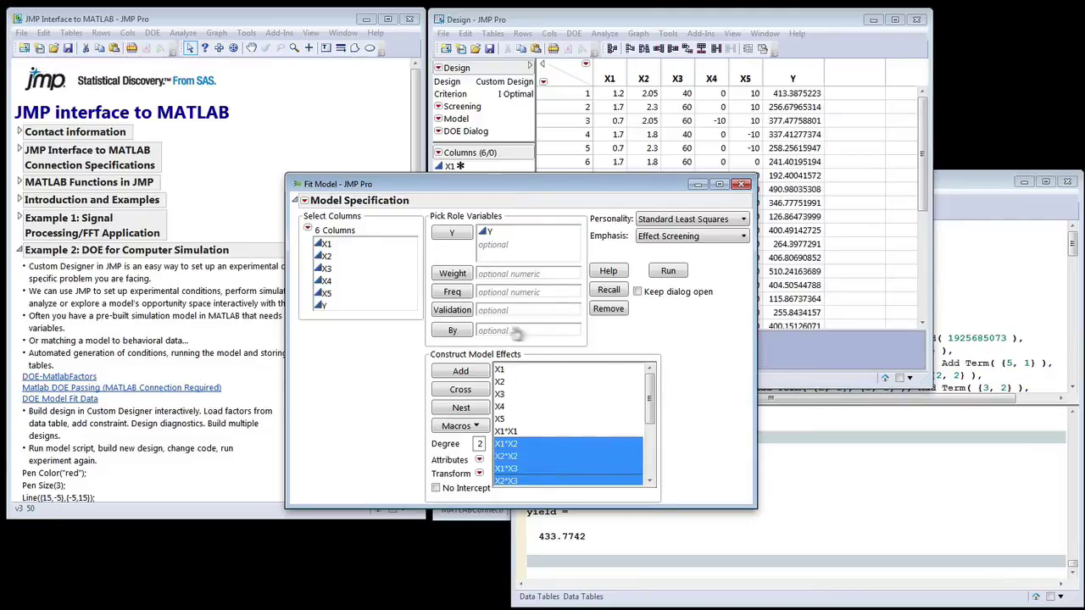
click(607, 373)
click(668, 269)
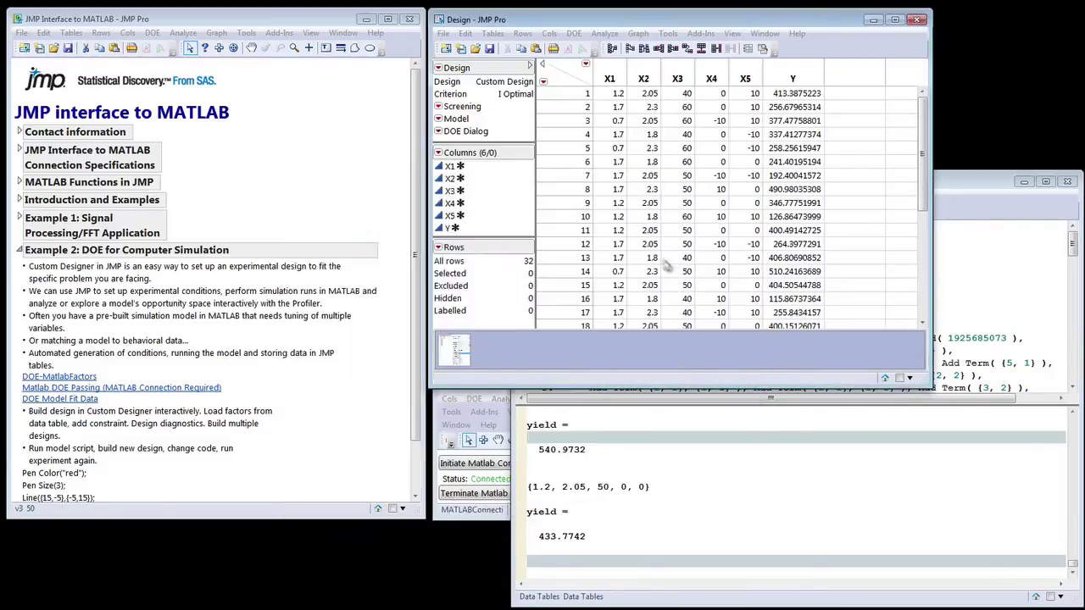
Resize the Fit Least Squares report and examine its Actual by Predicted Plot, Summary of Fit and Sorted Parameter Estimates
drag(669, 608, 683, 551)
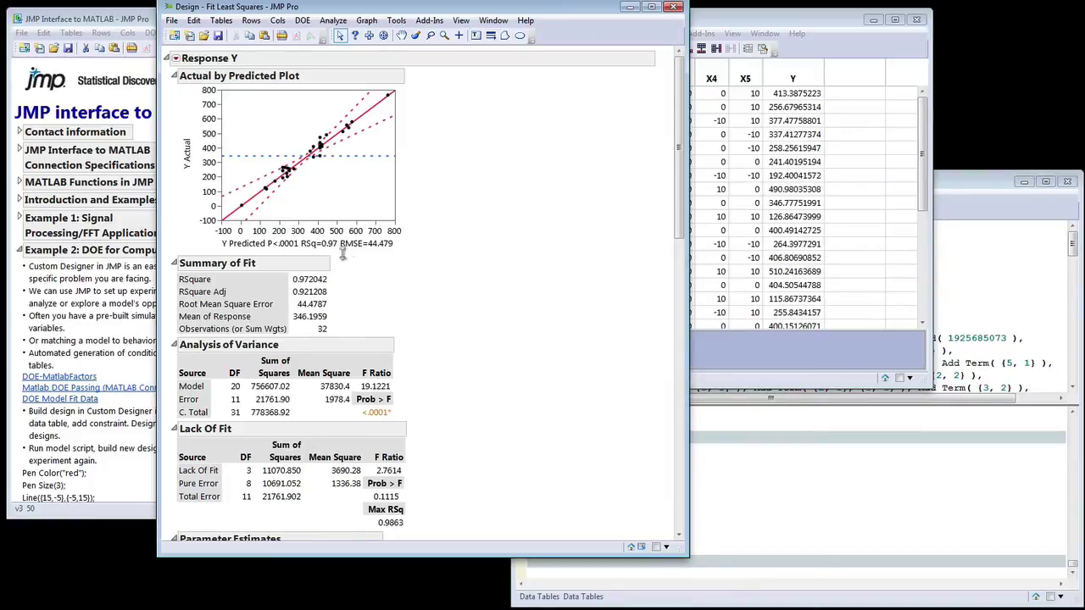
mouse_move(456, 251)
mouse_down()
mouse_move(297, 241)
mouse_move(340, 261)
mouse_up()
mouse_move(338, 294)
mouse_down()
mouse_move(335, 307)
mouse_move(290, 297)
mouse_move(337, 294)
mouse_up()
drag(680, 174, 651, 413)
scroll(651, 413, down, 10)
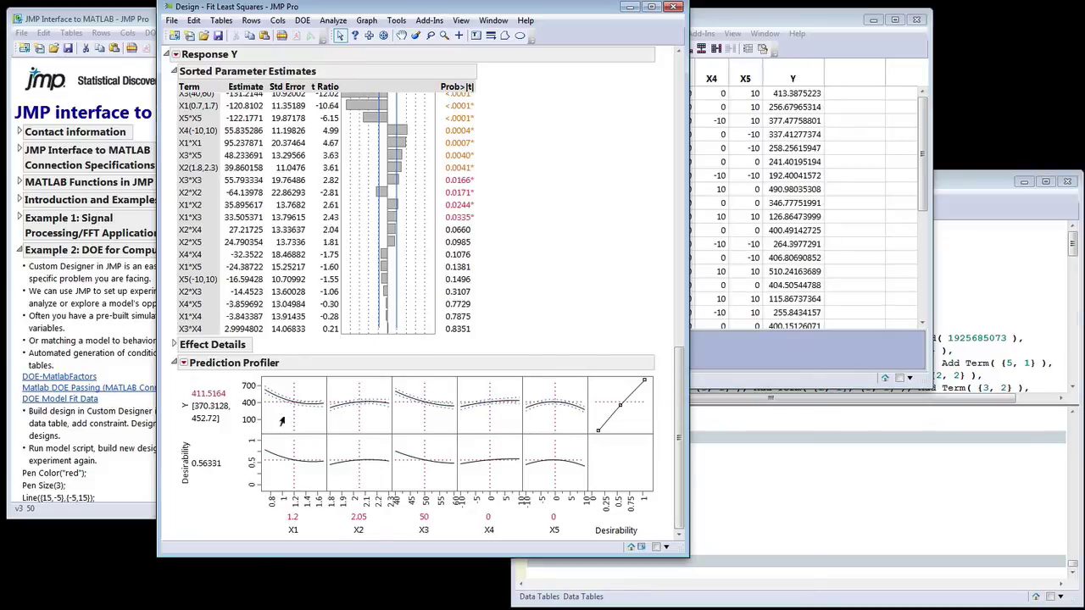
In the Prediction Profiler, try X1 at 0.88 before setting X1 to 1.44, X3 to 43 and X4 to -7.6
mouse_move(287, 424)
mouse_down()
mouse_move(267, 424)
mouse_move(316, 422)
mouse_move(272, 417)
mouse_up()
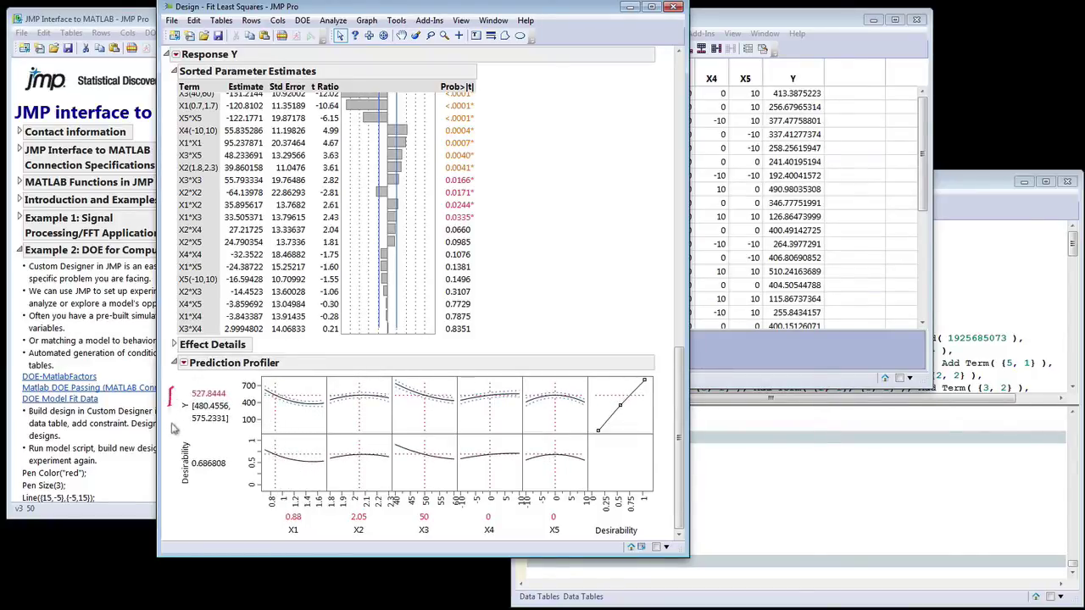
drag(278, 419, 307, 417)
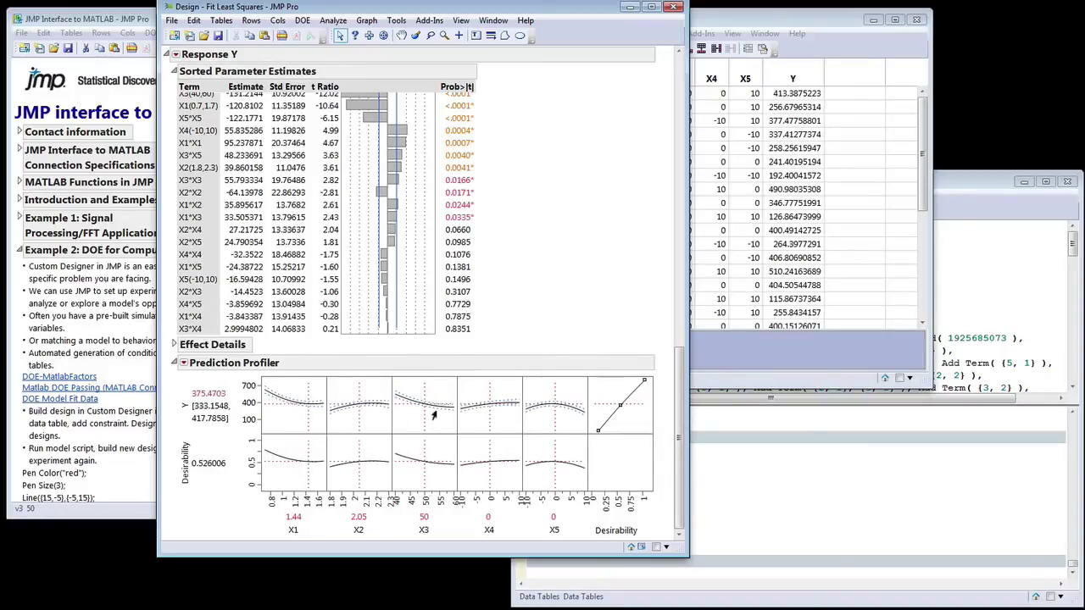
drag(434, 415, 395, 430)
mouse_move(468, 426)
mouse_down()
mouse_move(513, 422)
mouse_move(465, 415)
mouse_up()
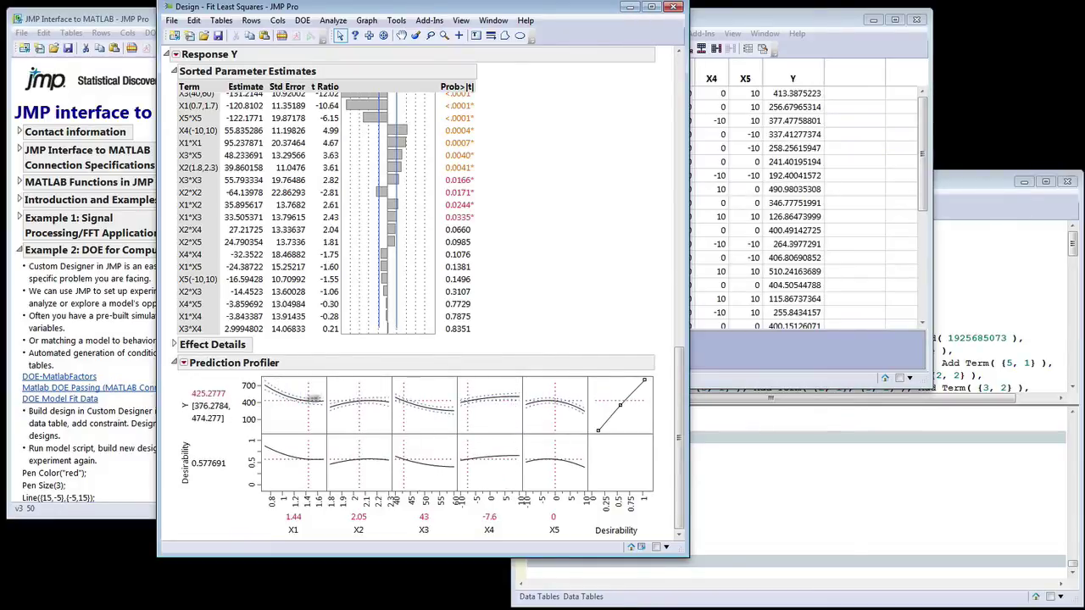
Shorten the report window and assess the profiler's variable importance using Independent Resampled Inputs
drag(685, 554, 684, 366)
drag(679, 262, 679, 335)
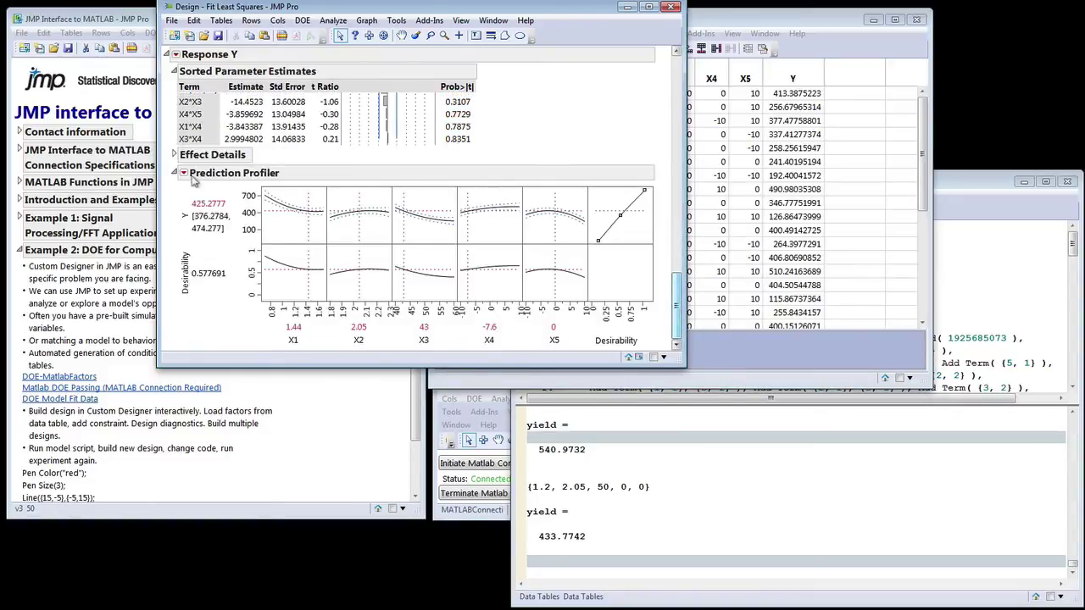
click(184, 173)
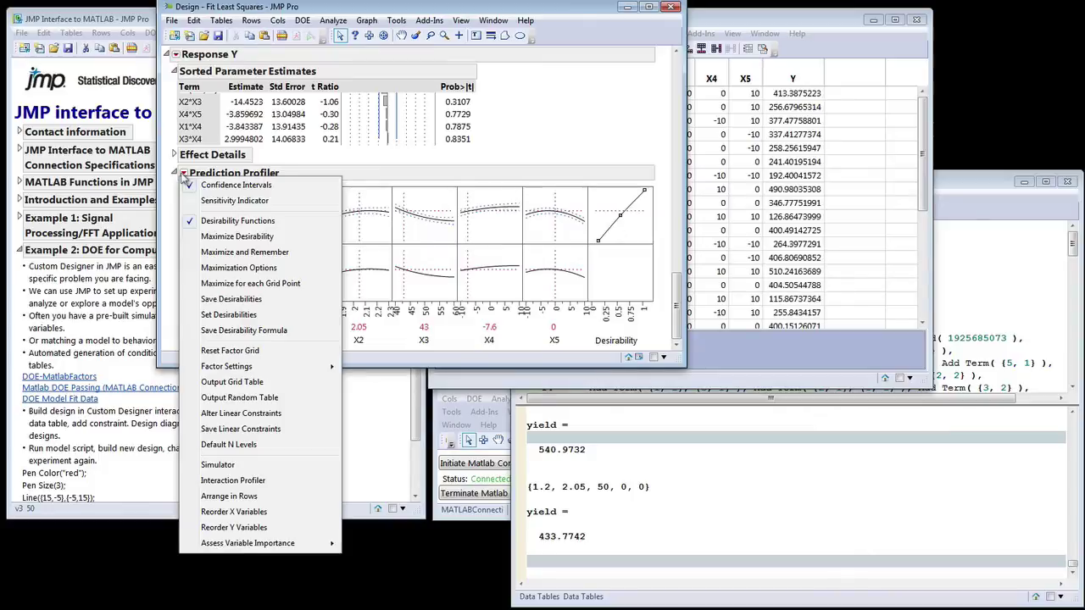
mouse_move(288, 543)
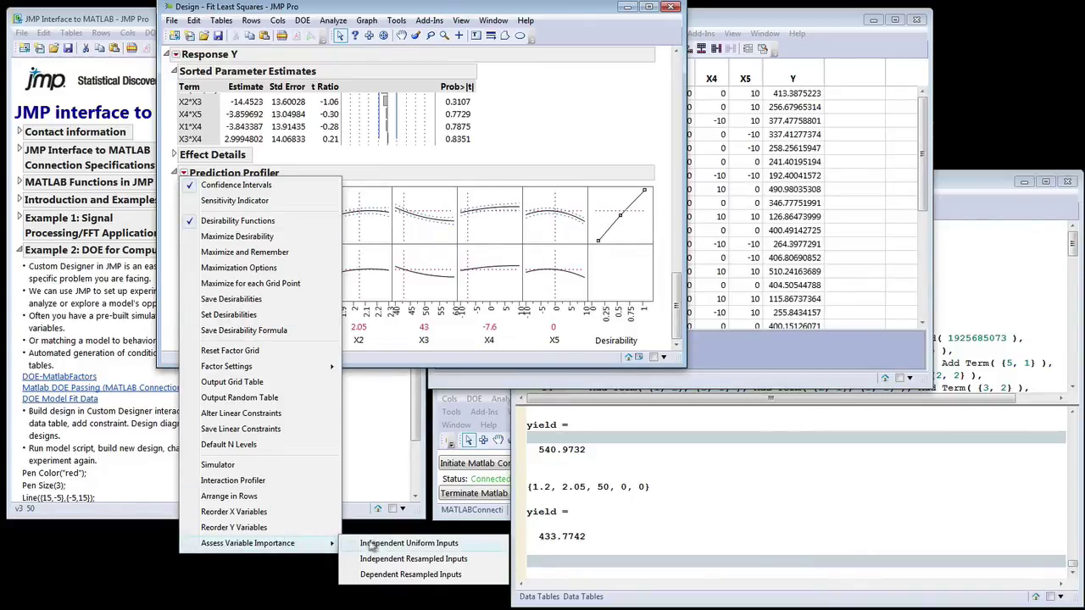
click(390, 558)
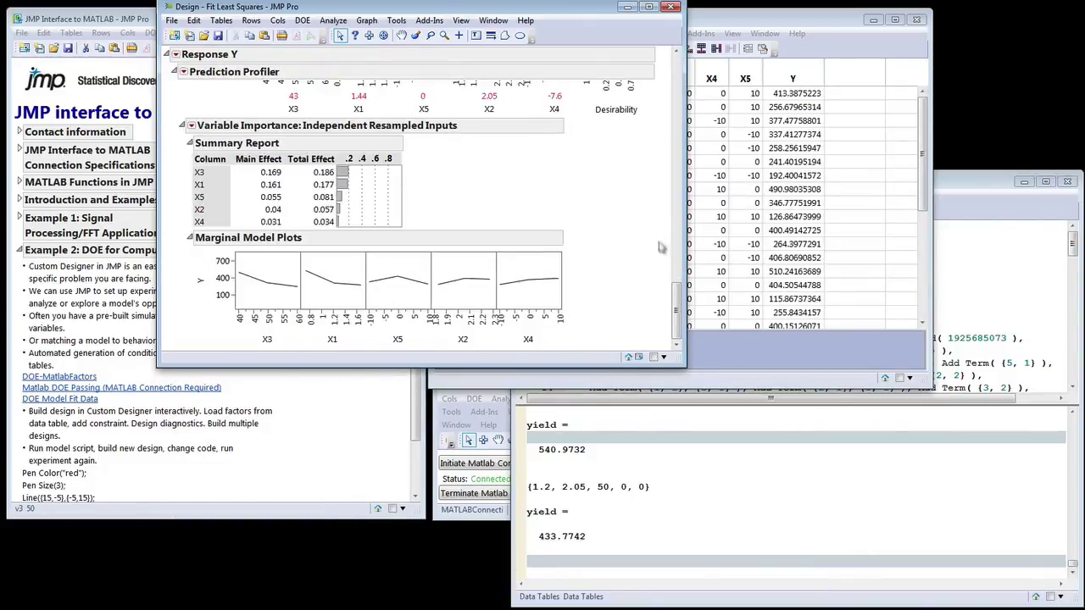
Enlarge the report window and examine the Variable Importance Summary Report together with the reordered Prediction Profiler
mouse_move(676, 302)
mouse_down()
mouse_move(674, 269)
mouse_move(669, 282)
mouse_up()
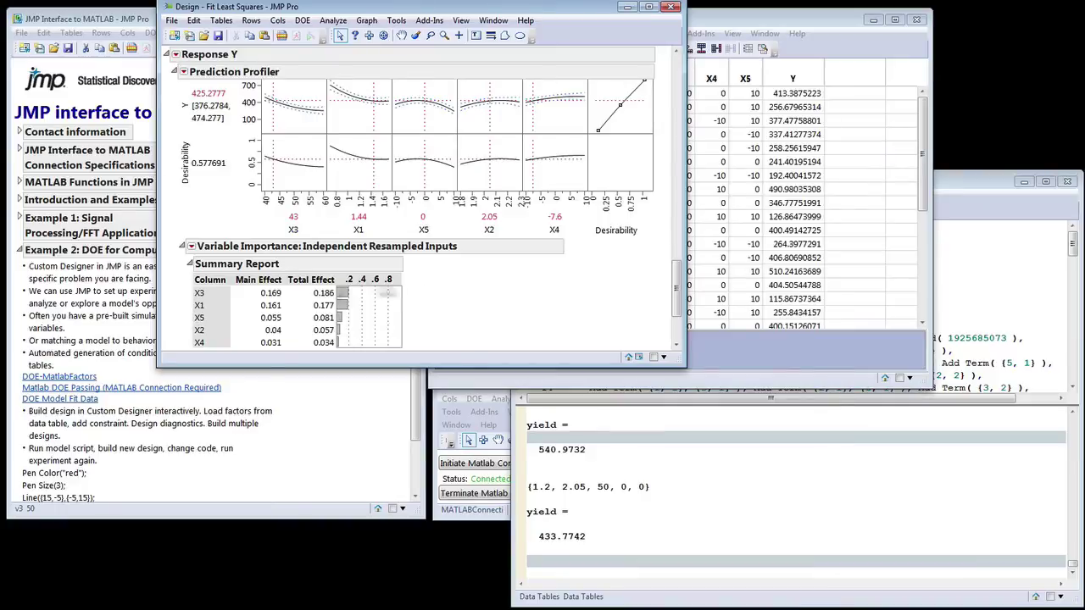
drag(680, 360, 706, 409)
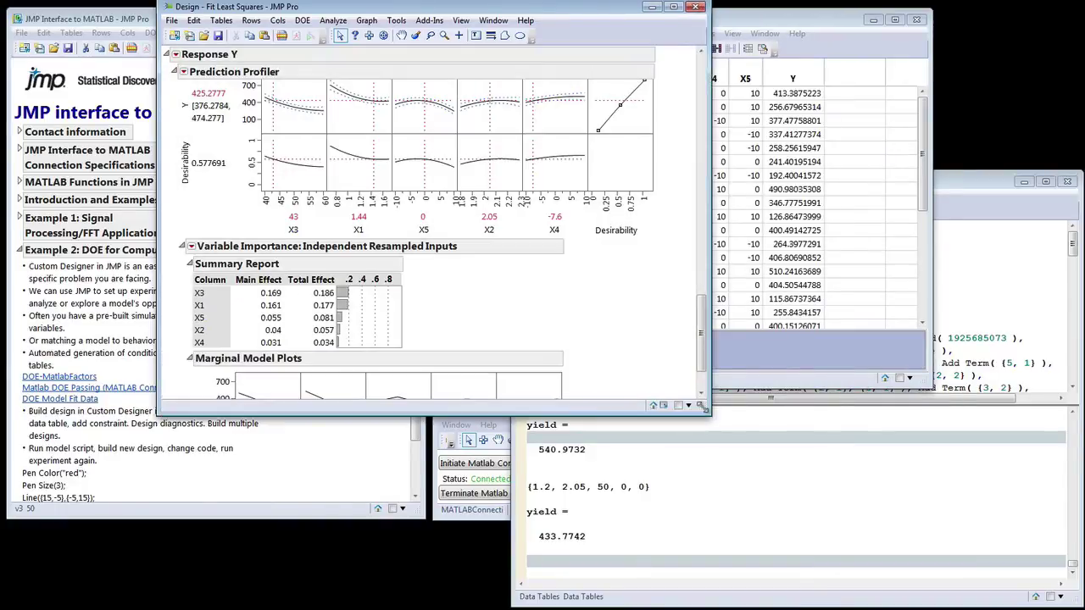
drag(182, 287, 181, 334)
scroll(702, 329, up, 2)
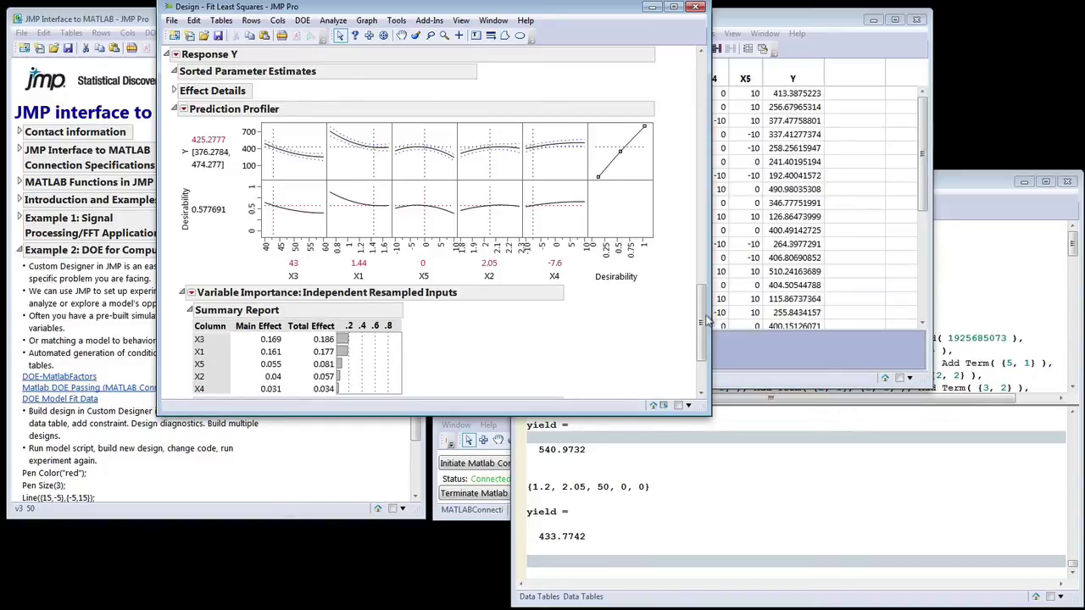
mouse_move(702, 318)
mouse_down()
mouse_move(691, 349)
mouse_move(702, 310)
mouse_move(701, 330)
mouse_up()
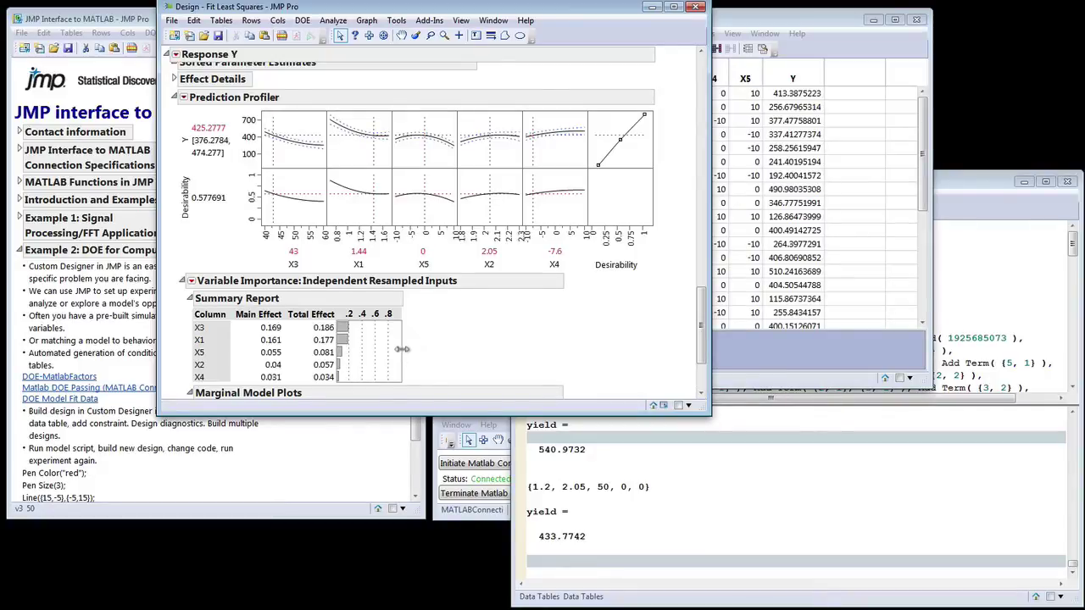
Make the variable importance Summary Report into a data table, move it clear of the profiler and highlight its three columns in turn
right_click(298, 346)
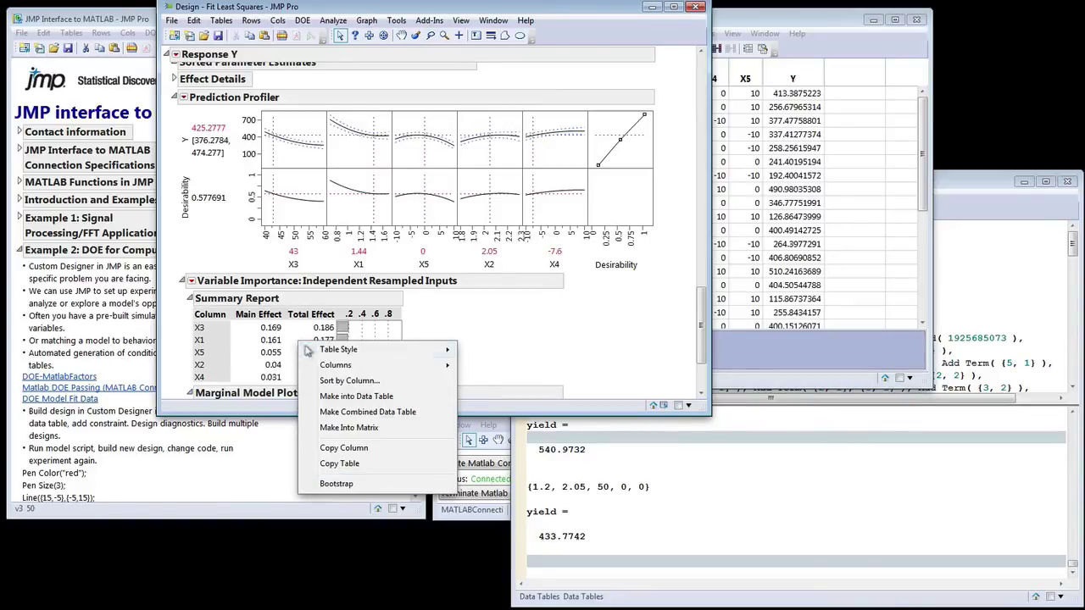
click(357, 396)
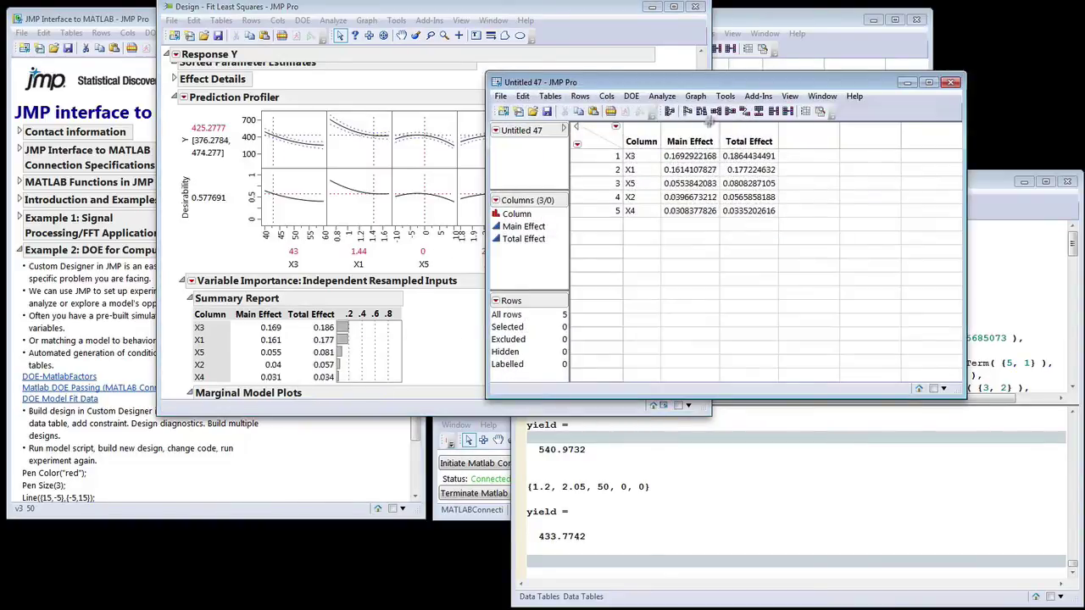
drag(730, 86, 351, 257)
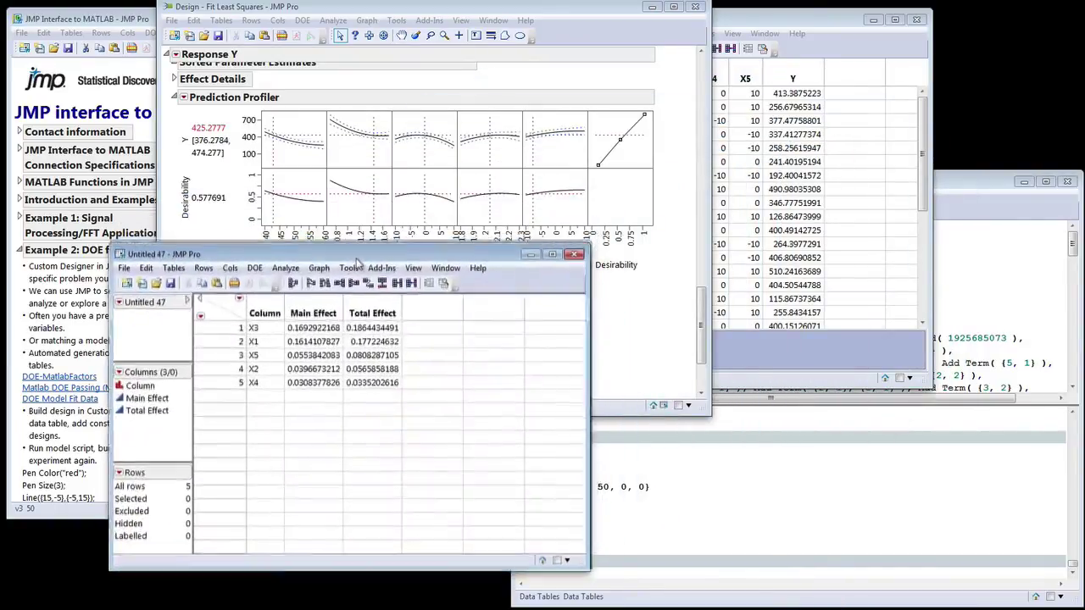
click(299, 308)
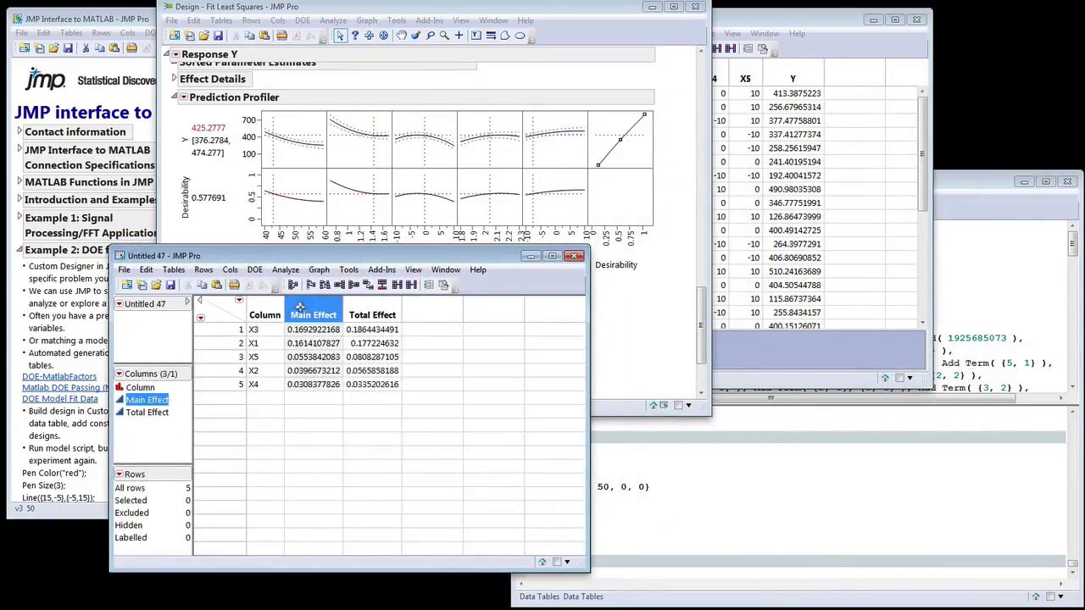
click(373, 308)
click(271, 305)
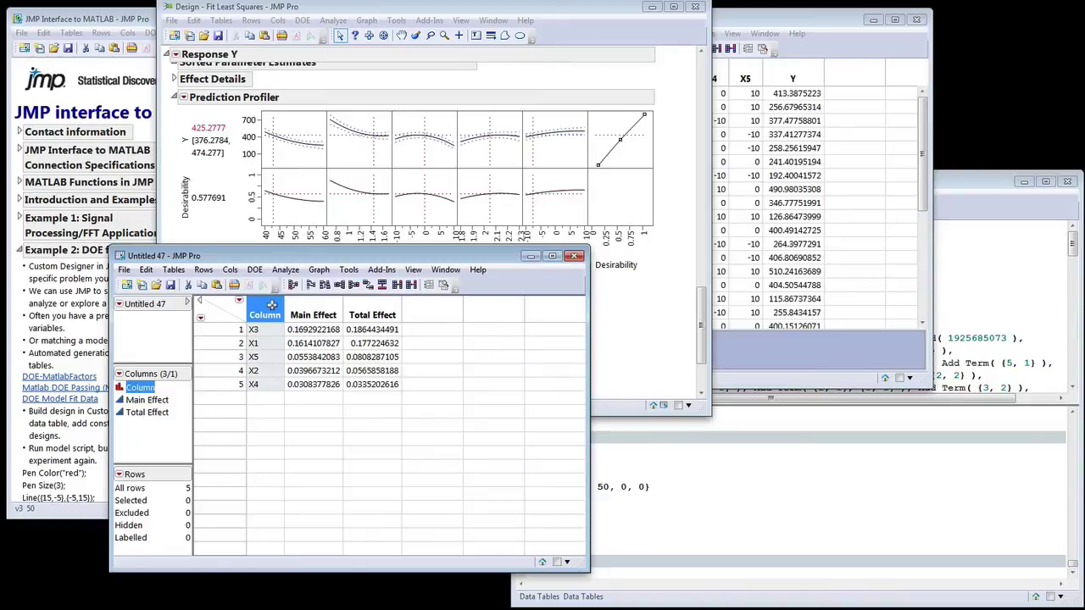
Add a new column named Iteration # after Total Effect in the variable importance data table
double_click(429, 315)
click(428, 315)
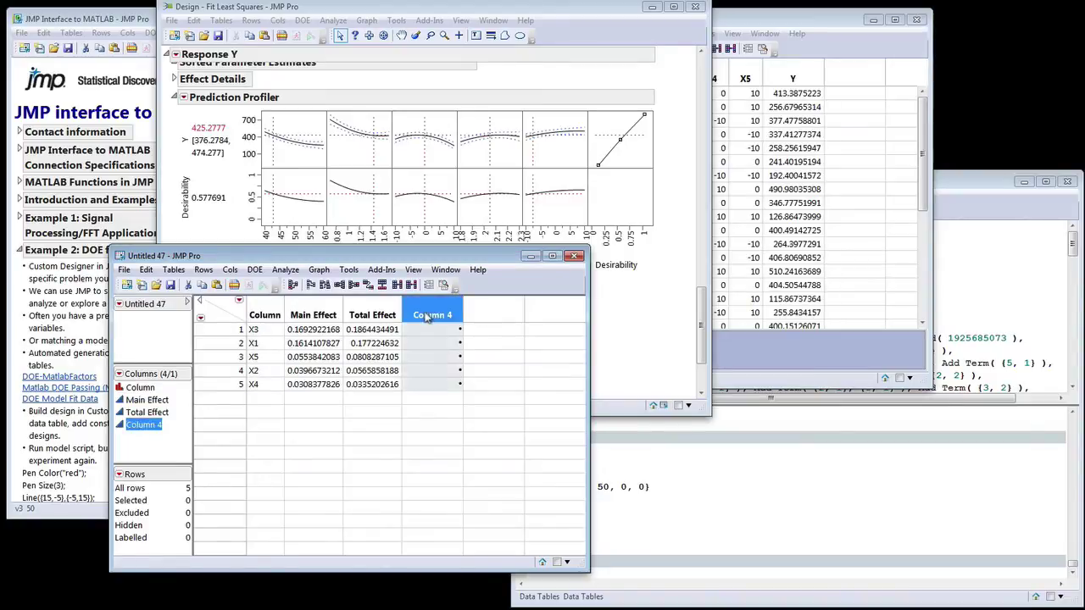
click(427, 315)
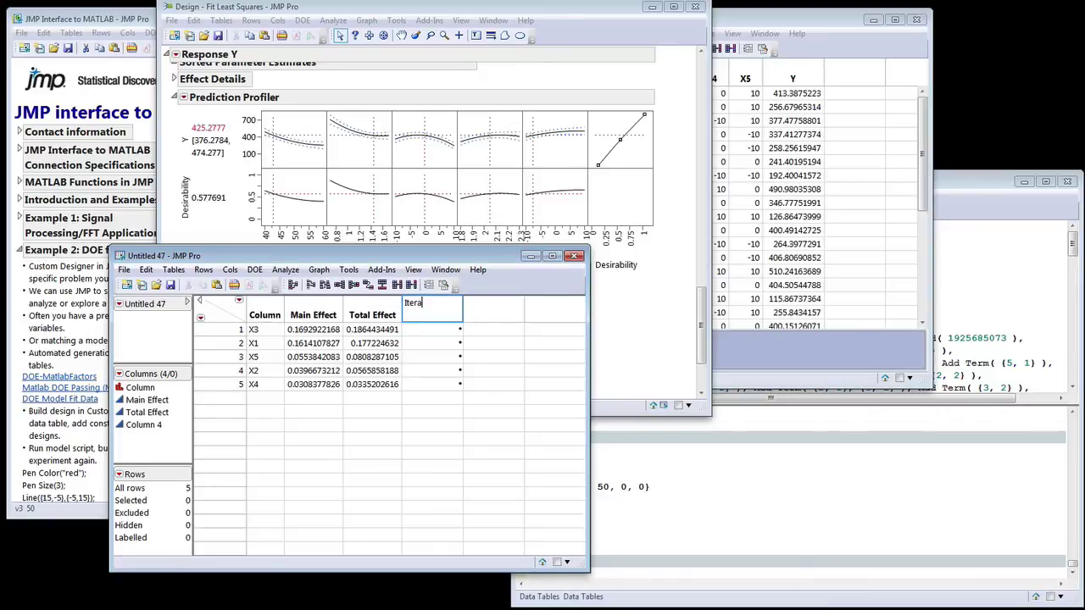
text(Iteration #)
key(Return)
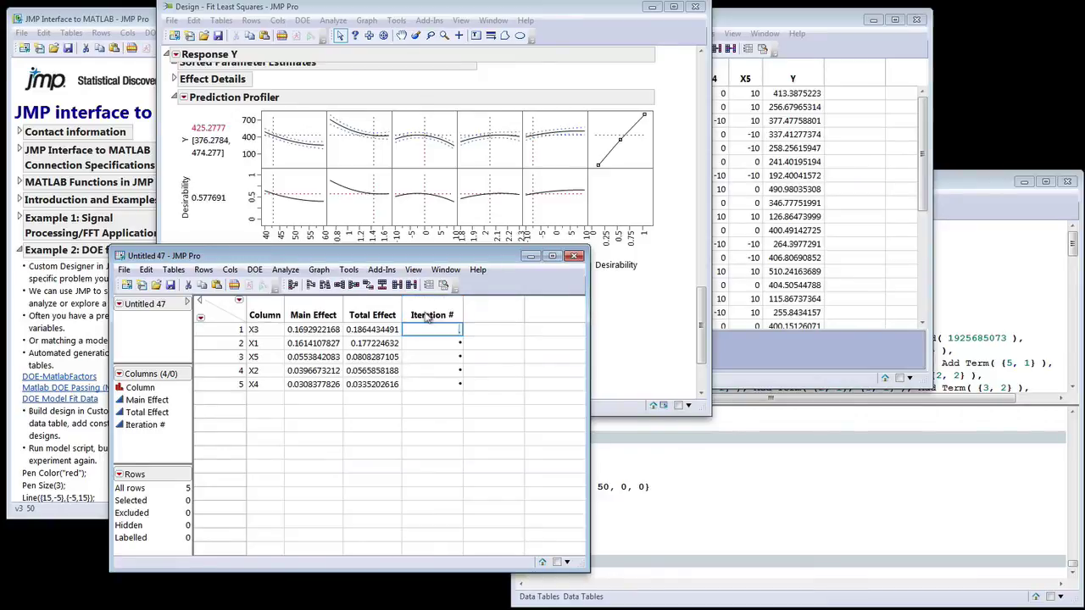
Fill the Iteration # column with 1 for all five rows and clear the table selection
text(1)
click(432, 343)
click(441, 331)
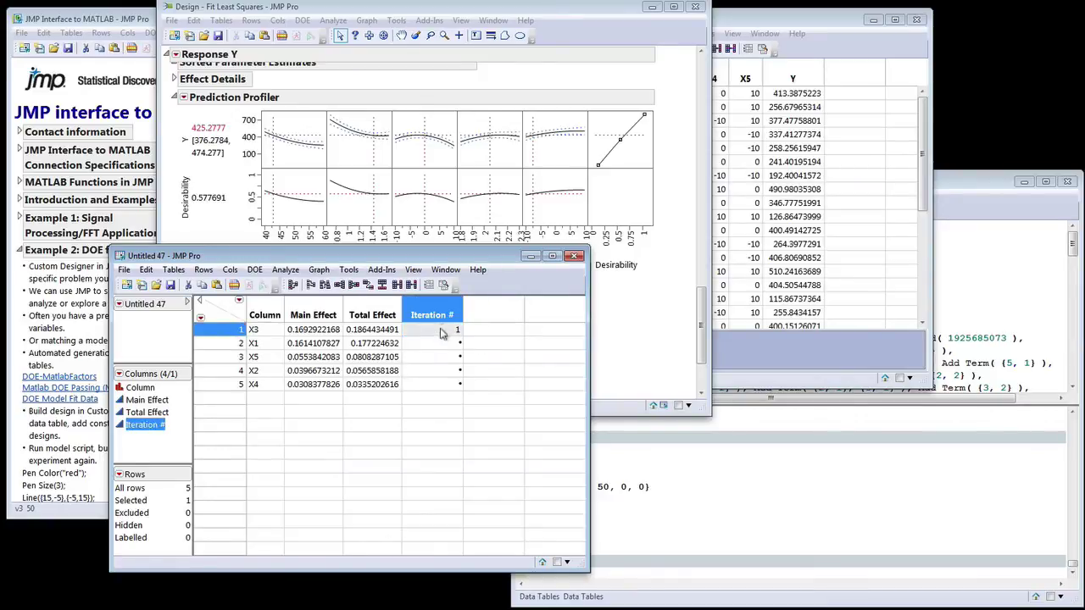
drag(448, 343, 447, 386)
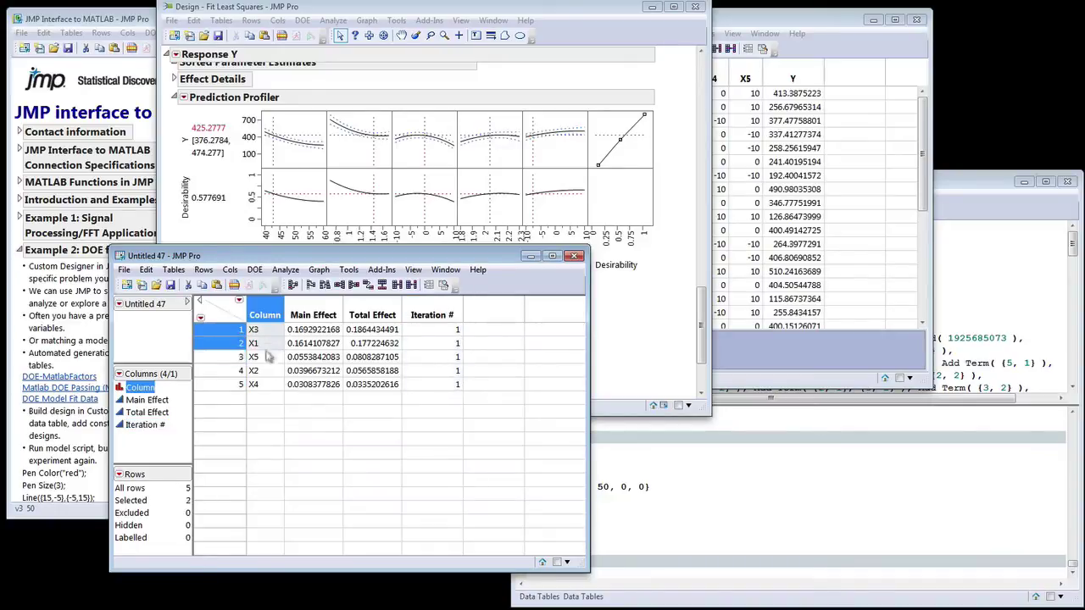
drag(266, 382, 266, 381)
click(227, 318)
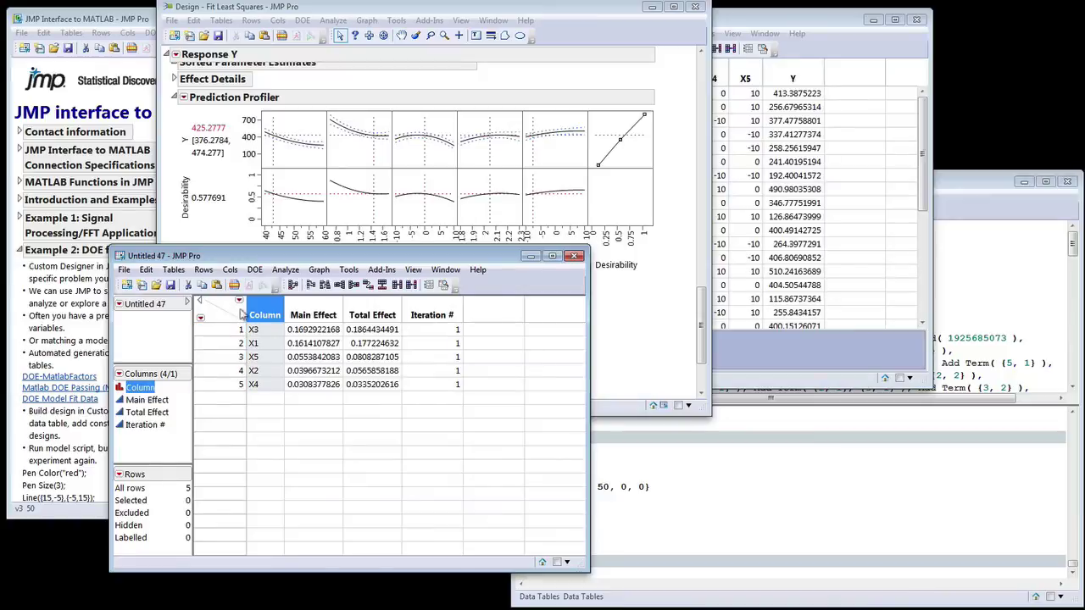
click(240, 311)
Move the variable importance table aside, compare it with the Summary Report and bring the Fit Least Squares report to the front
drag(441, 256, 379, 277)
click(559, 334)
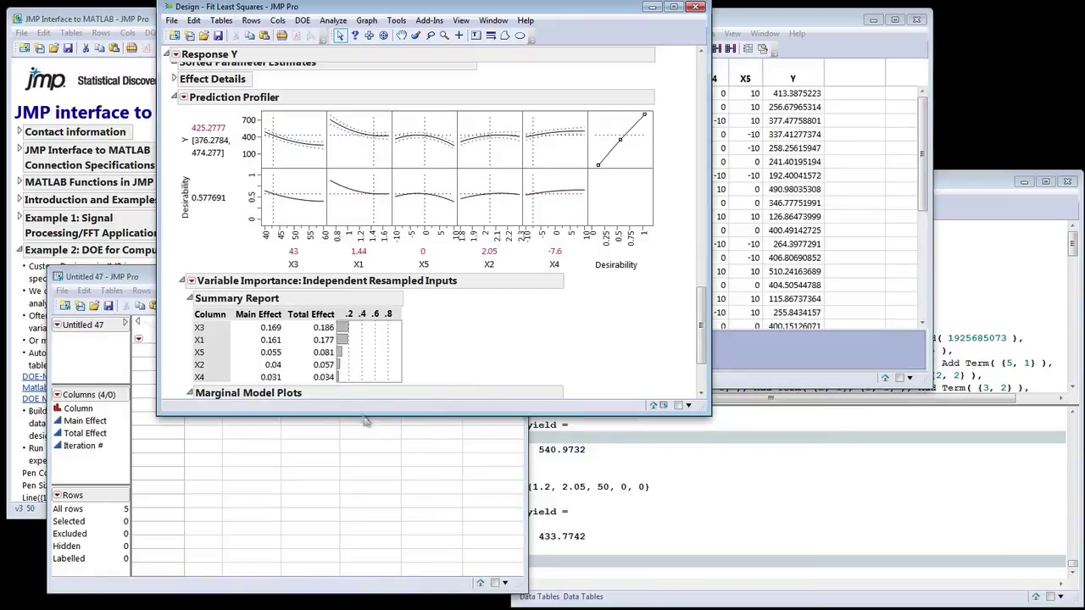
click(146, 278)
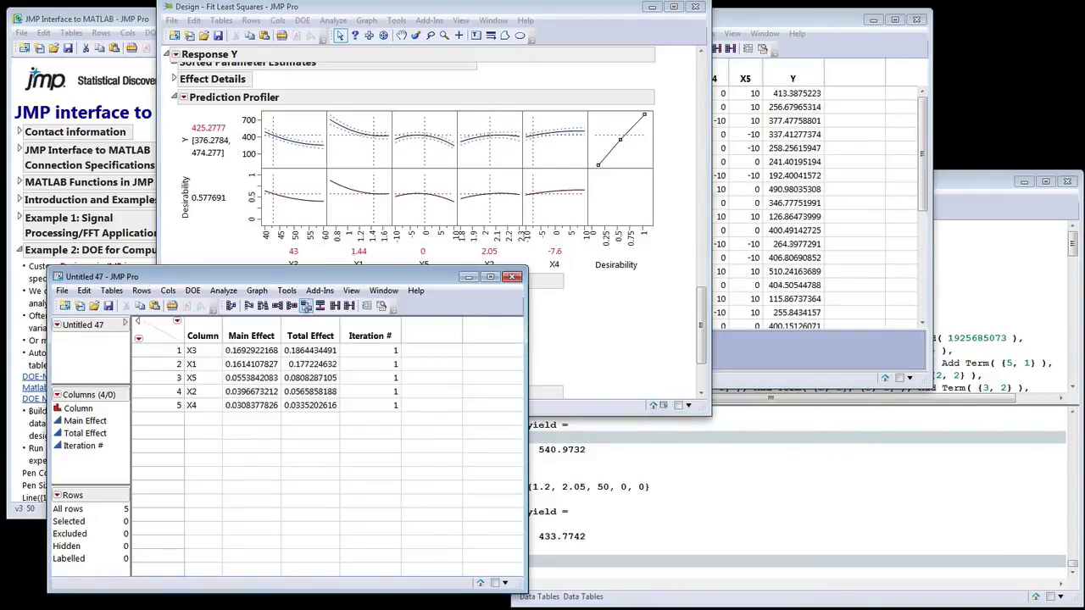
click(629, 332)
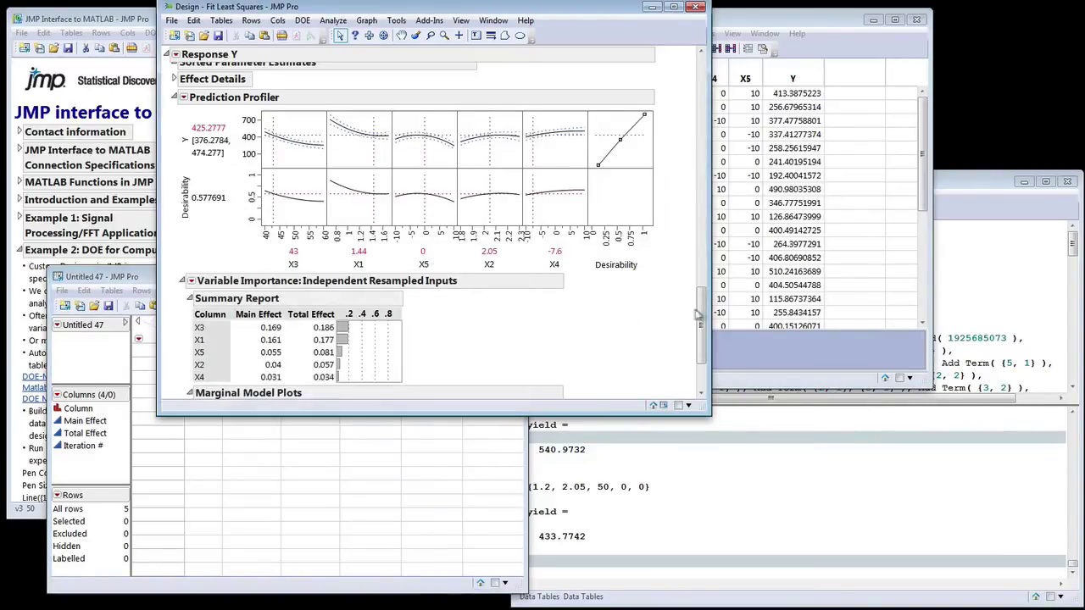
Save the Prediction Formula for response Y from the Fit Least Squares report to the Design data table
scroll(701, 291, up, 3)
scroll(701, 290, down, 1)
scroll(701, 291, up, 5)
click(176, 59)
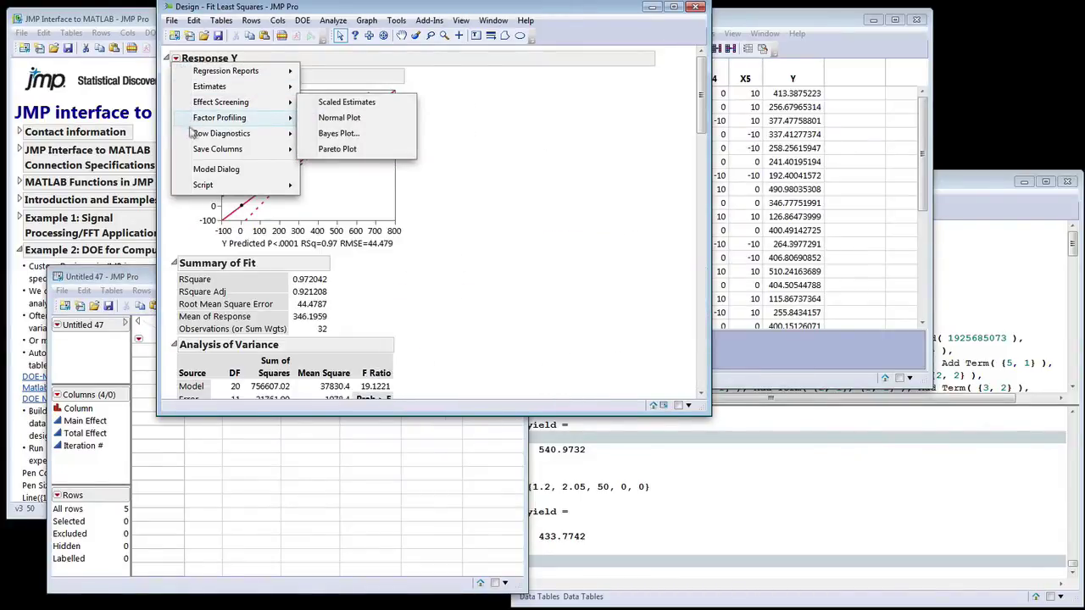
mouse_move(197, 150)
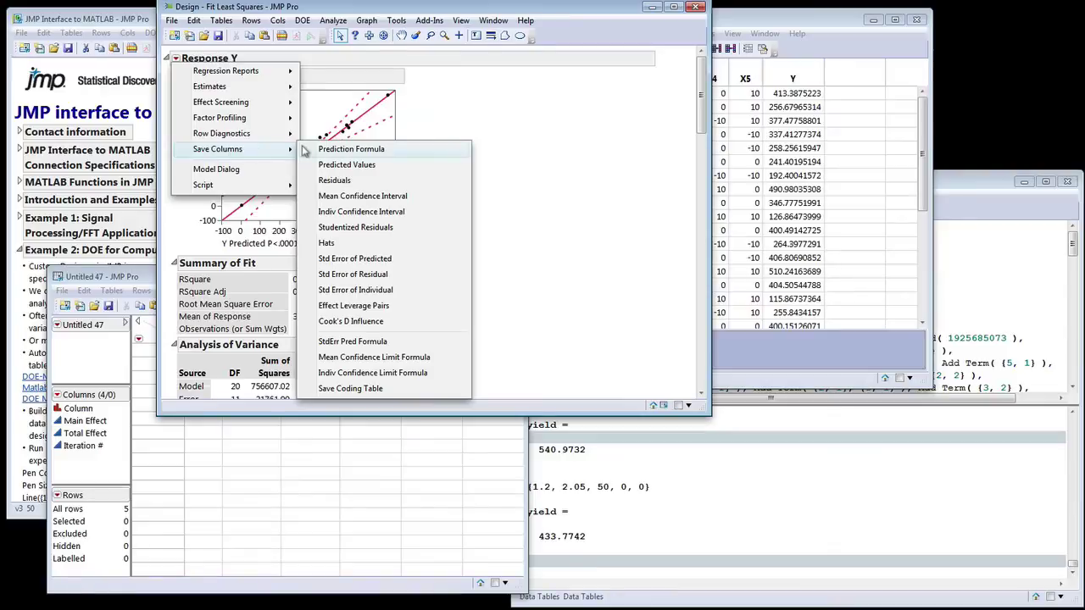
click(343, 152)
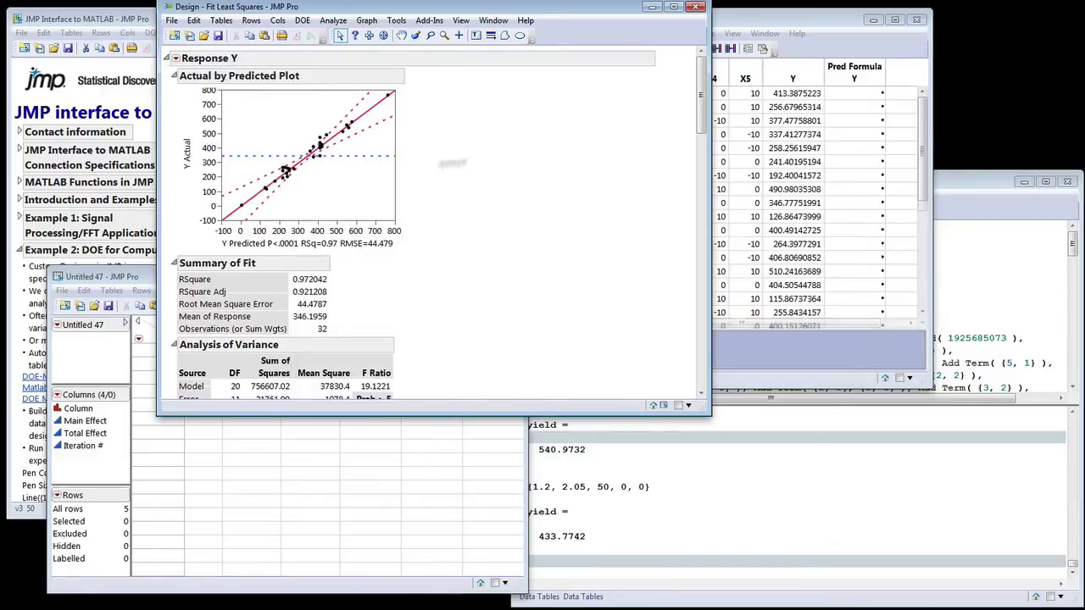
Launch the Profiler from the Design data table with Pred Formula Y as the Y, Prediction Formula
click(856, 74)
click(606, 34)
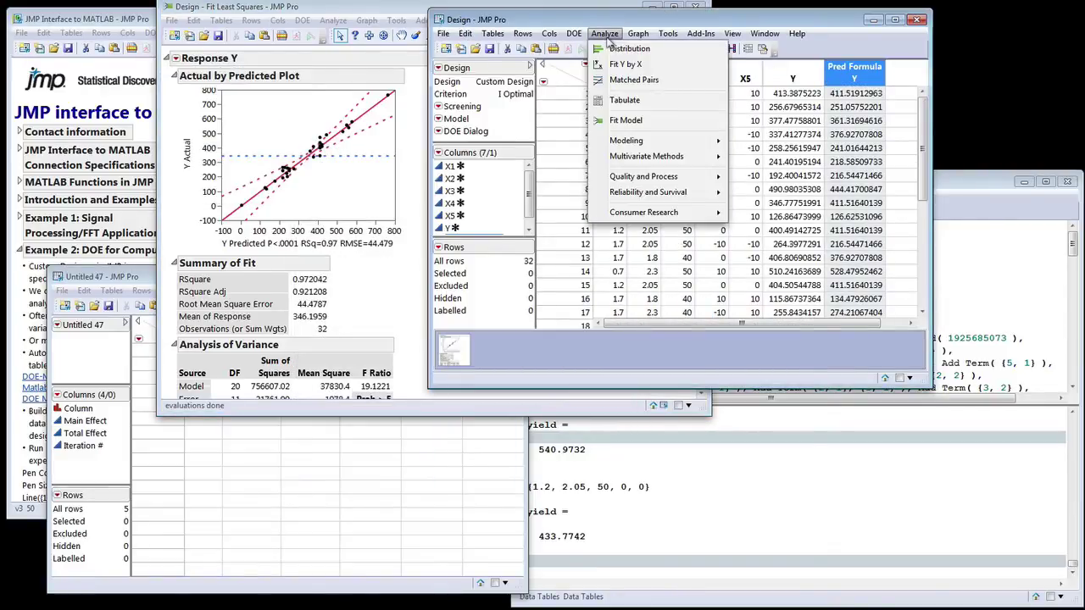
mouse_move(637, 34)
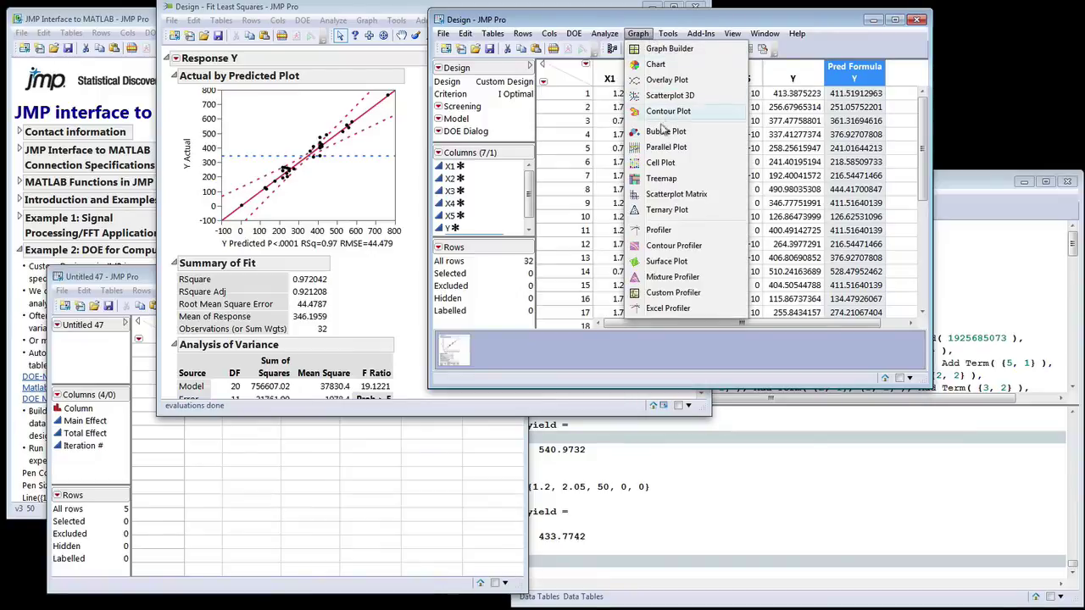
click(659, 230)
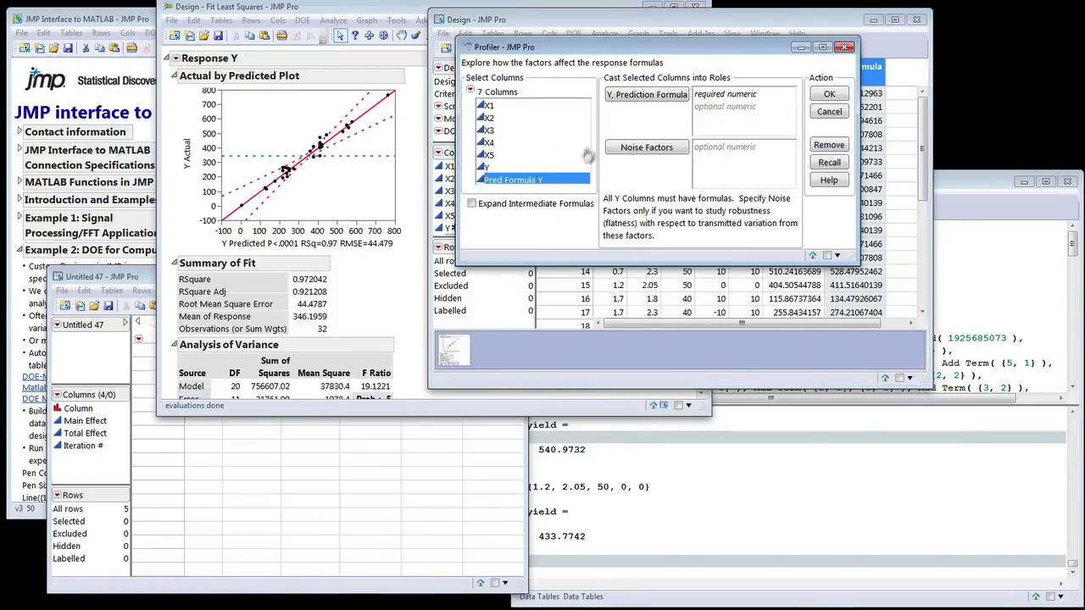
click(646, 95)
click(829, 94)
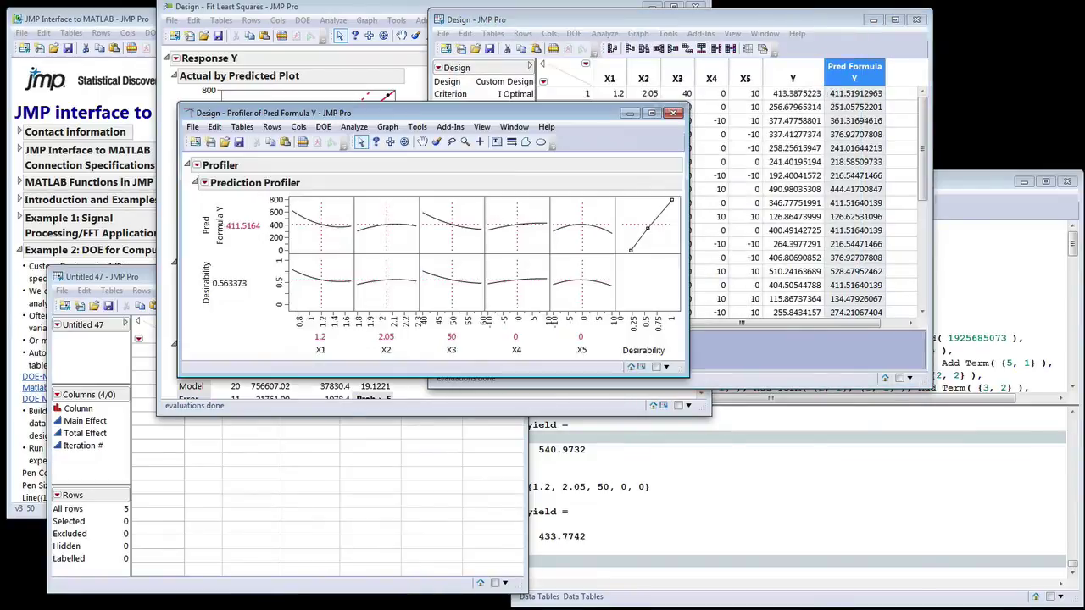
Save the Profiler for the Adobe Flash platform as Design on the Desktop, with a companion HTML file opened after saving
click(204, 183)
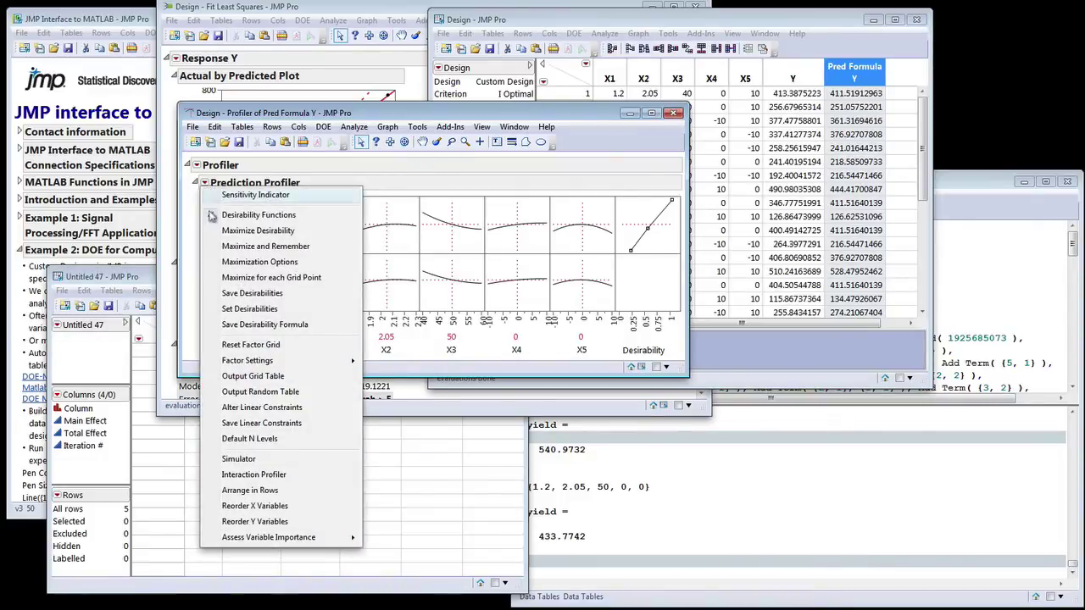
click(196, 166)
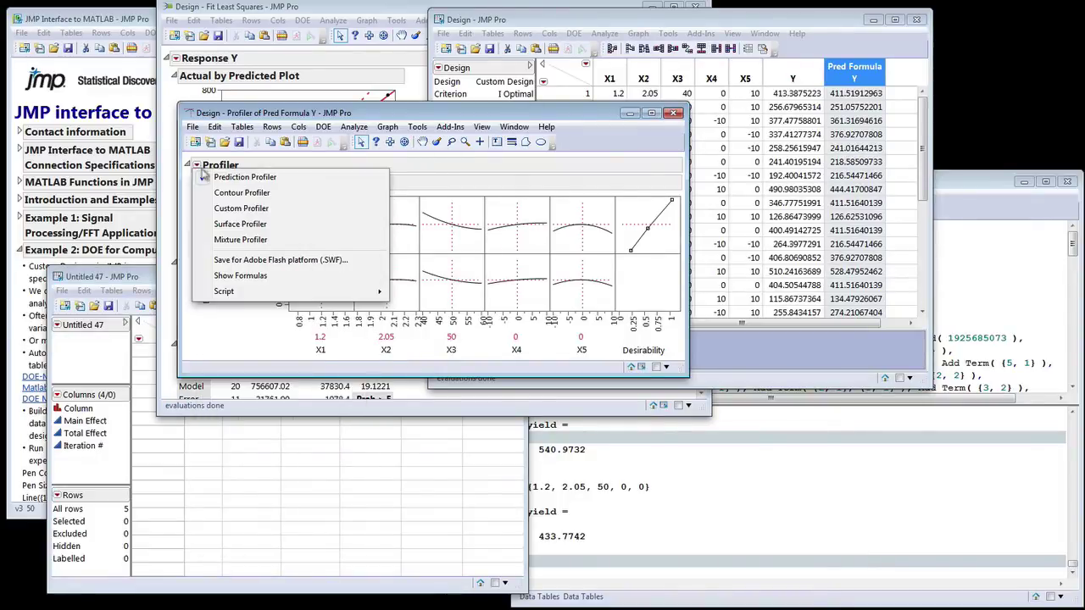
click(291, 263)
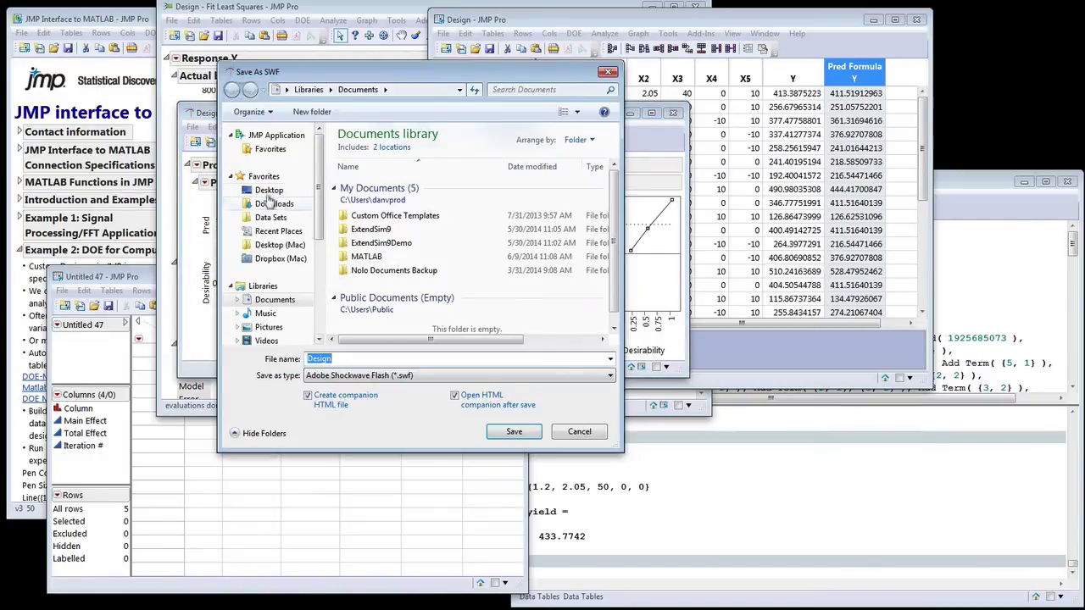
click(269, 191)
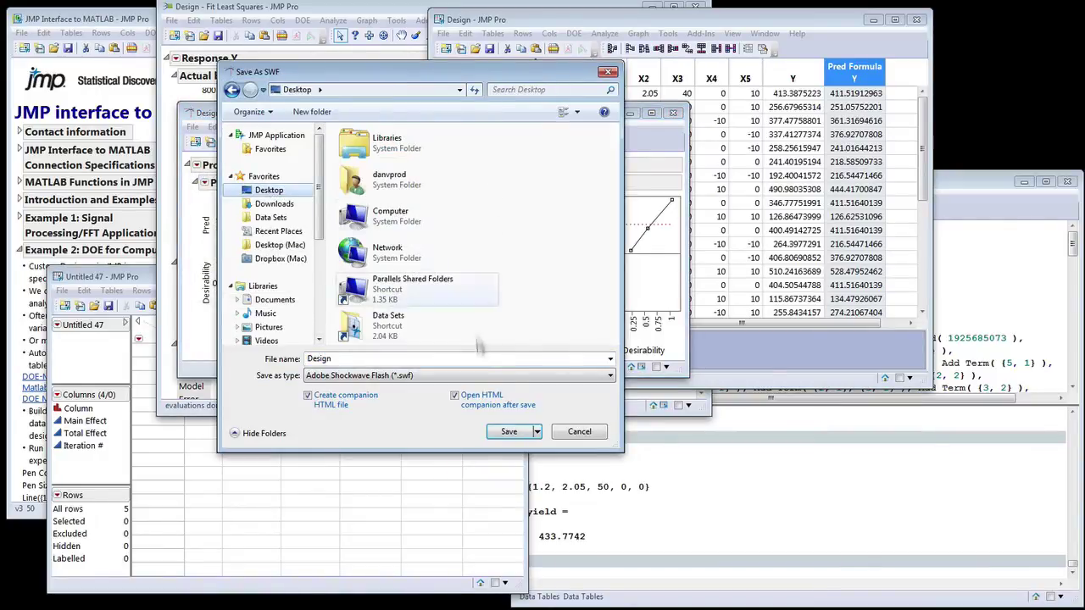
click(511, 432)
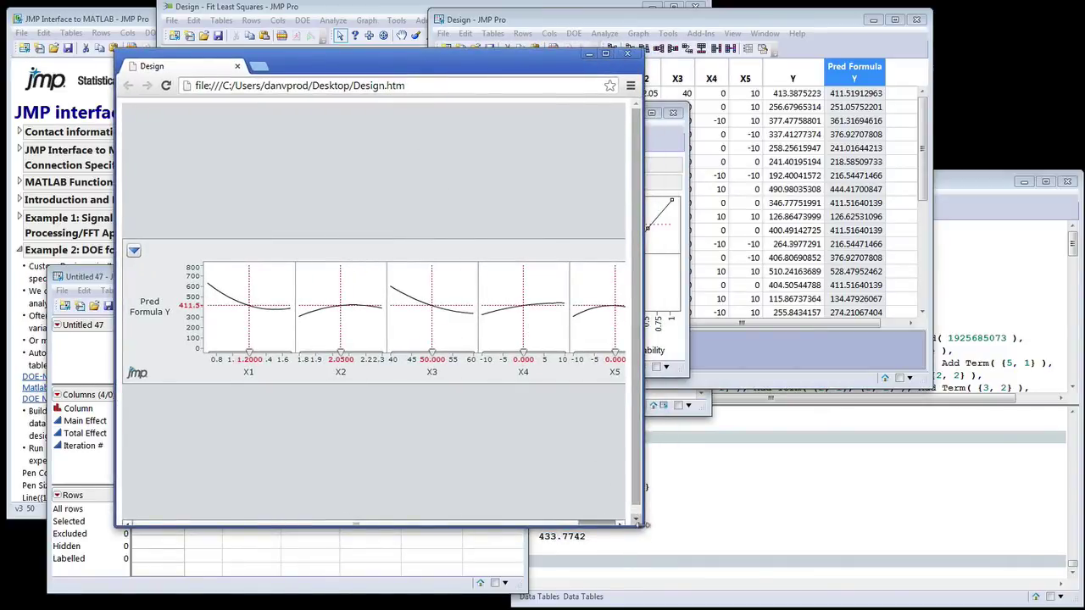
Enlarge the browser window with the exported profiler and try new factor settings, including X1 at about 1.26
drag(643, 524, 882, 567)
mouse_move(346, 354)
mouse_down()
mouse_move(377, 352)
mouse_move(334, 315)
mouse_move(325, 349)
mouse_move(310, 349)
mouse_move(354, 351)
mouse_up()
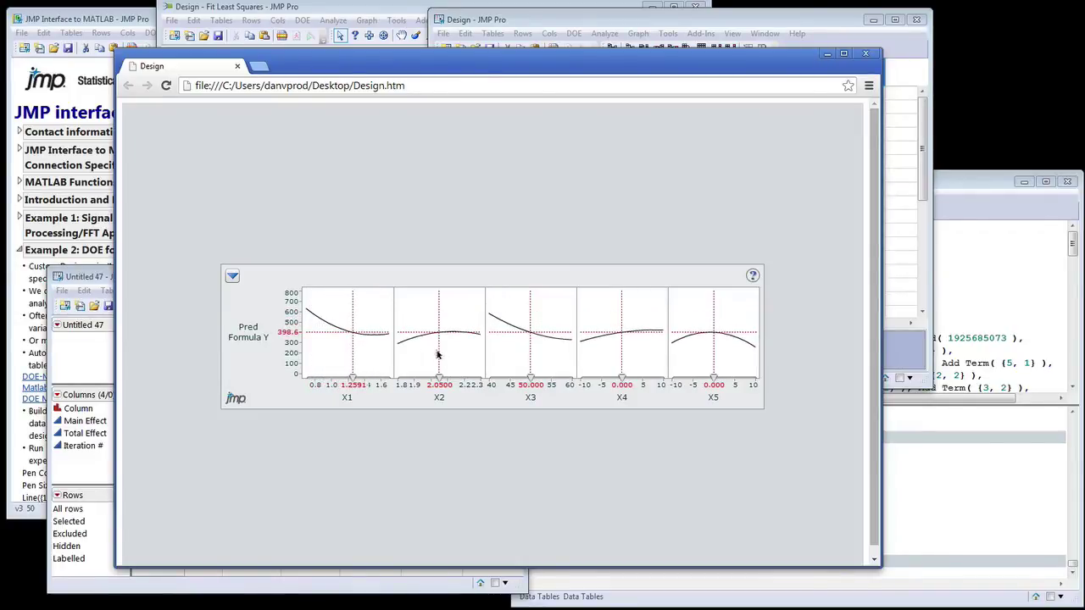
drag(461, 354, 599, 364)
drag(710, 365, 690, 368)
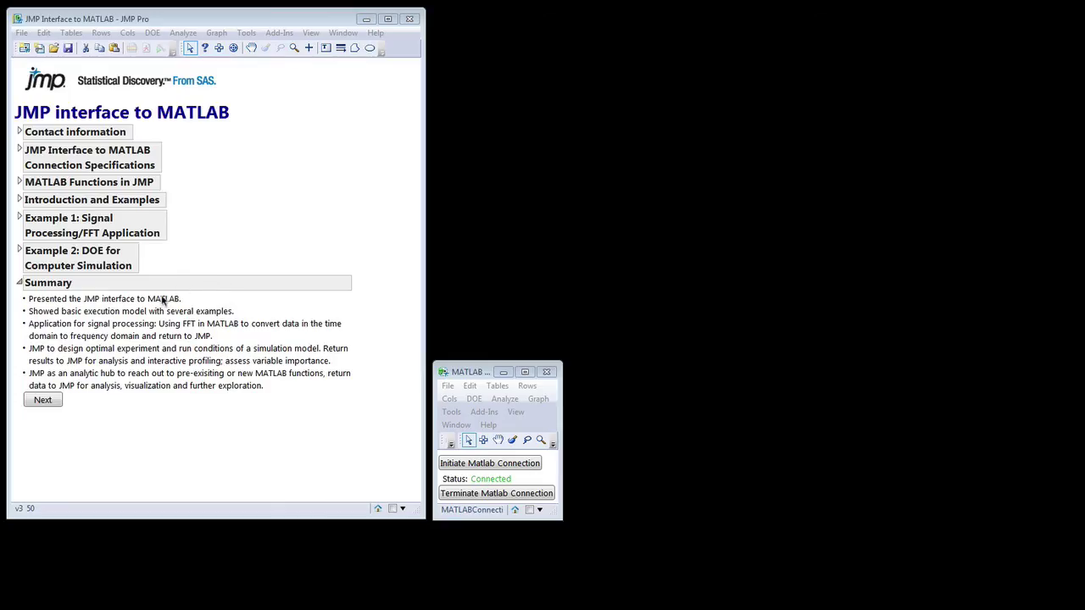
Review the Summary section of the JMP Interface to MATLAB window, highlighting each of its five points in turn
click(163, 301)
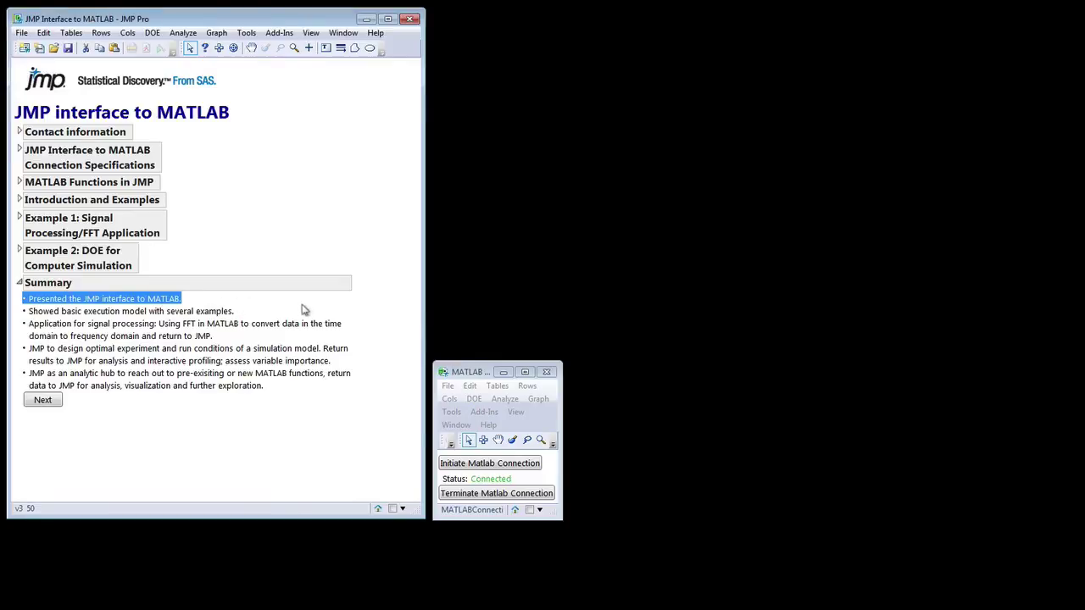
click(202, 313)
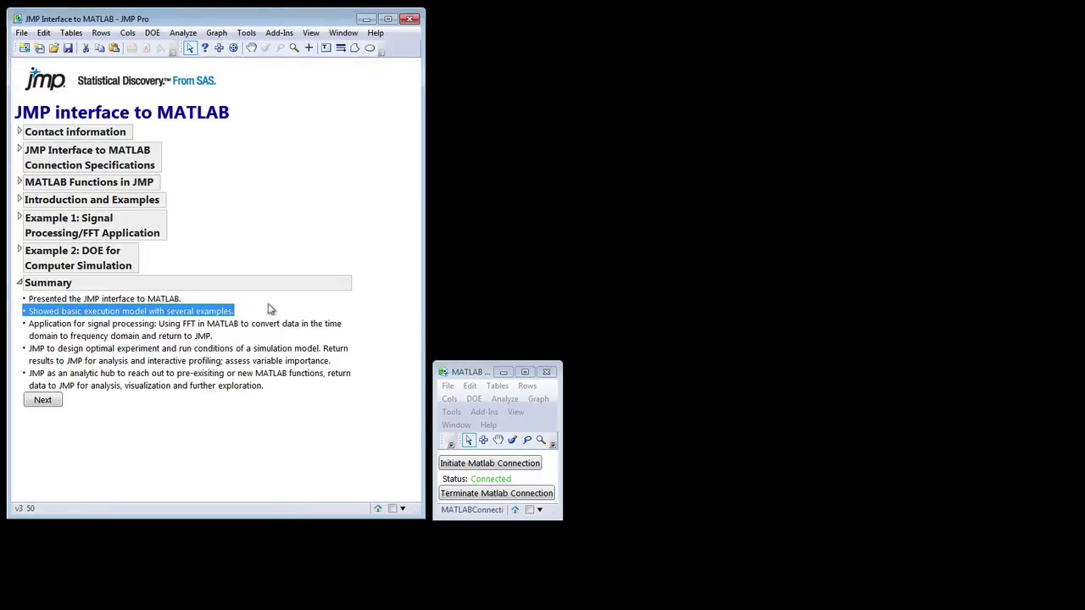
click(323, 329)
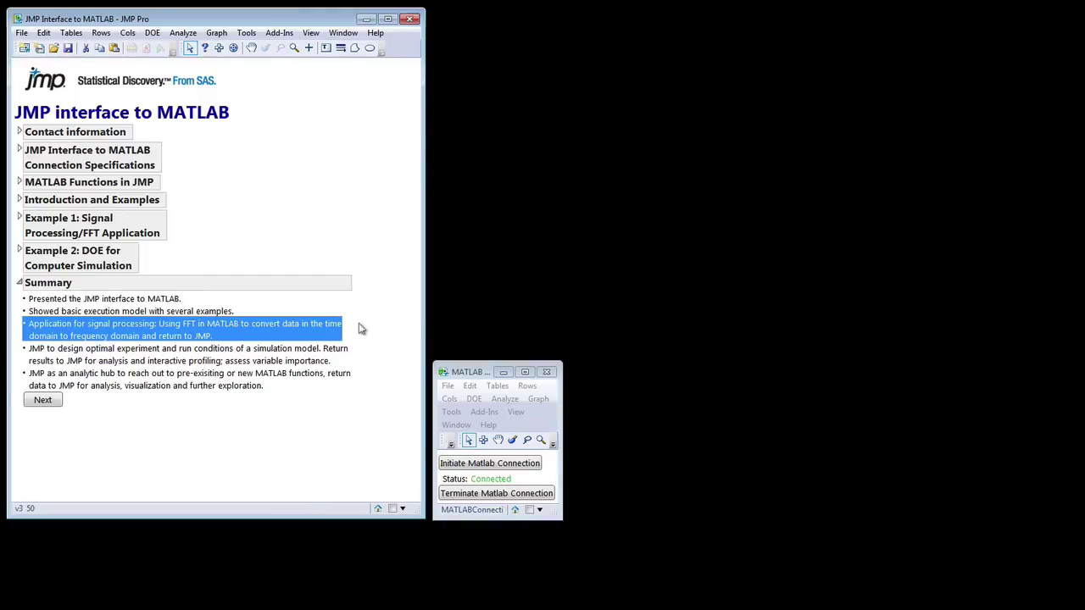
click(332, 352)
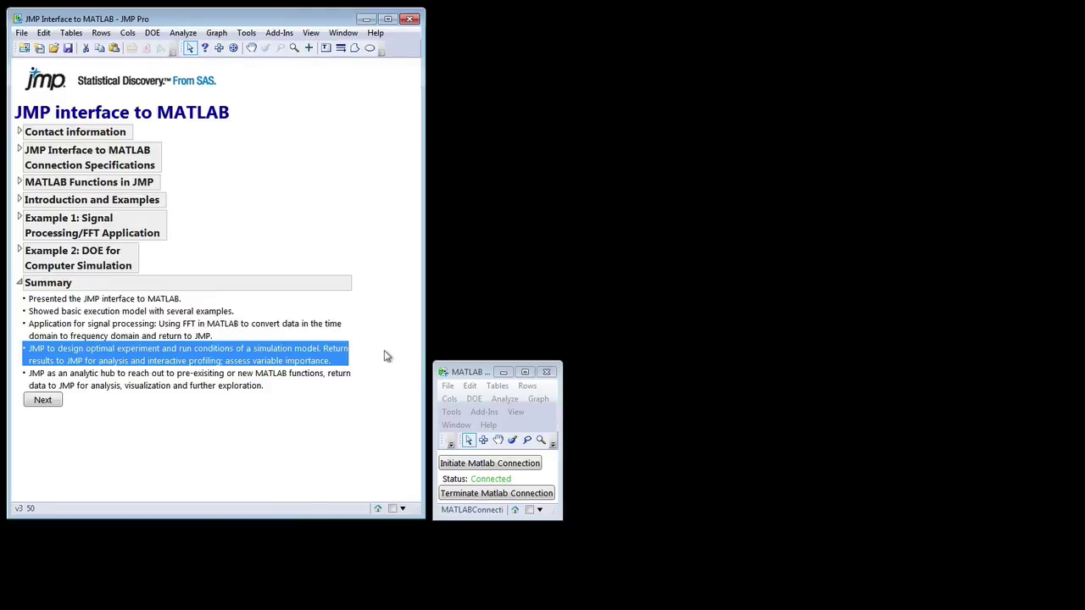
click(337, 380)
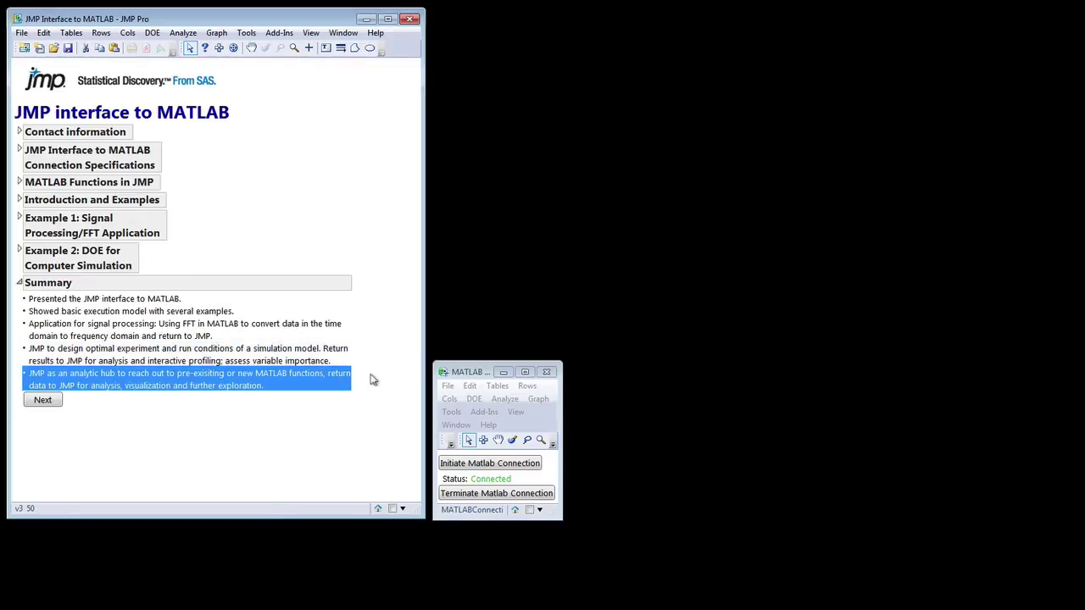